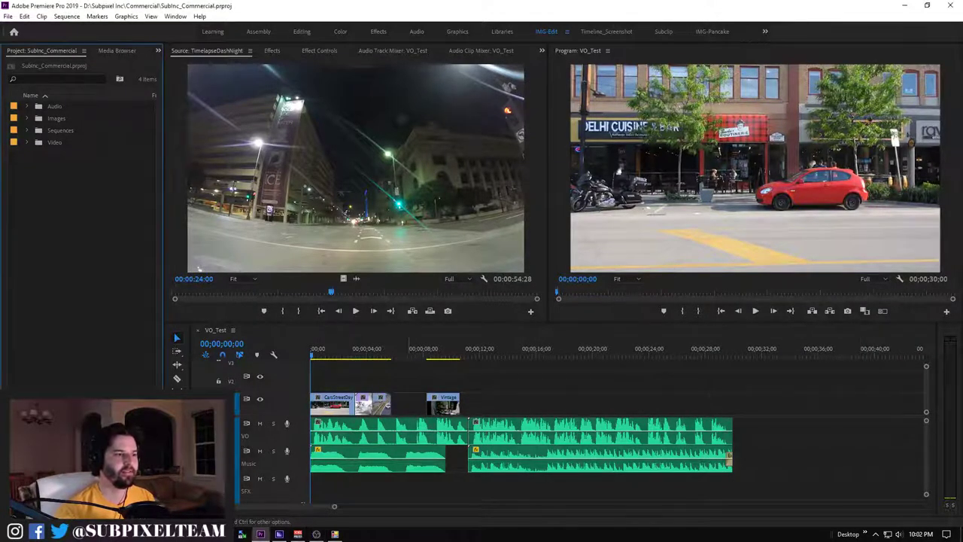
Play VO_Test's opening CarStreetDay shot with the Program Monitor maximized, then restore the layout
scroll(519, 432, "down", 2)
scroll(519, 432, "up", 2)
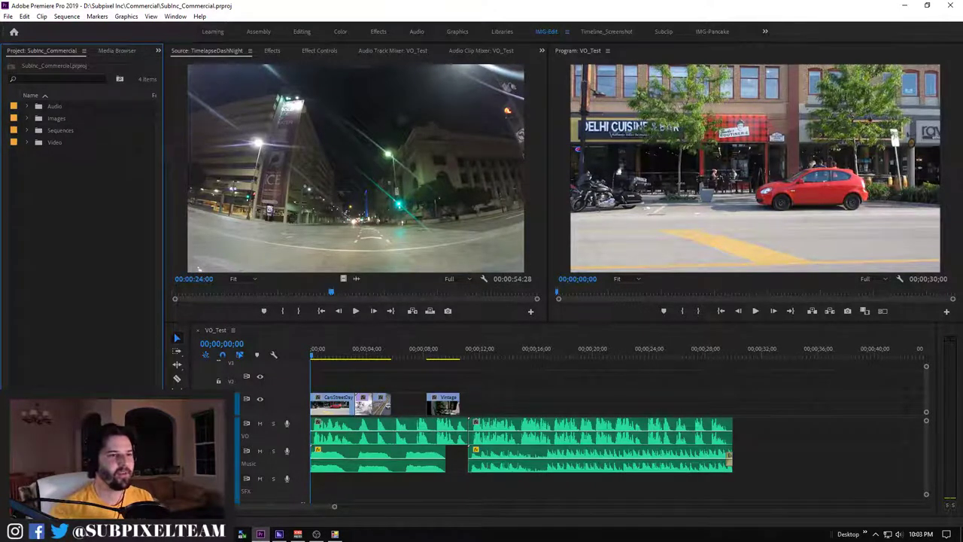
left_click(755, 167)
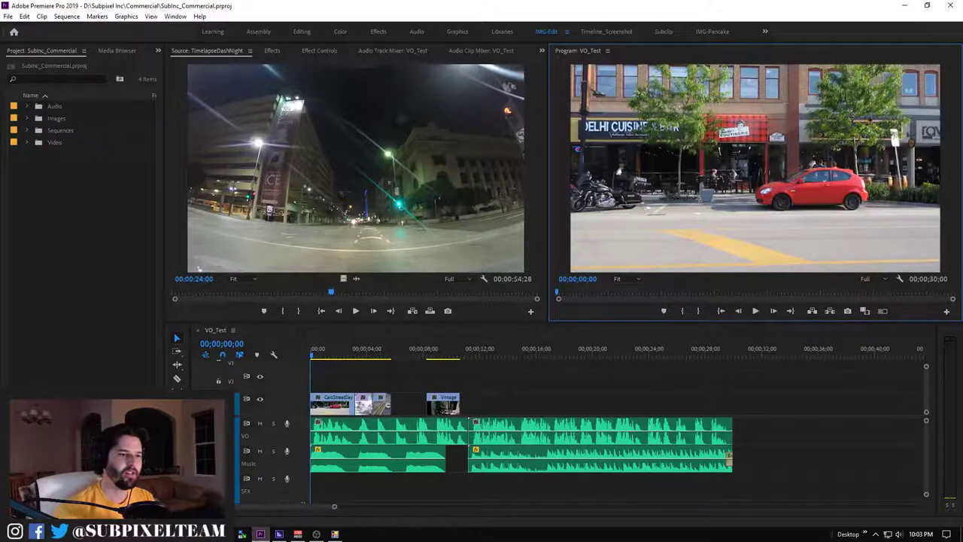
key("grave")
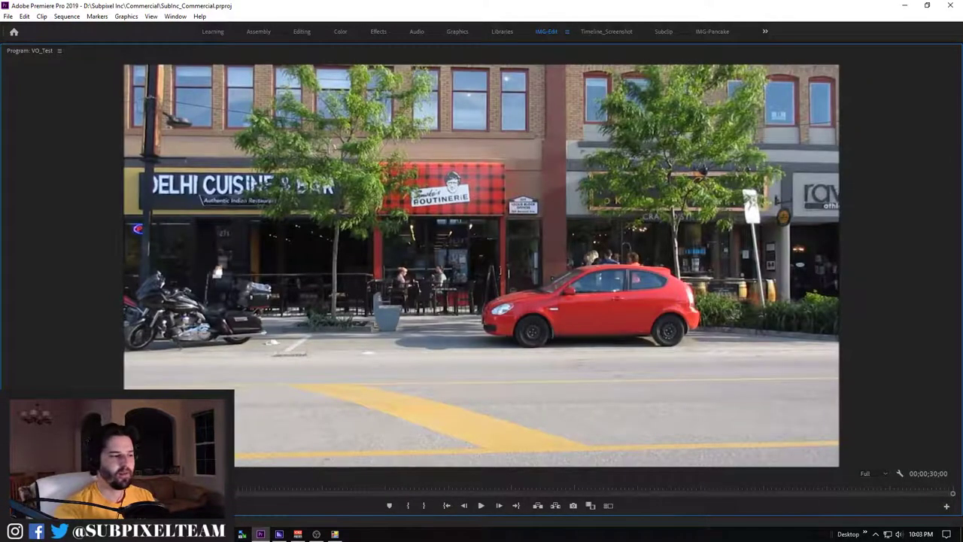
key("space")
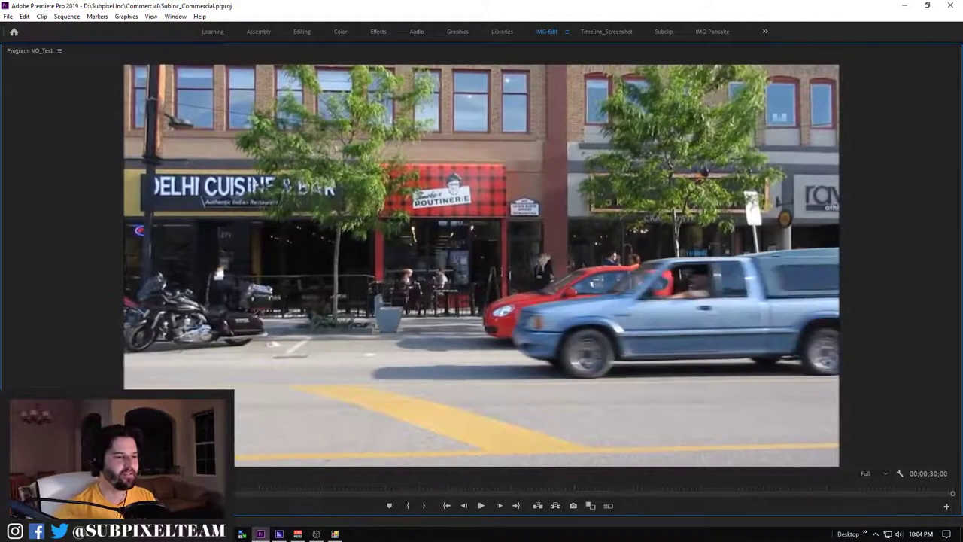
key("grave")
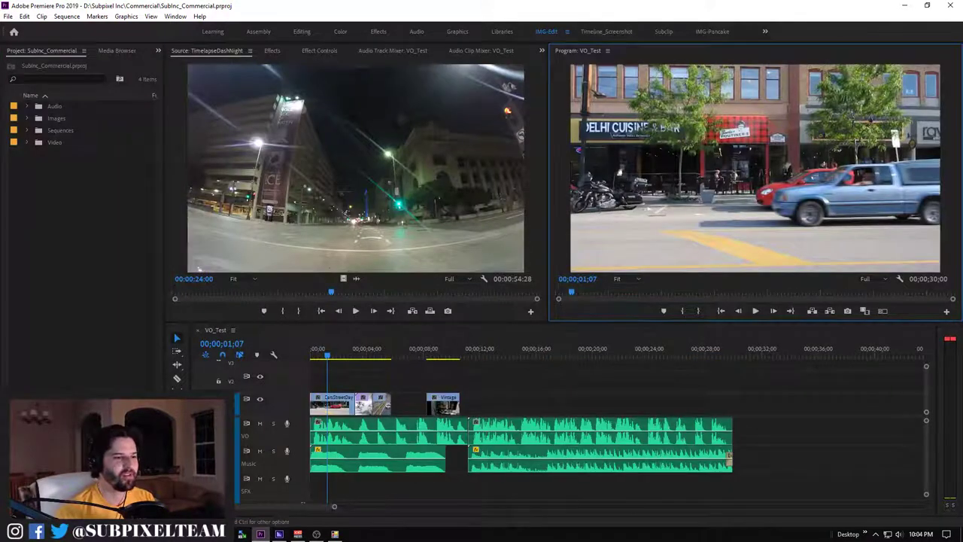
Play the vintage trunk shot to 00;00;10;10, then scrub back to the truck shot
left_click(450, 350)
key("space")
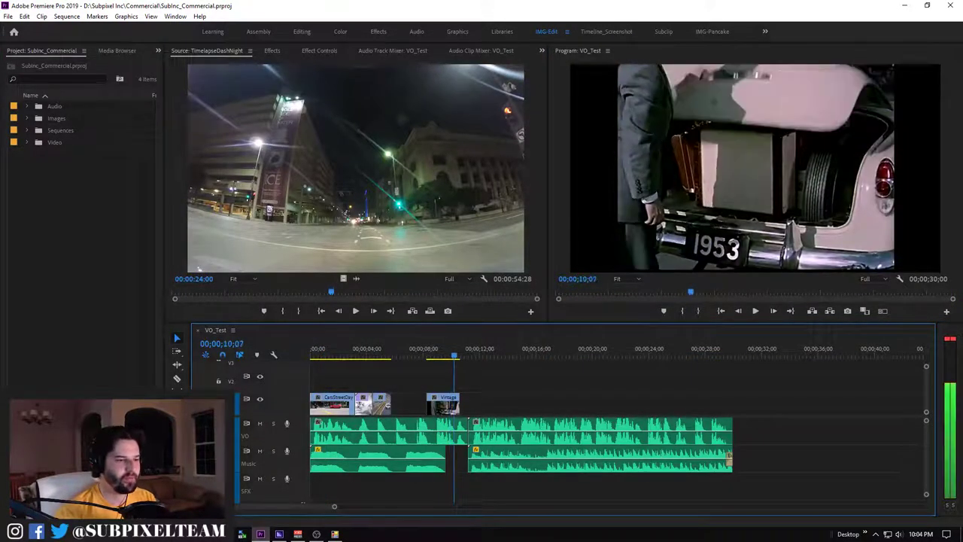
key("space")
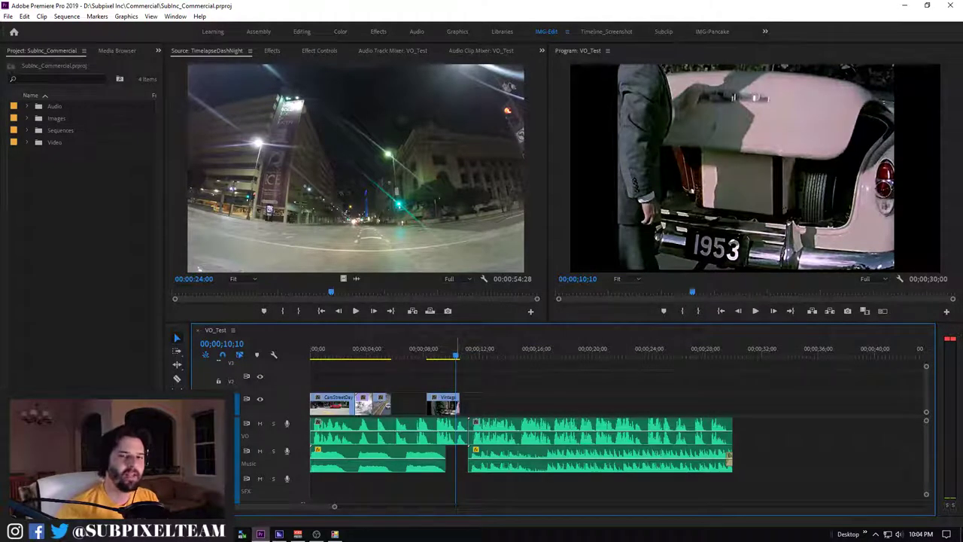
left_click_drag(320, 350, 337, 350)
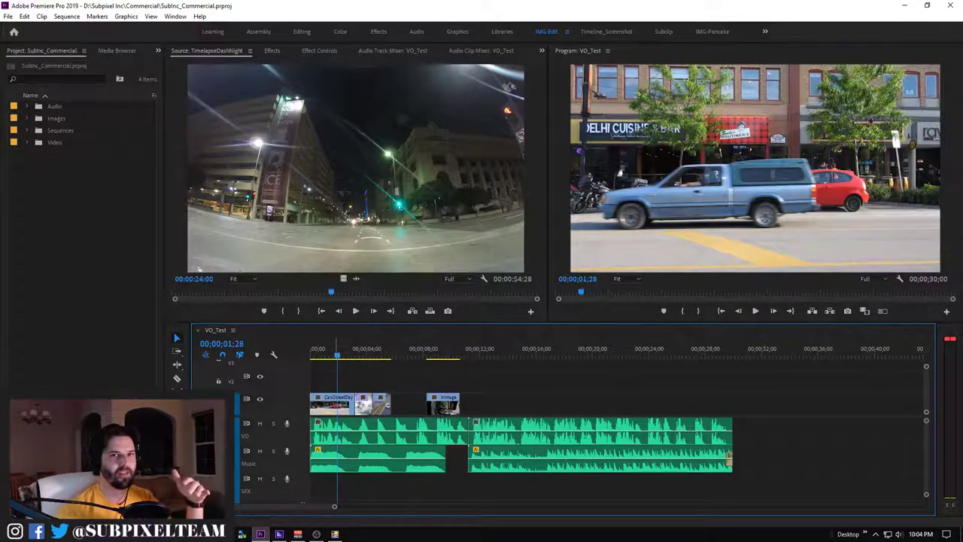
Shuttle back and forth around 00;00;10;27, then park the playhead at 00;00;28;07
left_click(463, 350)
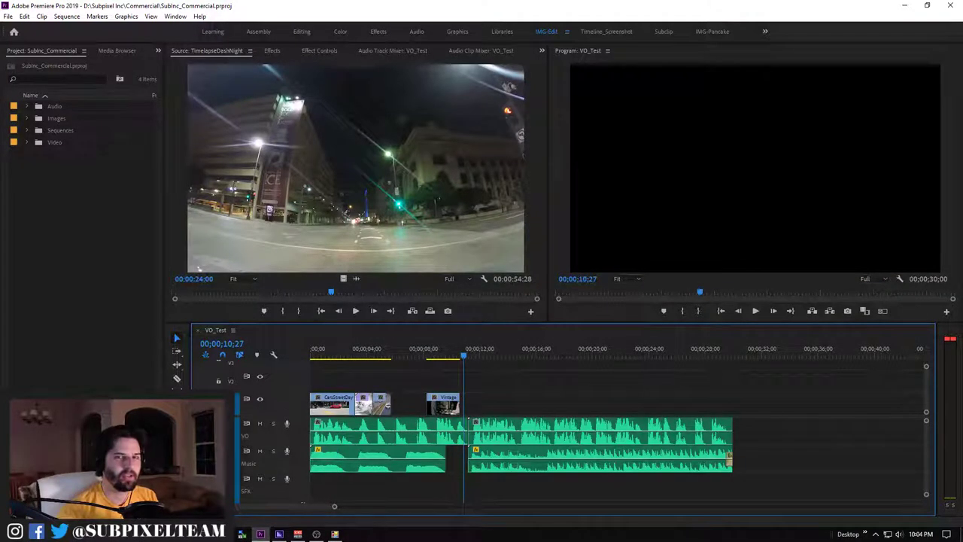
key("j")
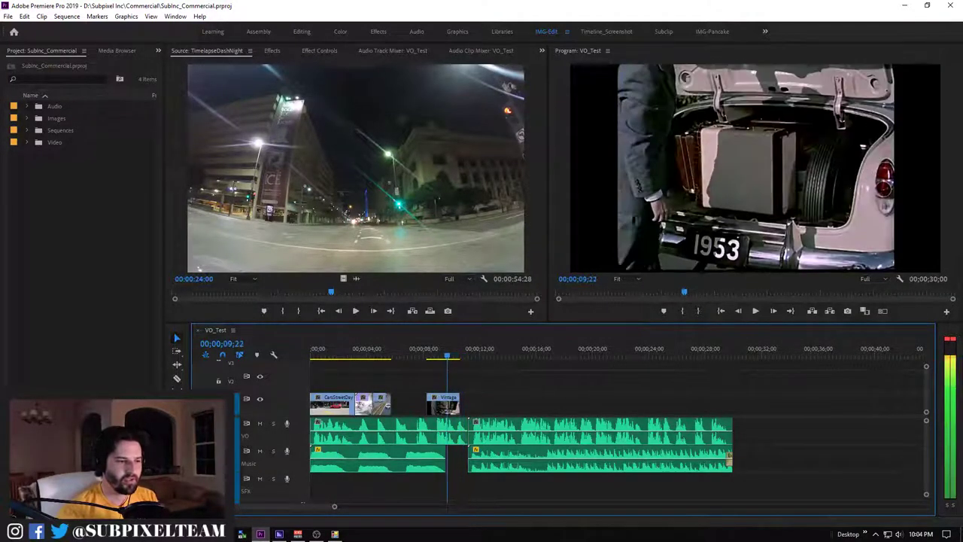
key("k")
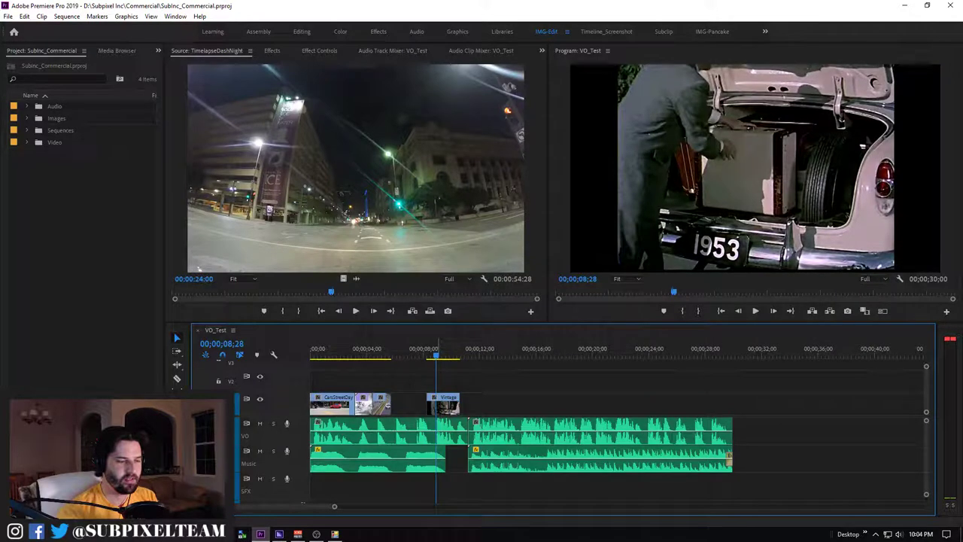
key("l")
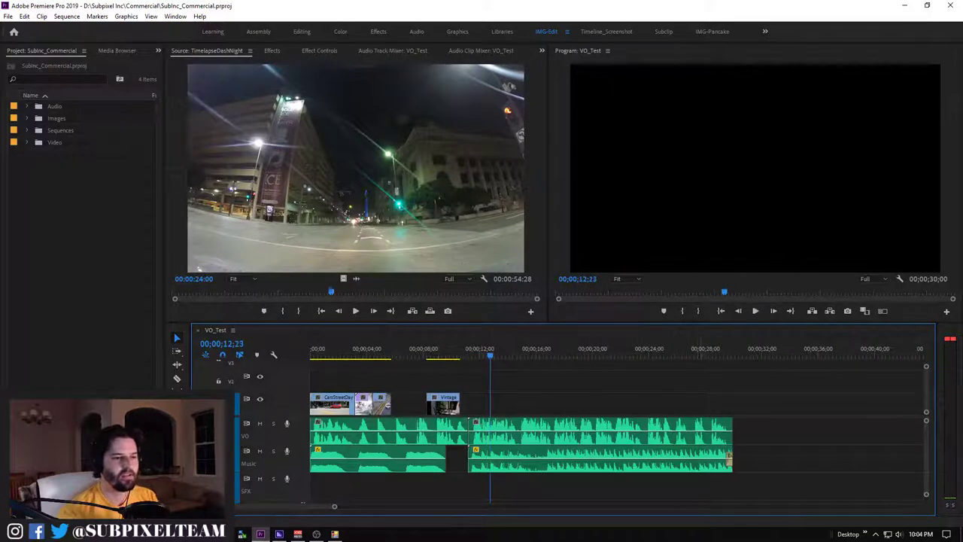
mouse_move(703, 350)
left_mouse_down()
mouse_move(691, 350)
mouse_move(712, 350)
left_mouse_up()
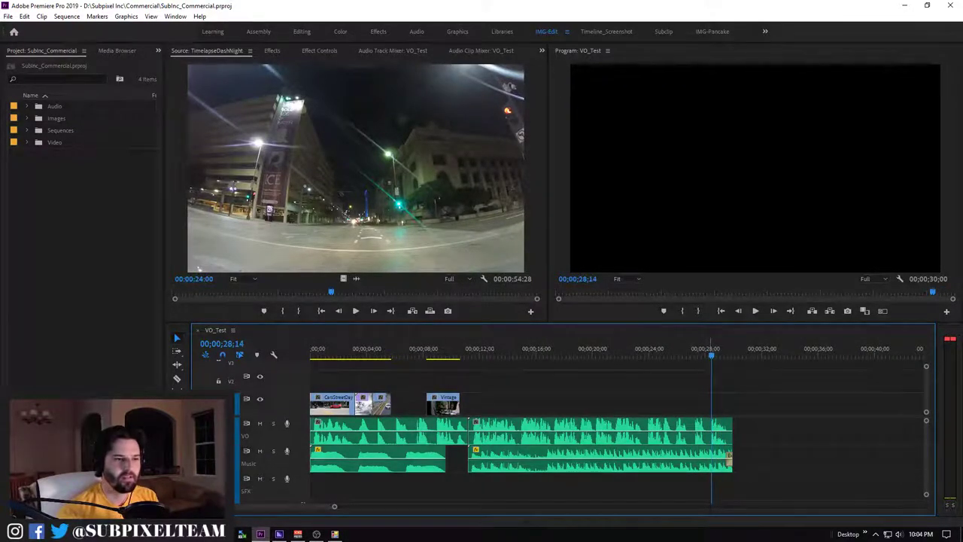
key("Left")
key("Left")
key("Left")
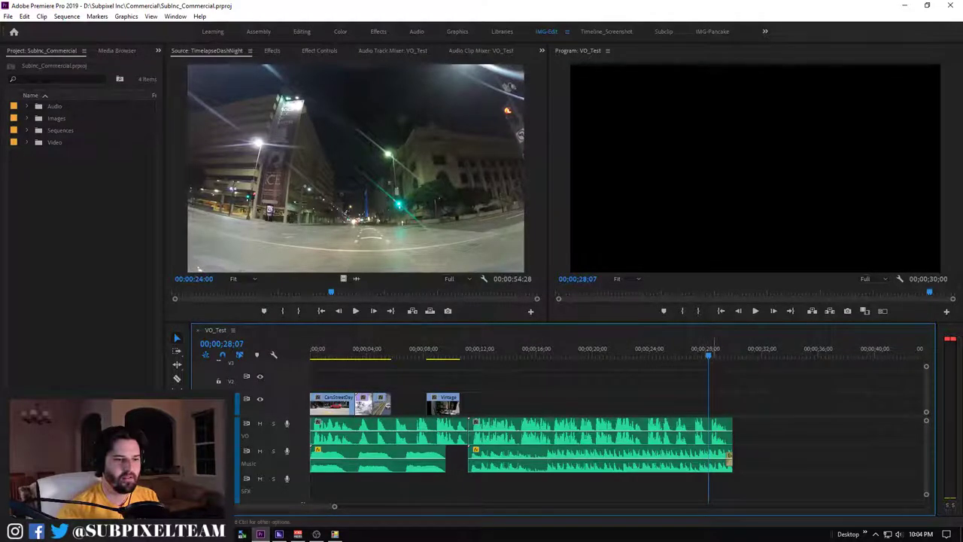
Razor the A1 voiceover at 00;00;28;07 and delete the short tail after it
key("c")
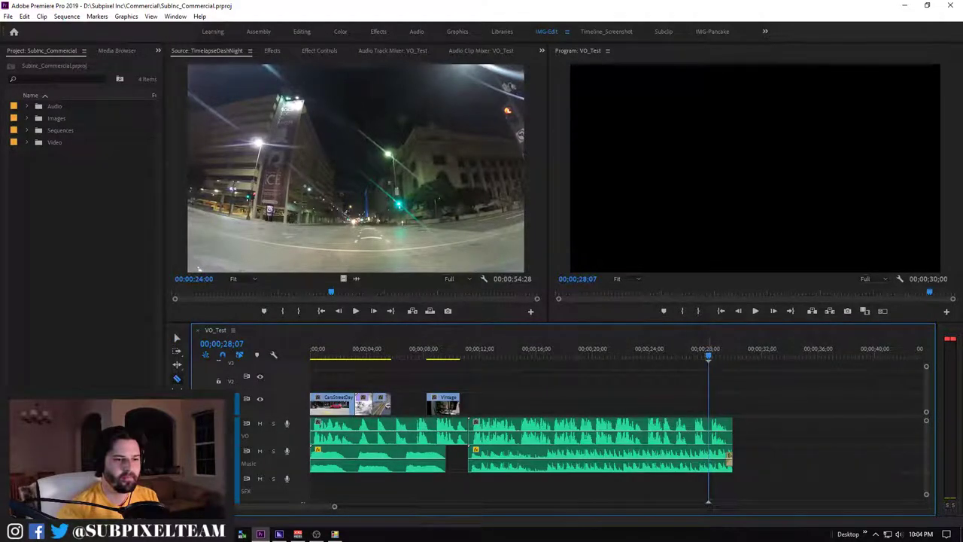
left_click(708, 432)
key("v")
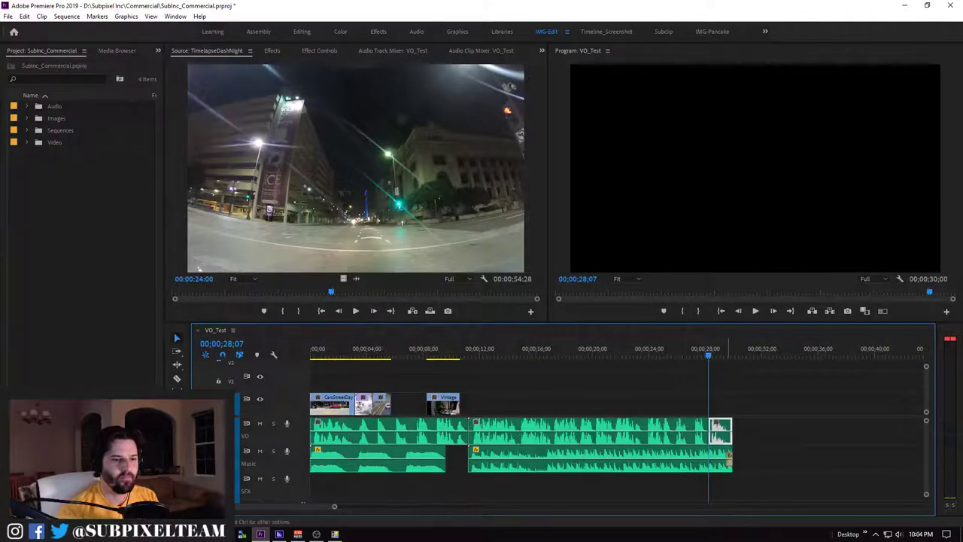
left_click(720, 432)
key("Delete")
mouse_move(621, 435)
left_mouse_down()
mouse_move(602, 438)
mouse_move(620, 438)
left_mouse_up()
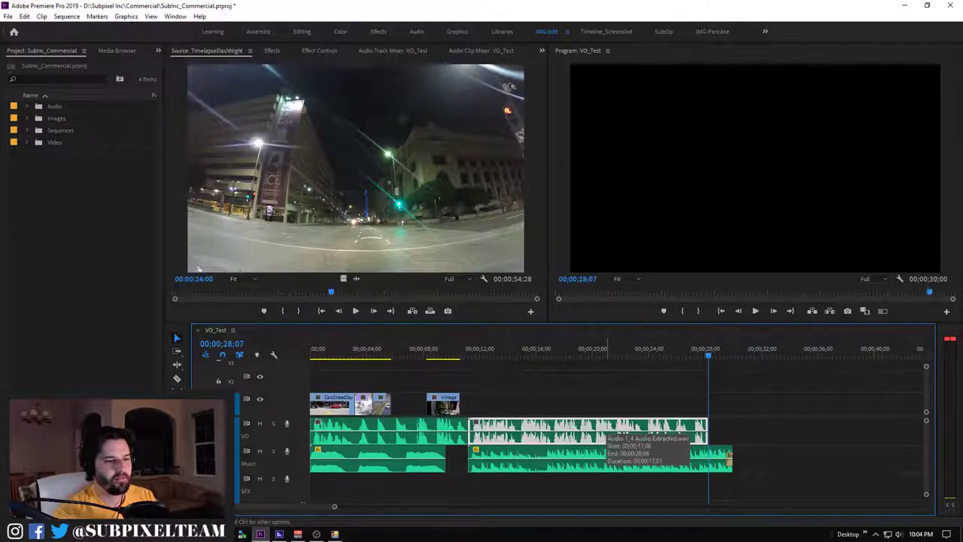
Trim the A2 music's end back to 00;00;28;07 so both tracks finish together
left_click_drag(490, 403, 547, 474)
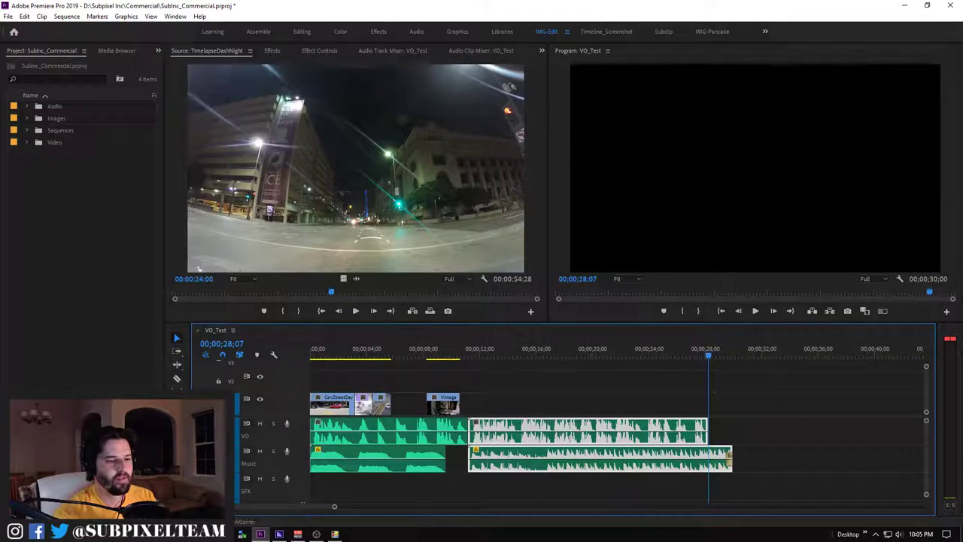
left_click(687, 343)
key("p")
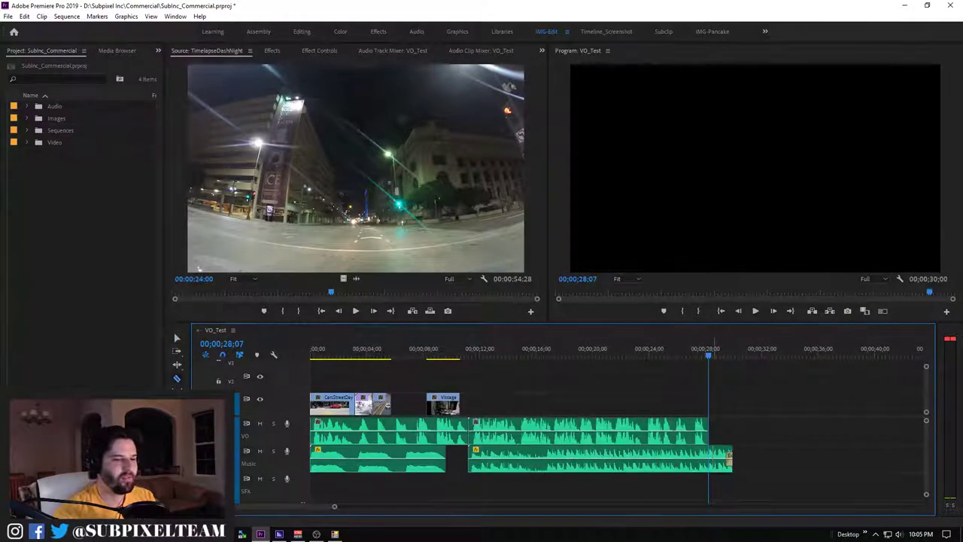
key("v")
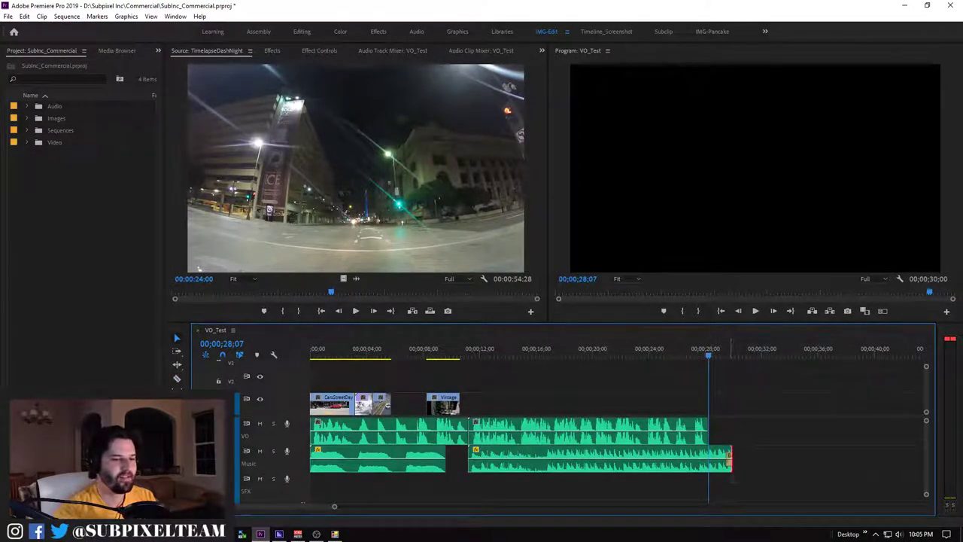
left_click_drag(730, 458, 705, 456)
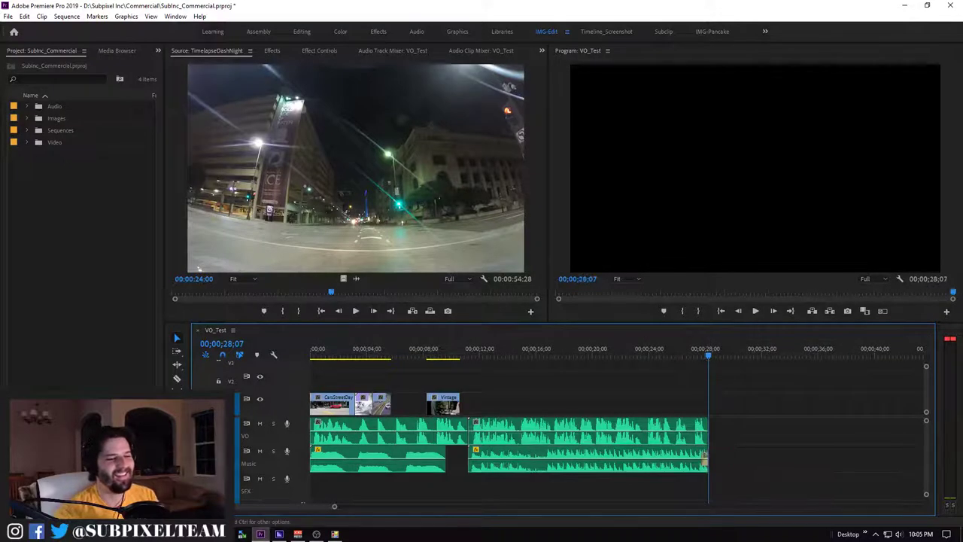
left_click_drag(549, 397, 585, 484)
mouse_move(614, 442)
left_mouse_down()
mouse_move(624, 443)
mouse_move(614, 445)
left_mouse_up()
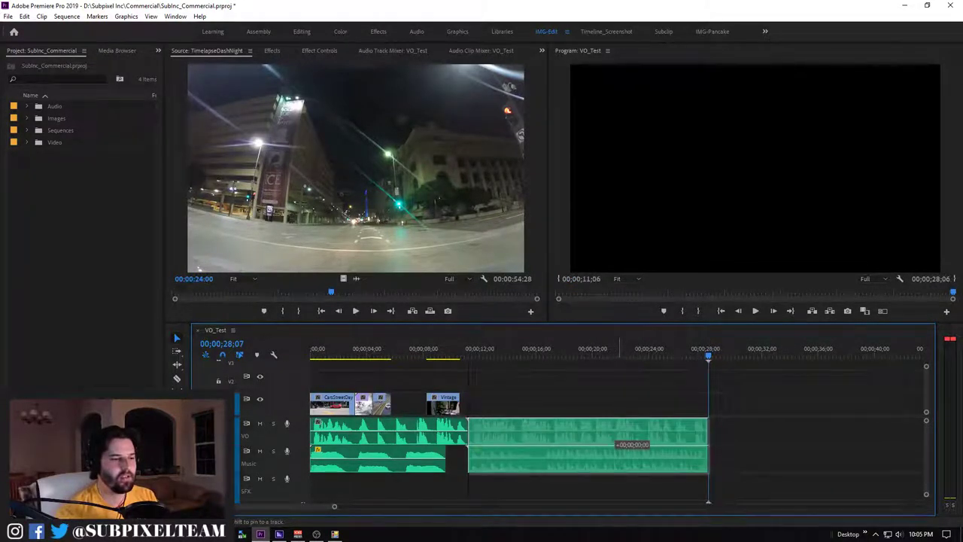
left_click_drag(614, 444, 614, 444)
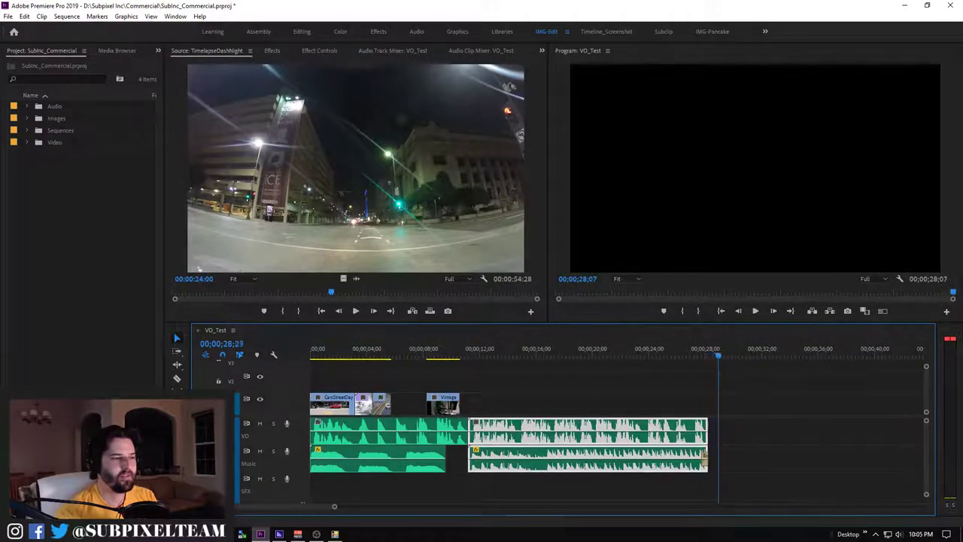
Add a marker at 00;00;30;00 and shift the second VO/music pair 00;00;01;23 later
key("space")
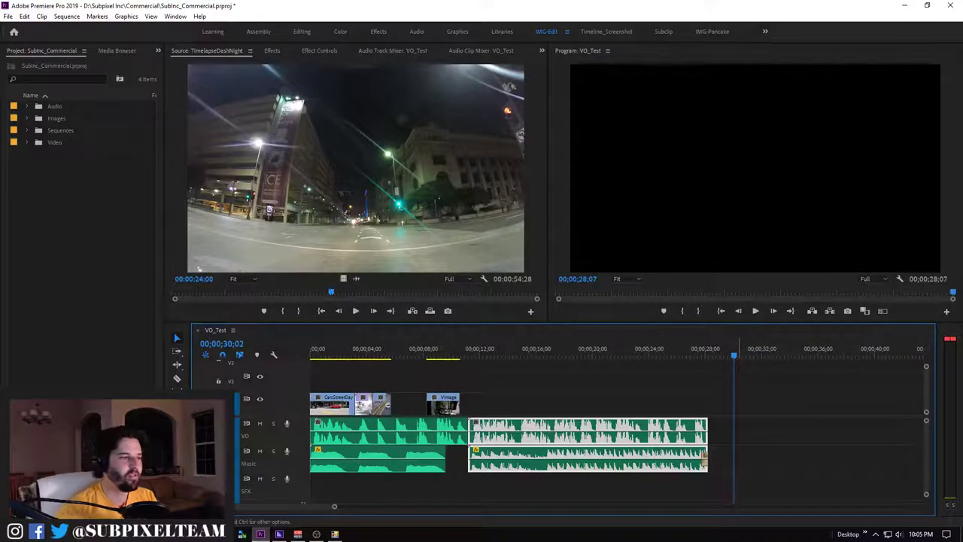
key("m")
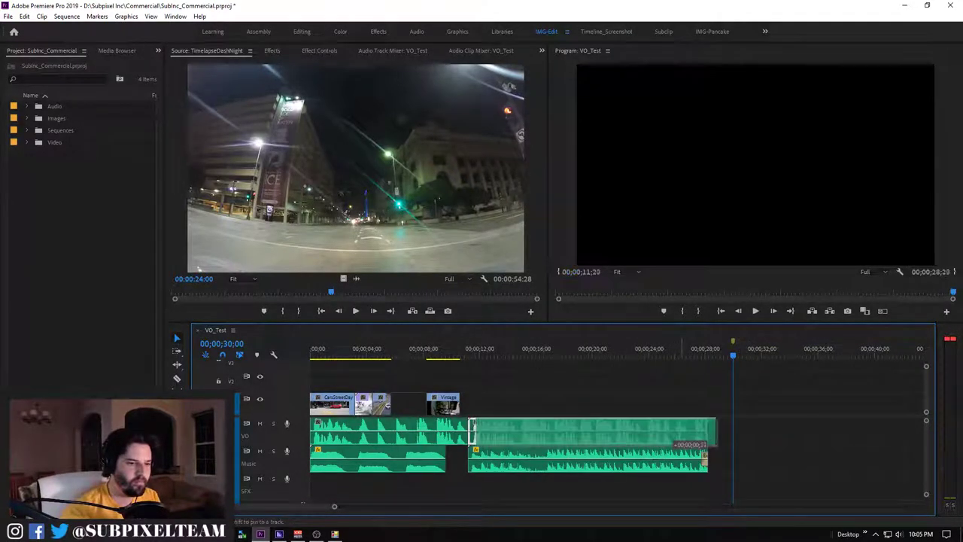
left_click(587, 457)
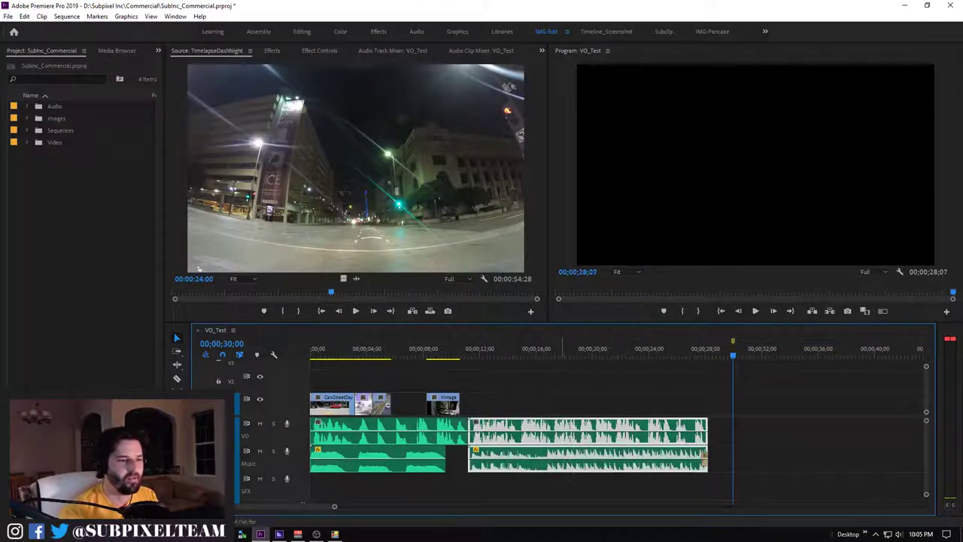
left_click_drag(559, 450, 566, 444)
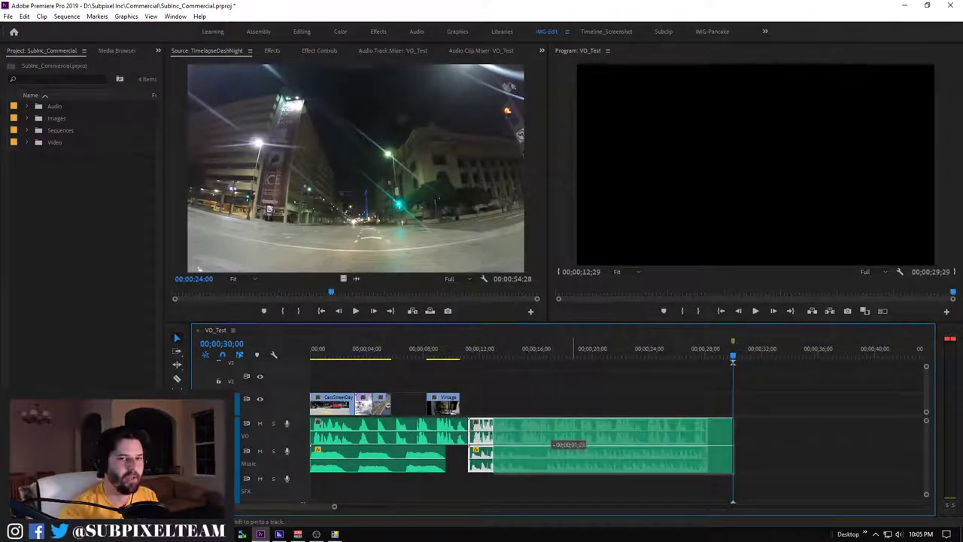
left_click_drag(493, 444, 493, 444)
Preview from 00;00;06;29 to 00;00;12;11, then slide the clip pair earlier toward 12 seconds
left_click(408, 351)
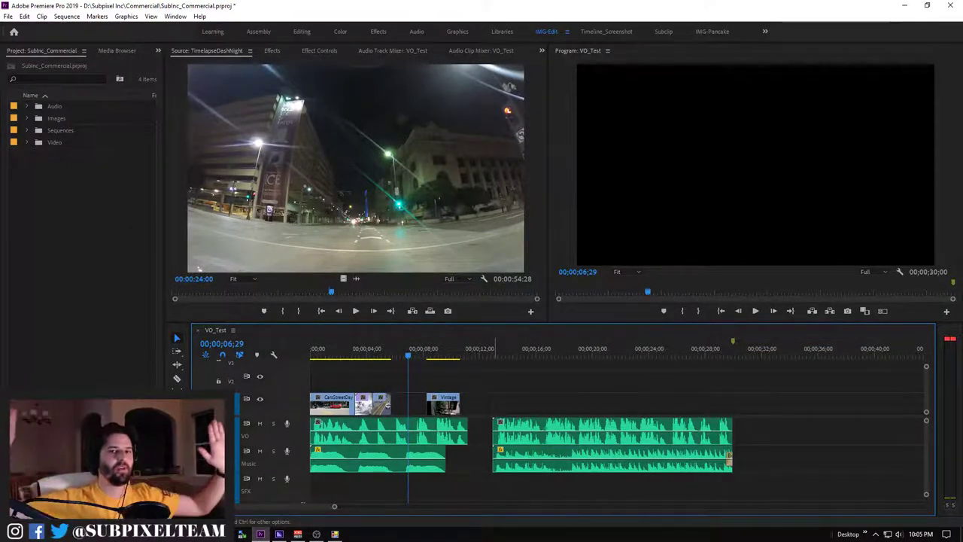
key("space")
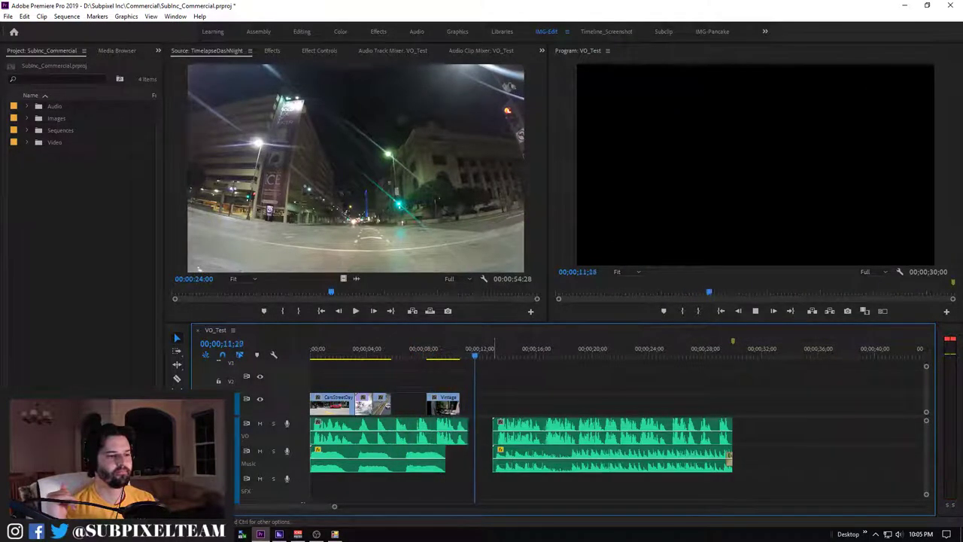
key("space")
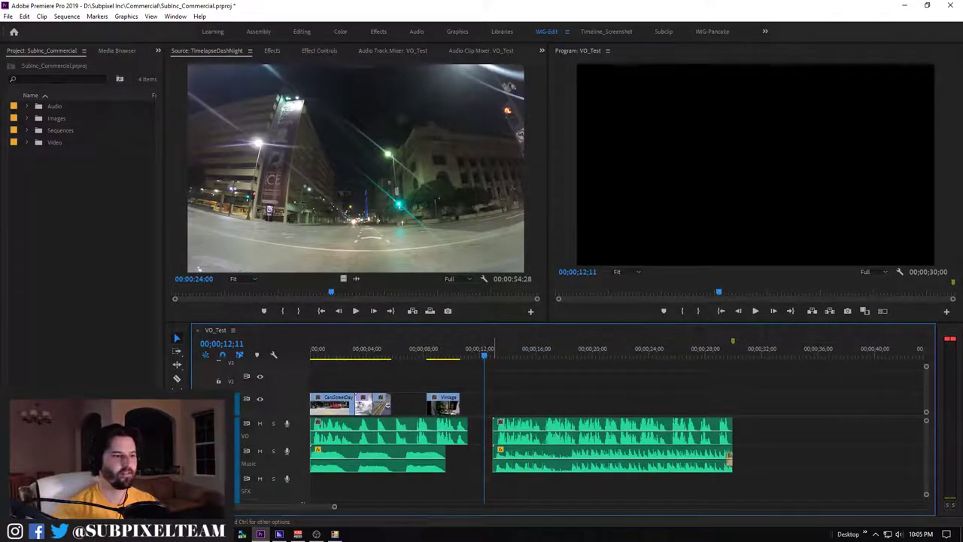
left_click(599, 432)
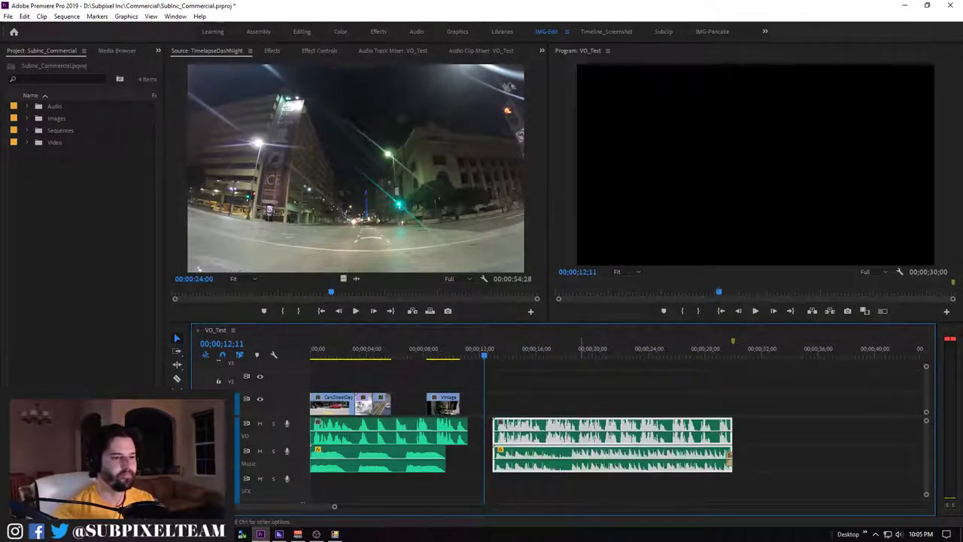
mouse_move(598, 433)
left_mouse_down()
mouse_move(570, 439)
mouse_move(712, 440)
left_mouse_up()
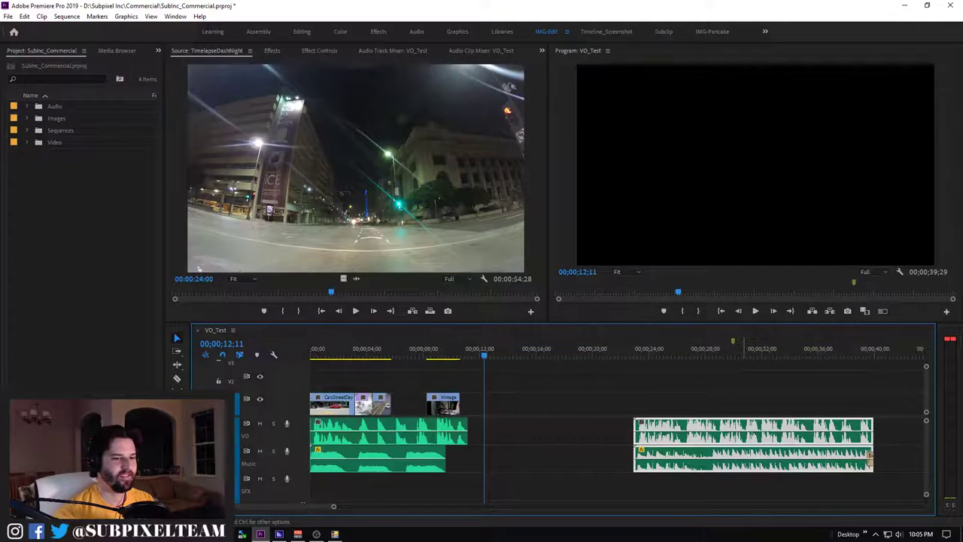
left_click_drag(866, 442, 715, 443)
Preview the edit from about 7 seconds to around 12 seconds
left_click(426, 350)
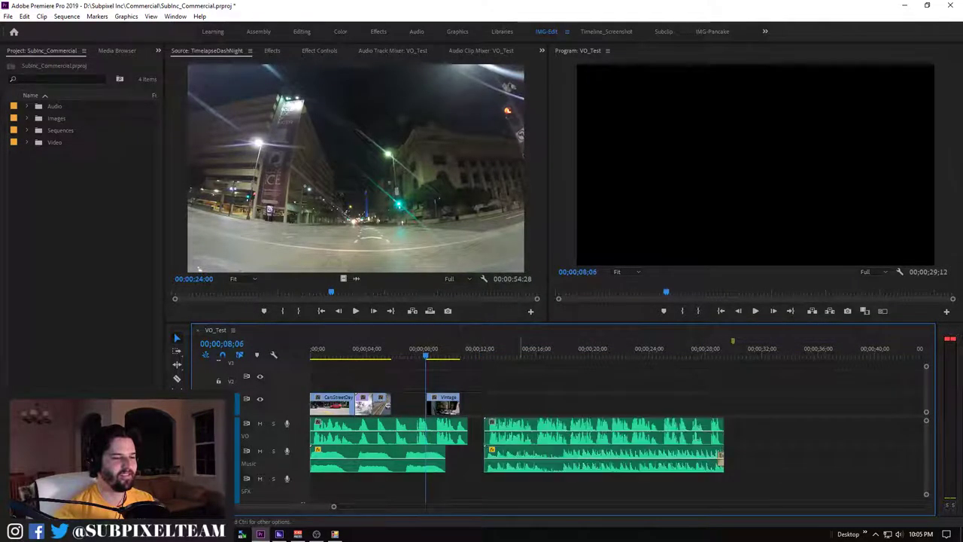
left_click_drag(426, 352, 410, 353)
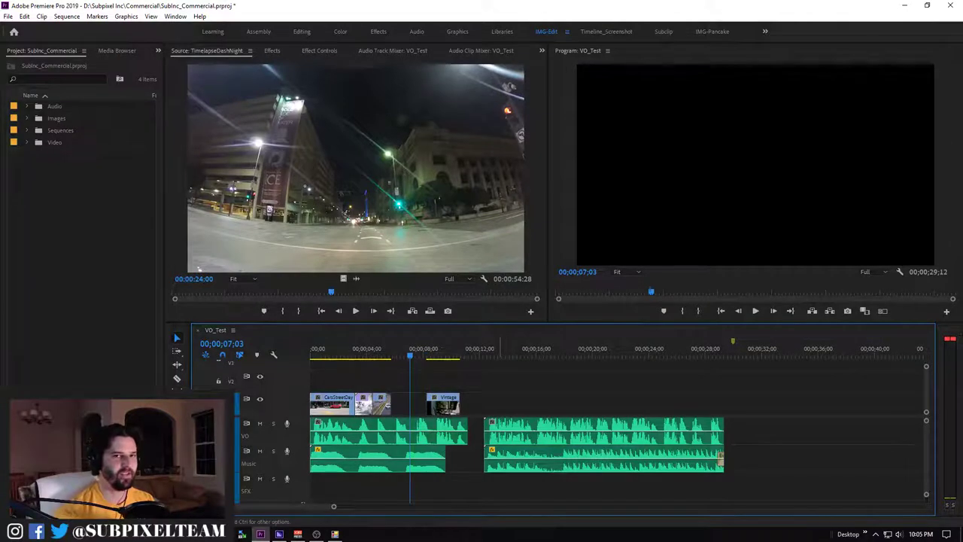
key("space")
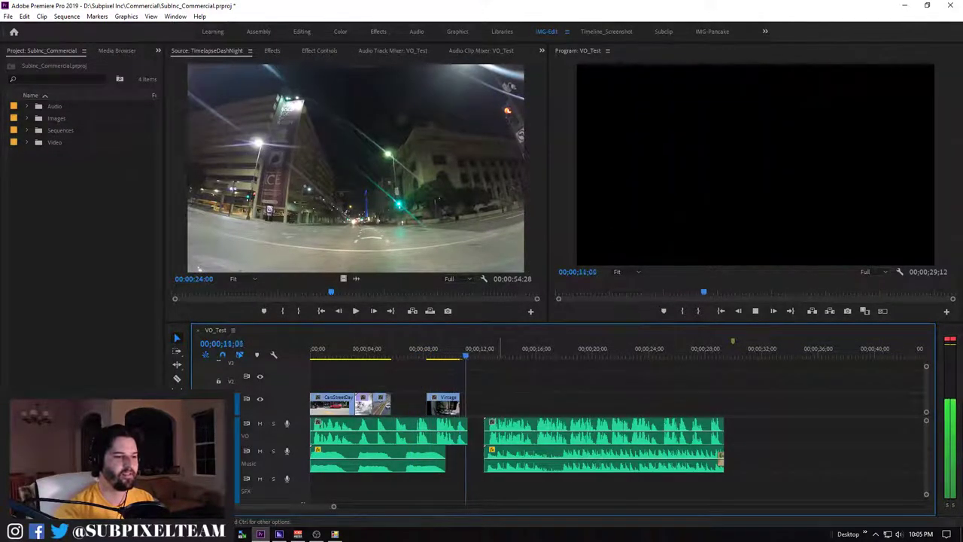
key("space")
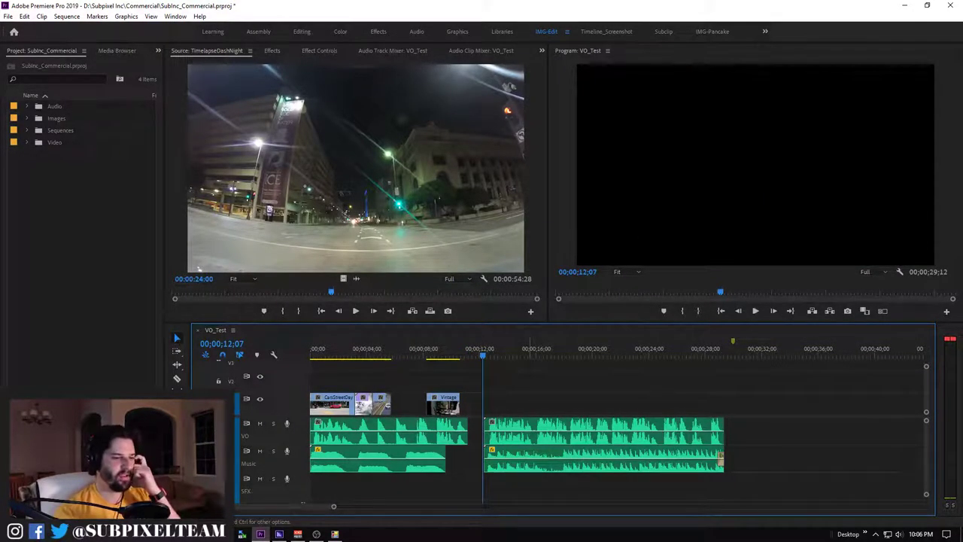
Zoom in, recheck the join after the car-trunk shot, and select the second VO and music clips
key("equal")
key("equal")
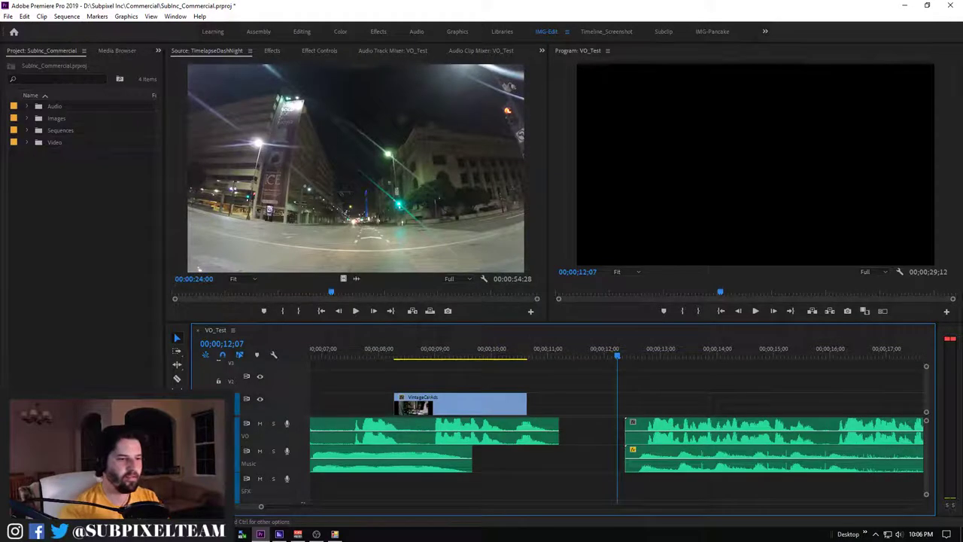
left_click(404, 351)
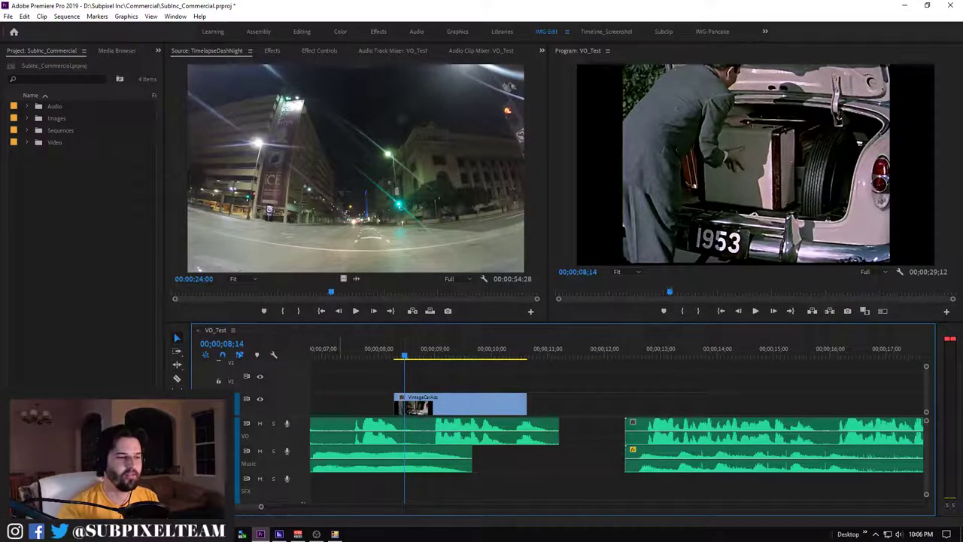
key("backslash")
key("shift+k")
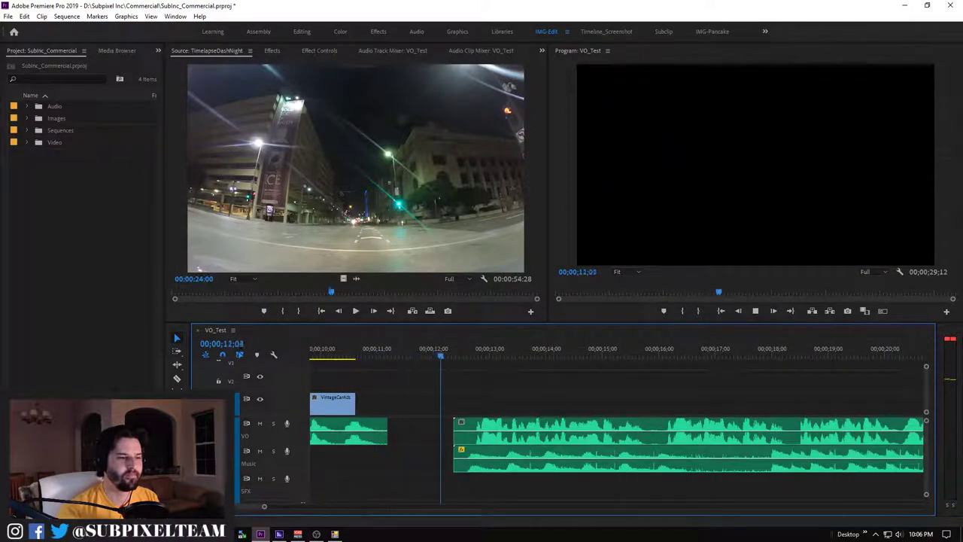
left_click(461, 421)
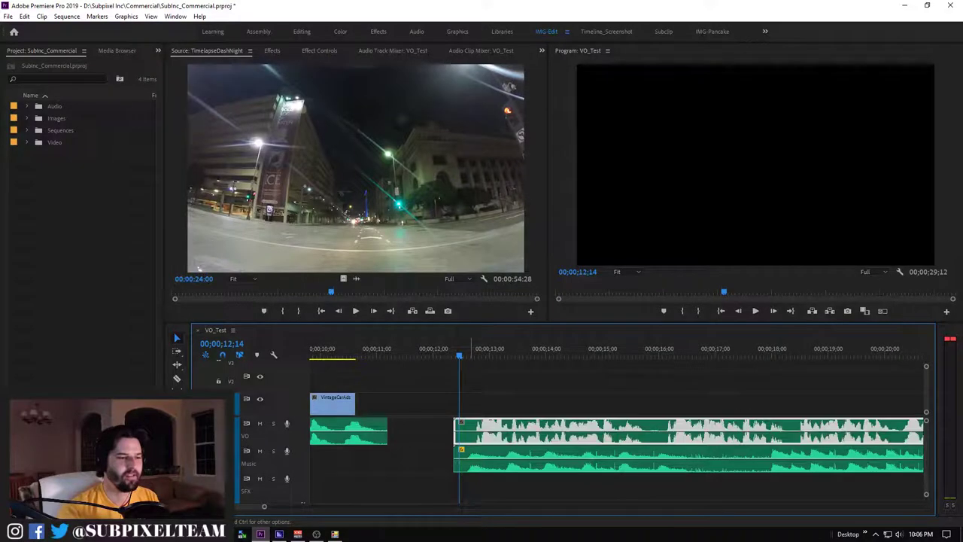
left_click_drag(444, 397, 465, 474)
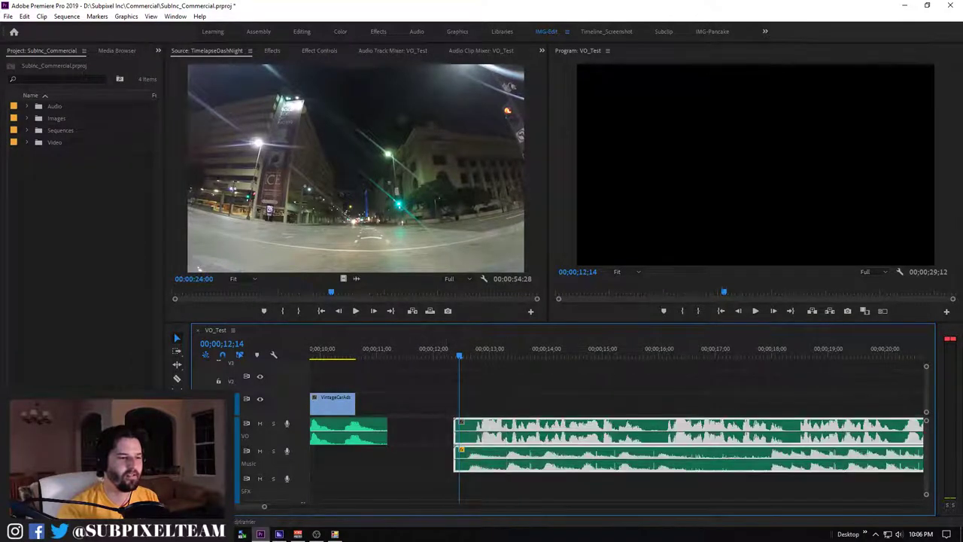
Nudge the VO/music pair slightly earlier and preview the join from the 1953 car shot
left_click_drag(653, 437, 645, 436)
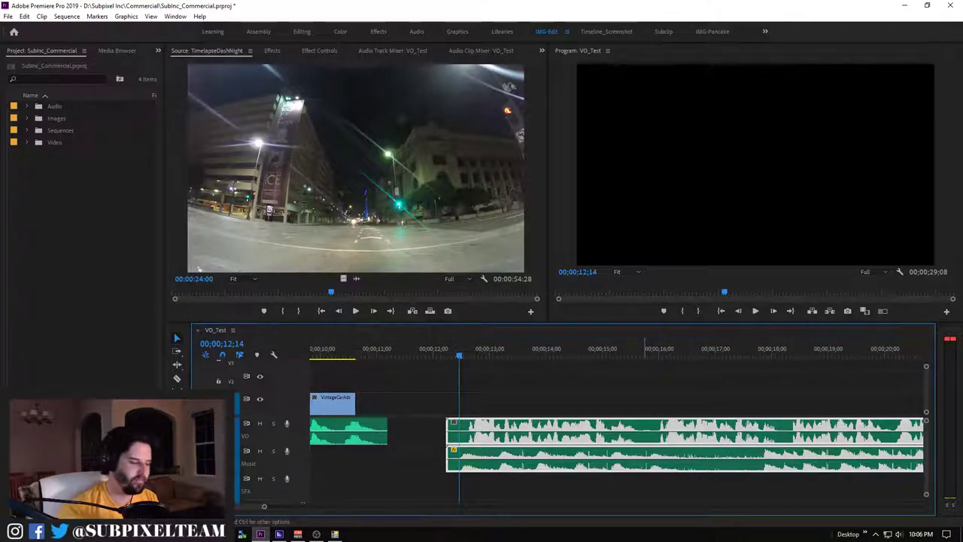
scroll(645, 438, "down", 2)
key("ctrl+shift+a")
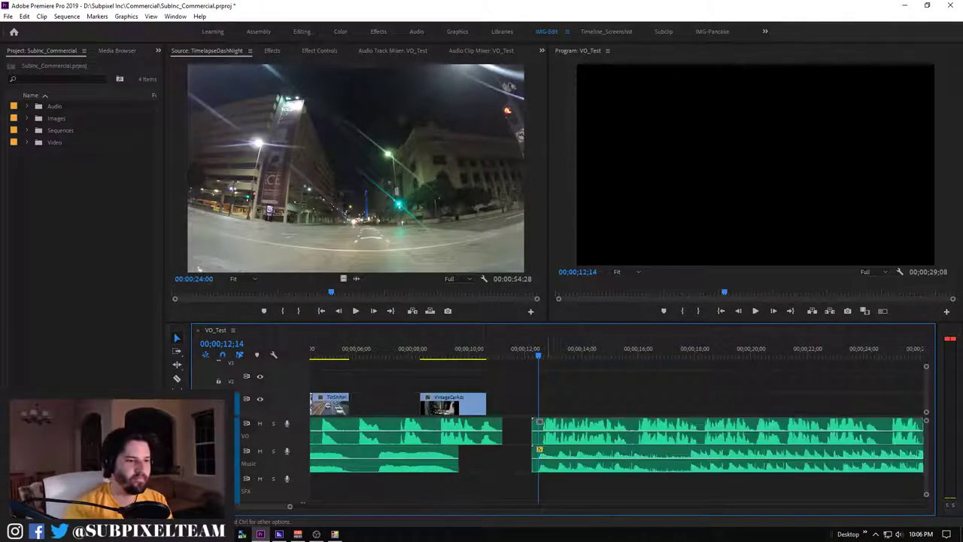
left_click_drag(468, 349, 432, 348)
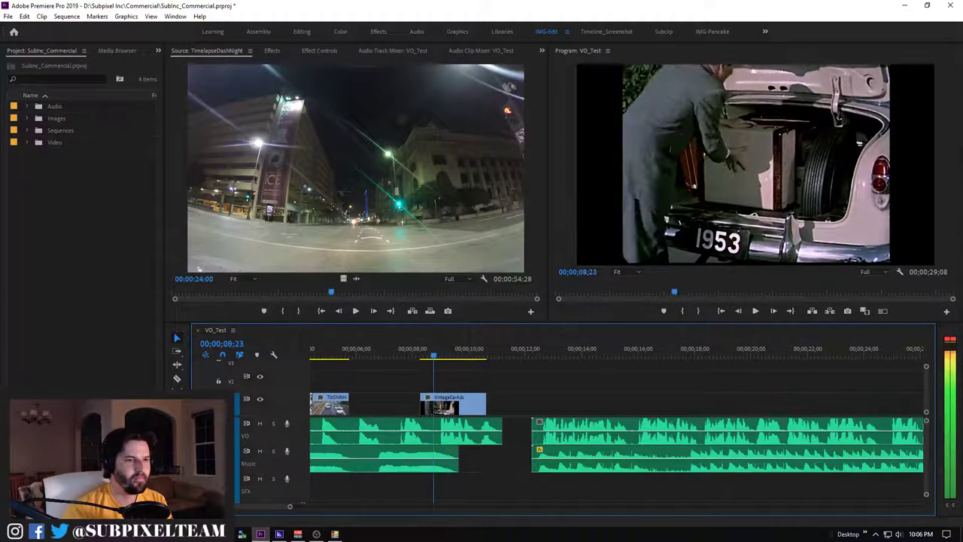
key("space")
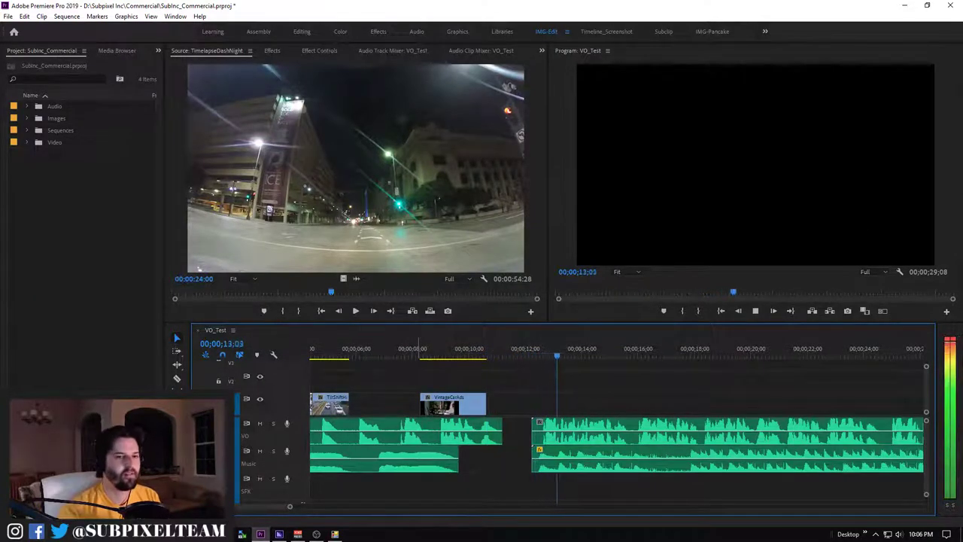
key("space")
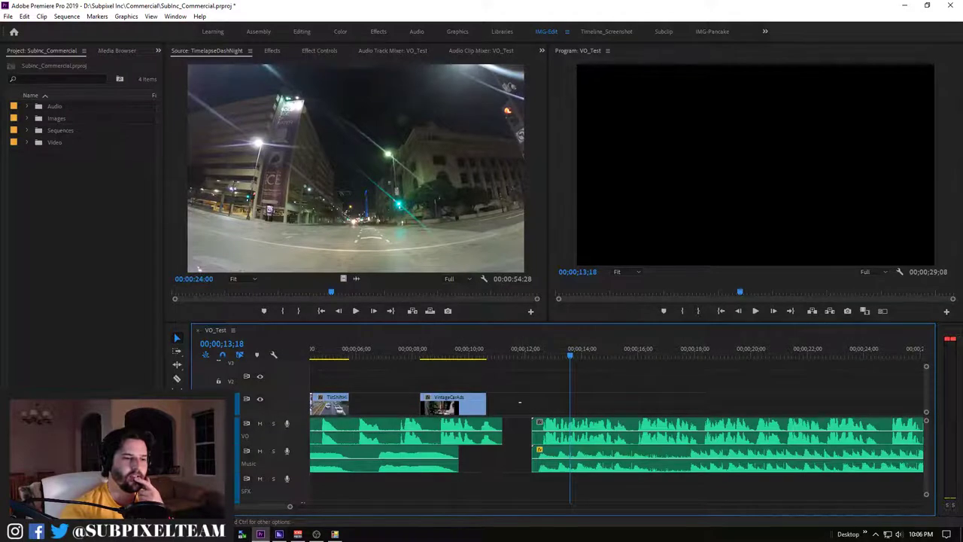
Move the pair 15 frames earlier, preview from 7 to 15 seconds, and save
left_click_drag(519, 403, 557, 451)
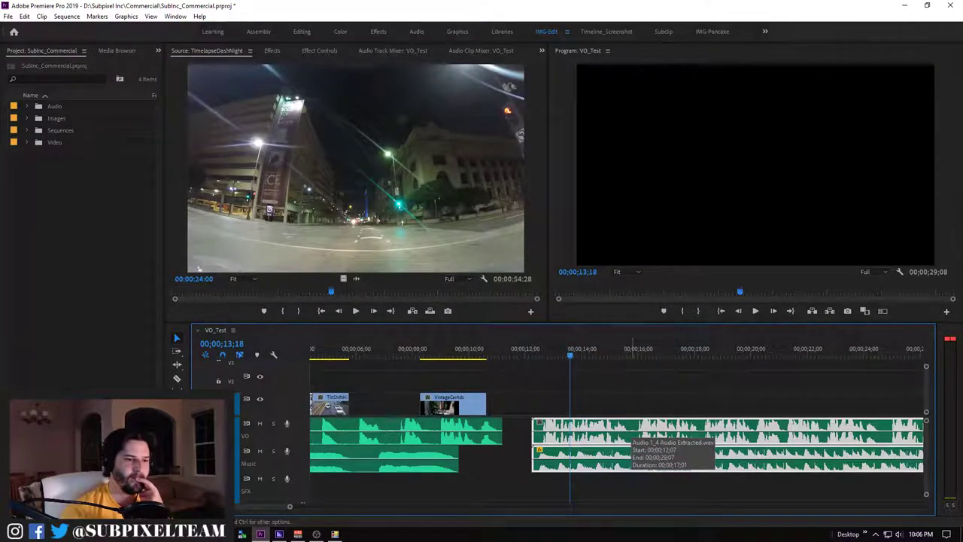
mouse_move(629, 436)
left_mouse_down()
mouse_move(615, 439)
mouse_move(632, 440)
left_mouse_up()
left_click(400, 349)
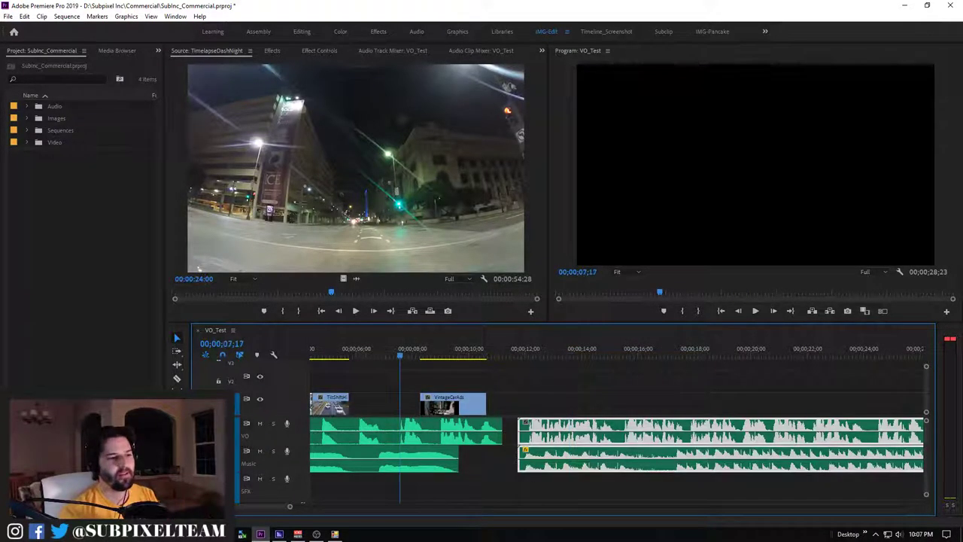
key("space")
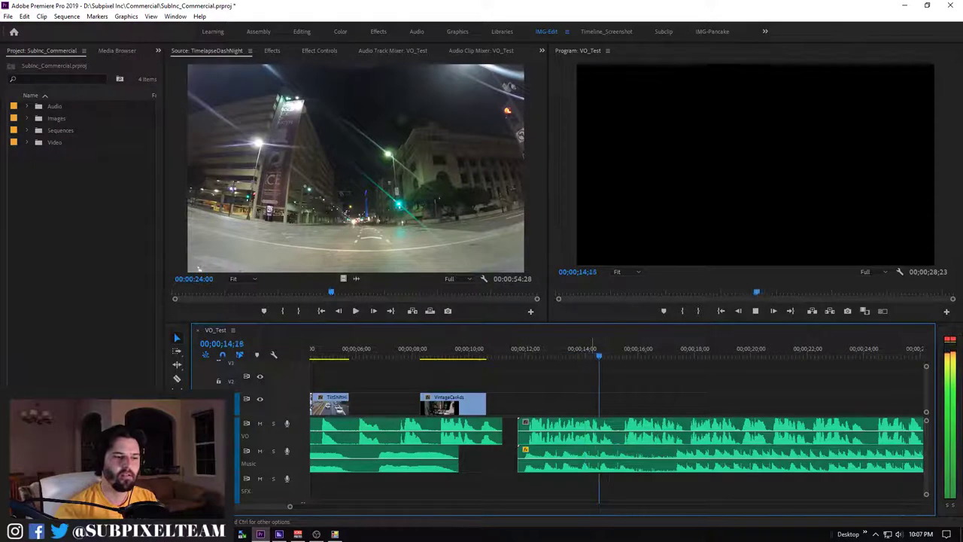
key("space")
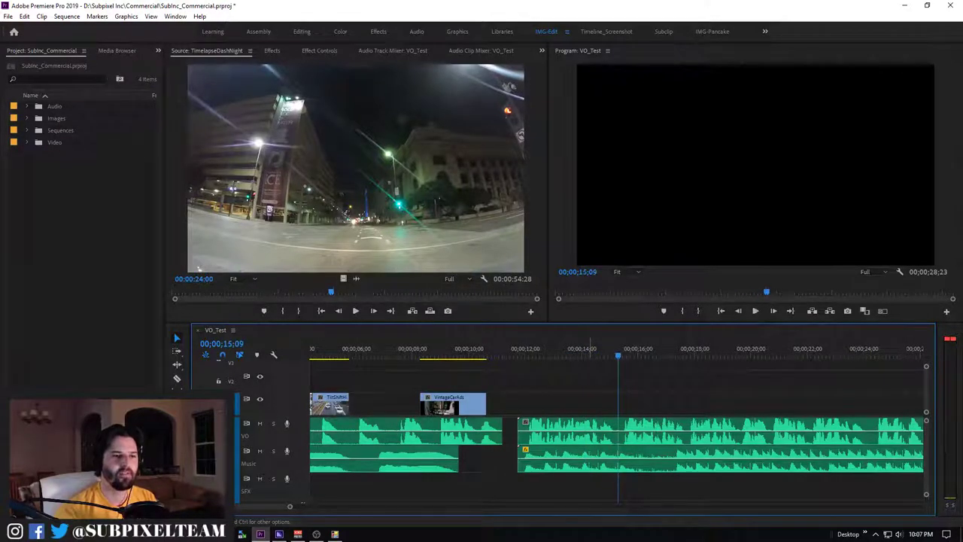
key("ctrl+s")
Push the second VO clip on A1 slightly later than its music
key("minus")
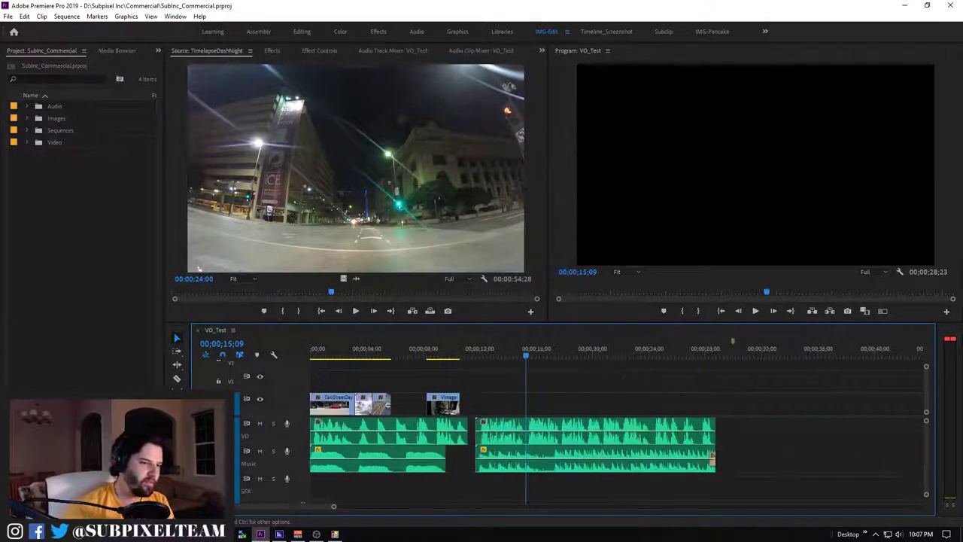
key("equal")
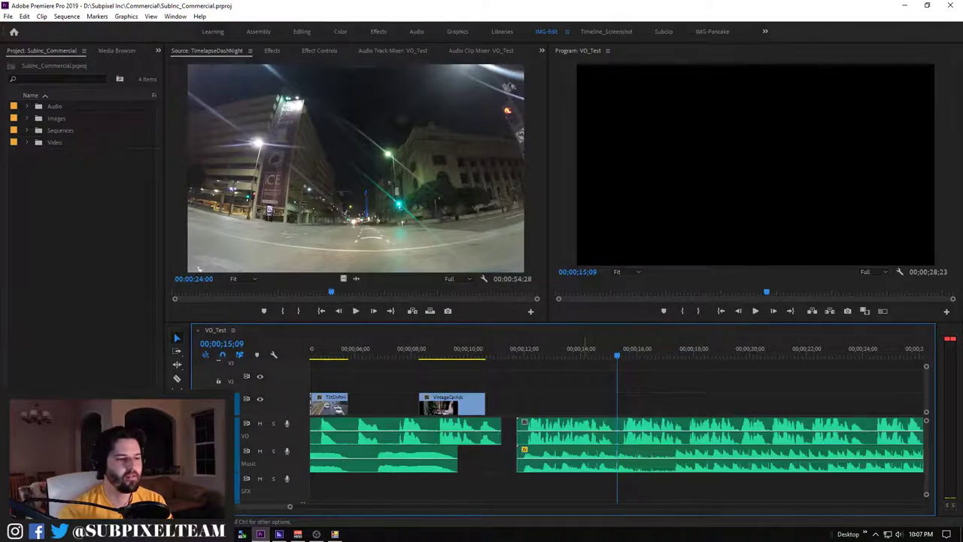
scroll(617, 444, "down", 2)
scroll(617, 444, "down", 3)
scroll(617, 444, "down", 3)
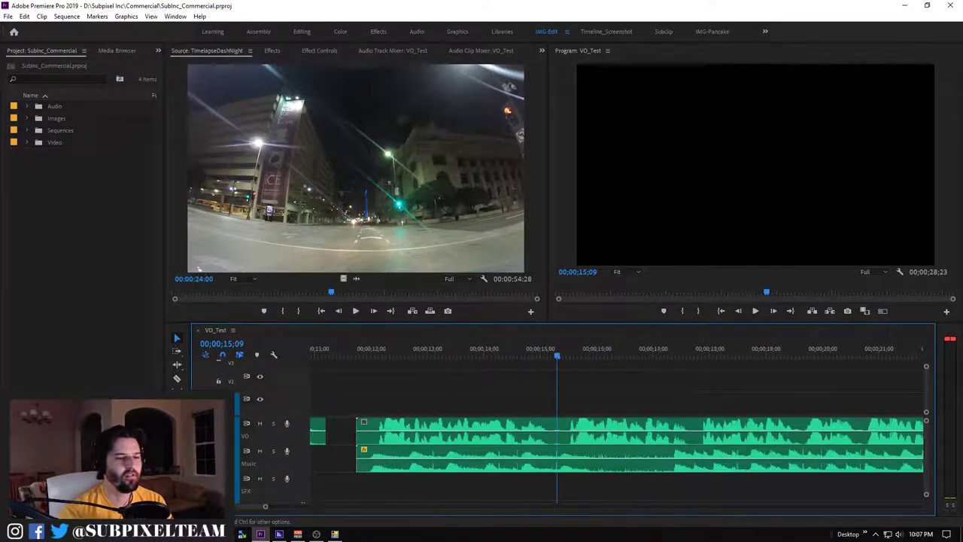
scroll(617, 444, "up", 5)
key("minus")
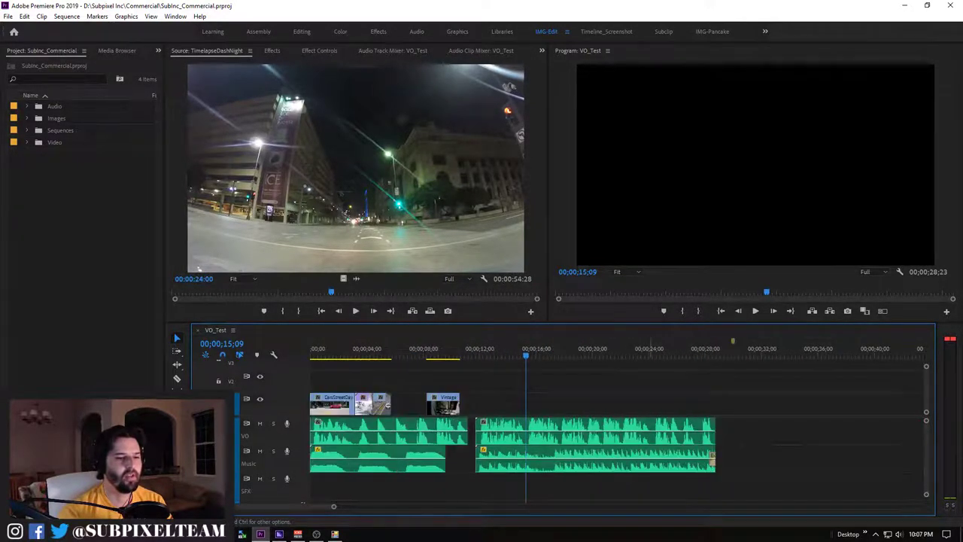
left_click_drag(594, 431, 611, 430)
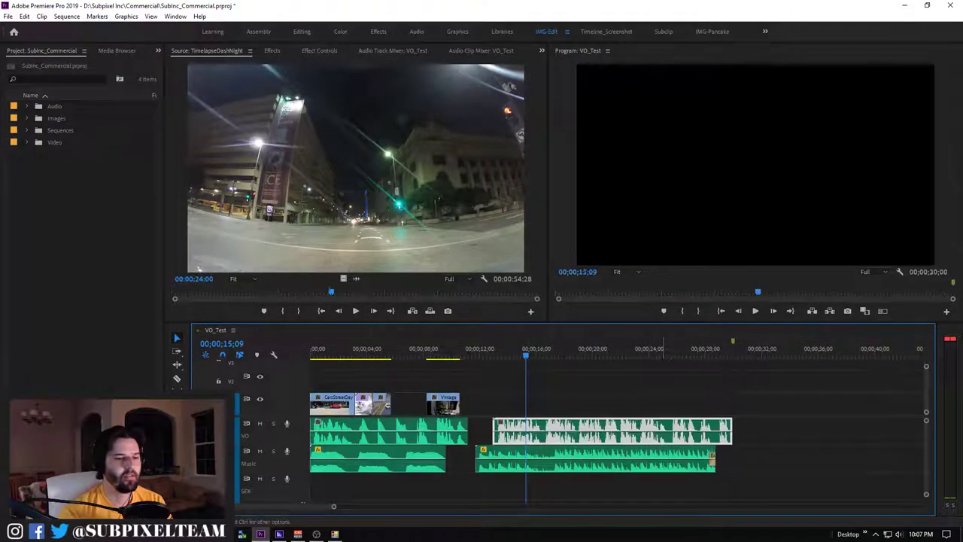
key("ctrl+shift+a")
Preview the delayed voiceover from about 7 seconds through roughly 19 seconds
left_click(437, 350)
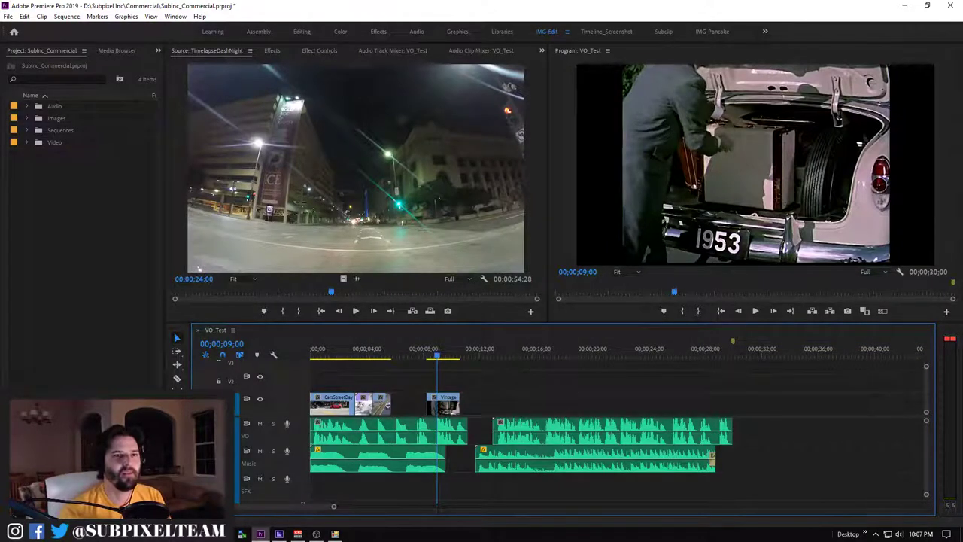
key("alt+Tab")
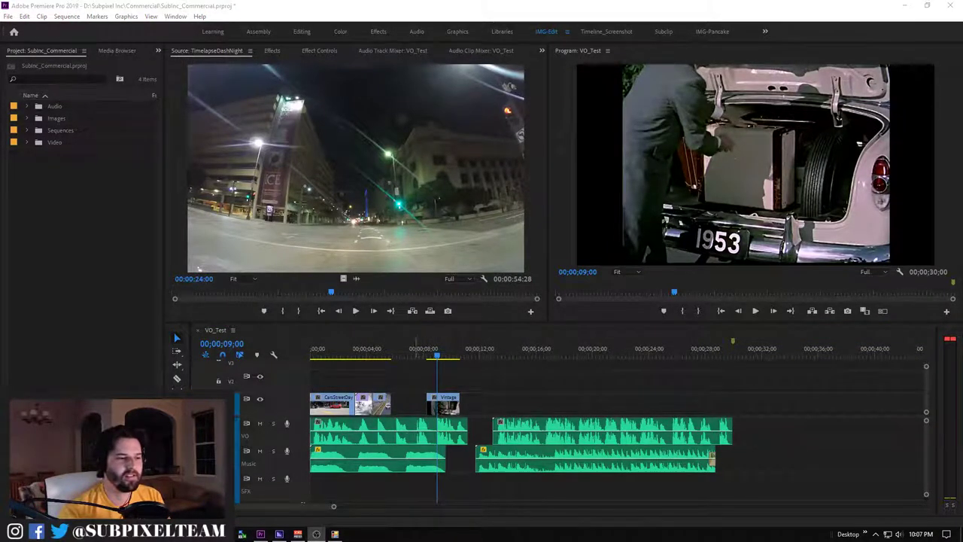
left_click(411, 350)
key("l")
key("l")
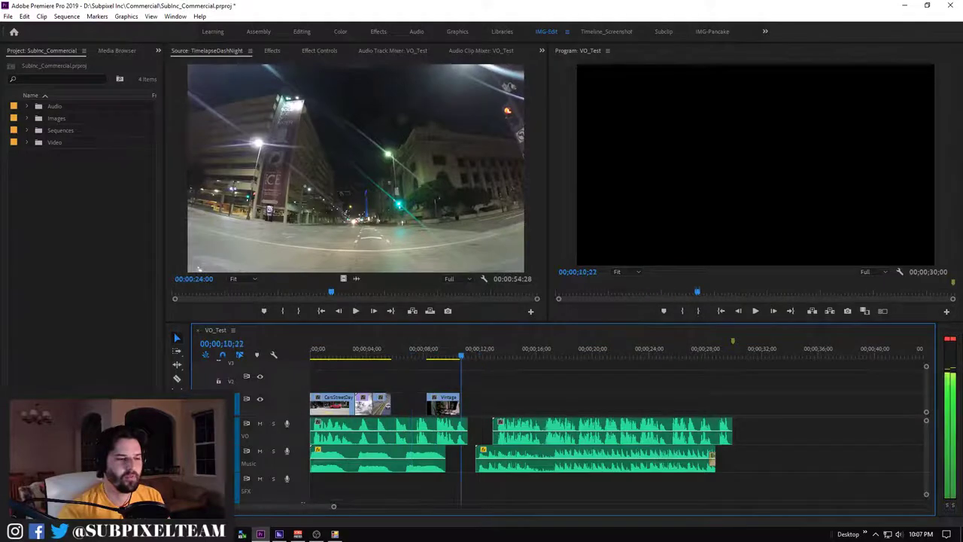
left_click_drag(423, 349, 414, 350)
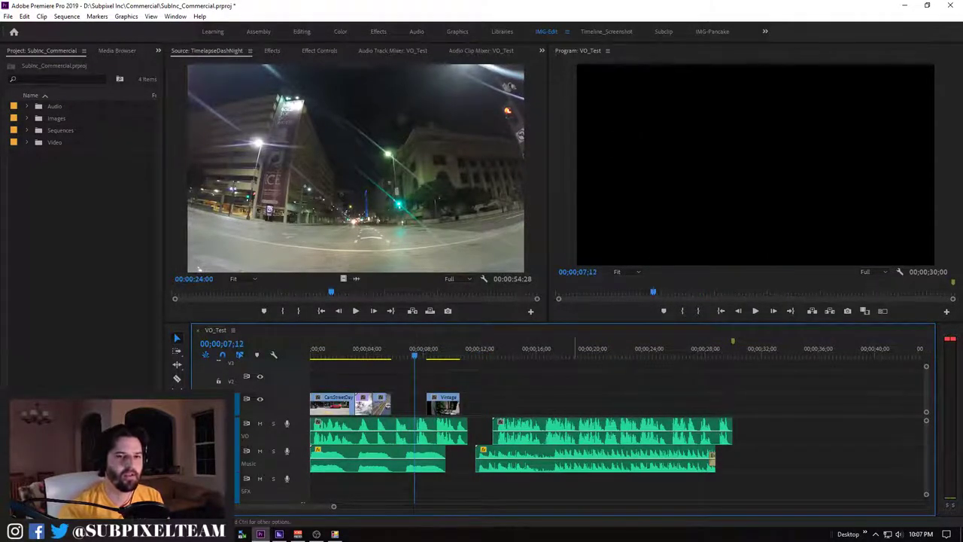
key("space")
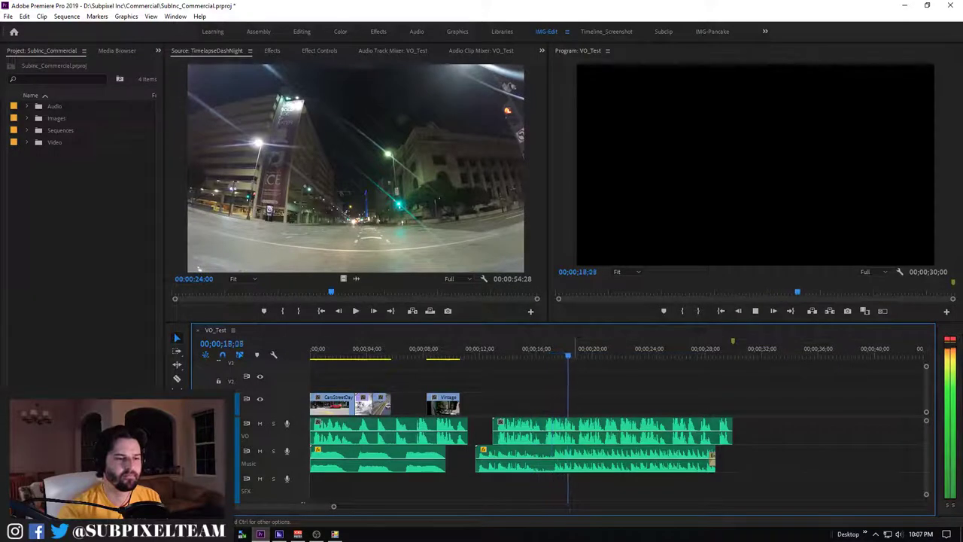
key("space")
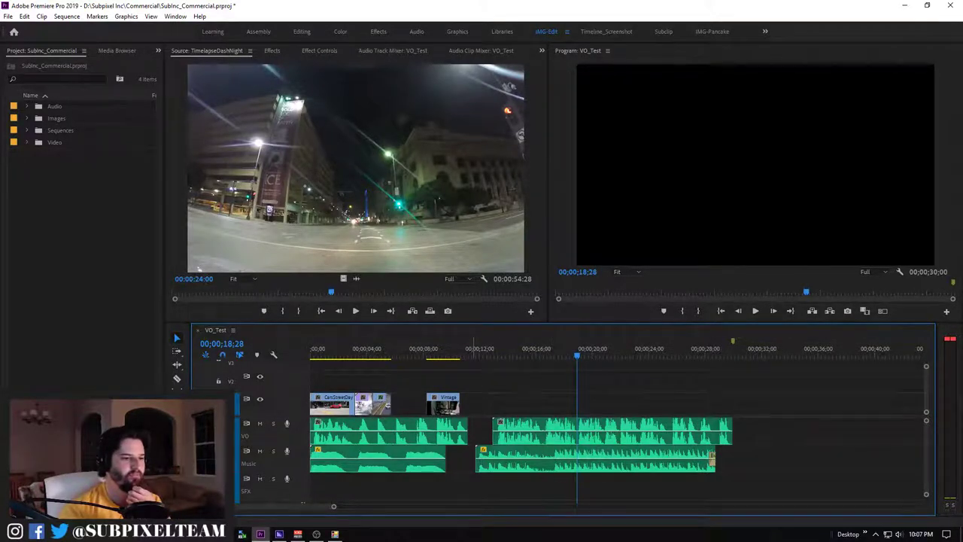
Realign the second VO with its music, extend the music out to 00;00;30;00, and save
left_click_drag(602, 431, 585, 430)
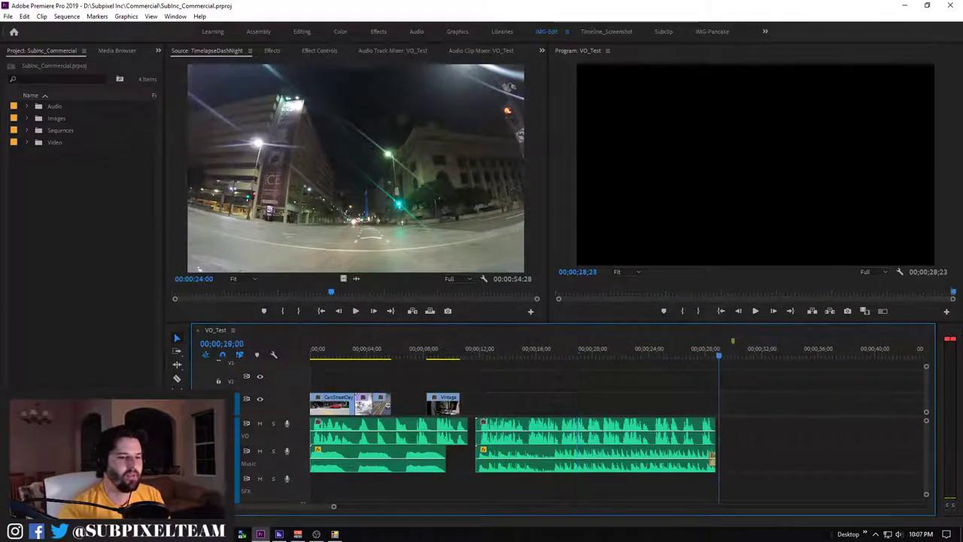
left_click_drag(719, 354, 684, 354)
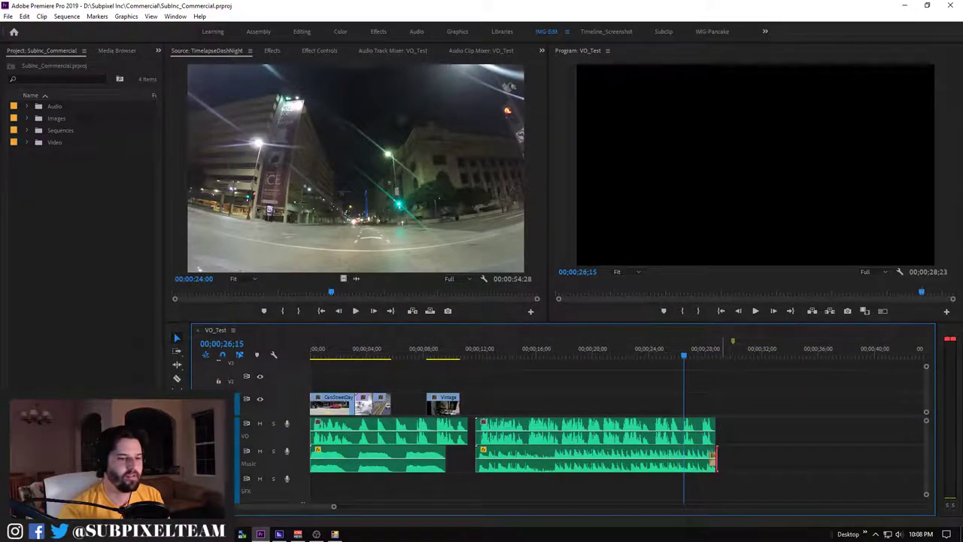
left_click_drag(715, 458, 730, 457)
key("space")
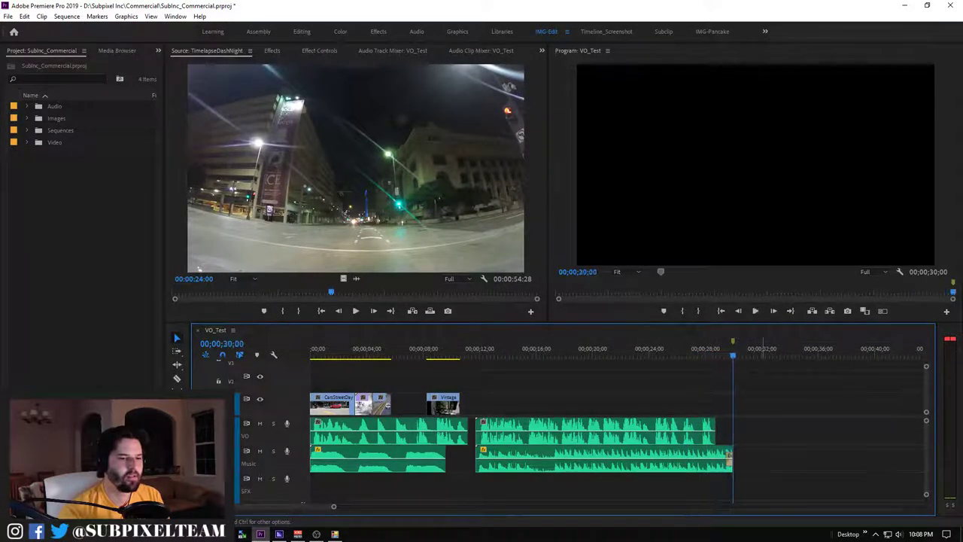
key("ctrl+s")
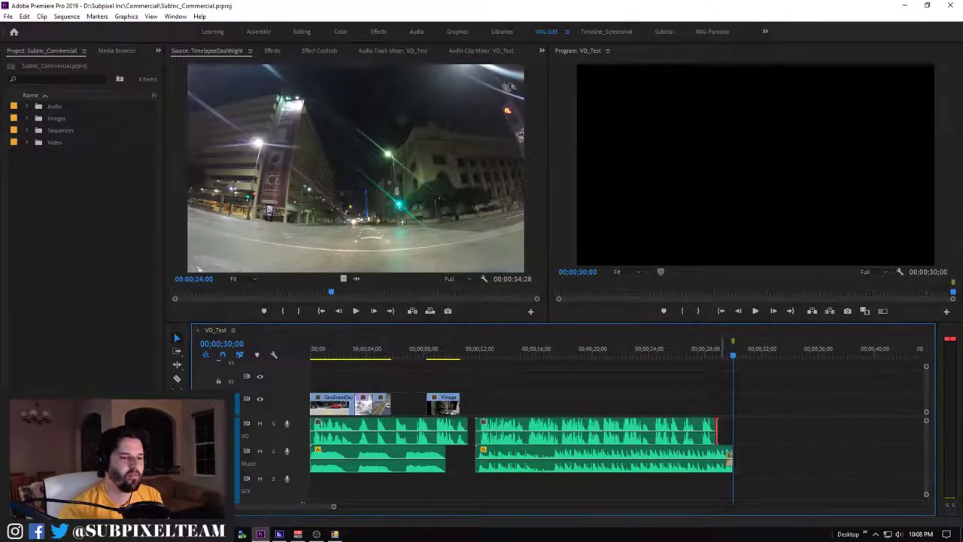
Test-extend the voice-over's end, then trim it shorter and replay the ending
left_click_drag(717, 430, 732, 431)
key("shift+k")
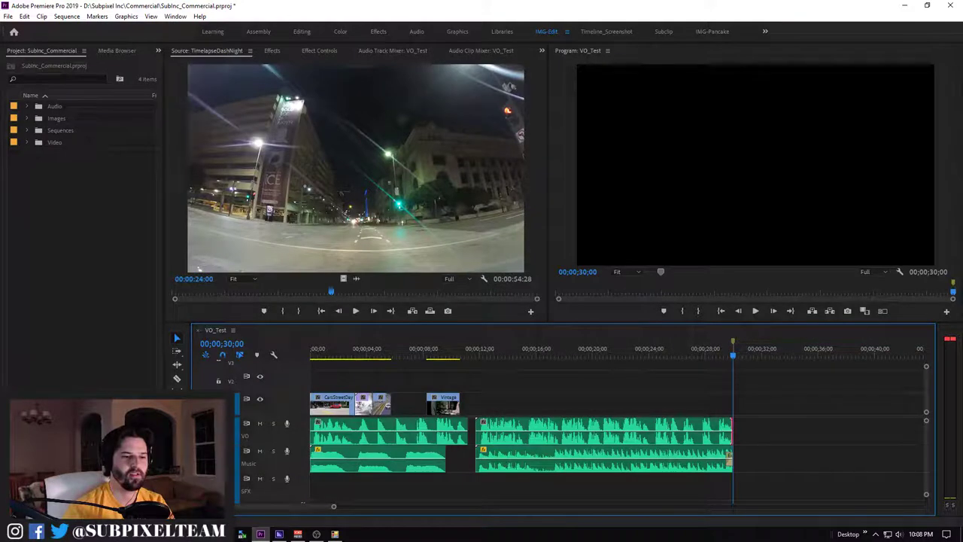
left_click_drag(730, 436, 726, 437)
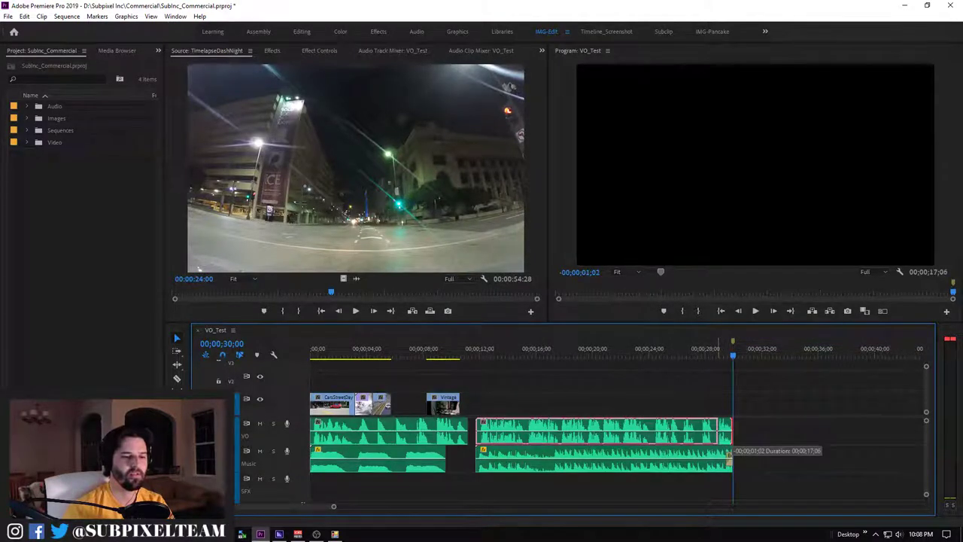
left_click_drag(728, 451, 729, 454)
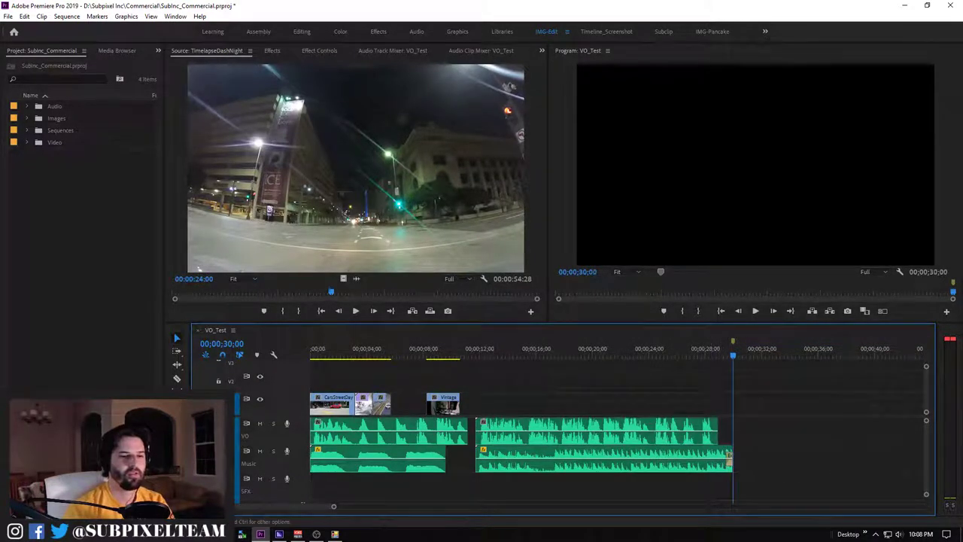
key("space")
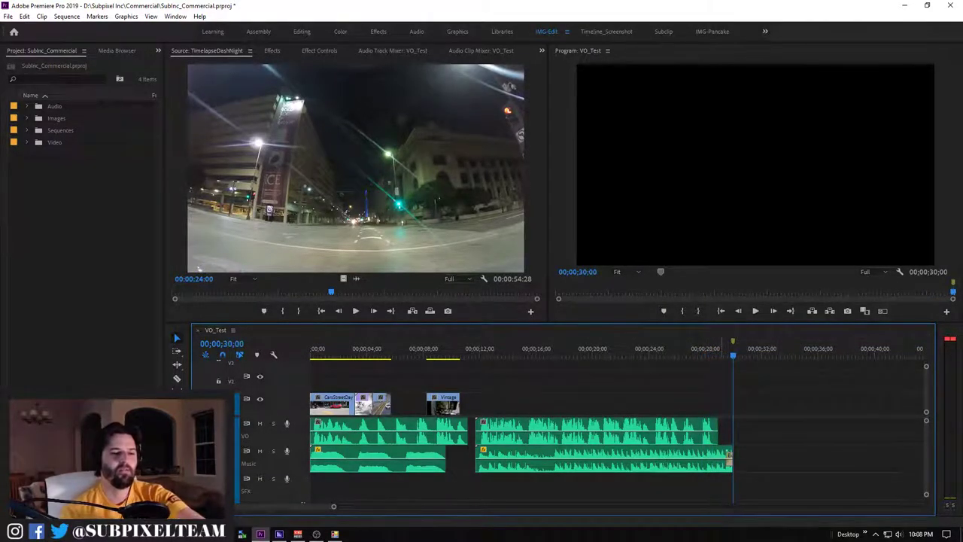
Drag the A1 voice-over's out point to the playhead at 00;00;30;00
left_click_drag(717, 431, 732, 431)
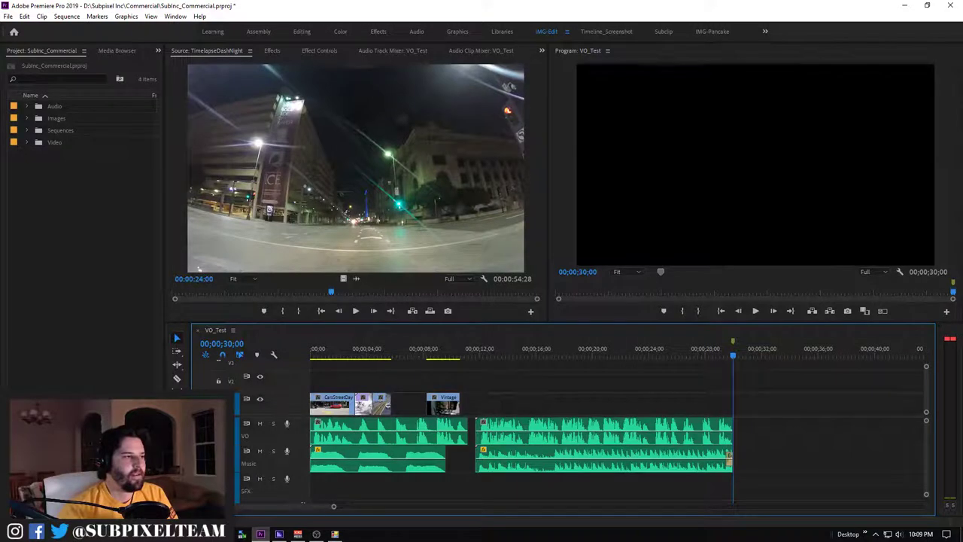
Load 'A Car for Gamers Part Duex _ Subpixel Inc.mp4' from Video > SubInc into the Source monitor
left_click(27, 142)
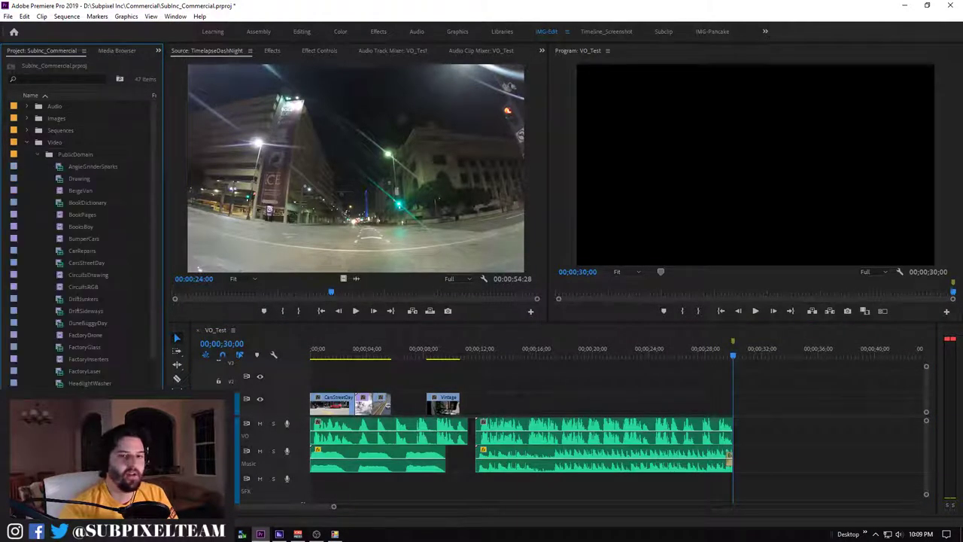
left_click(38, 166)
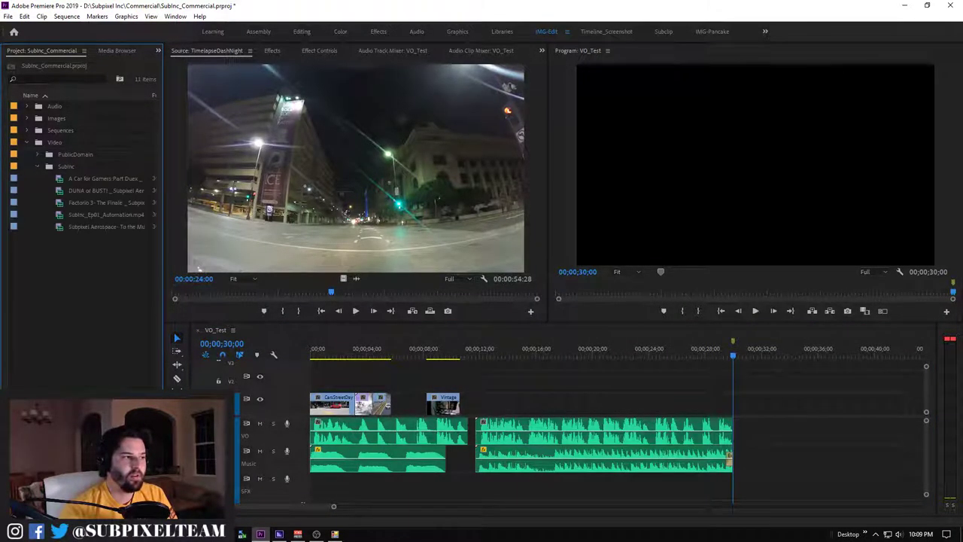
left_click(98, 178)
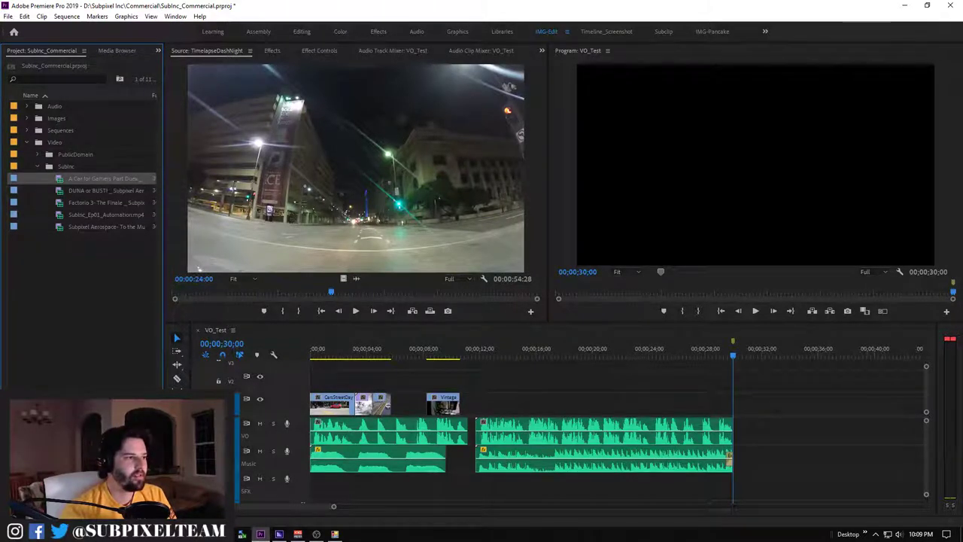
double_click(98, 178)
Scrub the gameplay footage ahead to about five minutes and stop on a car shot
left_click_drag(255, 292, 197, 292)
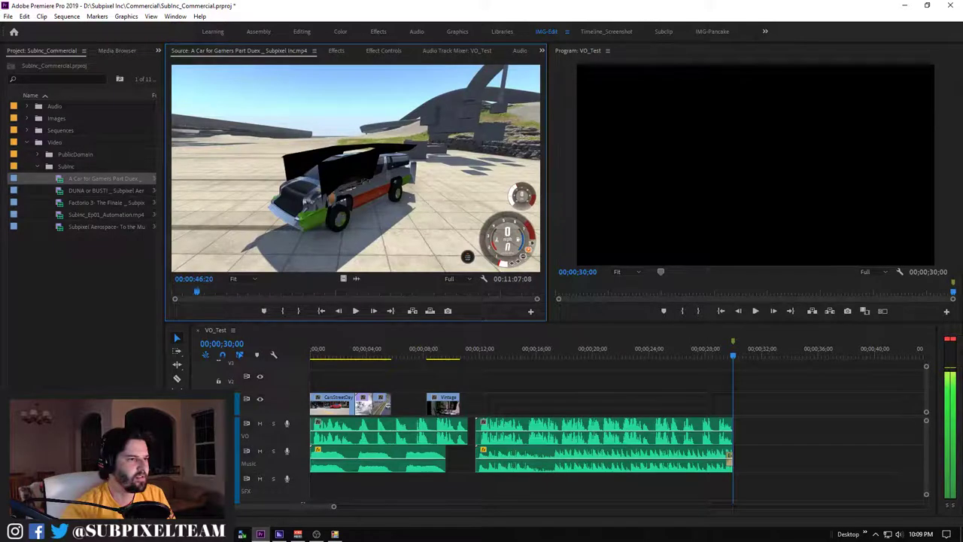
left_click_drag(200, 292, 216, 292)
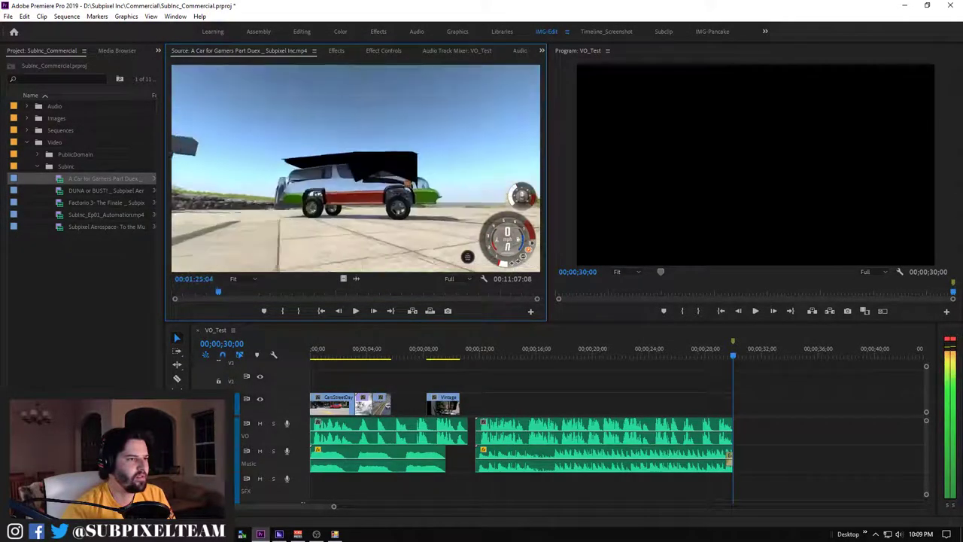
left_click_drag(216, 292, 325, 292)
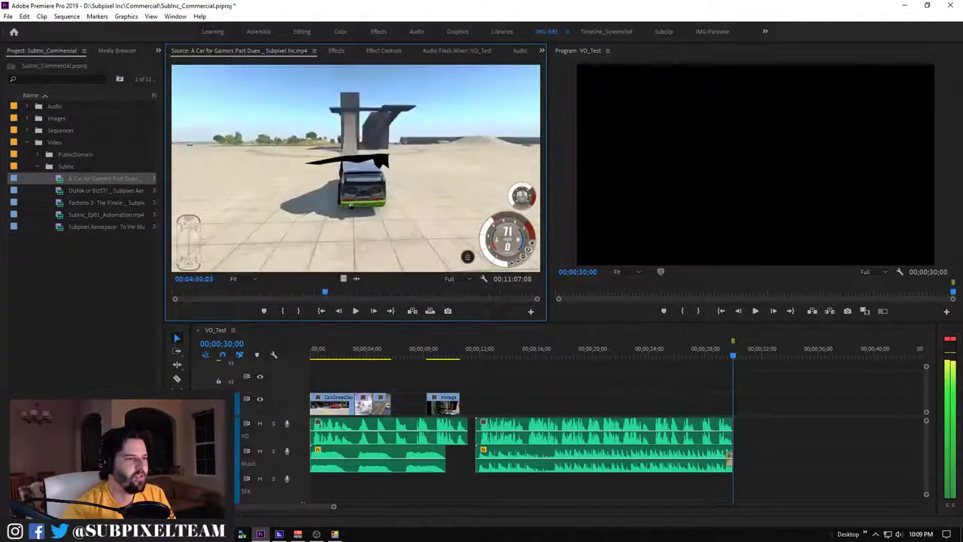
left_click_drag(325, 292, 400, 292)
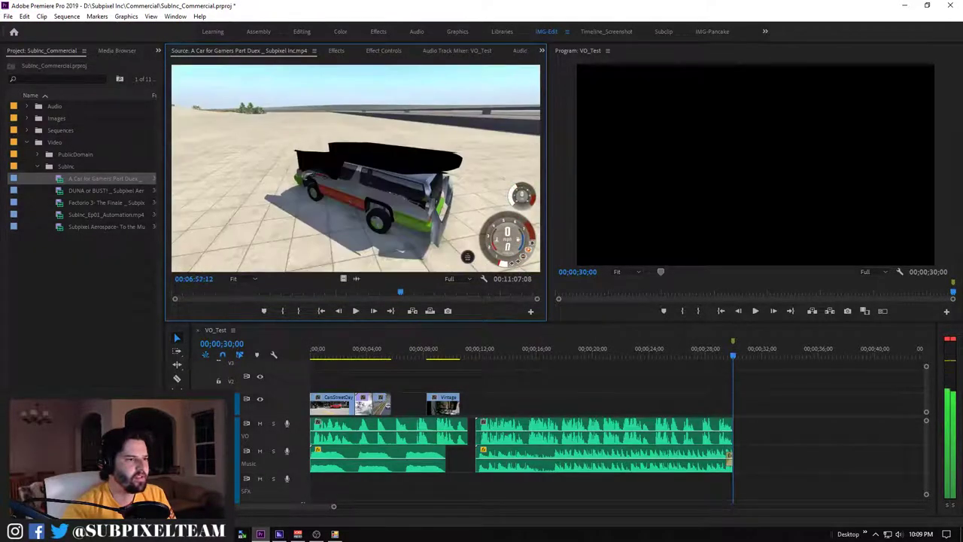
key("space")
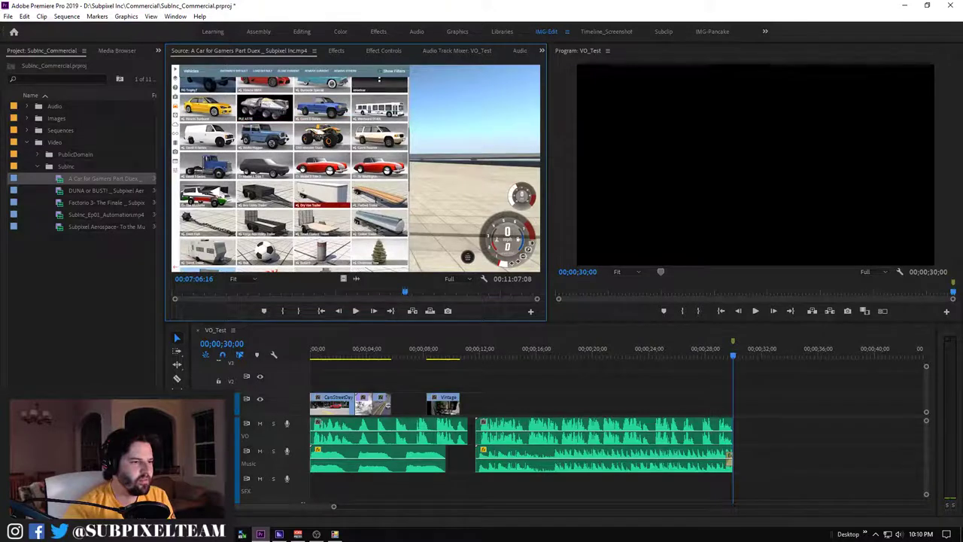
key("space")
key("space")
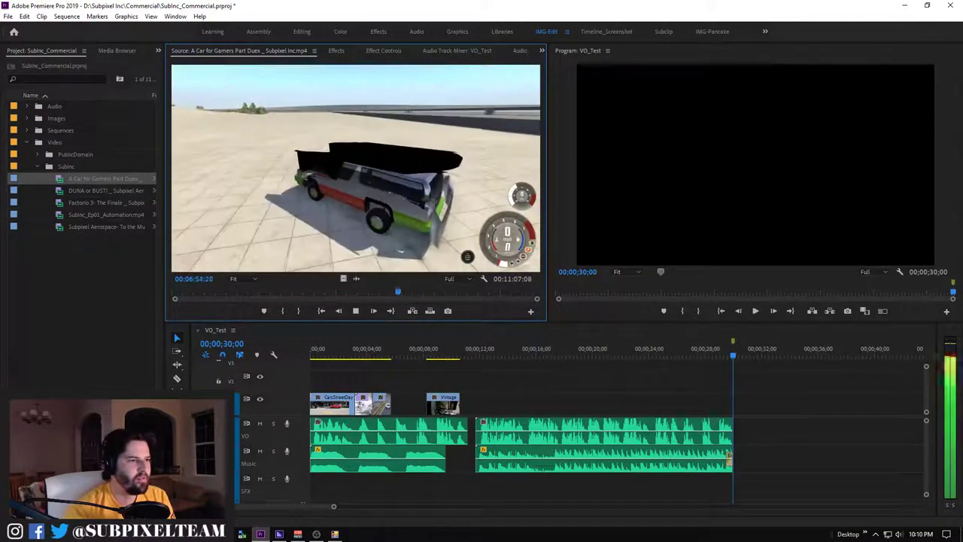
key("space")
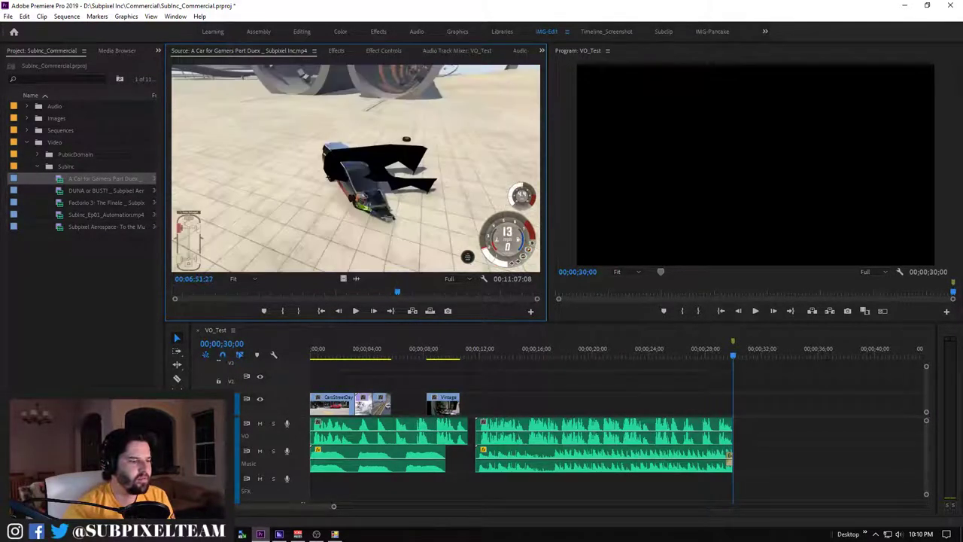
Maximize the Source monitor, shuttle through the crash footage, and stop on a car close-up
key("grave")
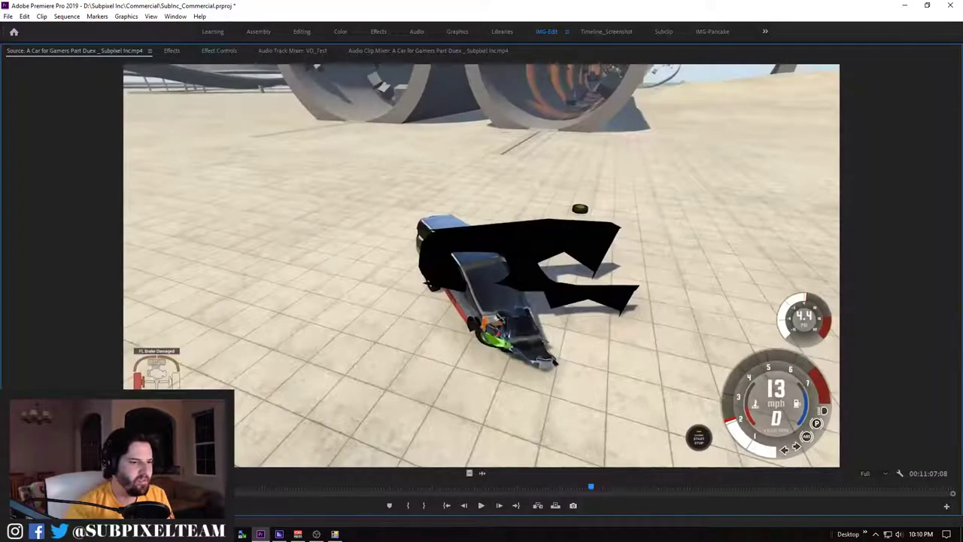
key("j")
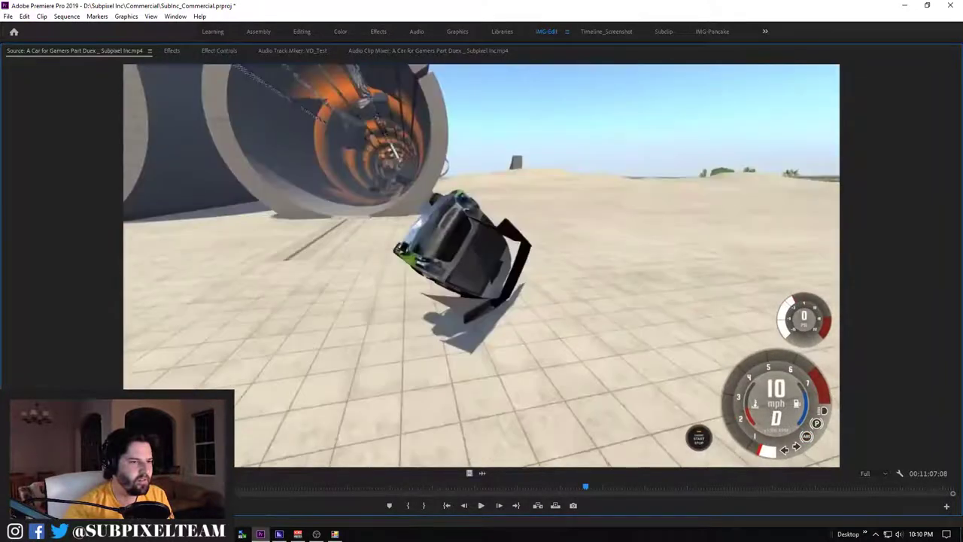
key("l")
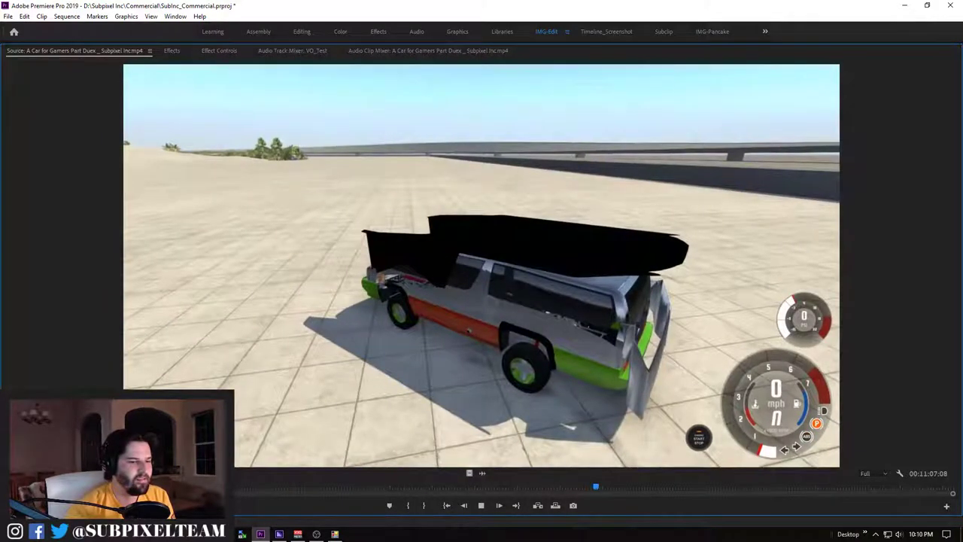
key("space")
key("space")
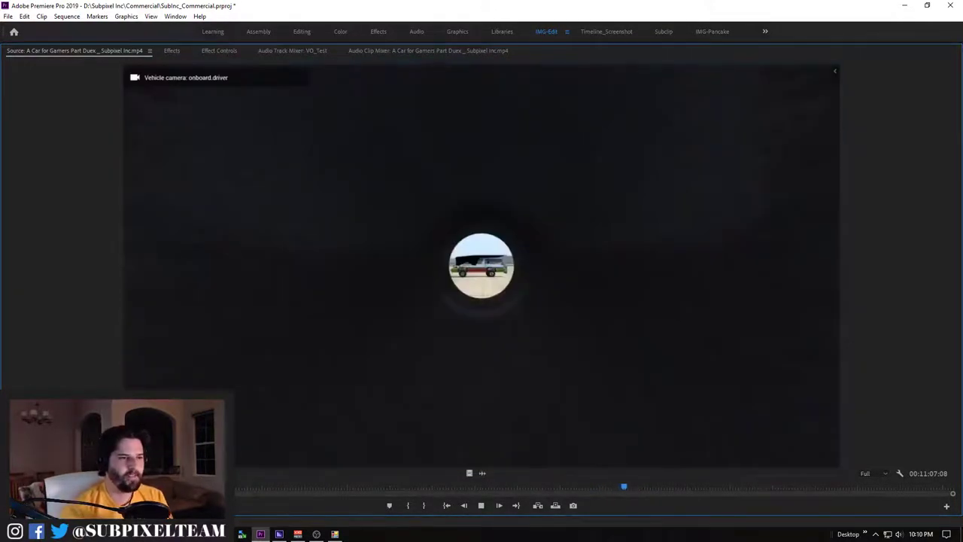
key("space")
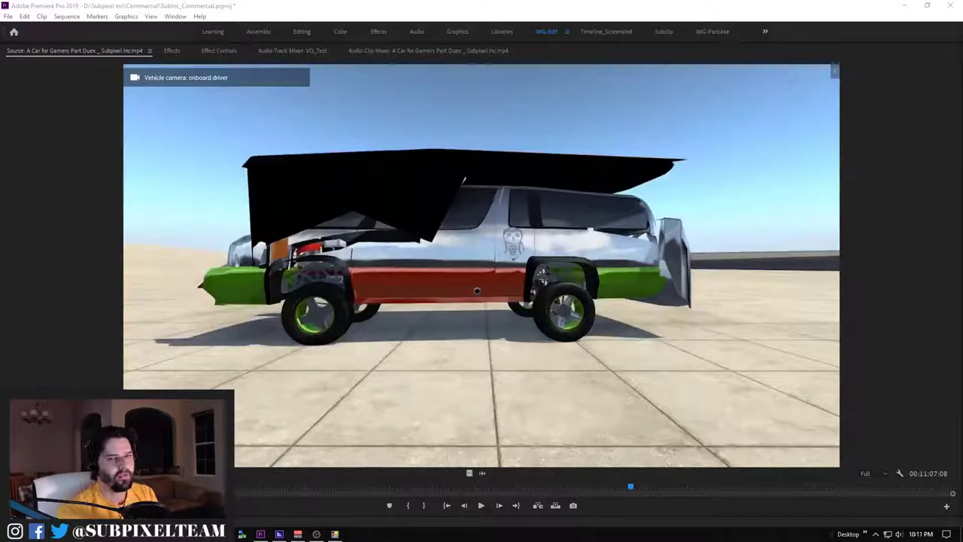
Bring up the previewed clip's options menu and dismiss it without choosing anything
right_click(434, 290)
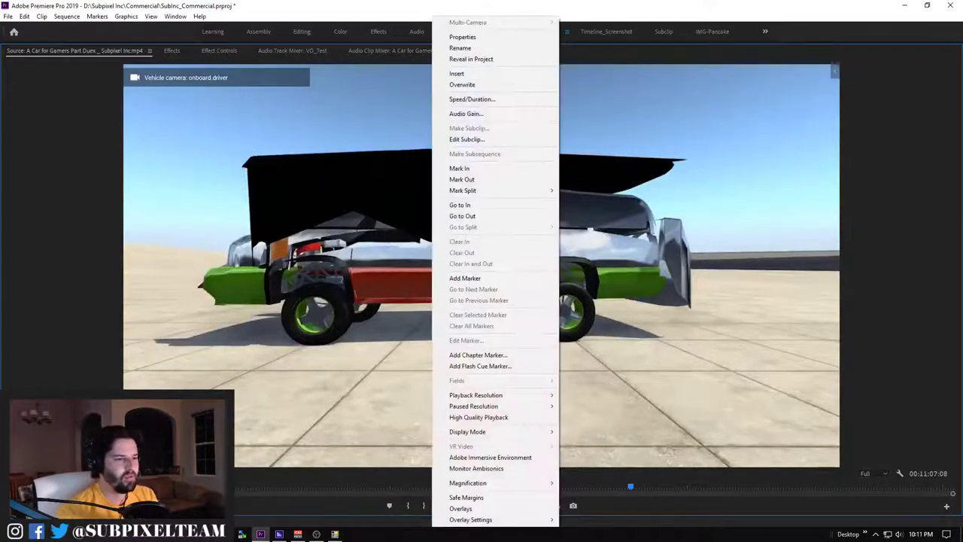
mouse_move(489, 431)
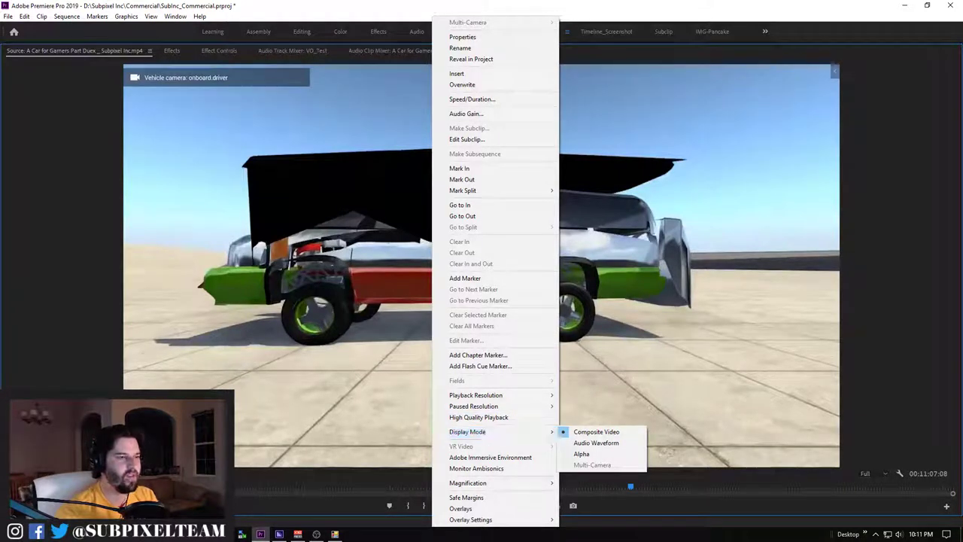
key("Escape")
right_click(319, 264)
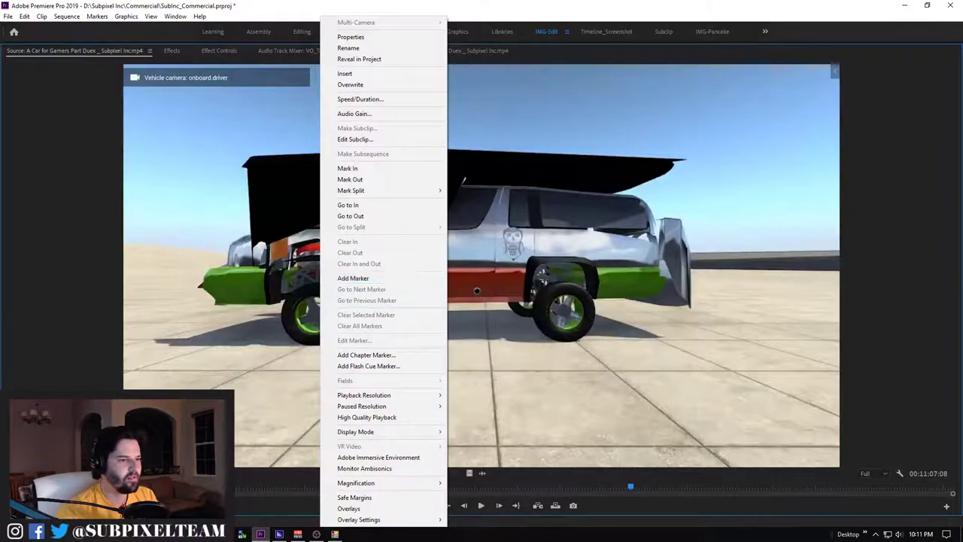
left_click(354, 278)
Export the current frame as a JPEG still named SubInc_CarBackdrop
left_click(574, 505)
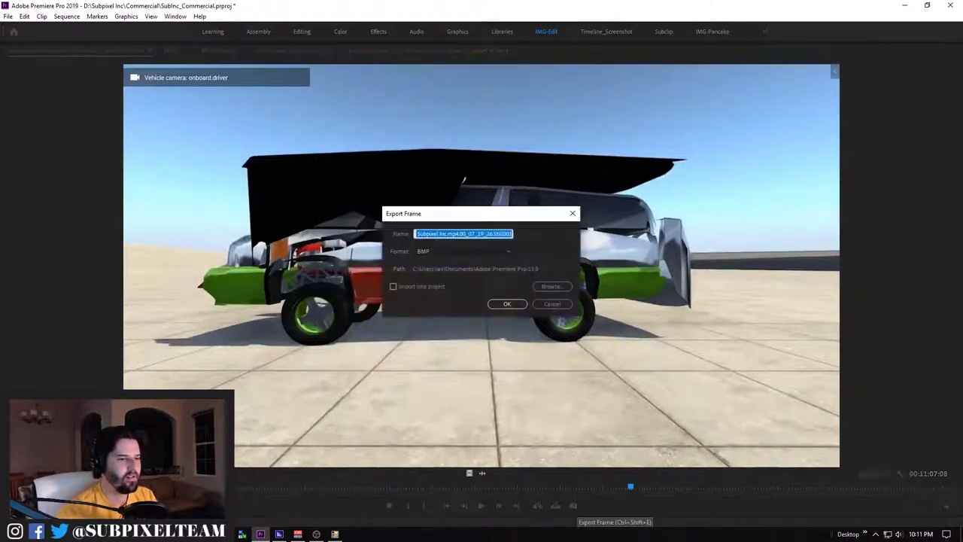
left_click(463, 250)
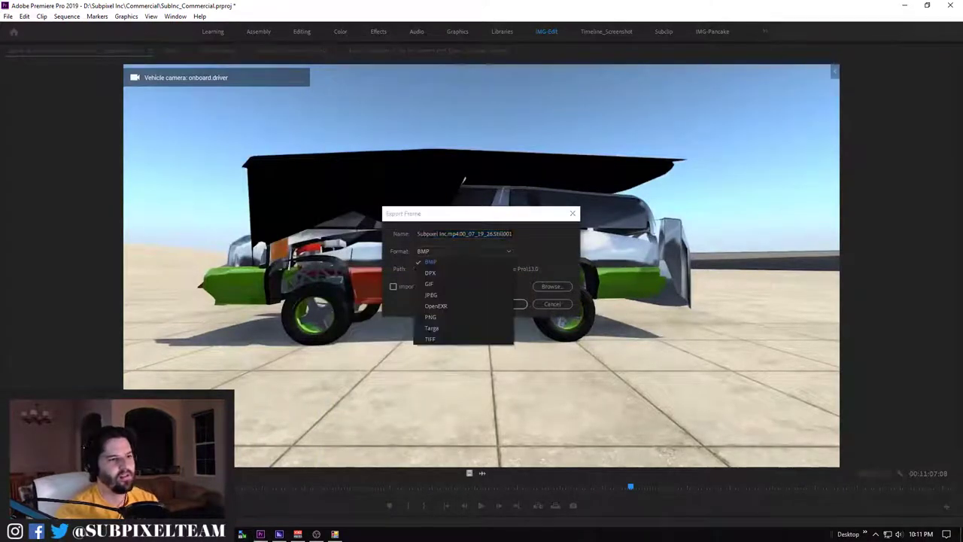
left_click(452, 295)
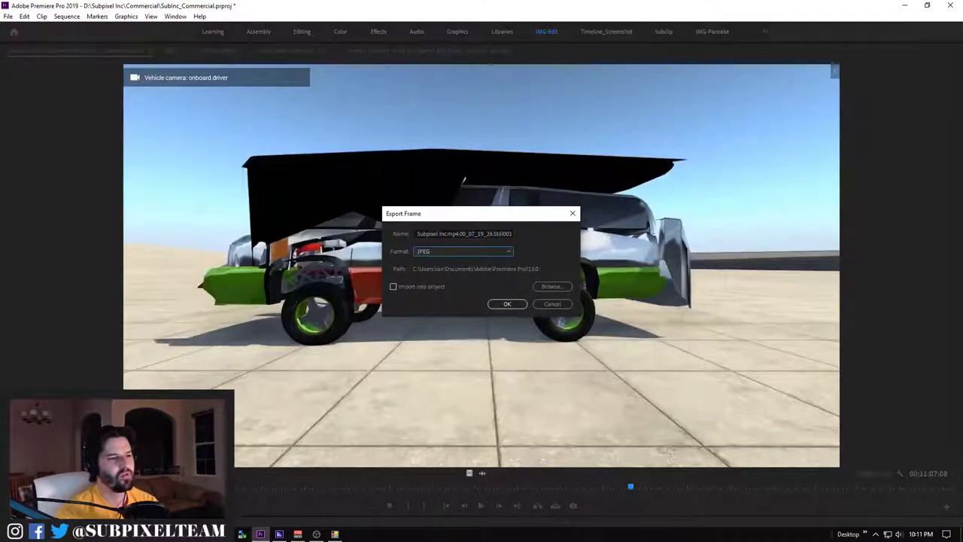
left_click(464, 233)
key("ctrl+a")
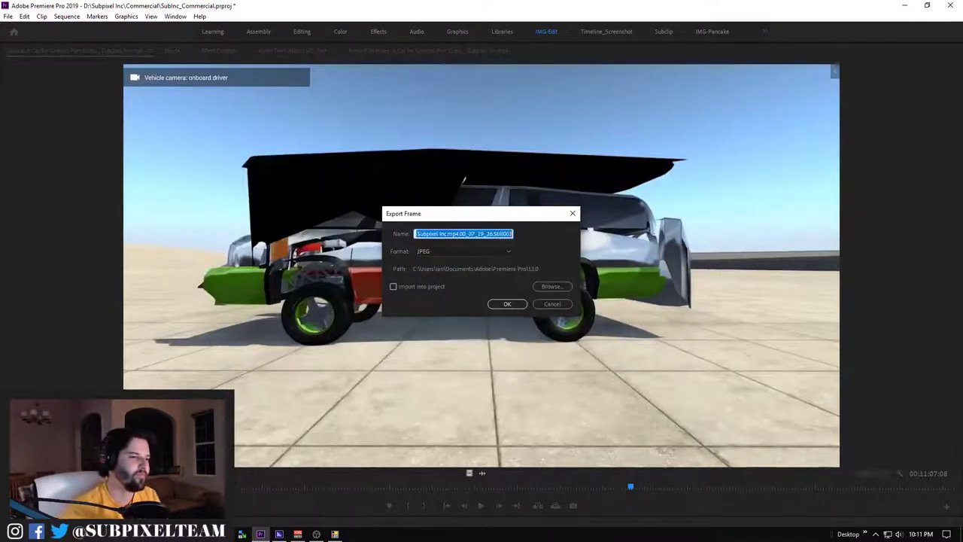
type("SubInc_CarBackdrop")
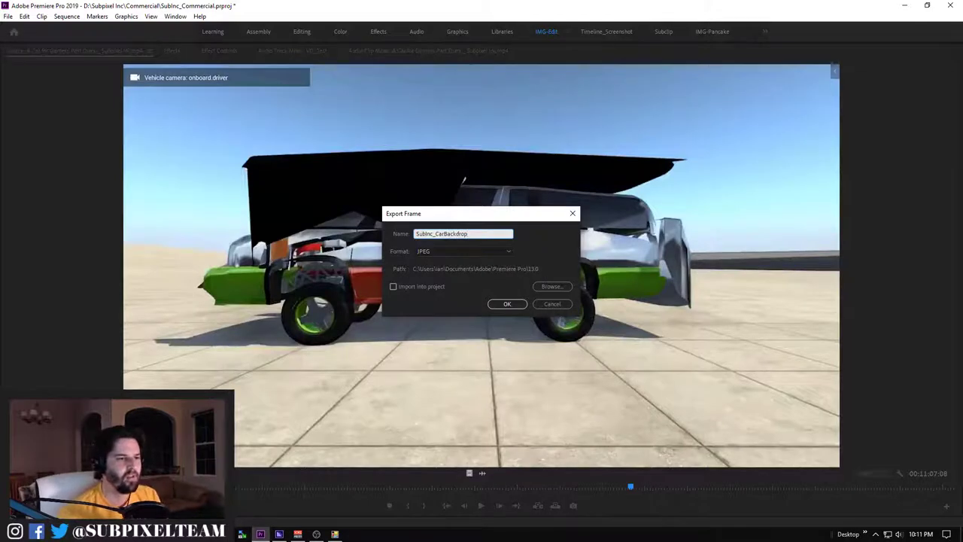
Set the export folder to D:\Exports\Subpixel Inc and export the frame
left_click(552, 286)
left_click_drag(481, 217, 962, 278)
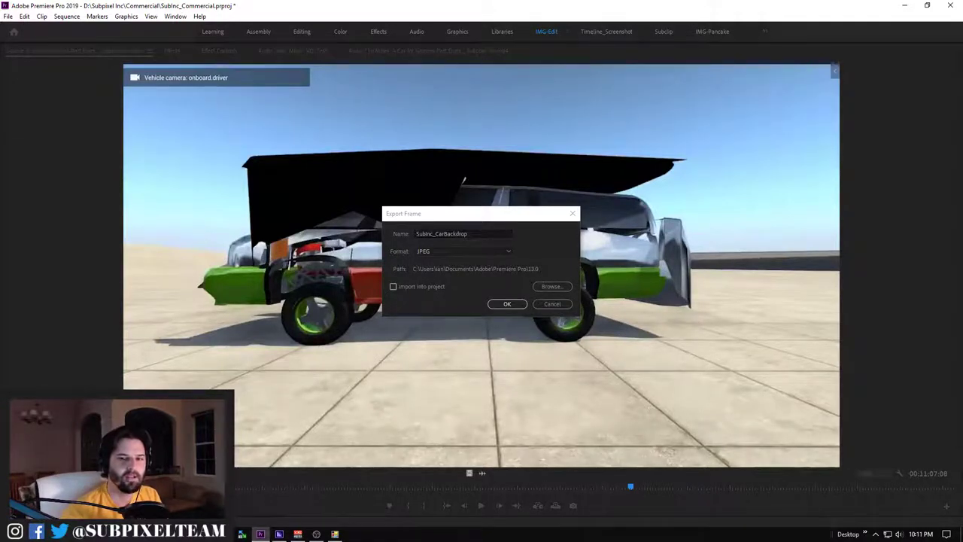
key("Return")
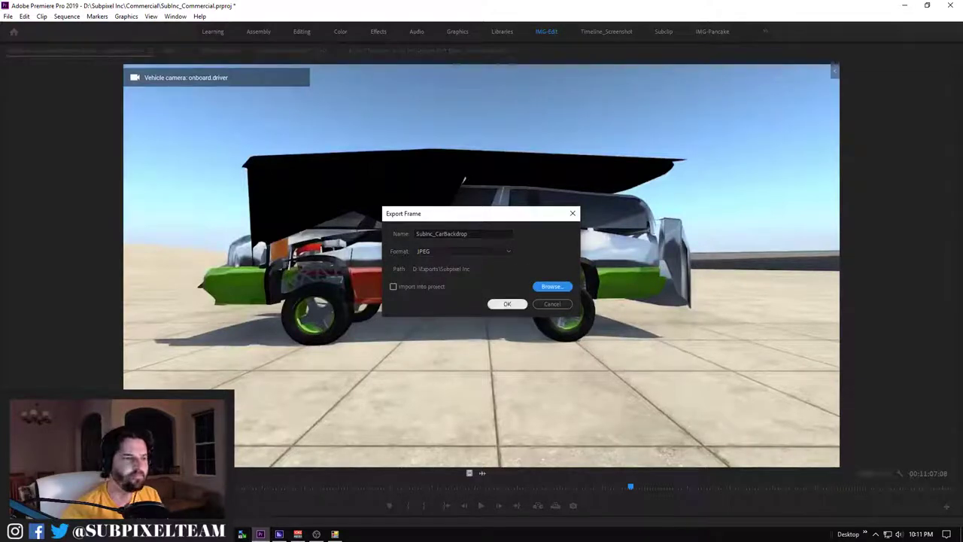
left_click(507, 303)
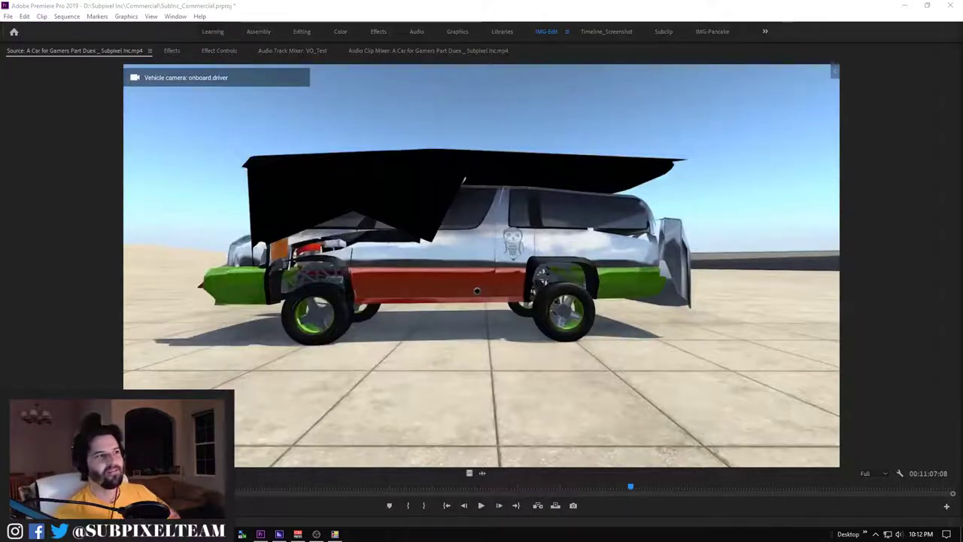
Save the SubInc_Commercial project with Ctrl+S
key("ctrl+s")
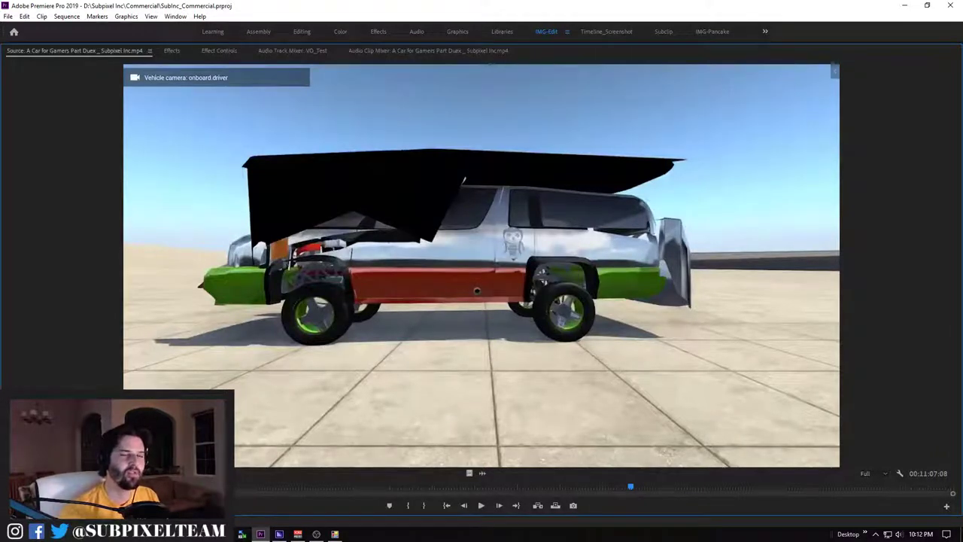
Restore the editing layout, find the snowy traffic shot in VO_Test and delete it, leaving a gap
key("grave")
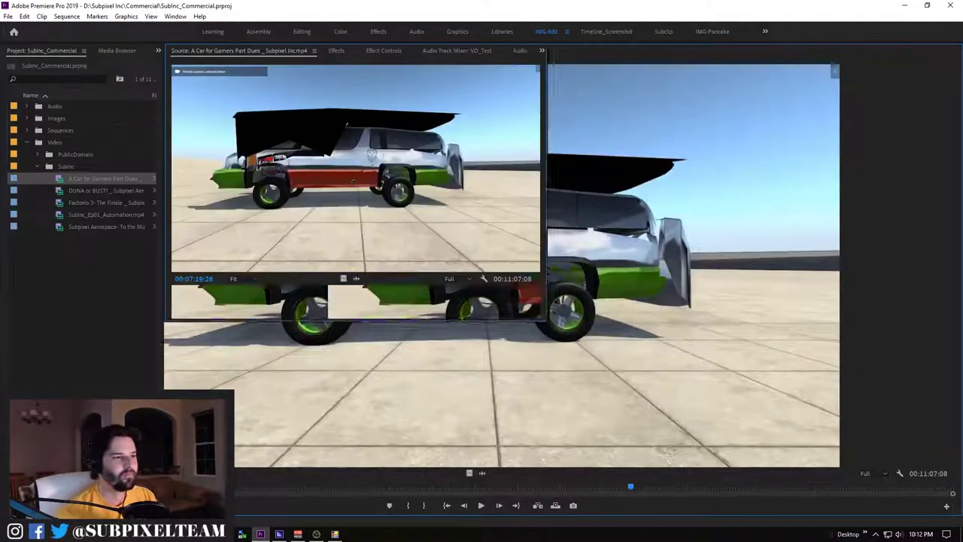
key("shift+3")
key("Home")
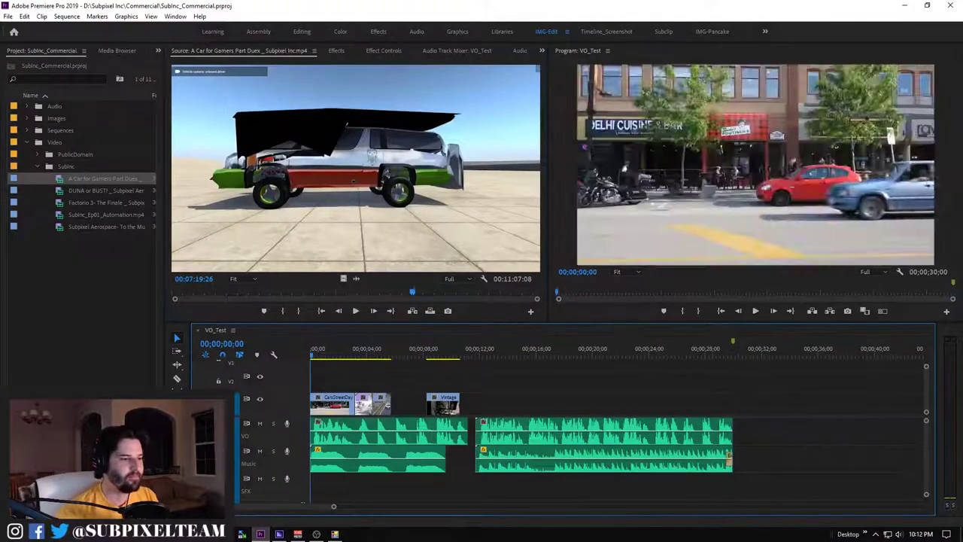
key("space")
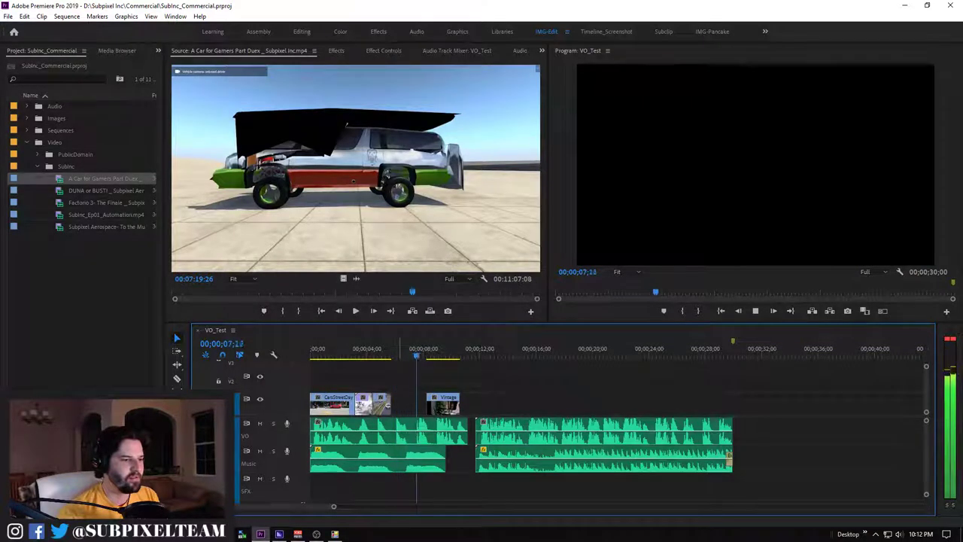
key("space")
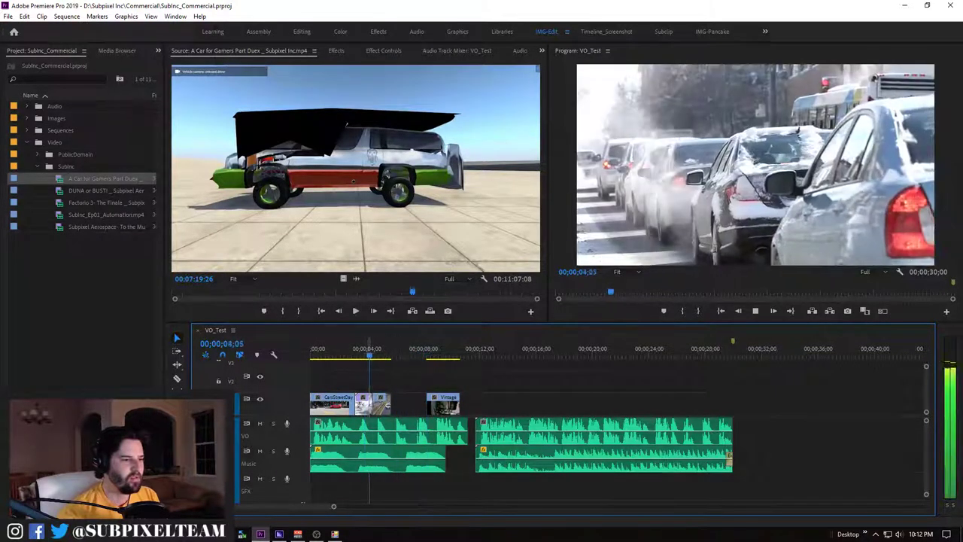
left_click(357, 349)
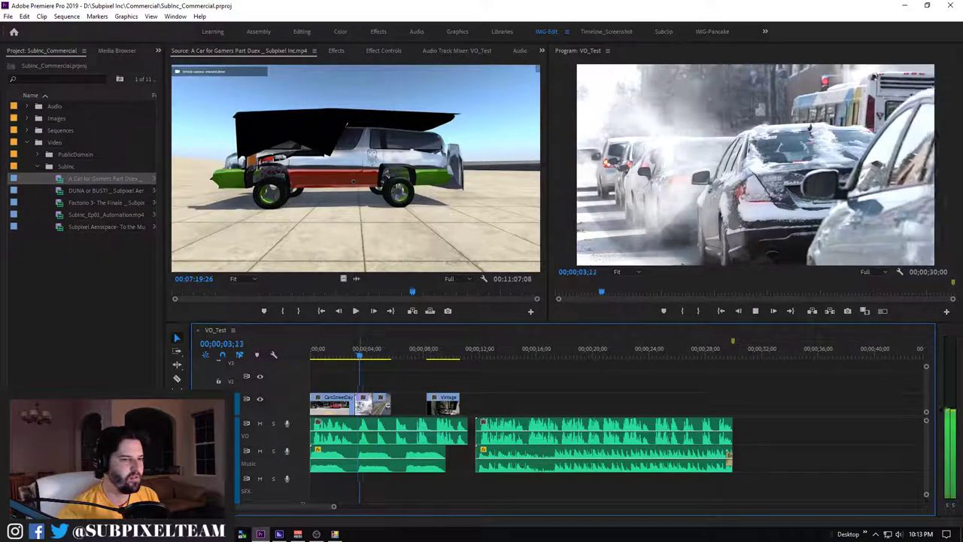
key("space")
key("Delete")
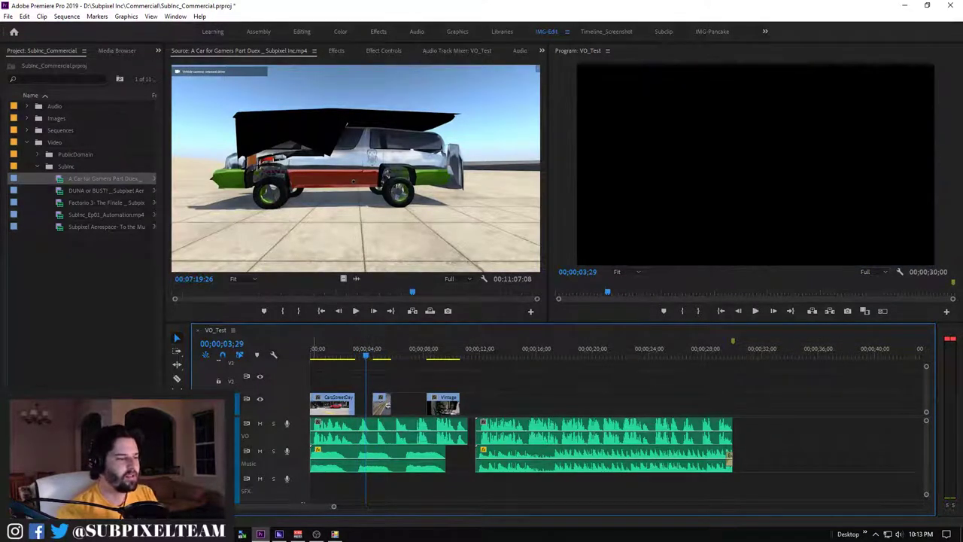
Collapse the Subinc folder, expand PublicDomain and select the SnailBlack clip
left_click(38, 167)
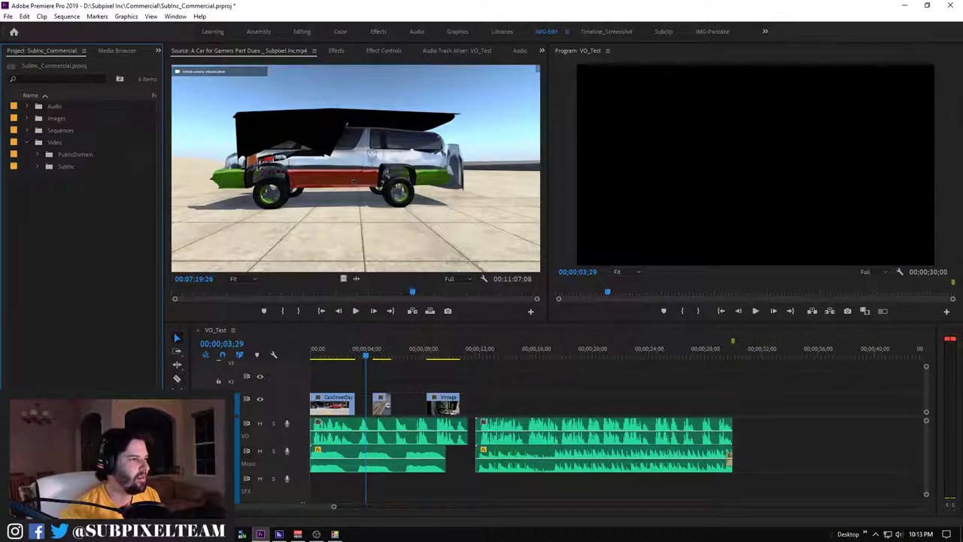
left_click(38, 154)
scroll(82, 245, "down", 3)
scroll(83, 245, "down", 3)
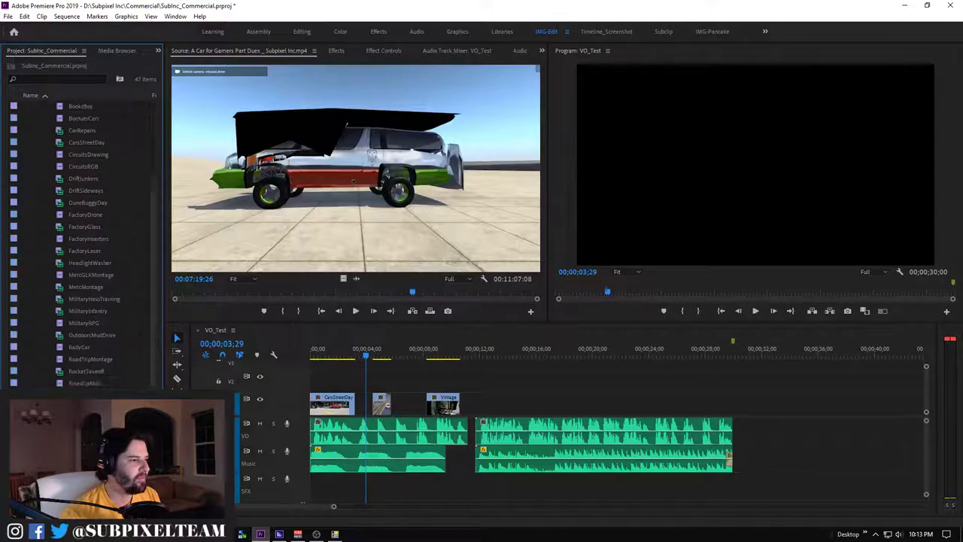
left_click(81, 335)
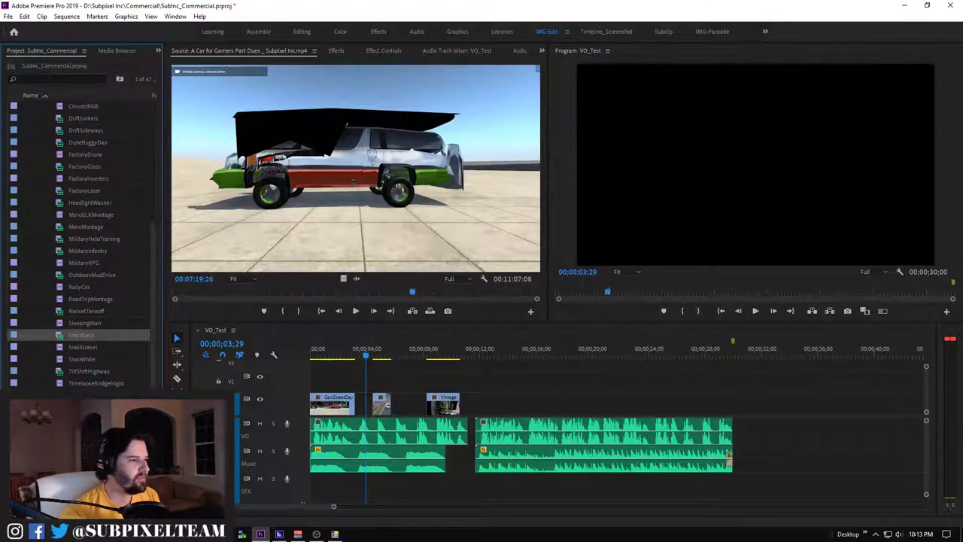
Preview the SnailBlack, SnailGravel and SnailWhite clips in the source viewer
double_click(81, 335)
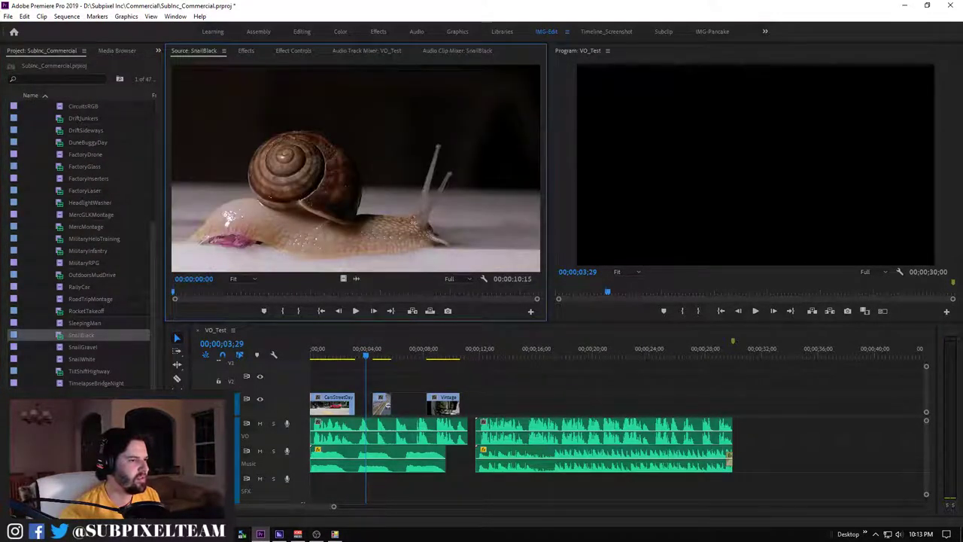
key("space")
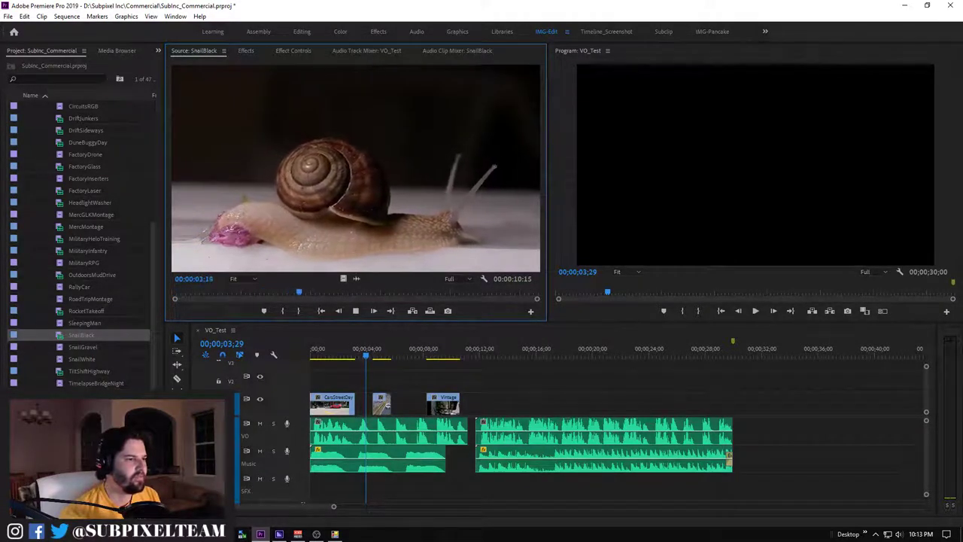
key("space")
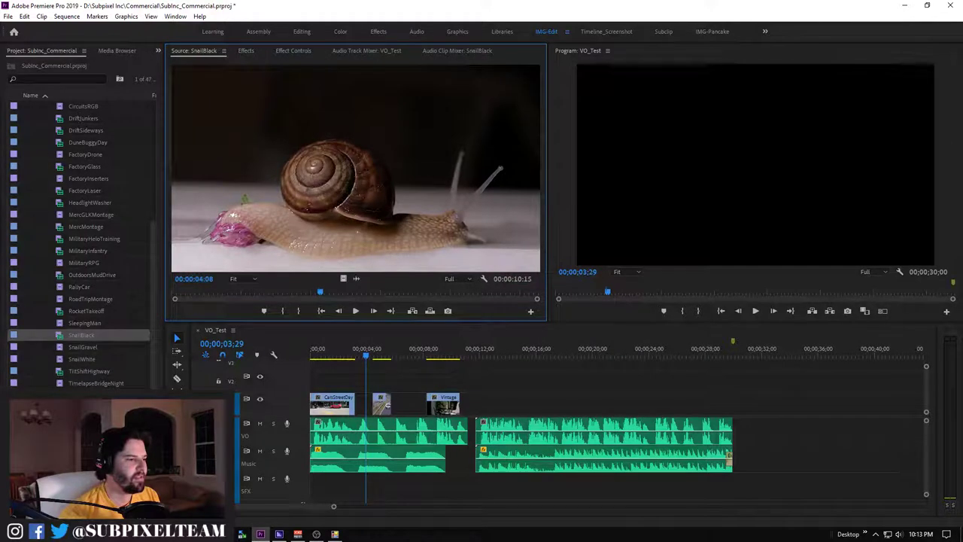
key("Down")
key("space")
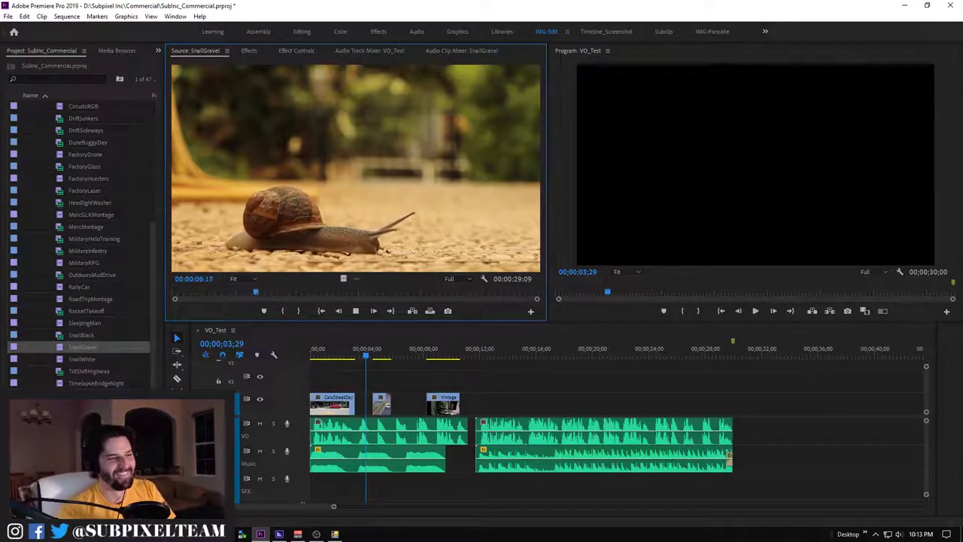
key("space")
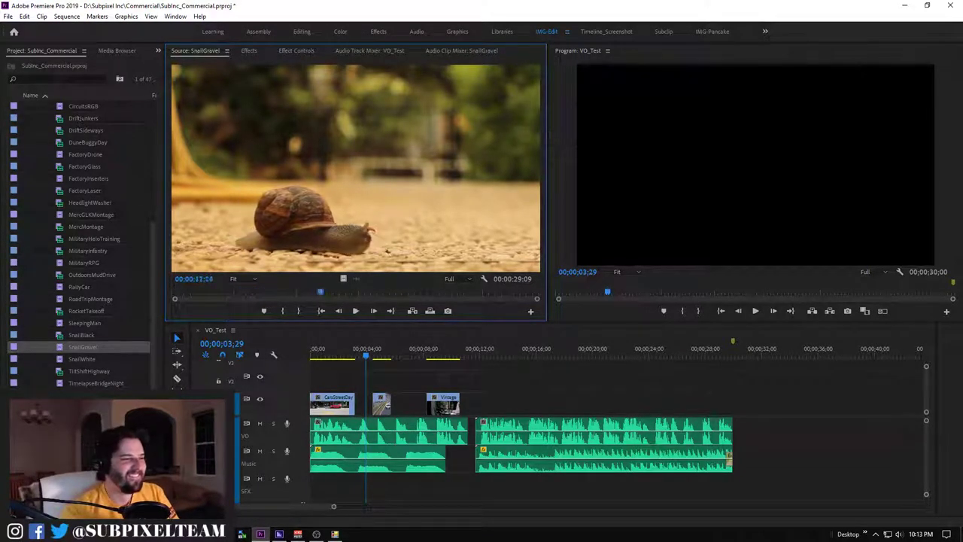
key("space")
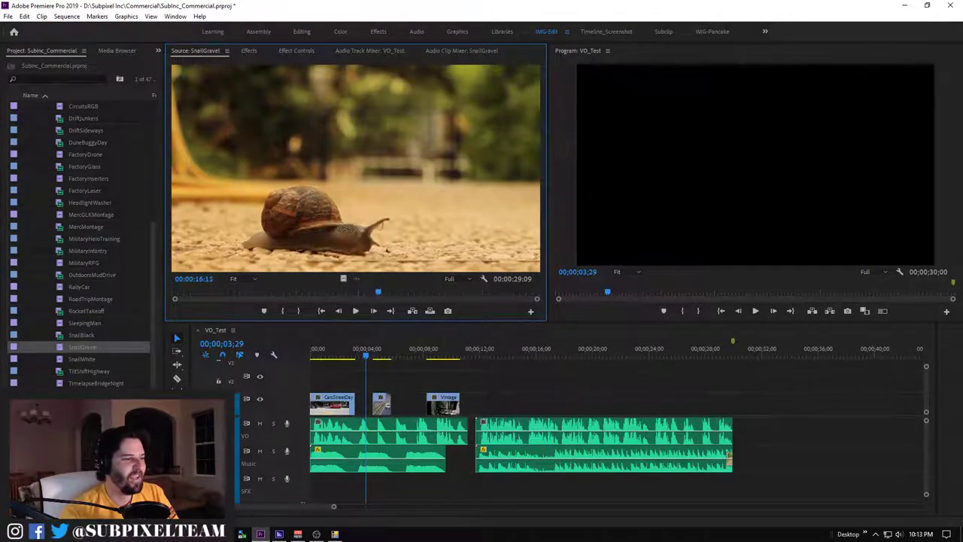
double_click(82, 359)
key("space")
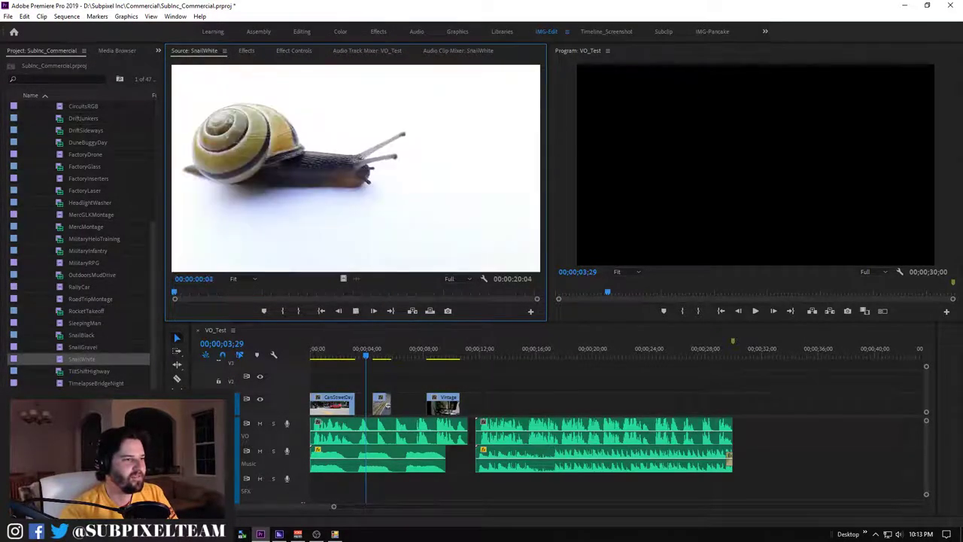
key("space")
key("Up")
Load SnailGravel as source and set its Out point at 00:00:01:22
key("shift+o")
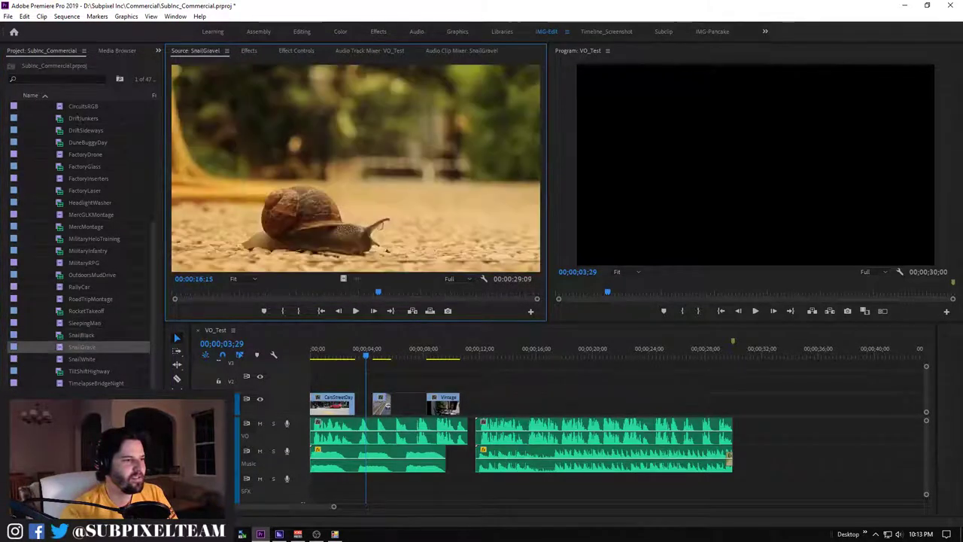
key("l")
key("l")
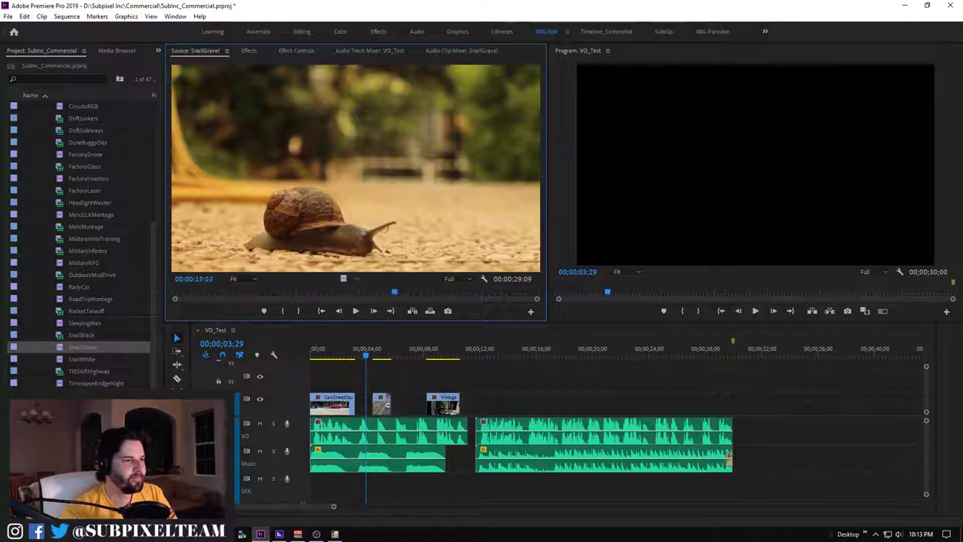
key("j")
key("j")
key("j")
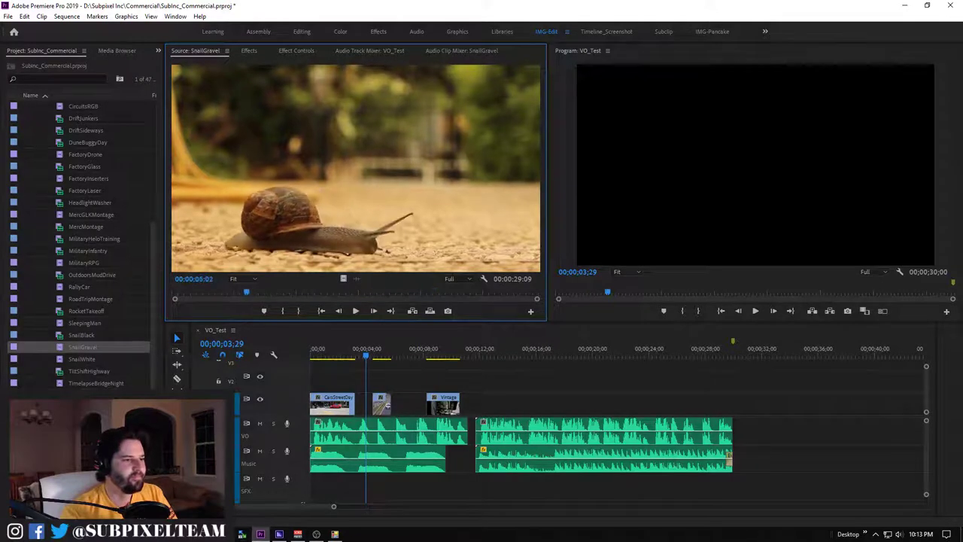
key("l")
key("l")
key("l")
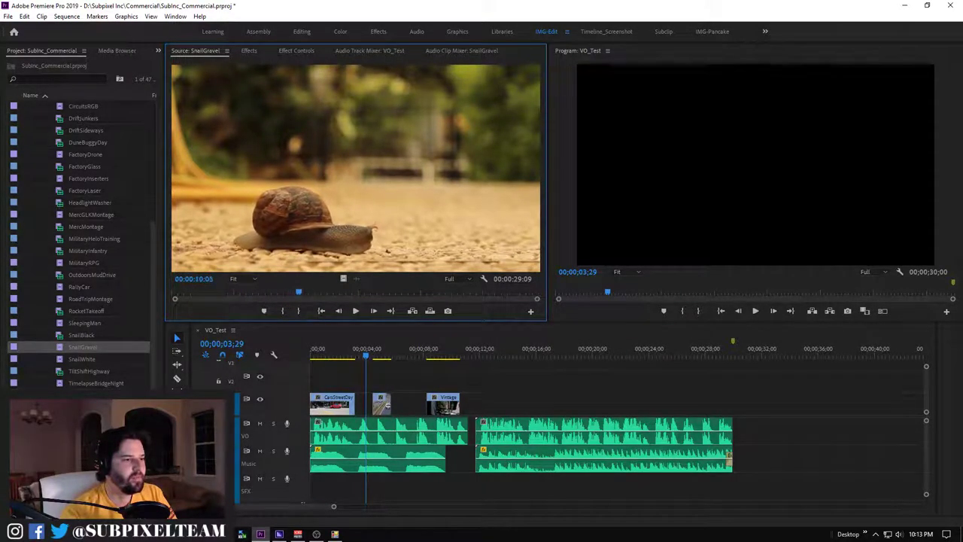
key("l")
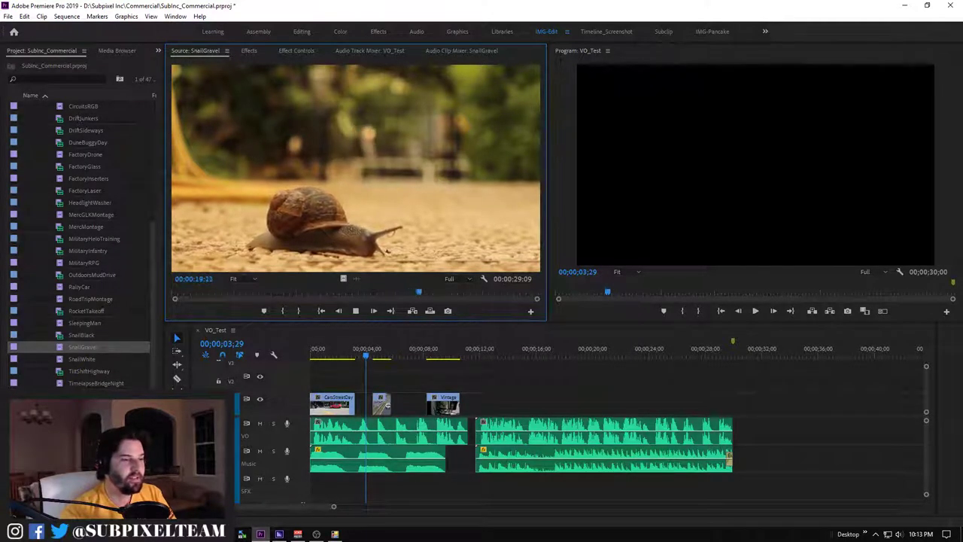
key("space")
key("j")
key("j")
key("j")
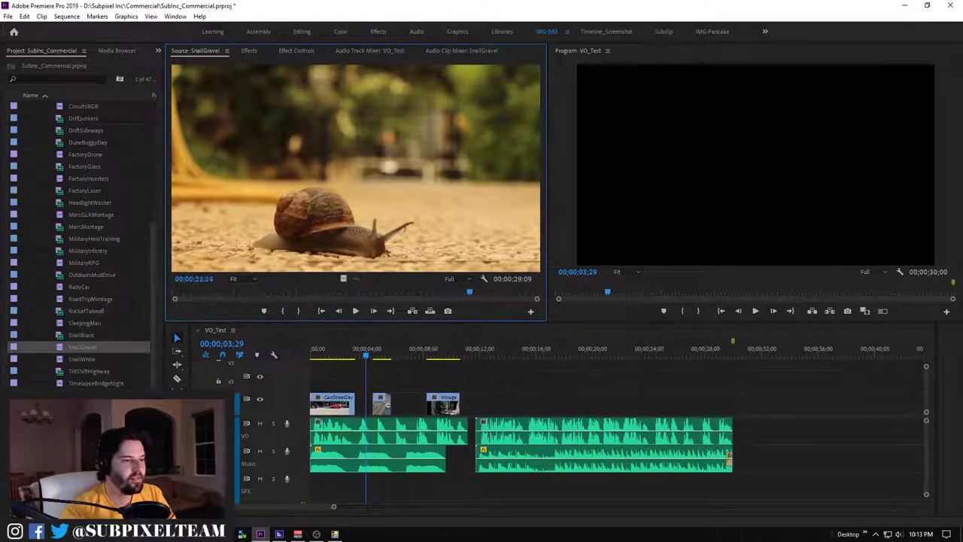
key("k")
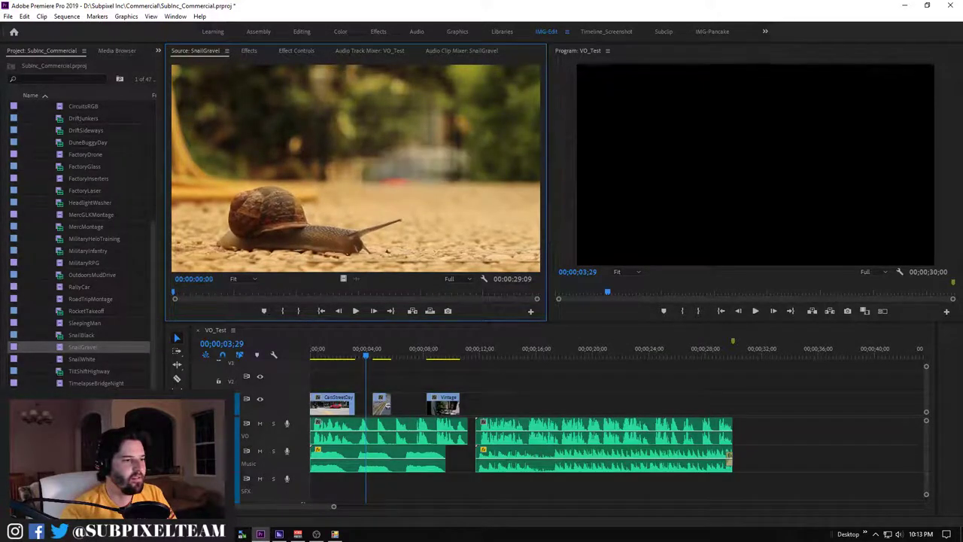
key("l")
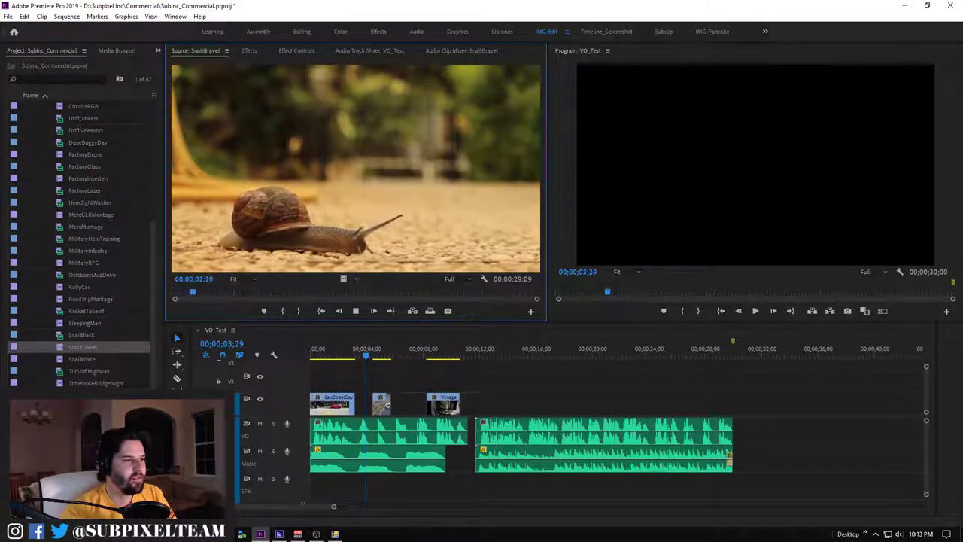
key("k")
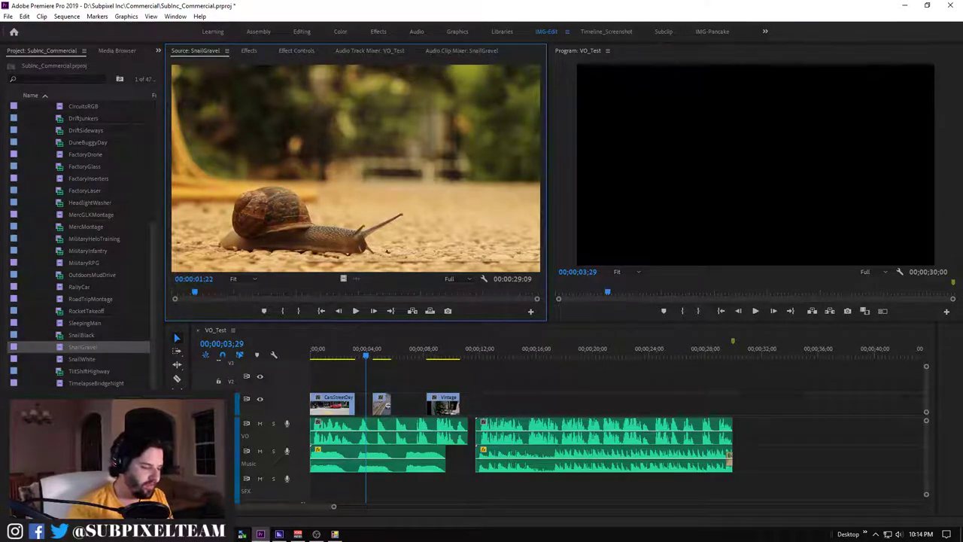
key("o")
key("Home")
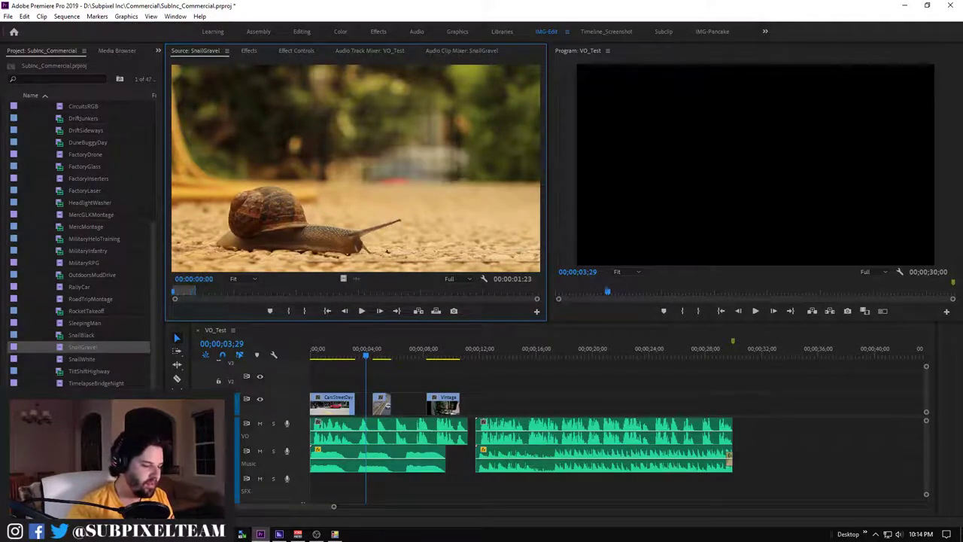
Mark VO_Test's In at 03;06 and Out at 04;14 for the next shot
key("shift+3")
key("Down")
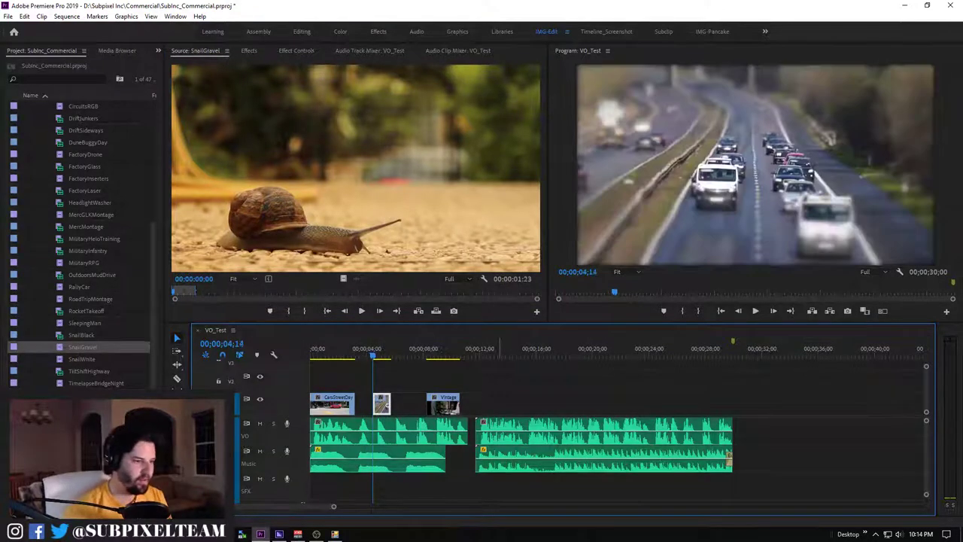
key("o")
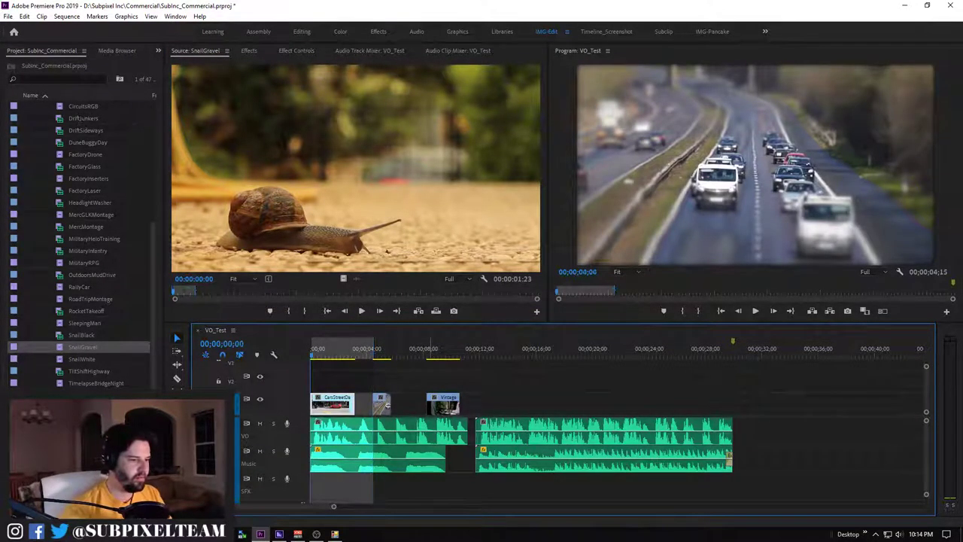
key("j")
key("i")
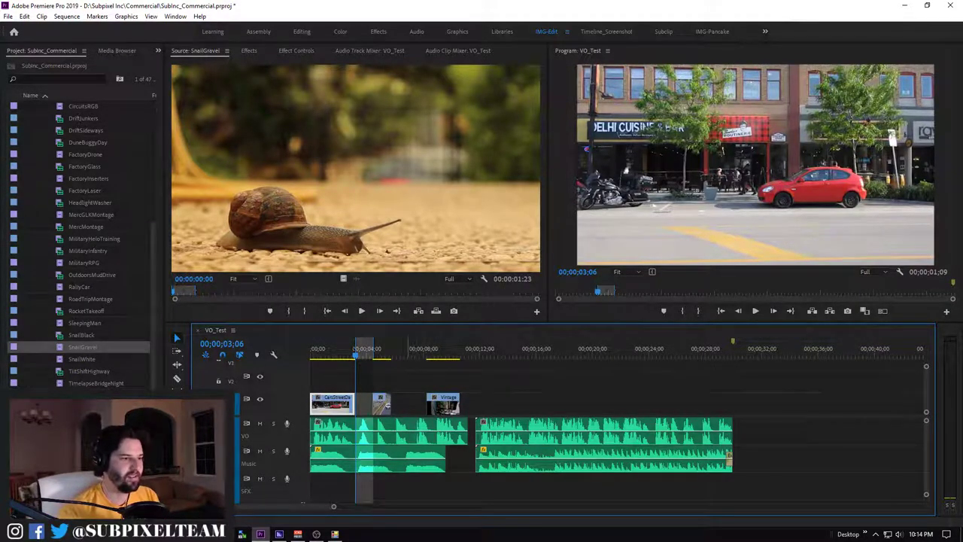
Overwrite SnailGravel into the marked range, fitting the clip, then play back from 01;28
key("period")
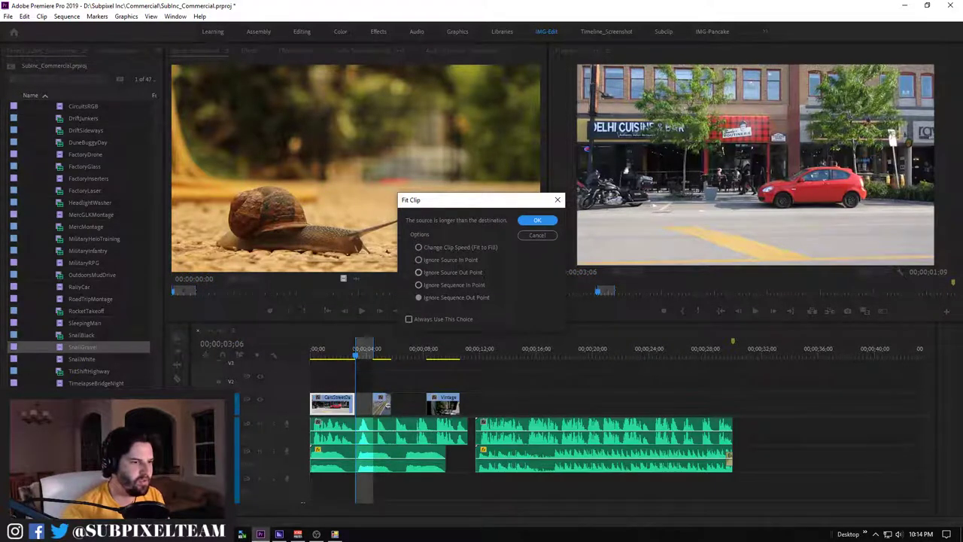
key("Return")
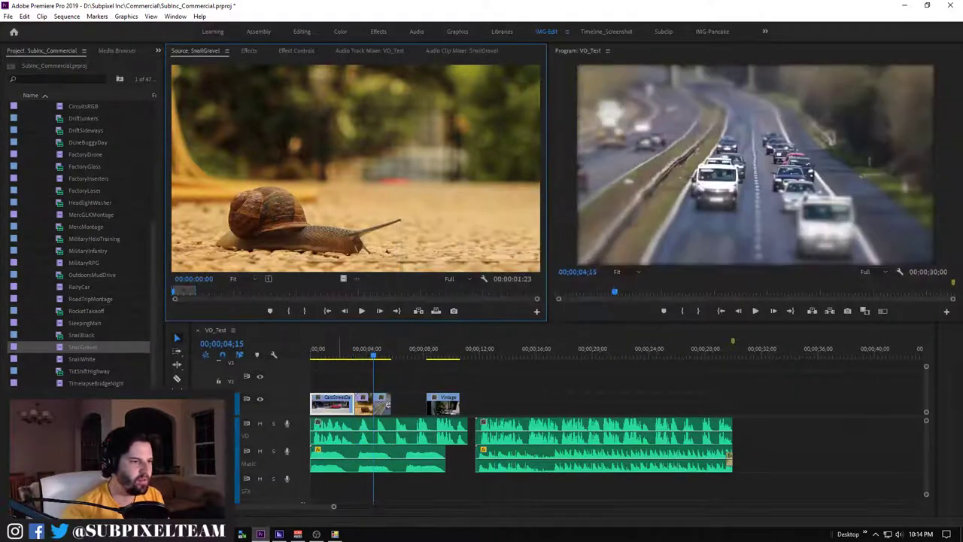
left_click(336, 348)
key("space")
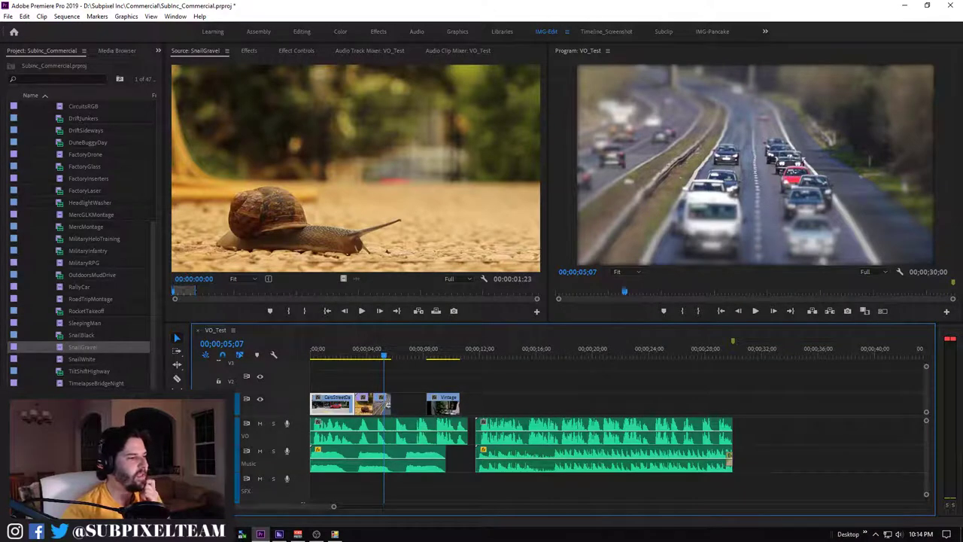
scroll(82, 246, "up", 5)
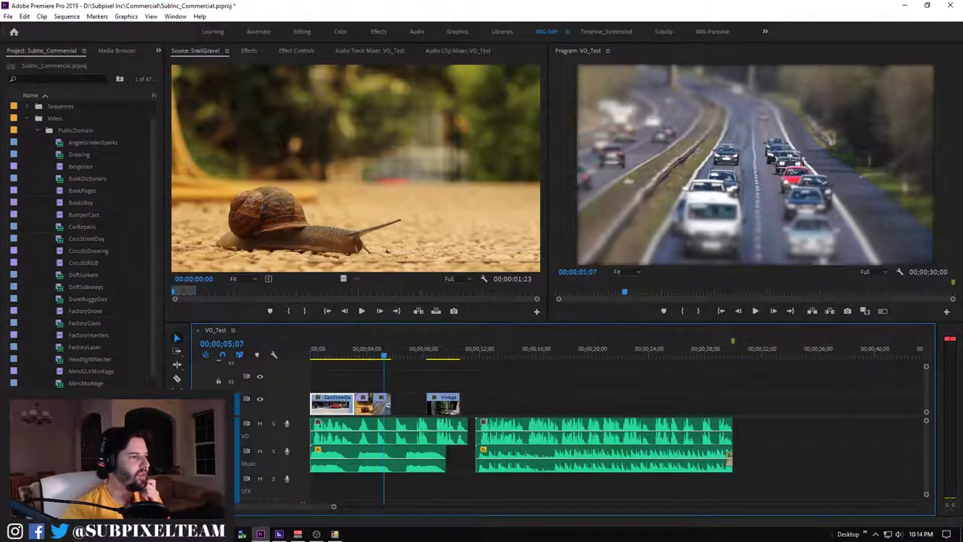
Load BookDictionary into the Source Monitor and review the page-turning footage
left_click(87, 178)
double_click(87, 178)
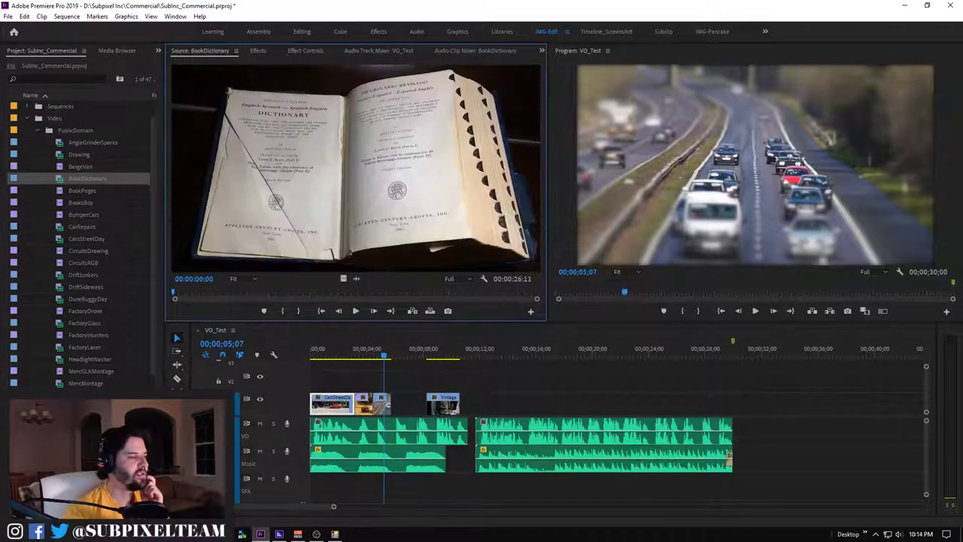
key("space")
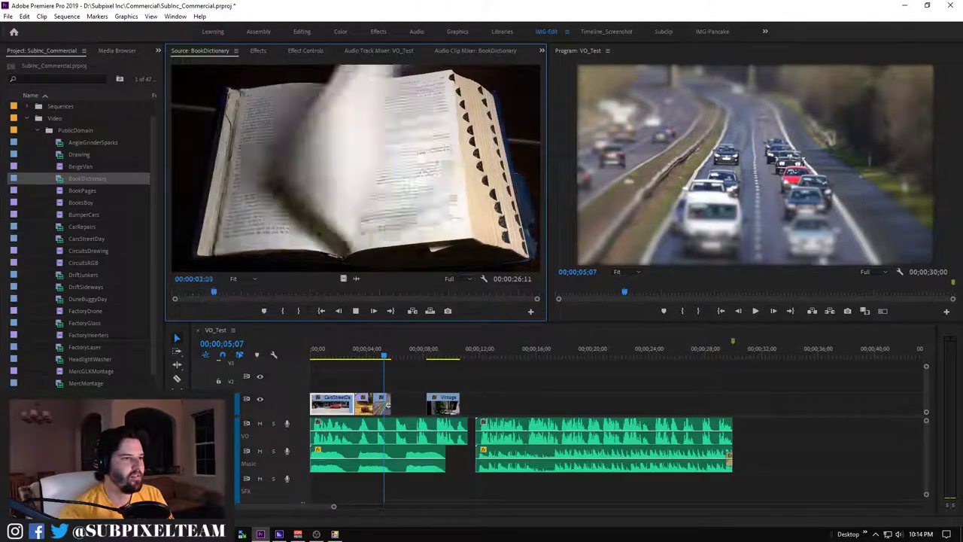
key("space")
key("l")
key("l")
key("l")
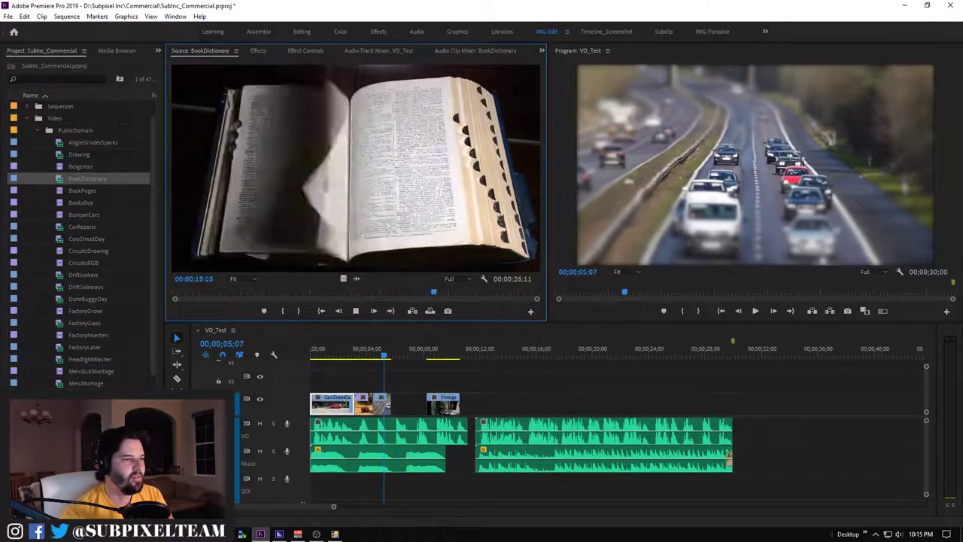
key("space")
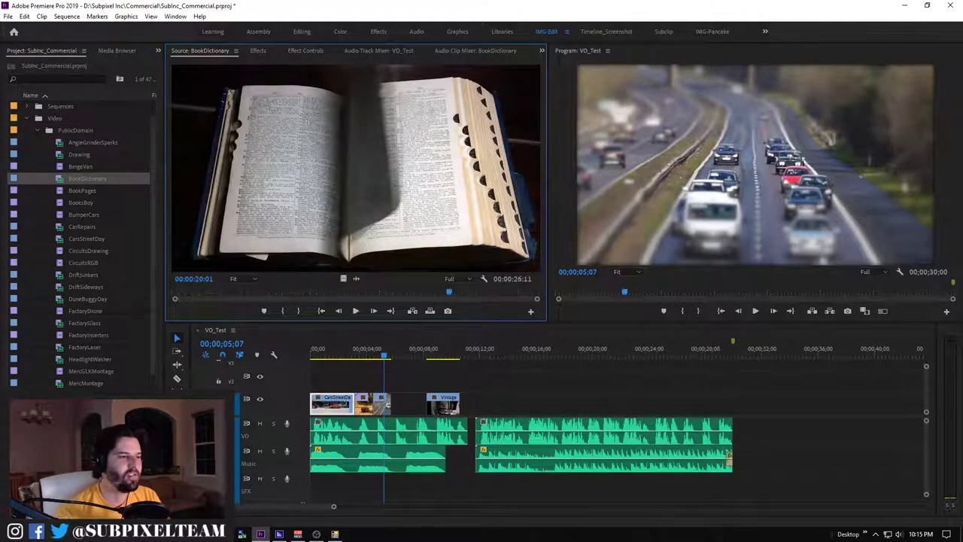
key("j")
key("k")
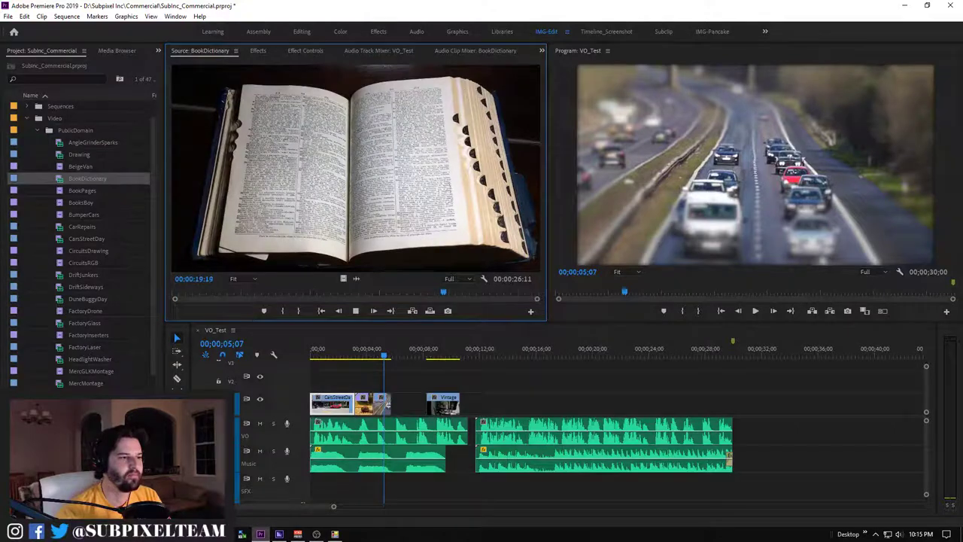
key("space")
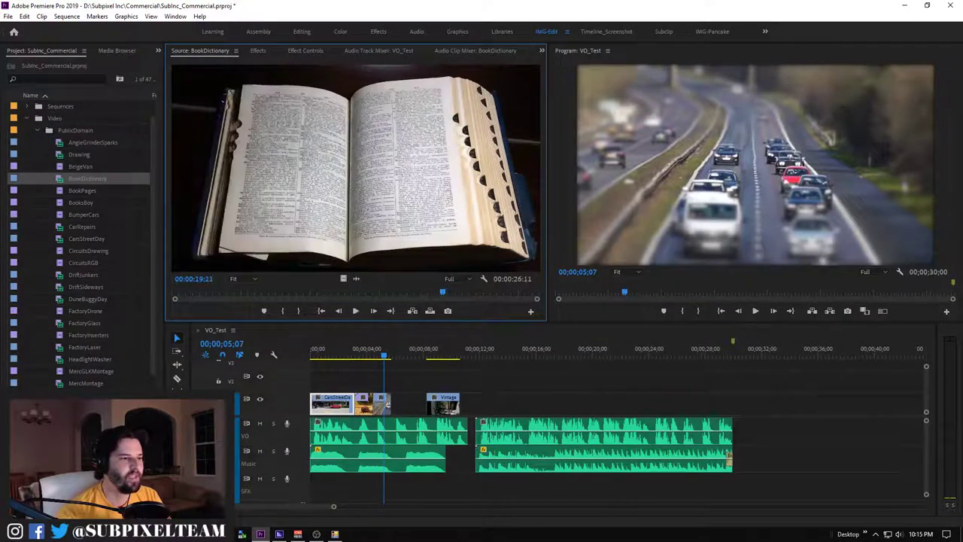
key("j")
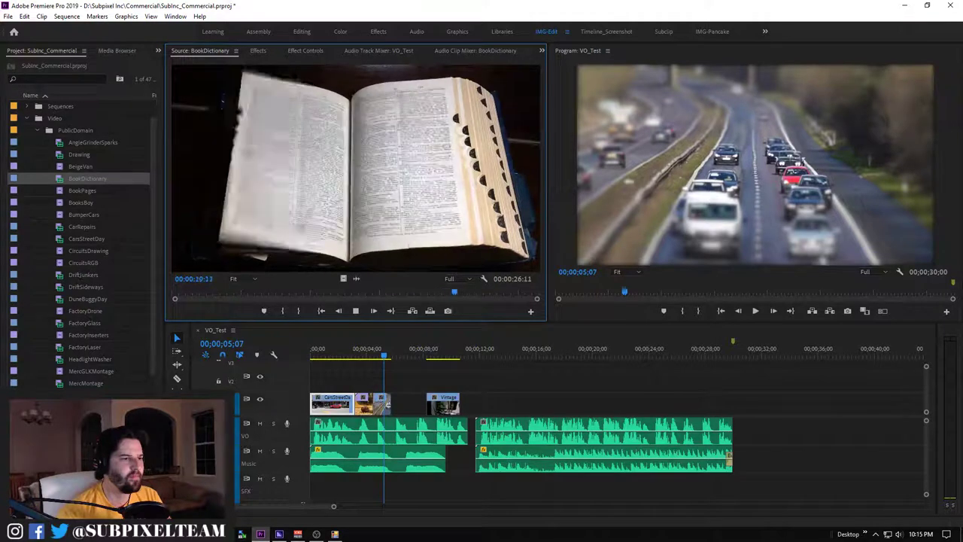
key("space")
key("Home")
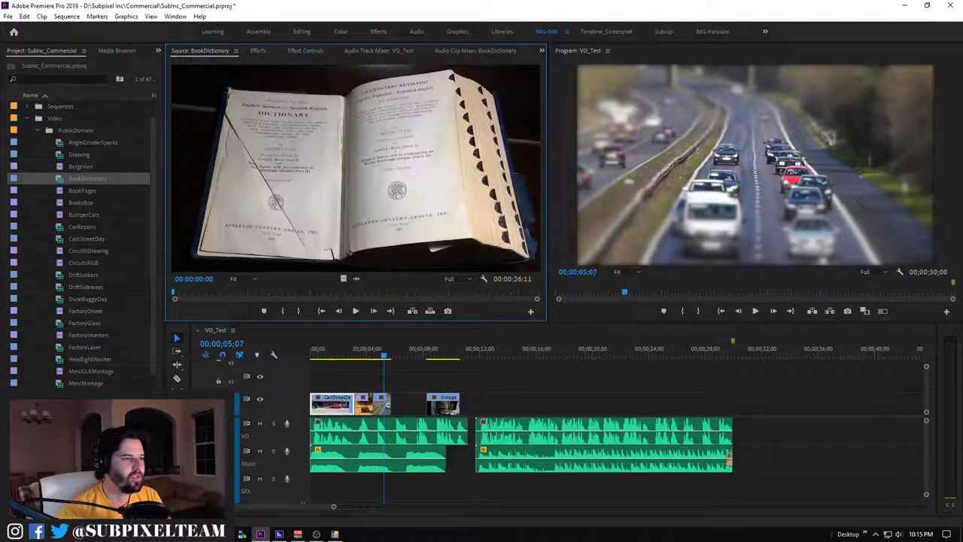
key("space")
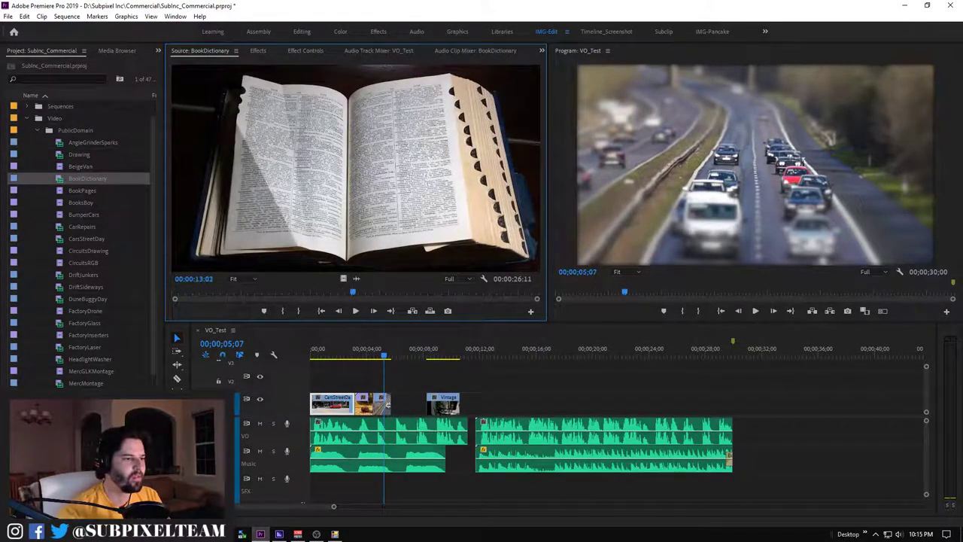
Mark the BookDictionary In point at 11:19 and Out point at 13:10
key("j")
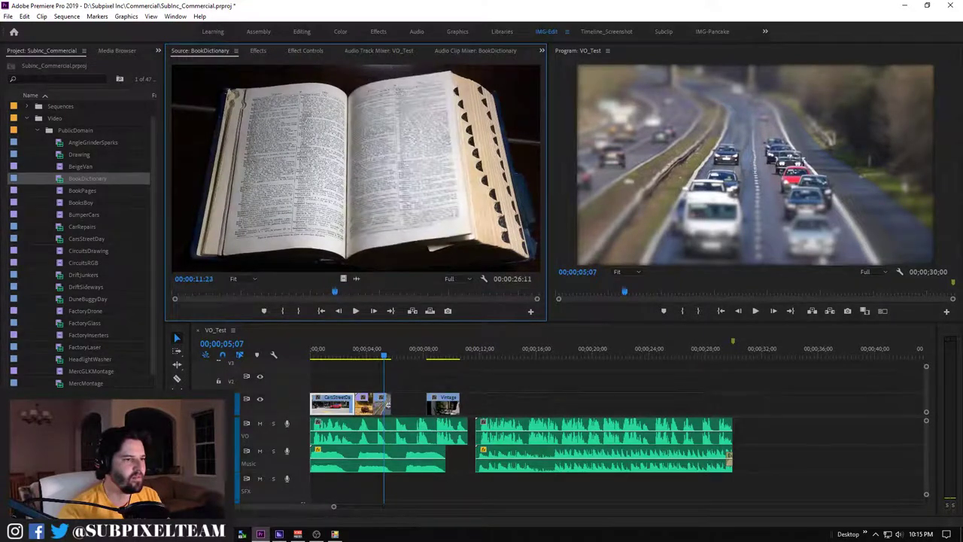
key("j")
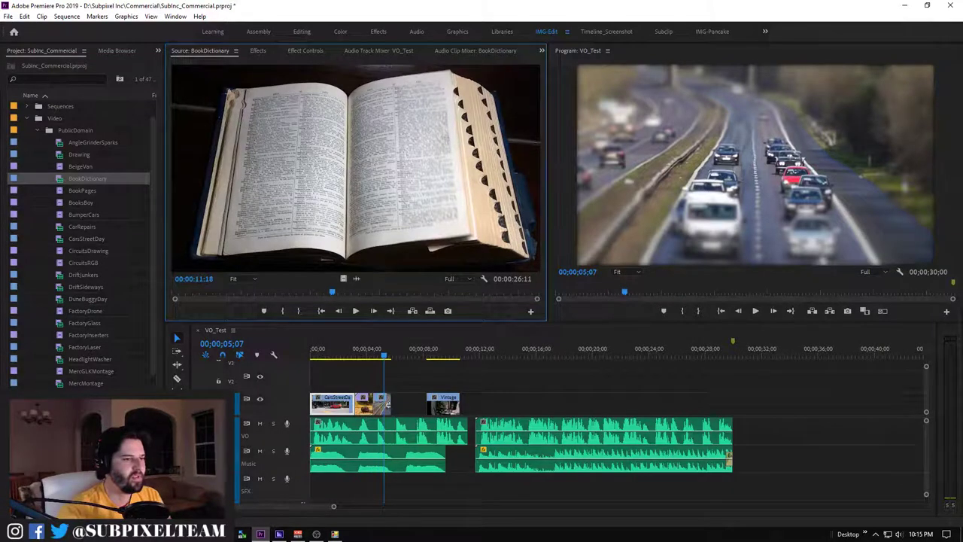
key("i")
key("l")
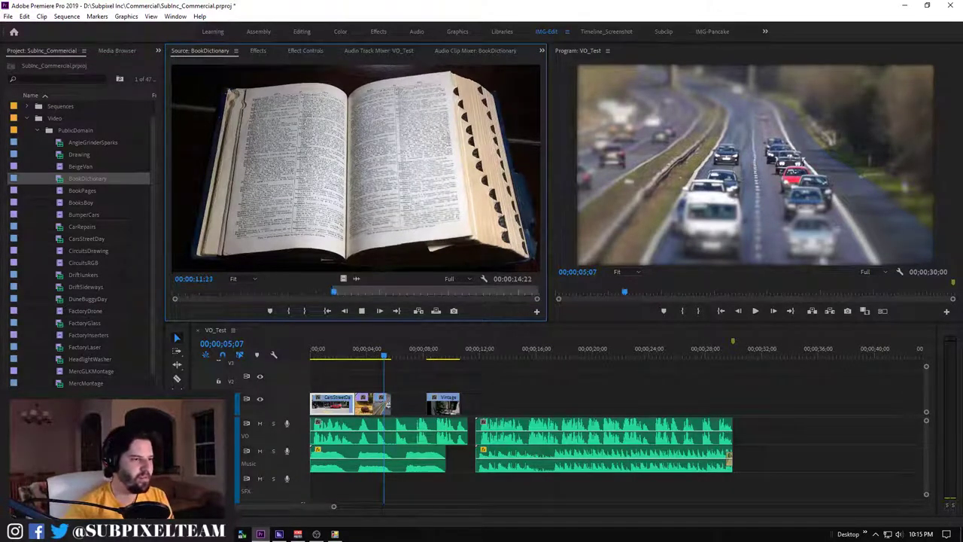
key("k")
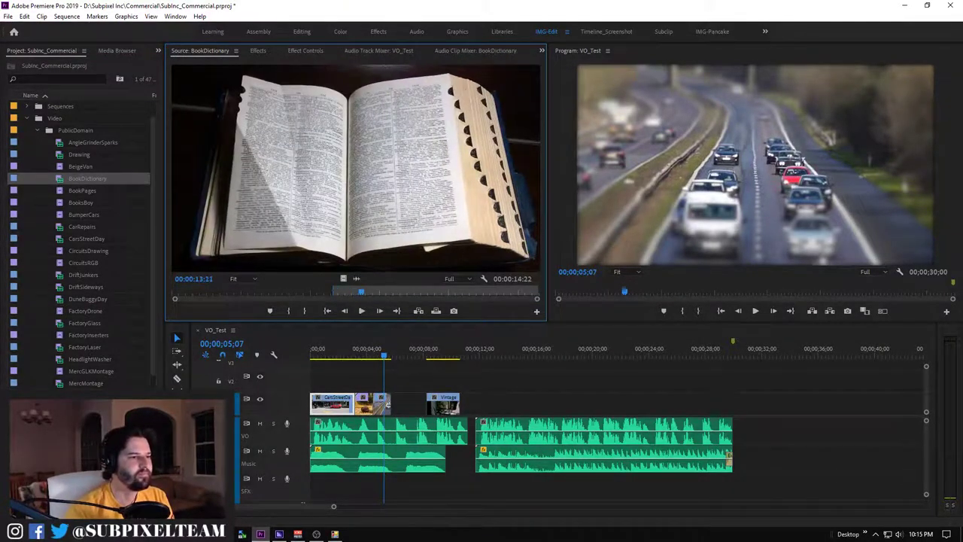
key("Left")
key("Left")
key("Left")
key("Left")
key("Left")
key("Left")
key("Left")
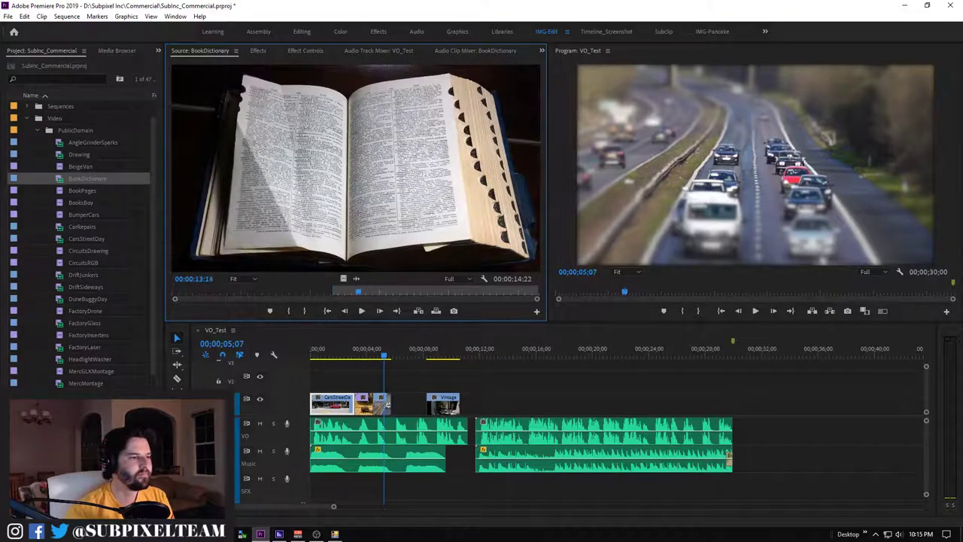
key("Left")
key("Left")
key("Left")
key("o")
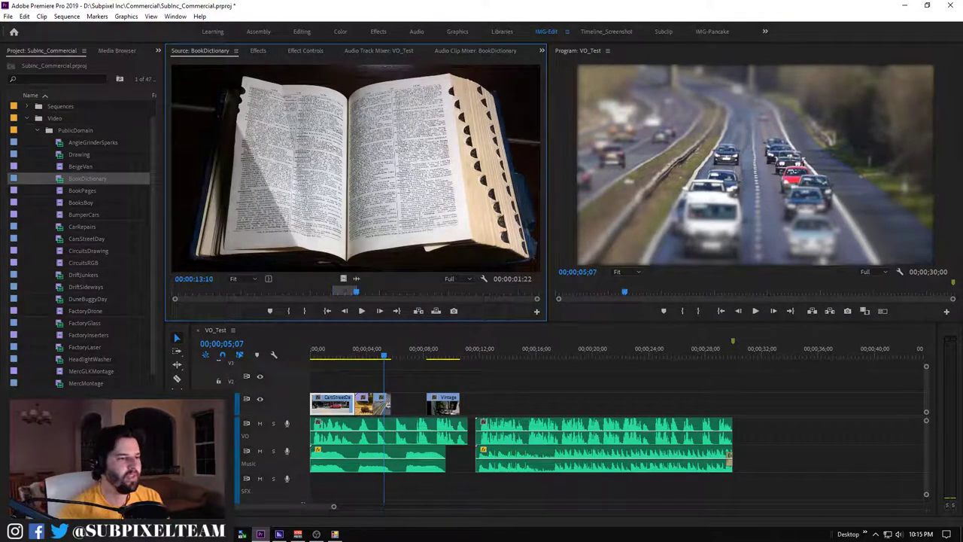
Place the BookDictionary video right after the snail shot and review the cut
mouse_move(344, 278)
left_mouse_down()
mouse_move(403, 380)
mouse_move(403, 404)
left_mouse_up()
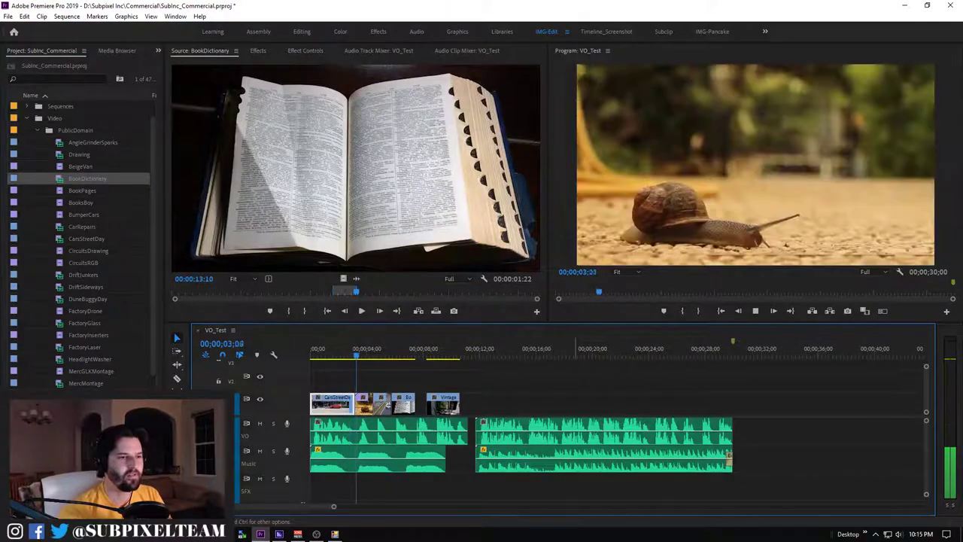
key("grave")
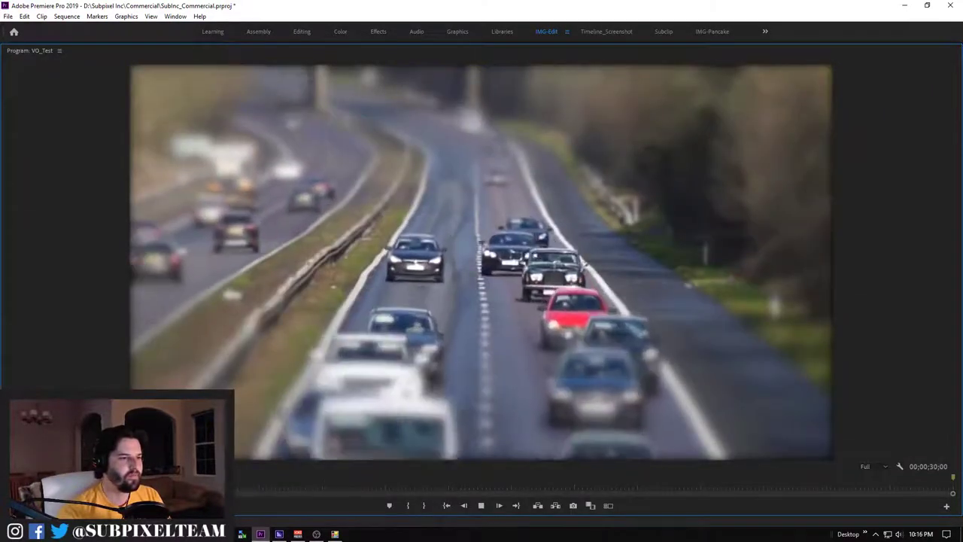
key("space")
key("grave")
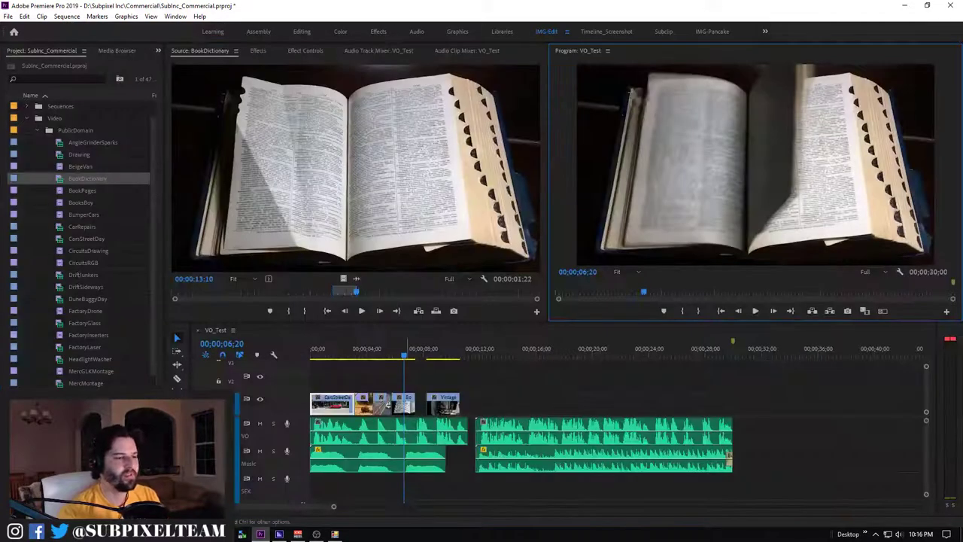
Trim 1:08 off the book clip's end, review the sequence, and save the project
mouse_move(387, 404)
left_mouse_down()
mouse_move(406, 412)
mouse_move(397, 410)
left_mouse_up()
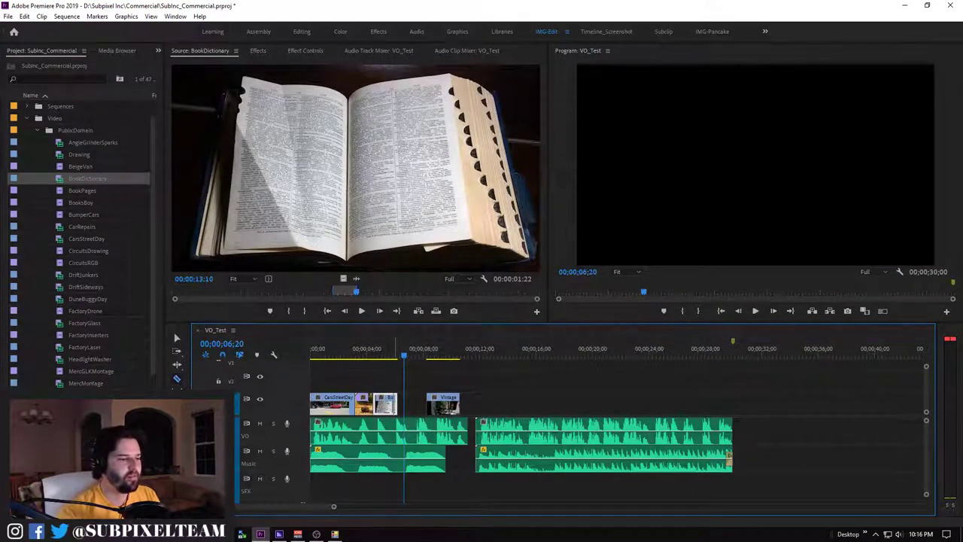
key("v")
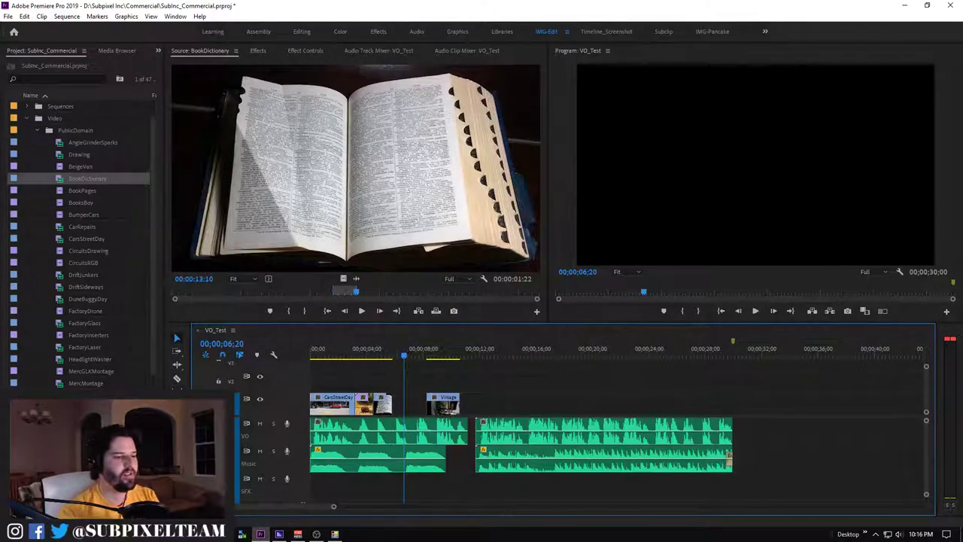
key("space")
key("grave")
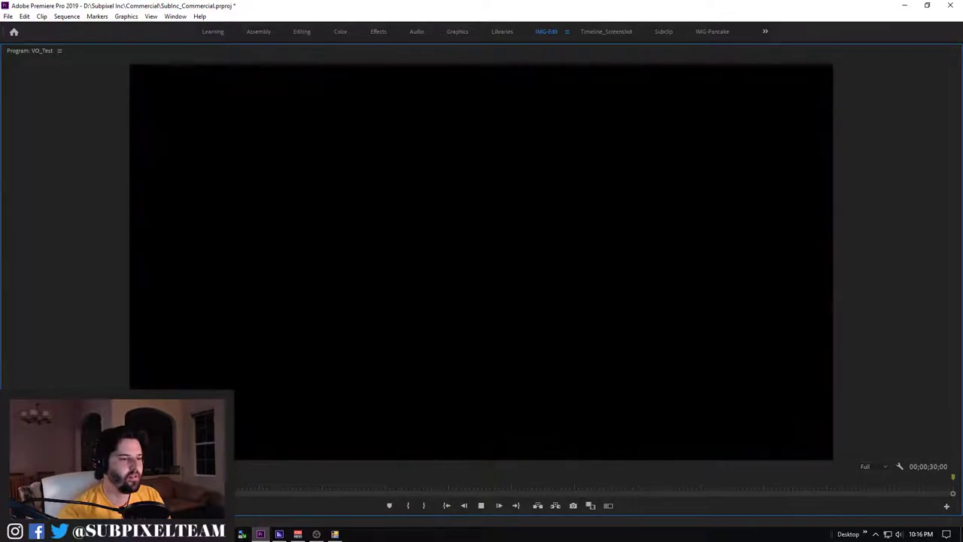
key("grave")
key("ctrl+s")
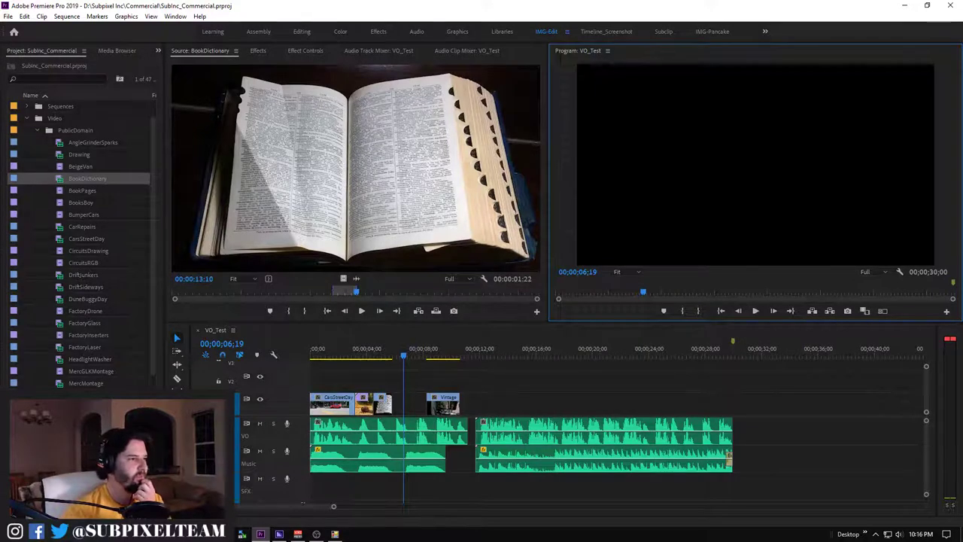
Load BeigeVan as source and set its In point at 00:00:19:08, before the van enters
left_click(81, 167)
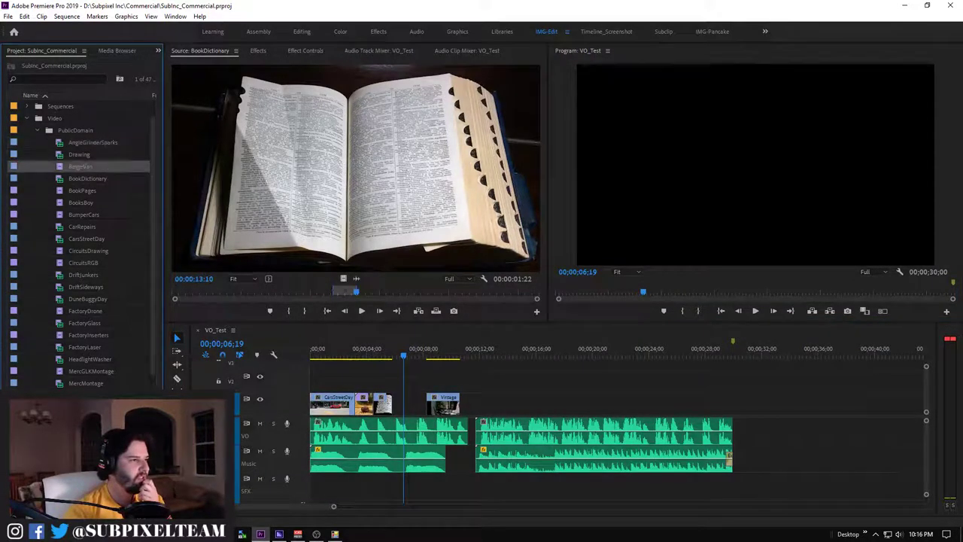
double_click(80, 166)
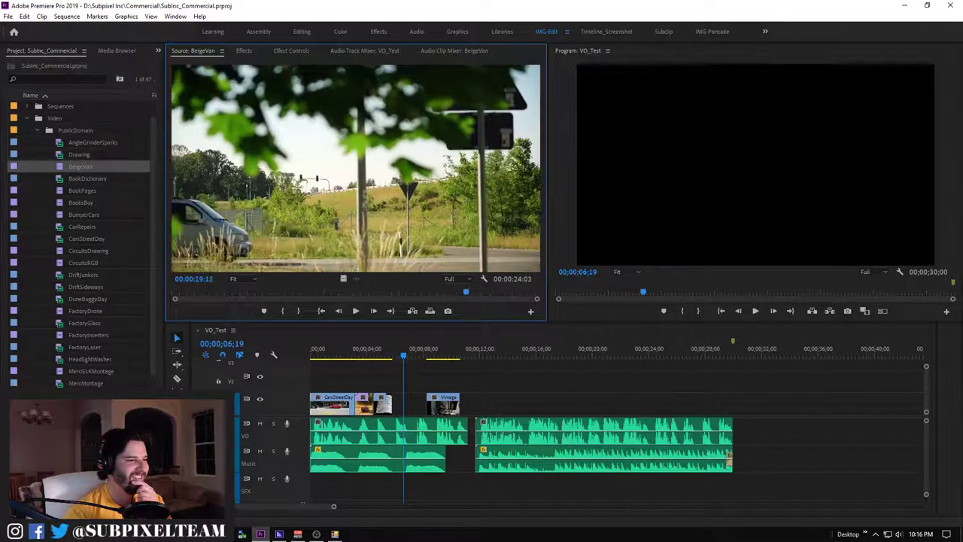
key("j")
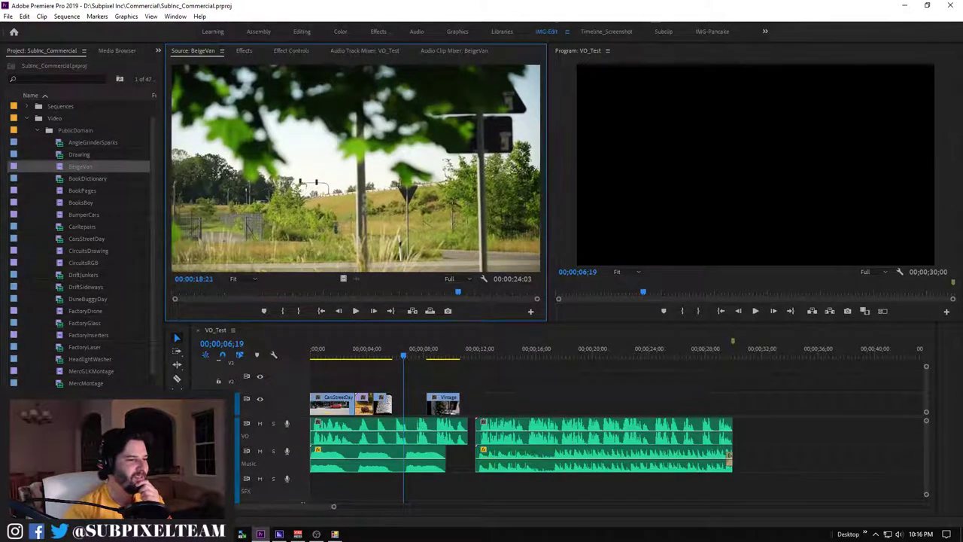
key("Right")
key("Right")
key("Right")
key("Left")
key("Left")
key("Left")
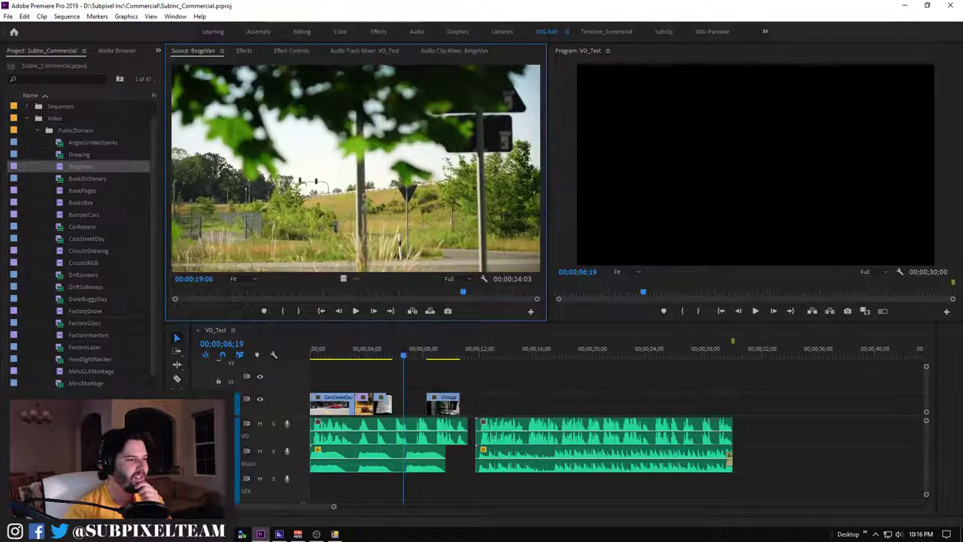
key("l")
key("l")
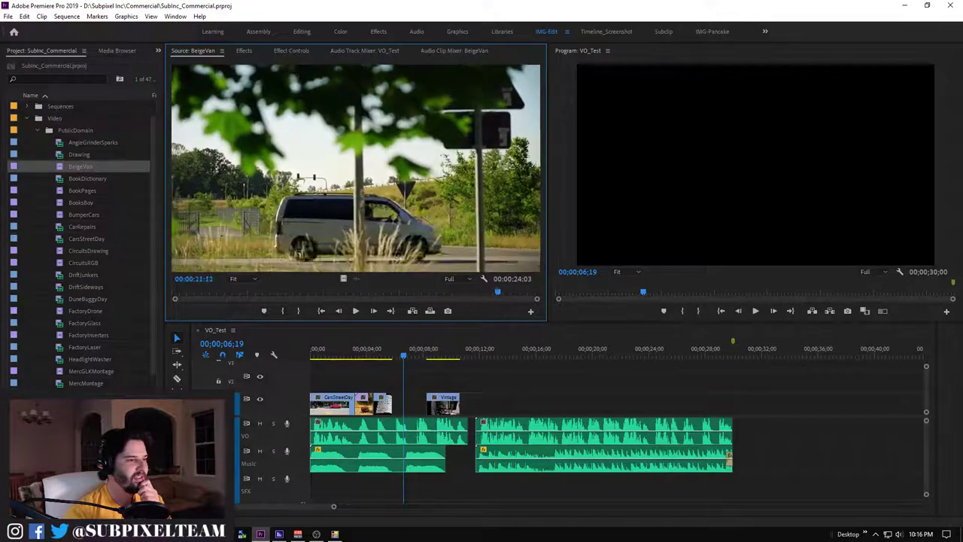
key("j")
key("j")
key("j")
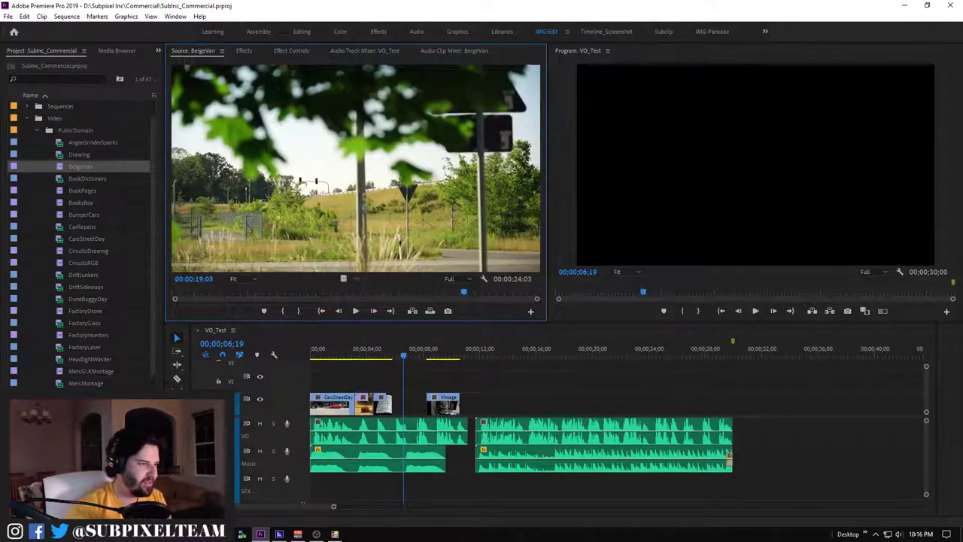
key("Right")
key("i")
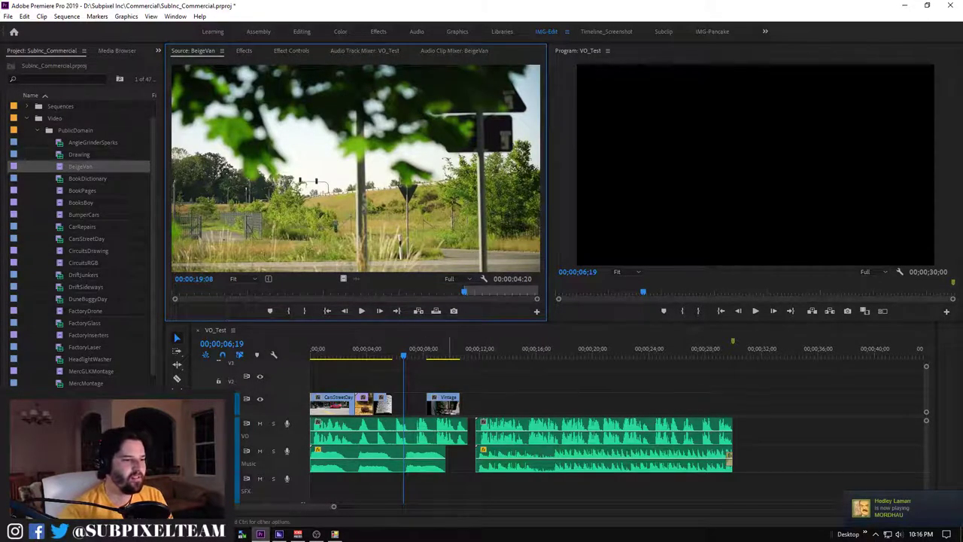
Mark VO_Test from 05;24 to 08;08 and overwrite BeigeVan into that gap
left_click(427, 350)
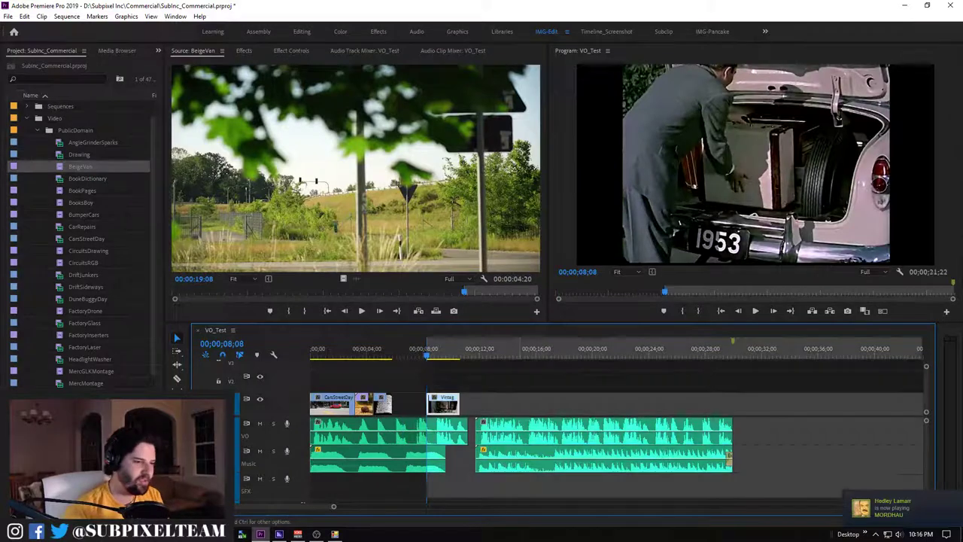
key("o")
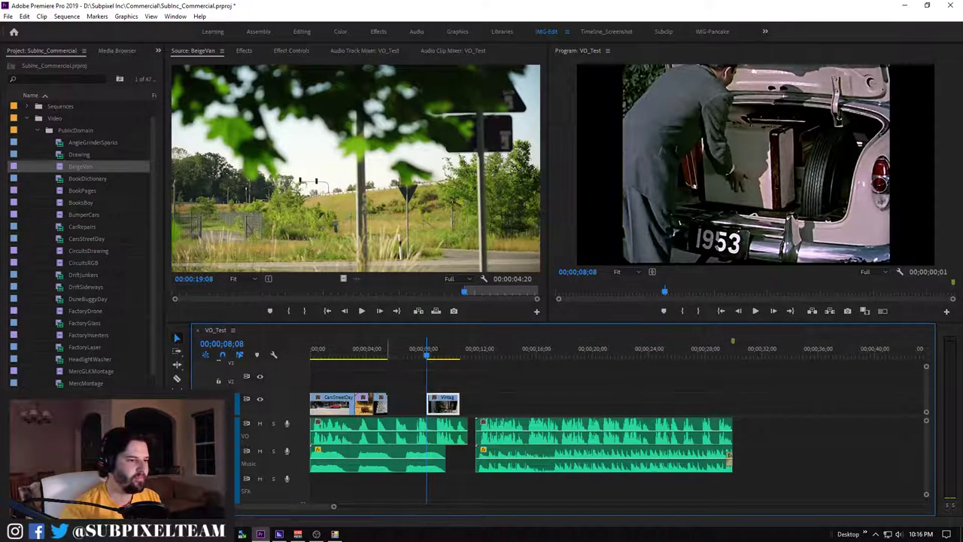
key("Up")
key("Up")
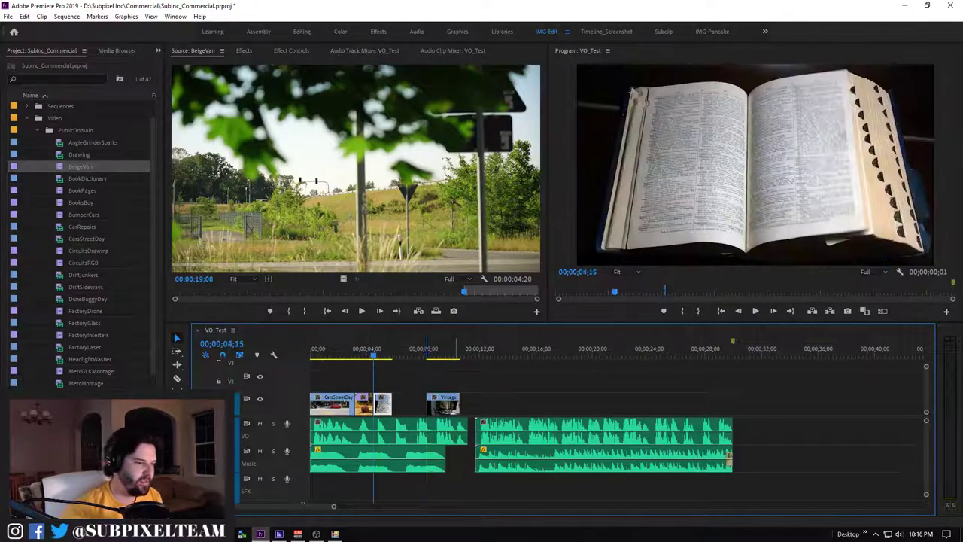
key("Down")
key("i")
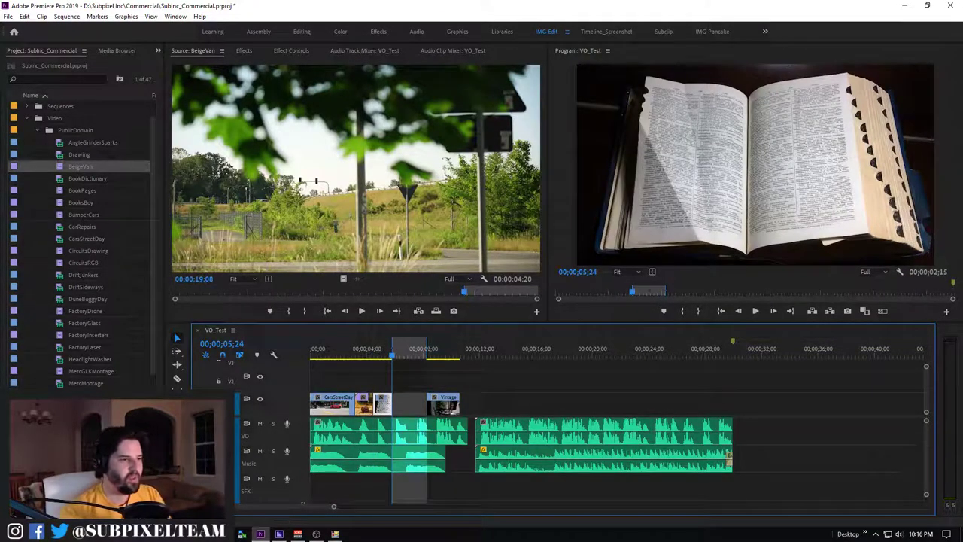
key("shift+2")
key("period")
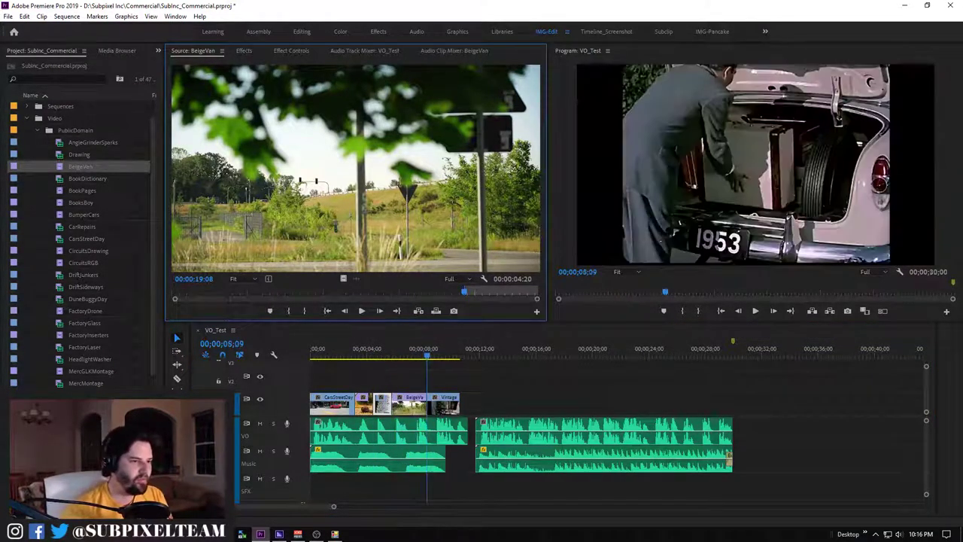
Replay the new cut in VO_Test, stopping at 07;08 on the van clip
key("shift+3")
key("Up")
key("space")
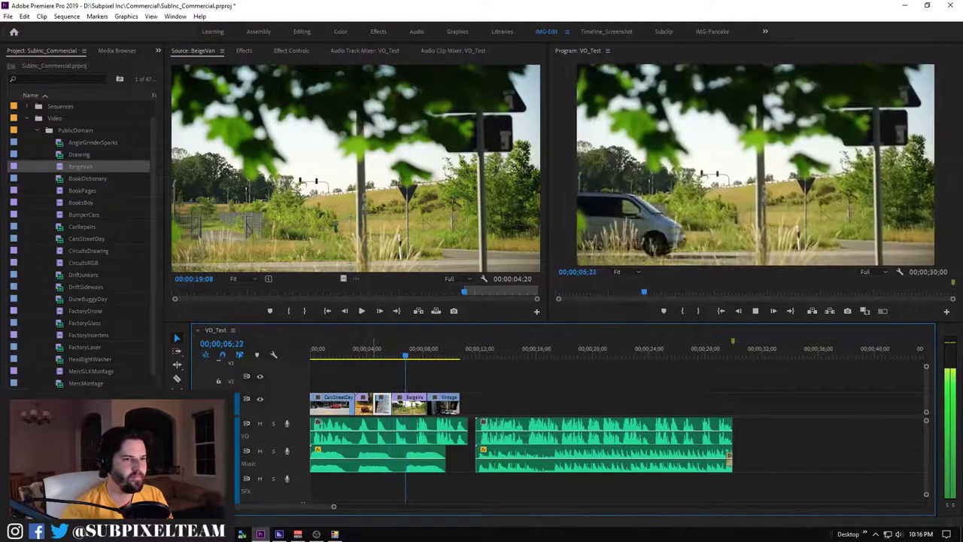
key("Up")
key("Up")
key("space")
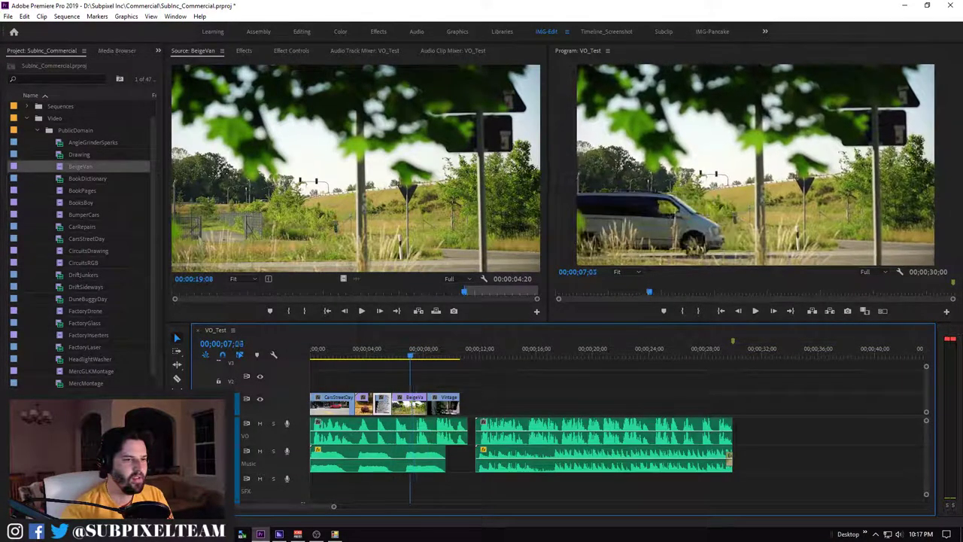
key("Up")
key("space")
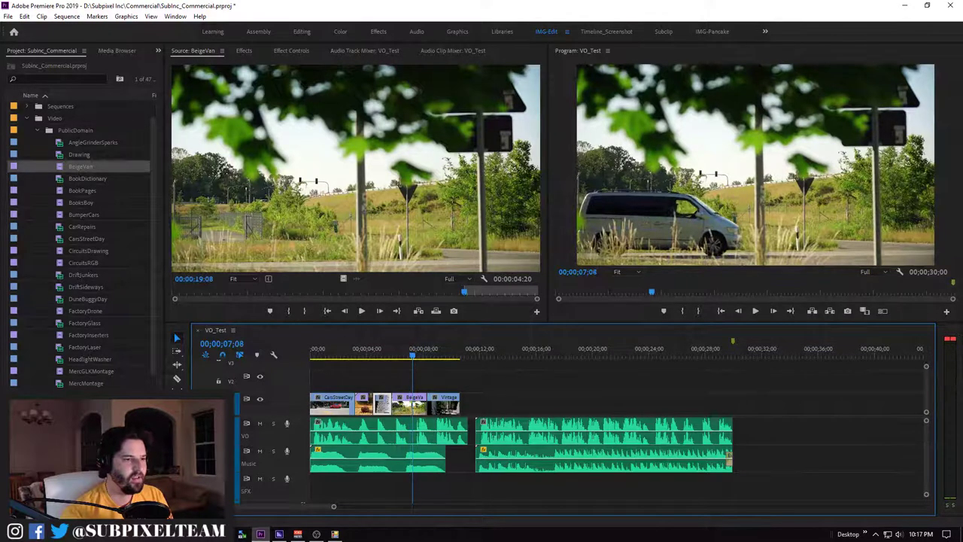
Mark a later Source In point for BeigeVan at 00:00:20:22
key("shift+2")
key("space")
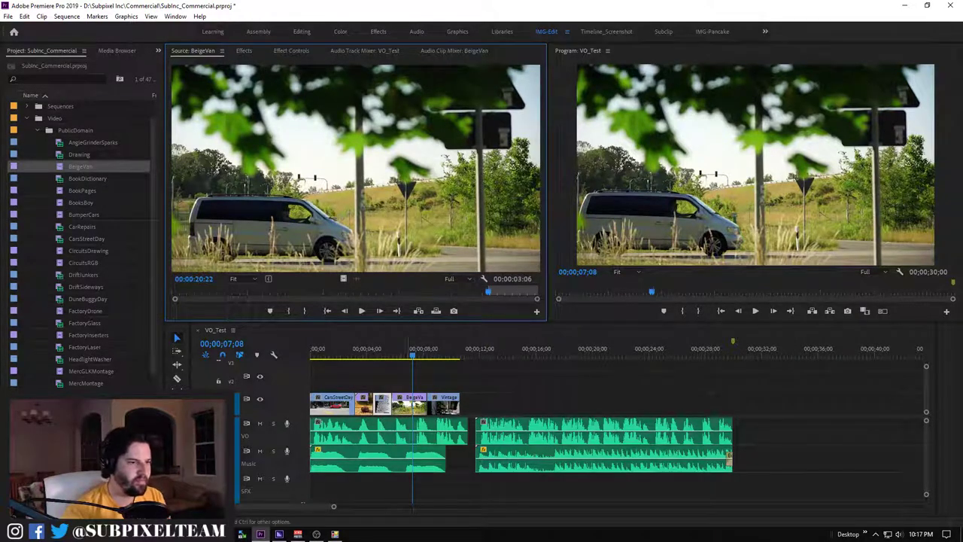
key("shift+3")
Delete the earlier BeigeVan shot and drop the re-marked footage via V2 into the V1 gap
key("d")
key("Delete")
left_click_drag(343, 279, 403, 380)
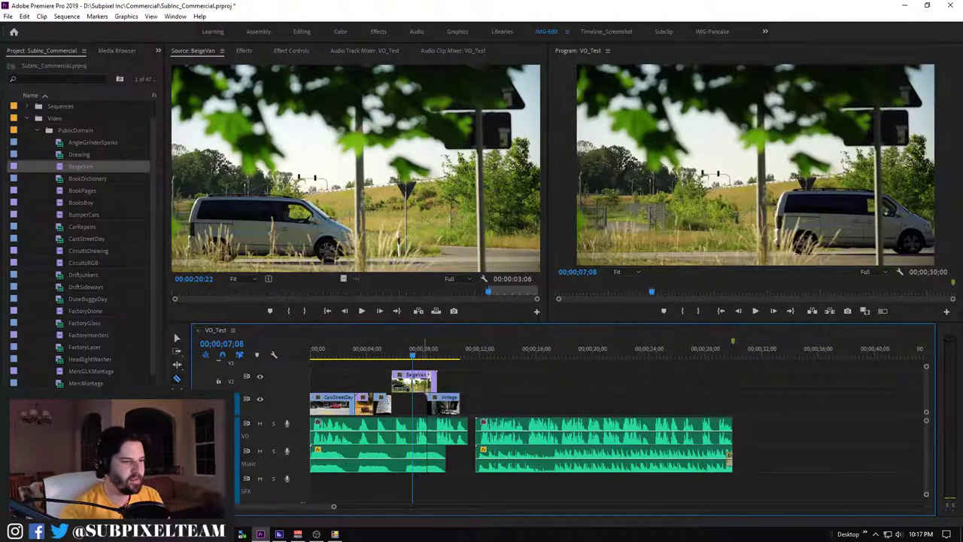
left_click_drag(408, 380, 411, 401)
Play the new shot from the book clip, stop at 07;28, and zoom in around the playhead
left_click(379, 351)
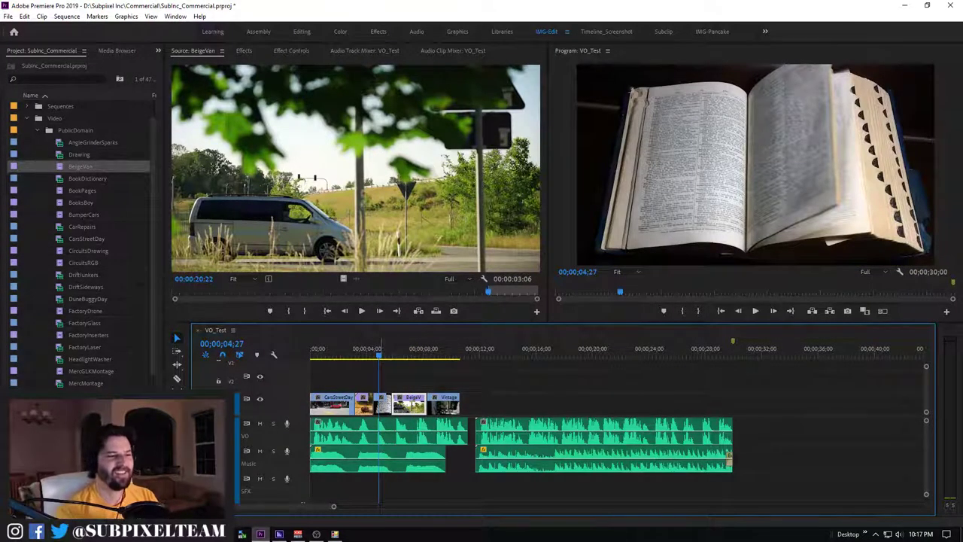
key("space")
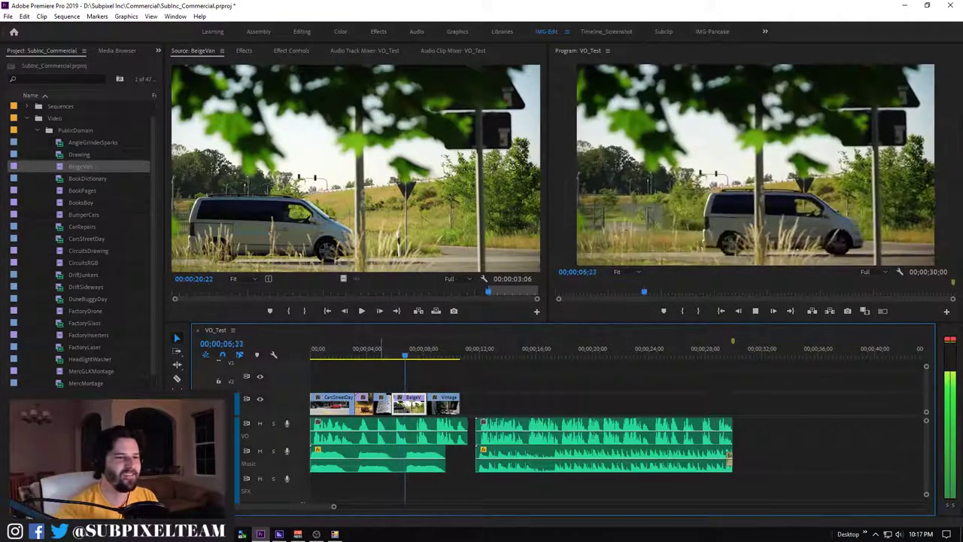
key("space")
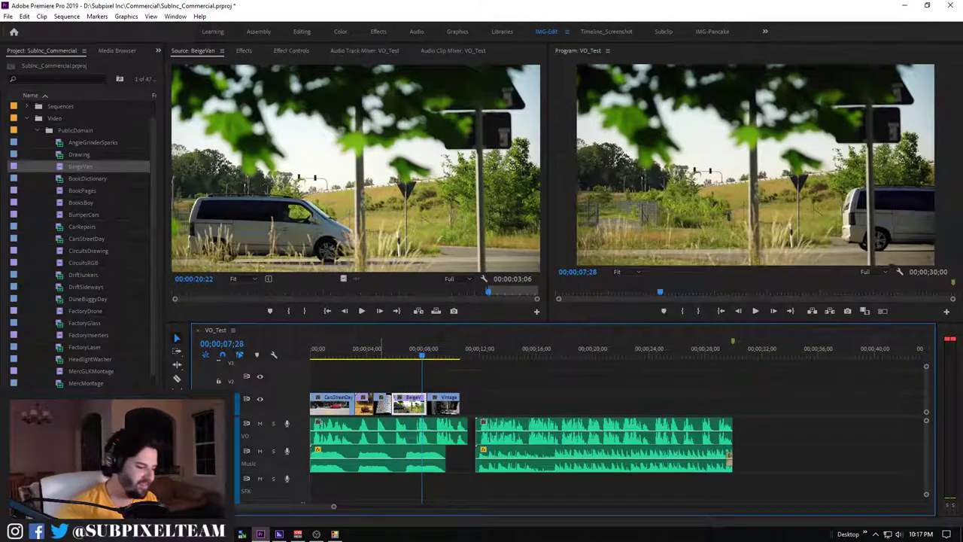
key("equal")
key("equal")
key("equal")
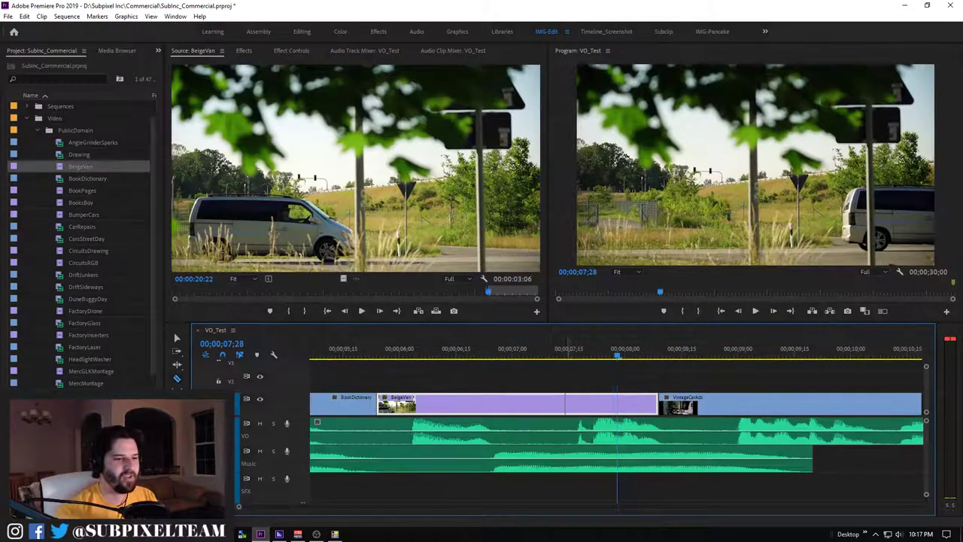
Delete the BeigeVan tail after 07;15 and zoom the timeline back out
left_click(609, 404)
key("Delete")
scroll(610, 404, "down", 1)
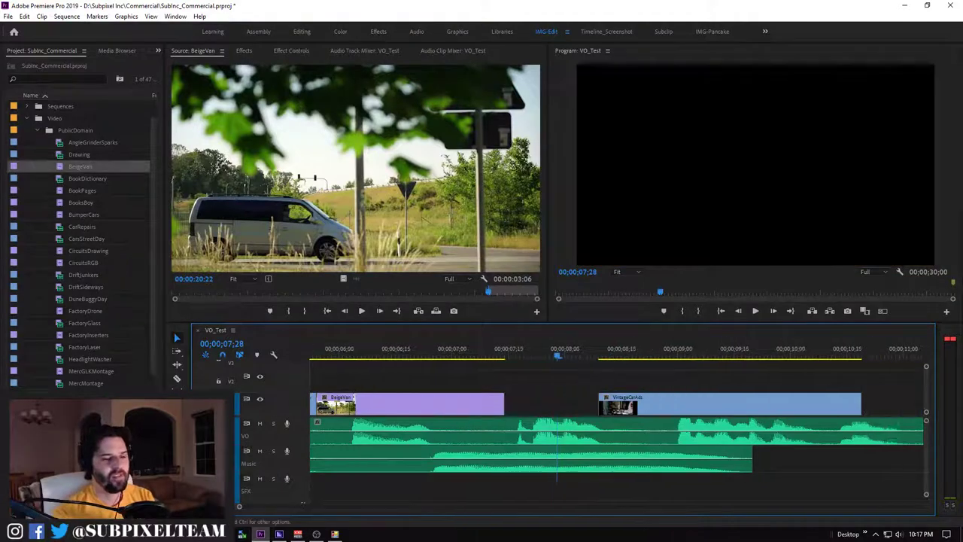
key("minus")
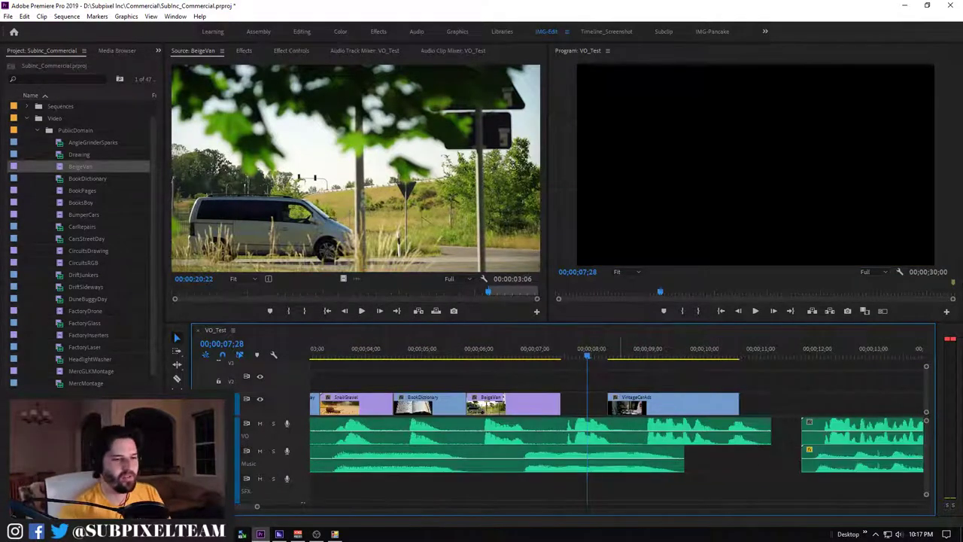
Extend VintageCarAds' left edge to close the gap, check the cut, and save the project
key("space")
key("j")
key("k")
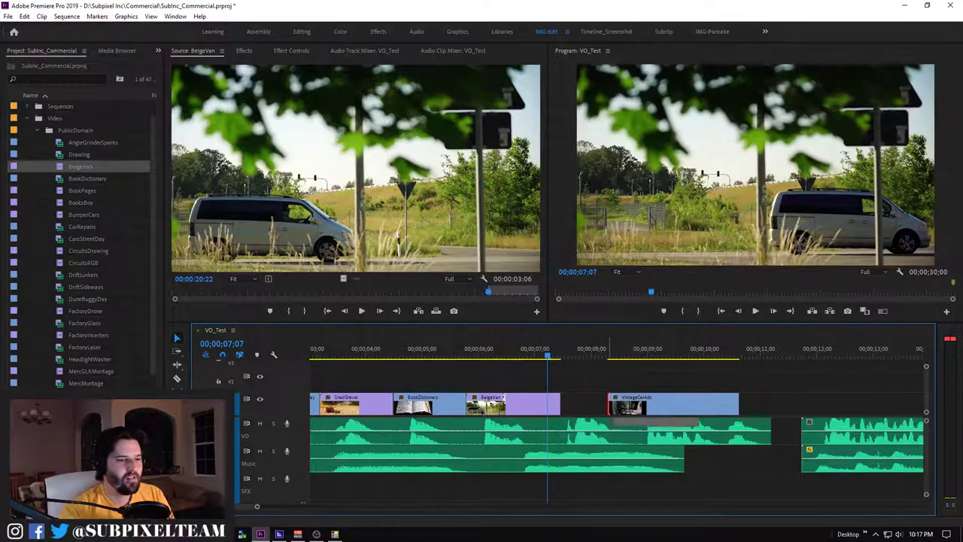
left_click_drag(610, 405, 562, 405)
key("space")
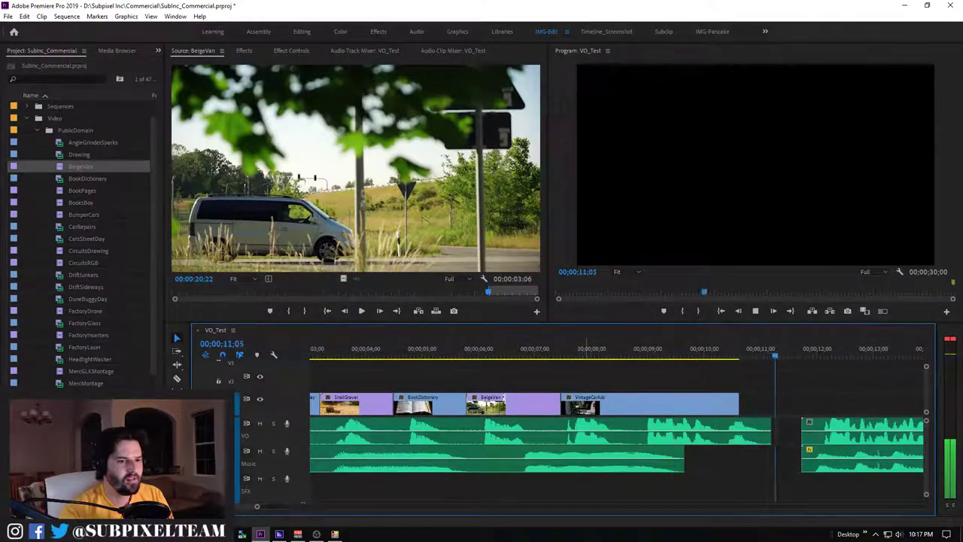
key("ctrl+s")
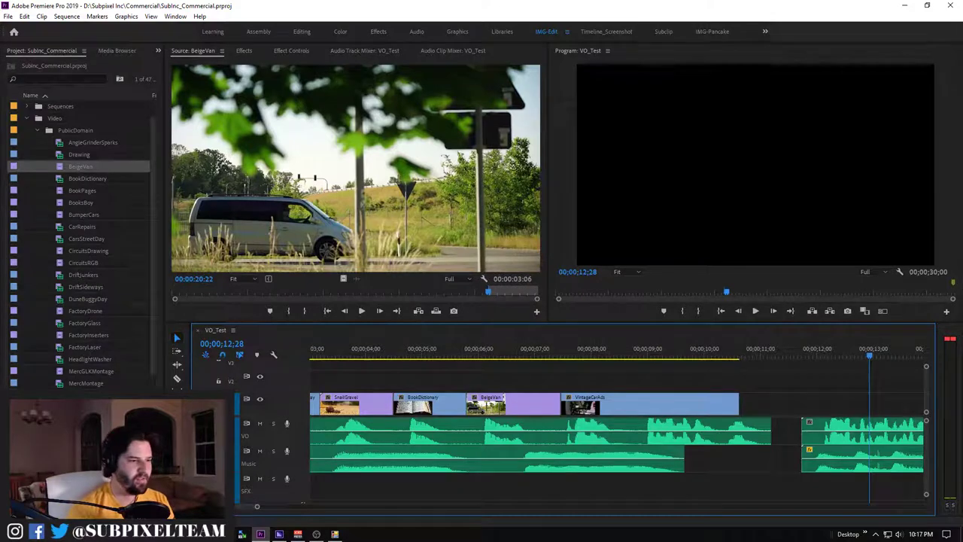
Play the whole sequence from the start and select the CarsStreetDay clip at 01;07
left_click(364, 349)
scroll(617, 421, "up", 3)
key("Home")
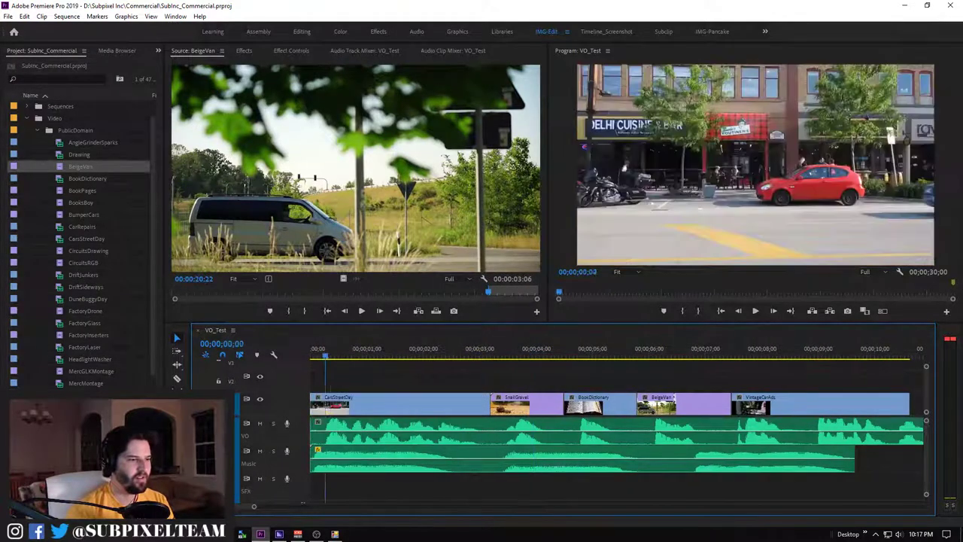
key("space")
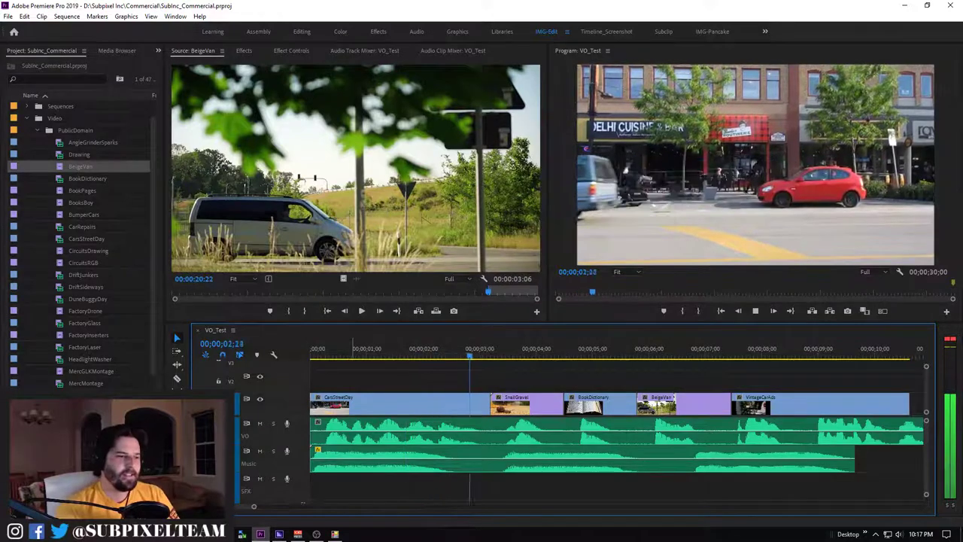
key("space")
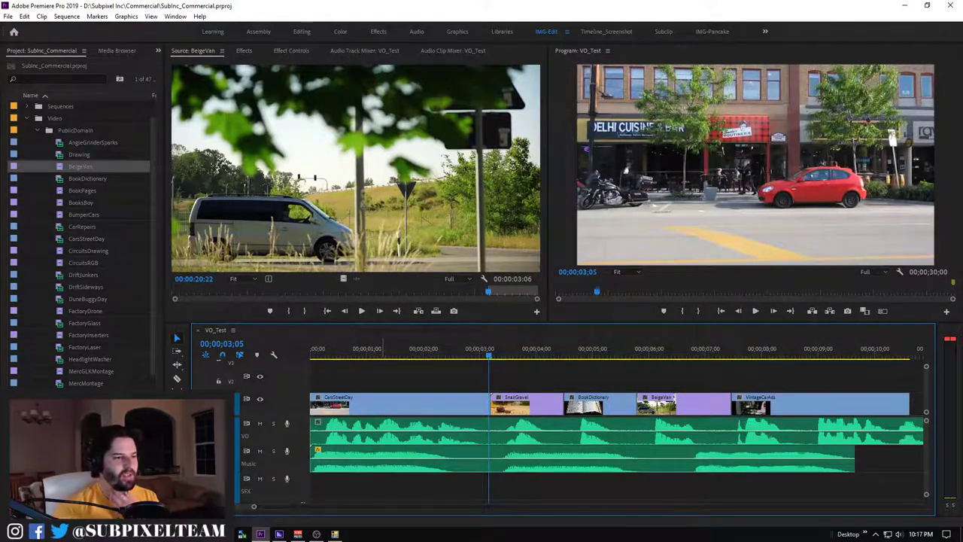
left_click(379, 351)
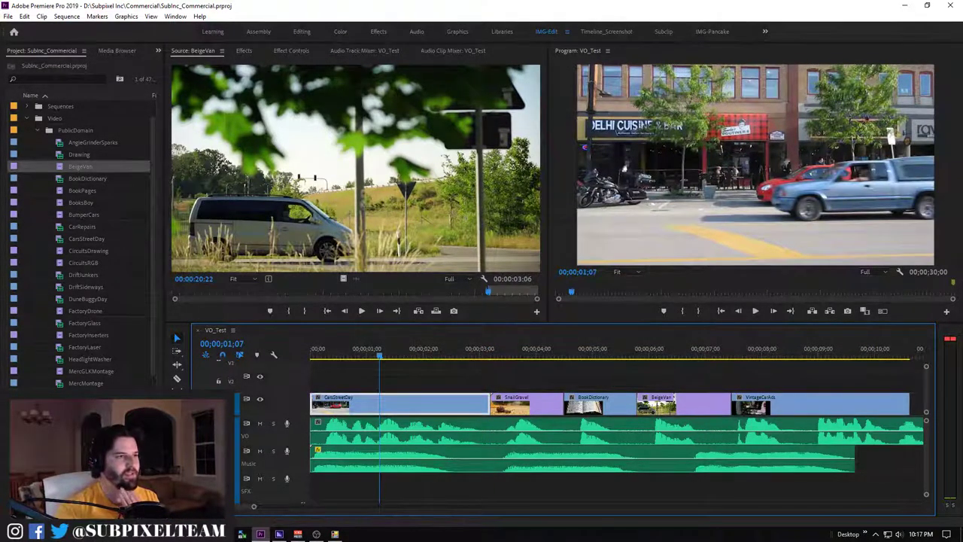
key("shift+7")
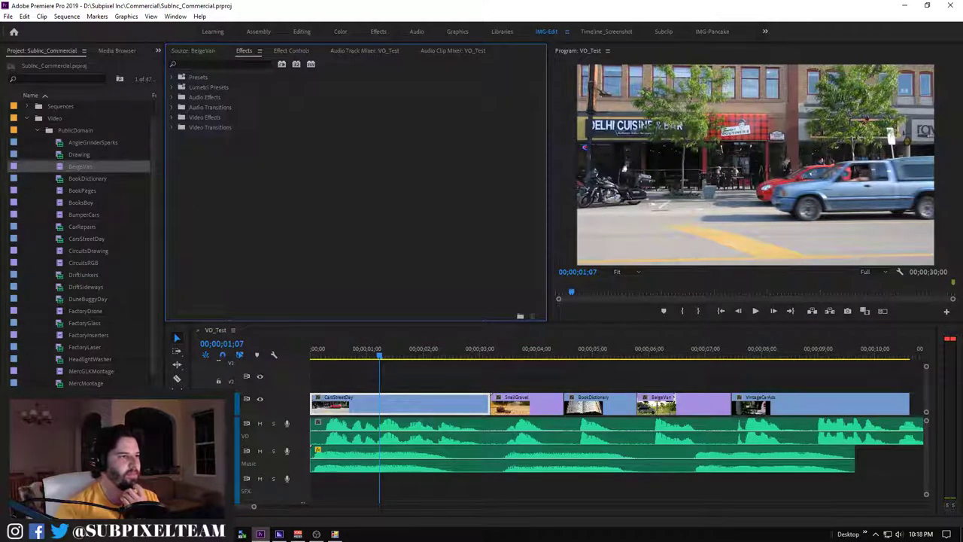
Expand Video Effects > Color Correction to list Color Balance, Lumetri Color and Tint
left_click(171, 117)
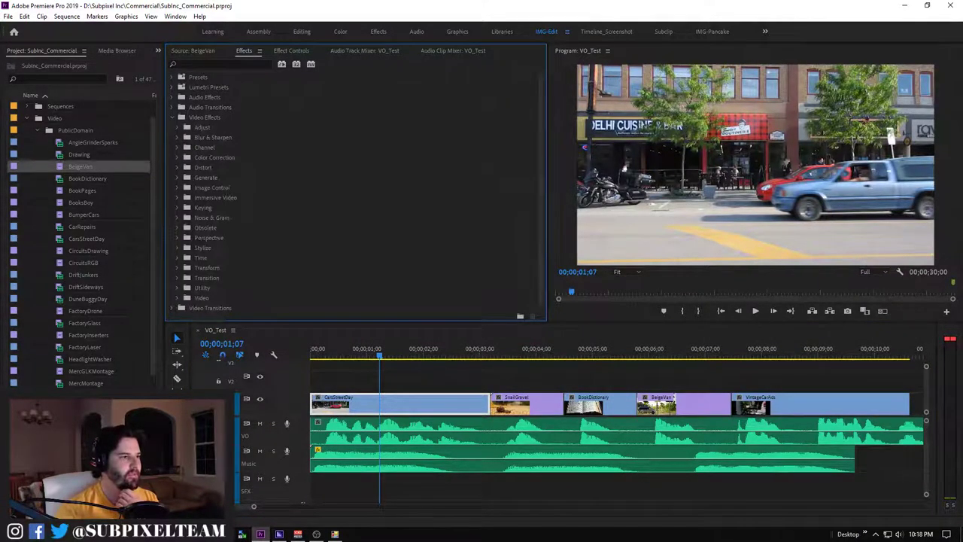
left_click(188, 157)
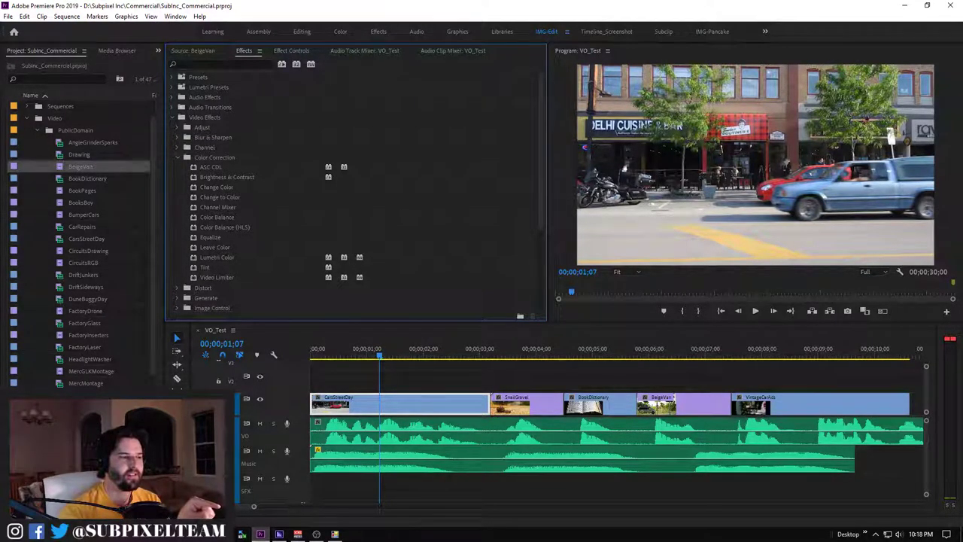
key("shift+5")
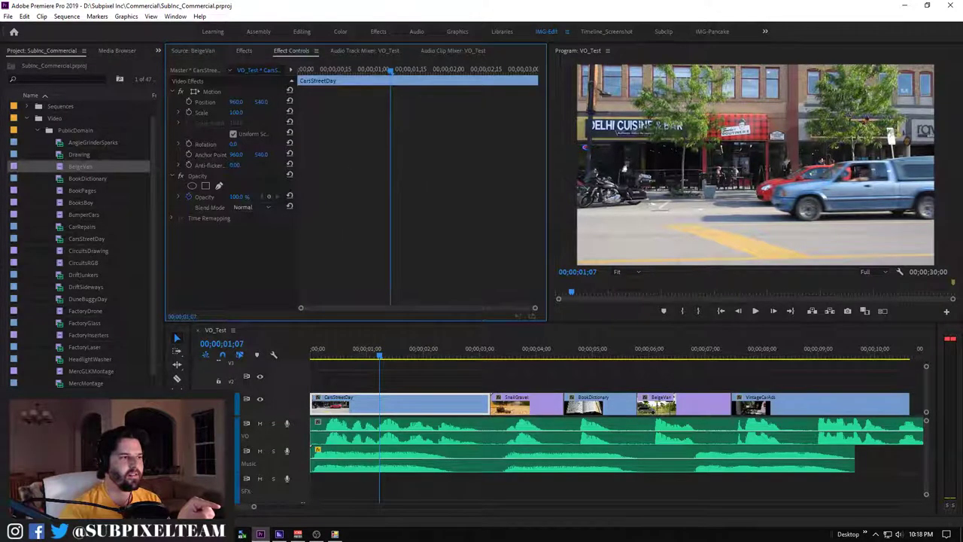
key("shift+7")
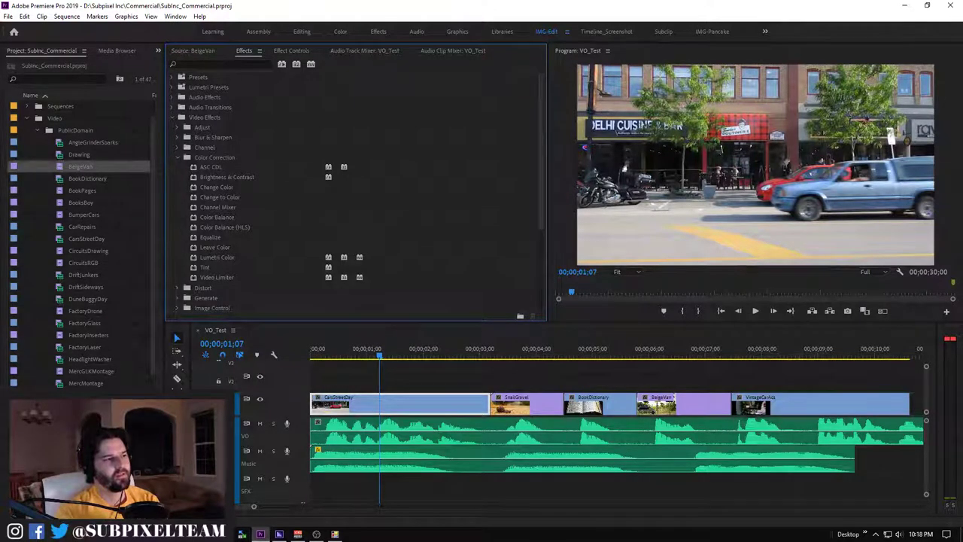
left_click(216, 217)
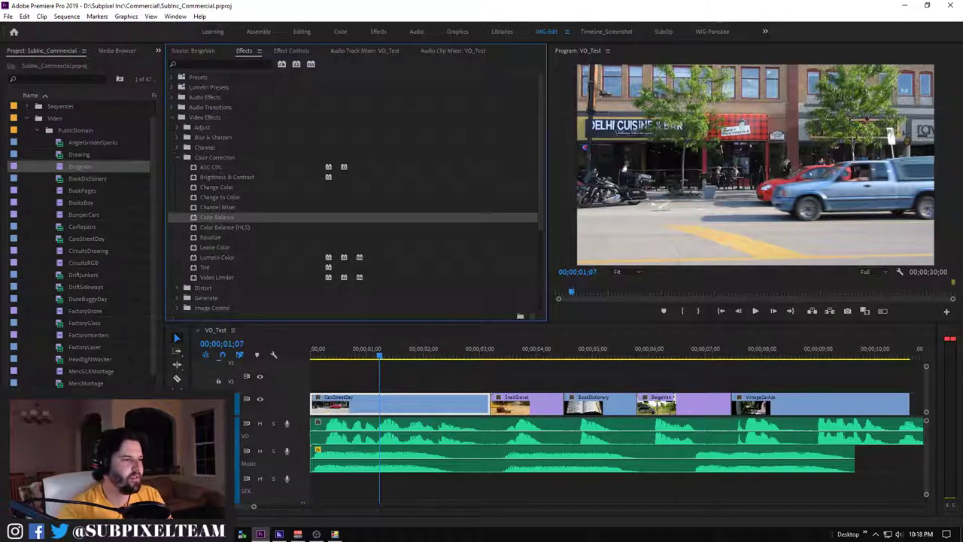
Apply Lumetri Color to CarsStreetDay and expand Basic Correction, leaving Input LUT at None
left_click(217, 257)
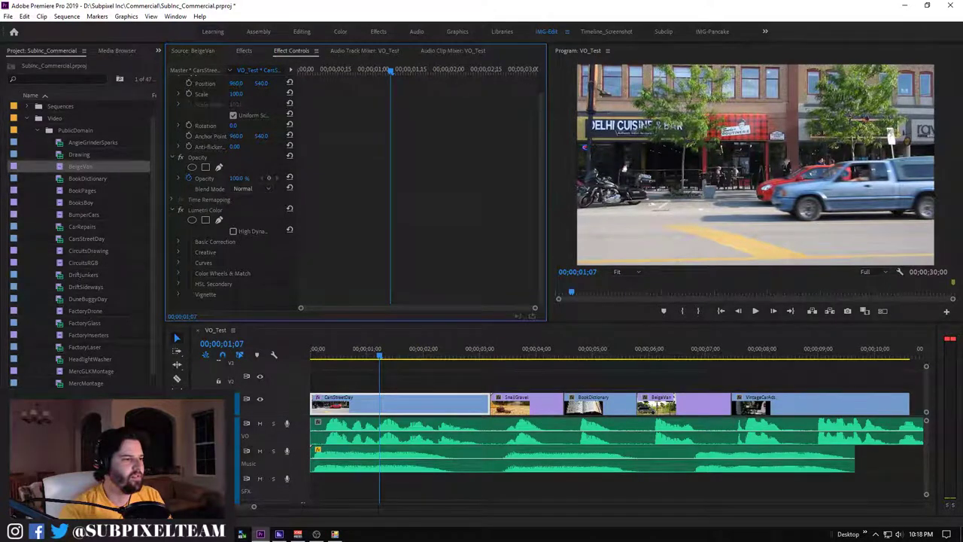
left_click(179, 242)
scroll(226, 195, "down", 4)
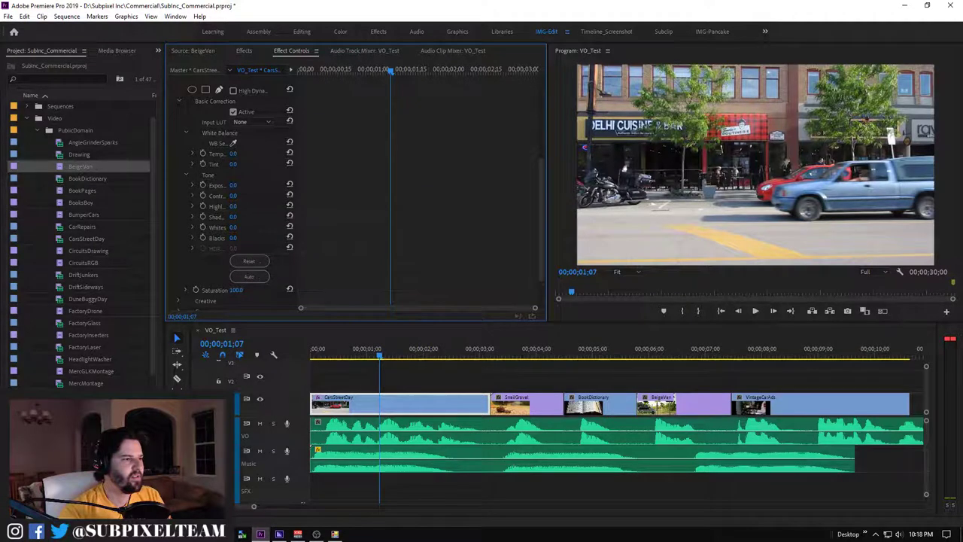
scroll(249, 260, "down", 2)
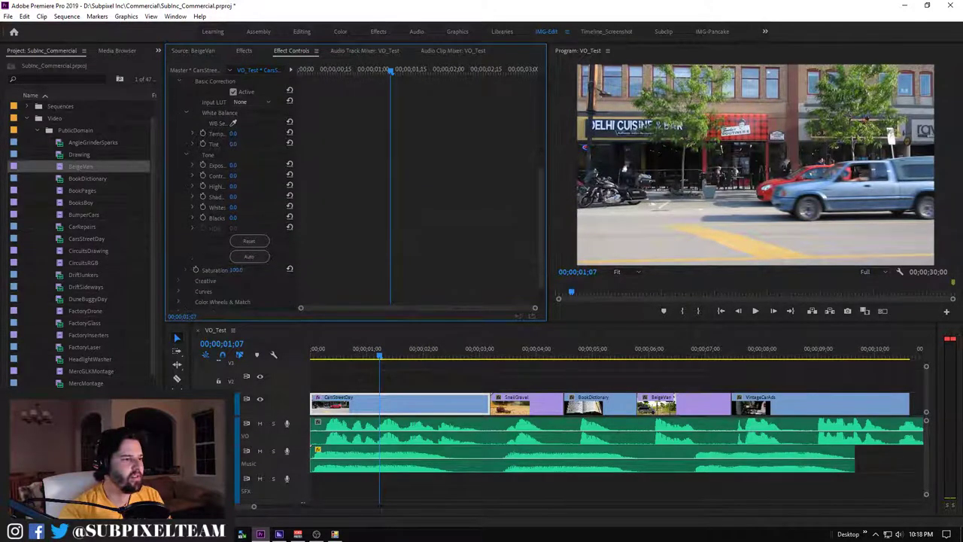
scroll(249, 256, "up", 2)
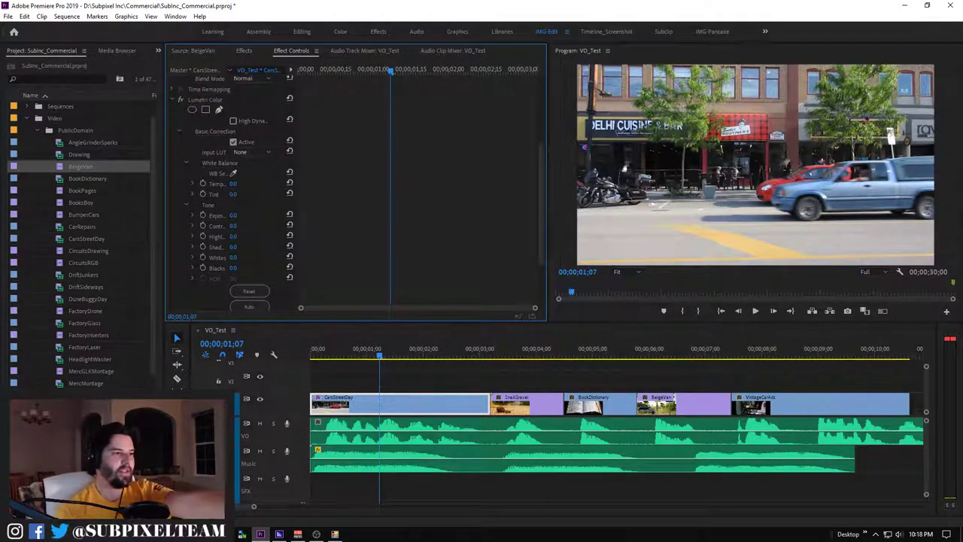
scroll(249, 256, "up", 2)
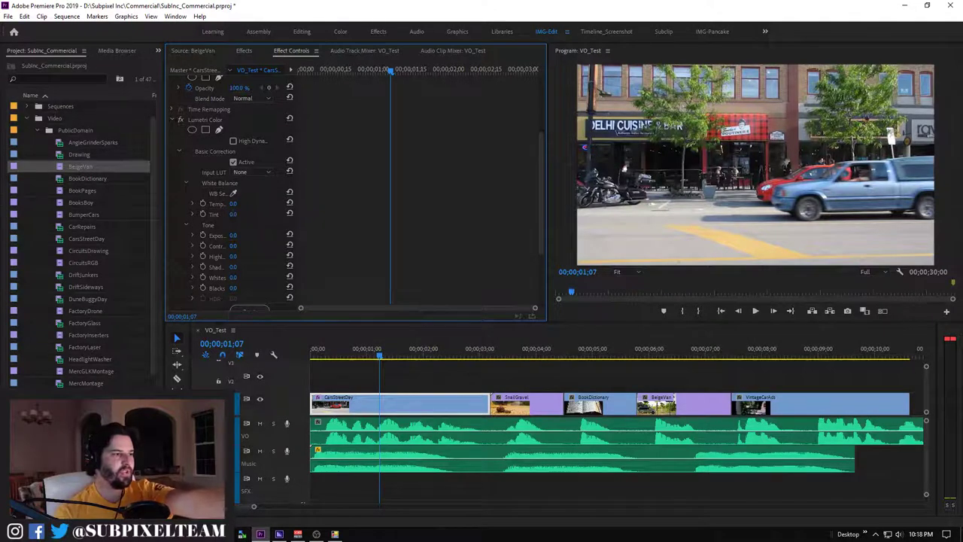
left_click(252, 172)
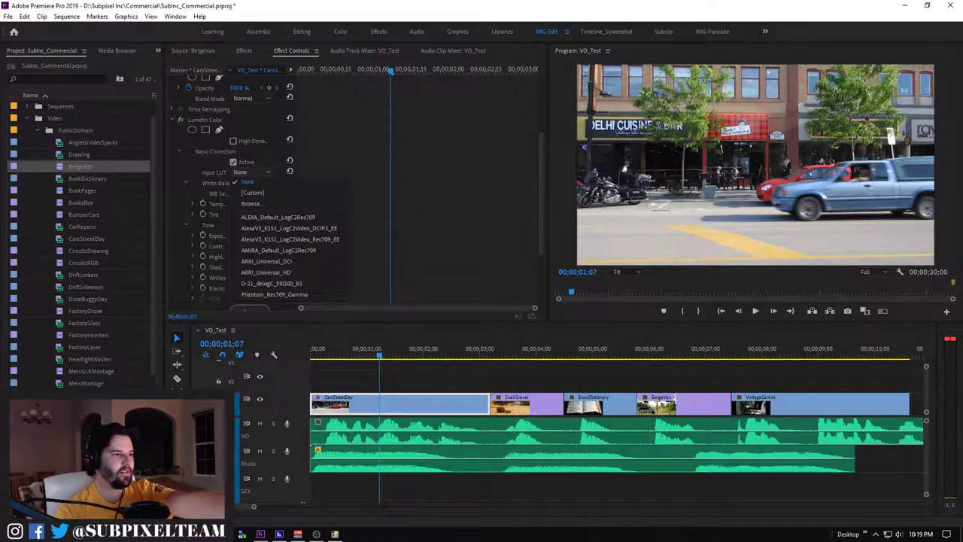
key("Escape")
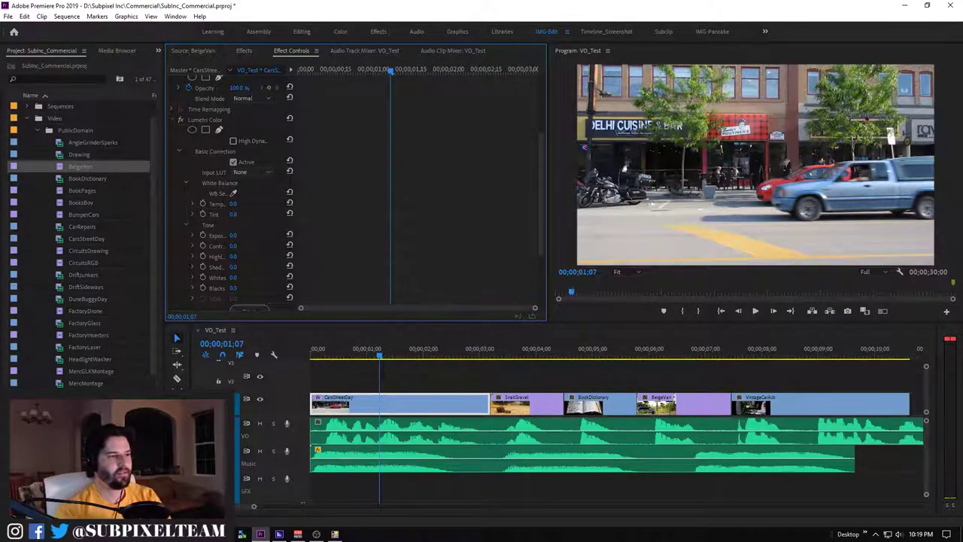
scroll(230, 188, "down", 1)
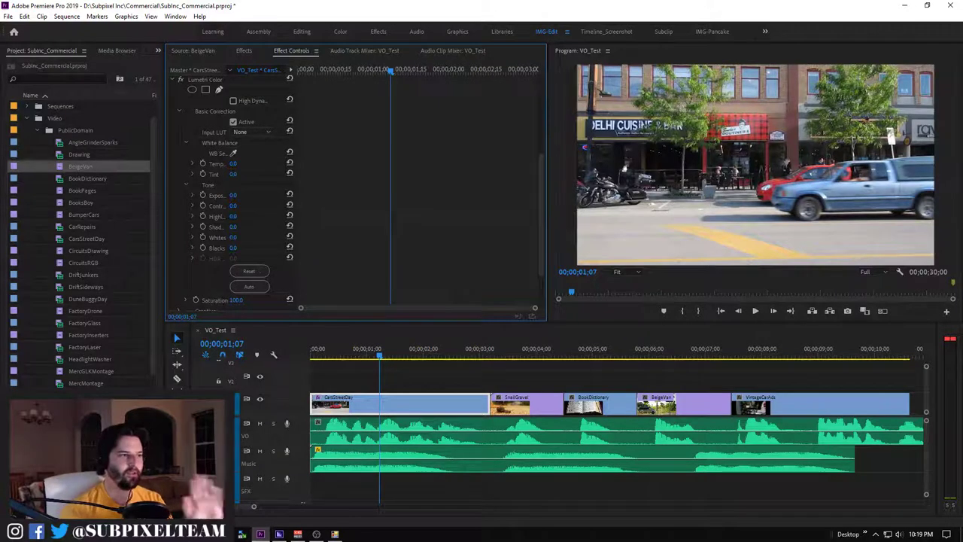
scroll(230, 188, "down", 1)
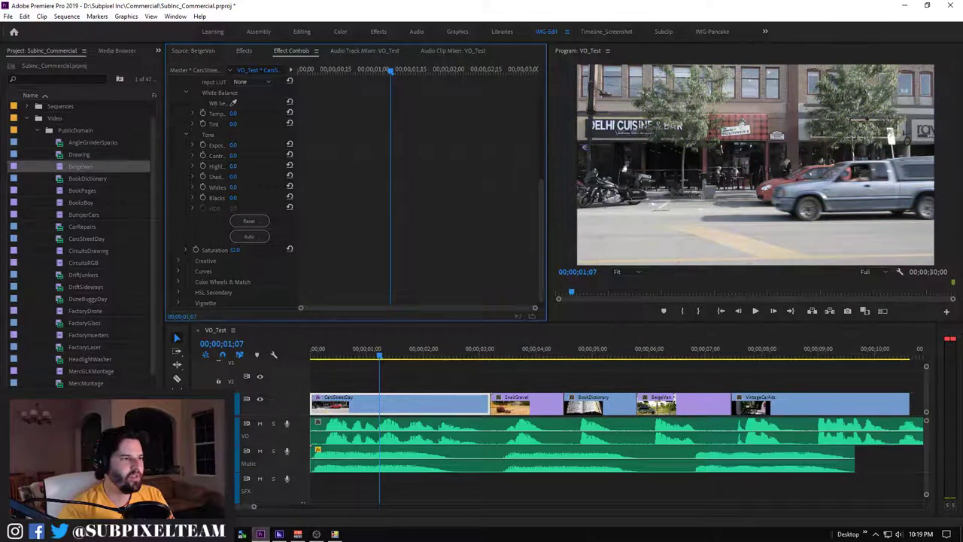
Play the sequence from the start and set Lumetri Saturation to 25
key("Home")
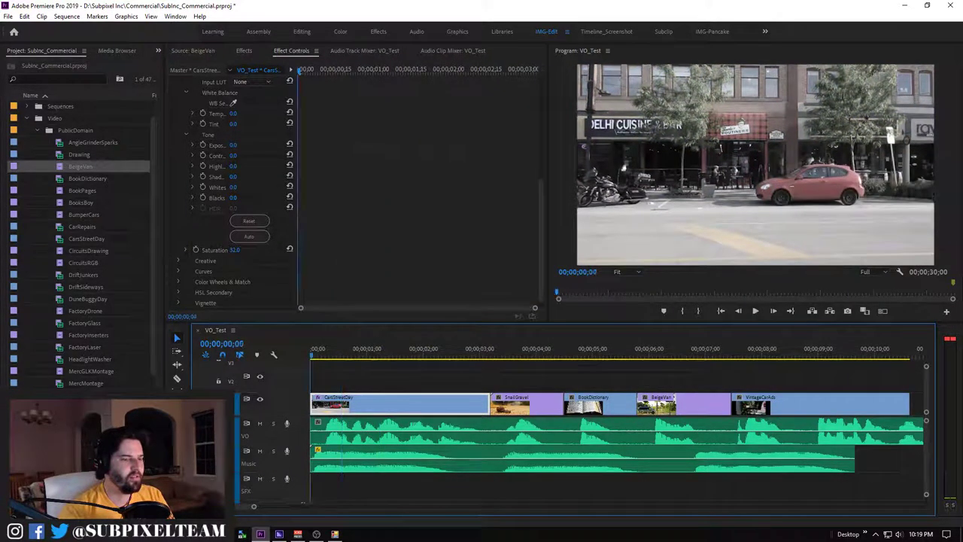
key("space")
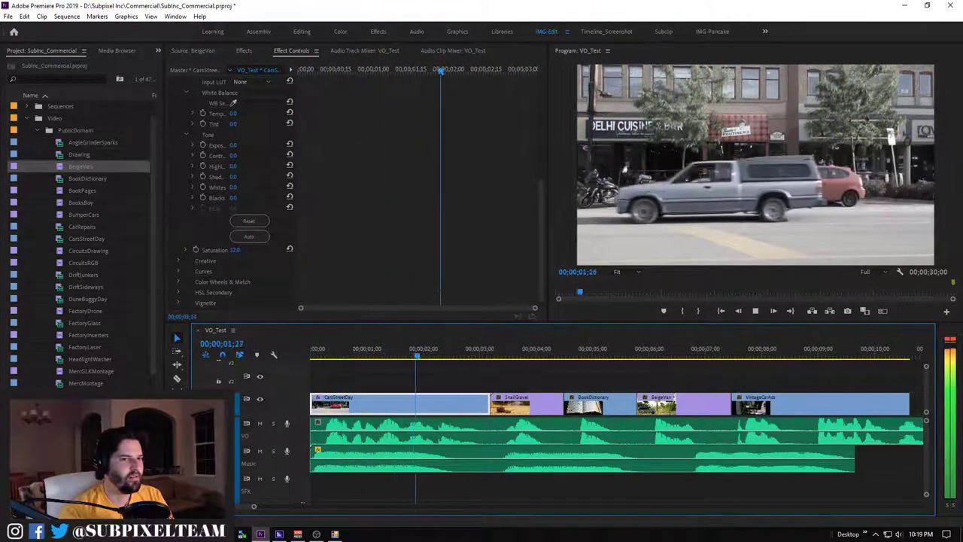
left_click_drag(234, 250, 239, 250)
left_click(234, 250)
type("25")
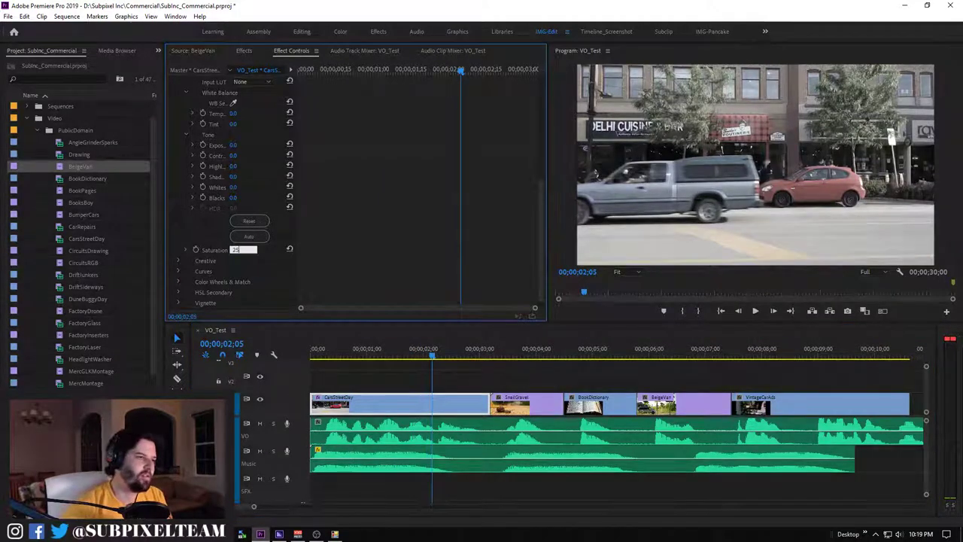
key("Return")
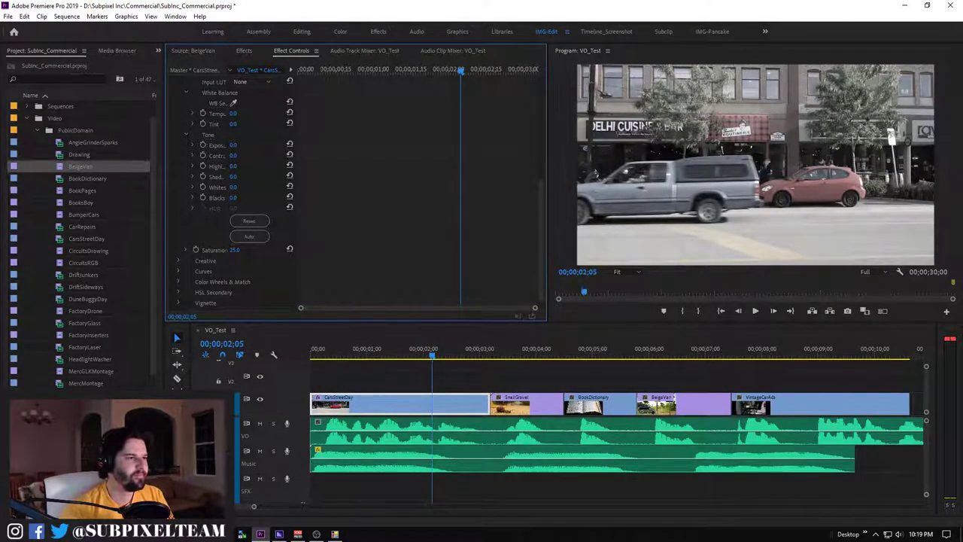
Widen the property column, set Highlights to about -123 and Contrast to 34, keeping Exposure at 0
left_click_drag(297, 188, 397, 188)
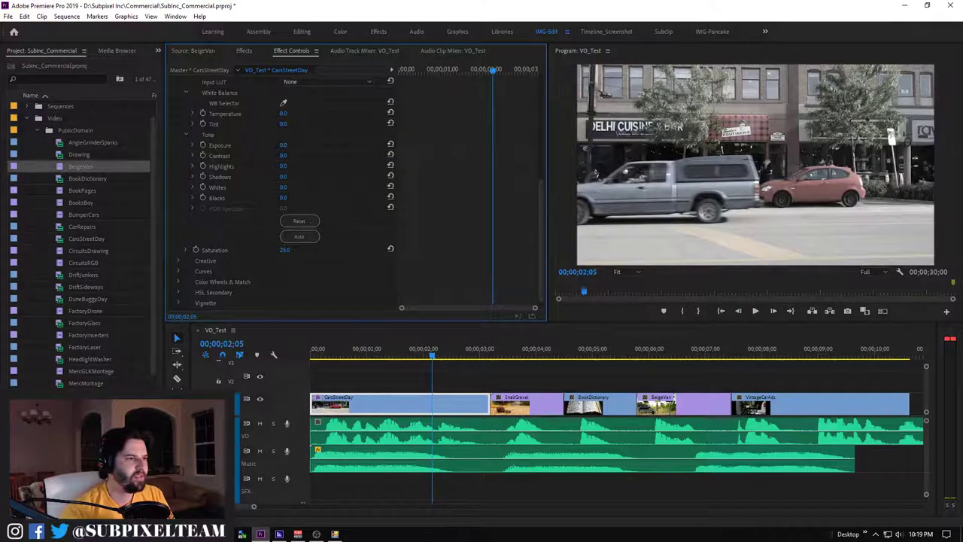
left_click_drag(283, 165, 240, 166)
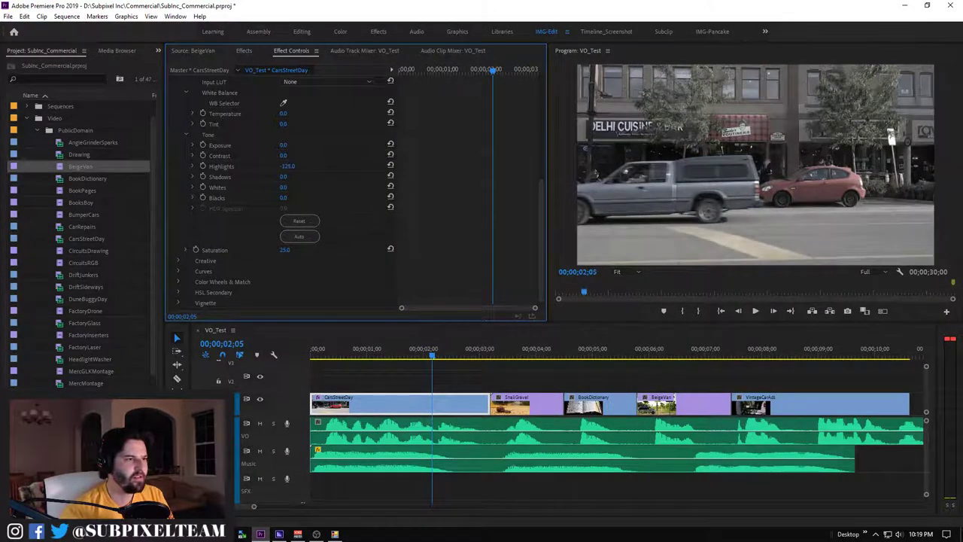
left_click_drag(283, 155, 308, 155)
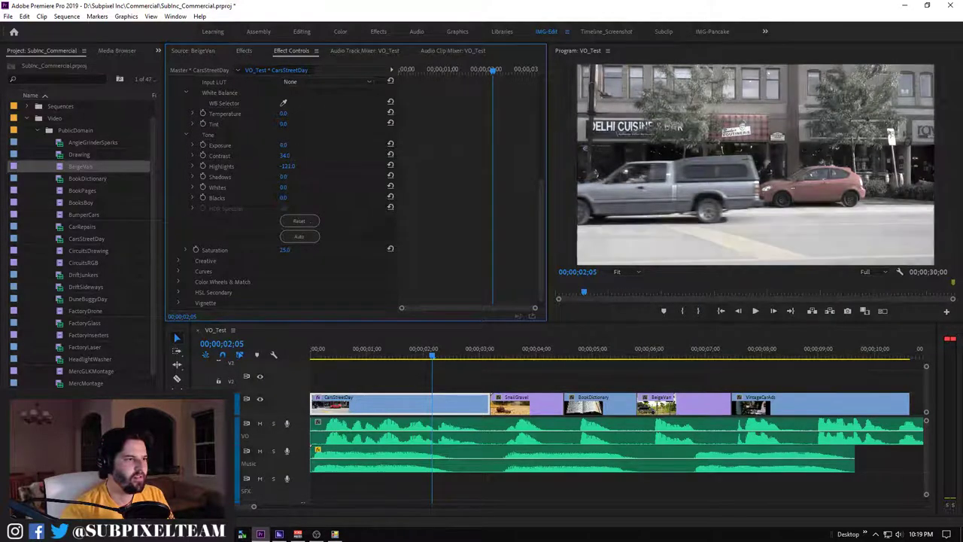
left_click_drag(283, 145, 264, 145)
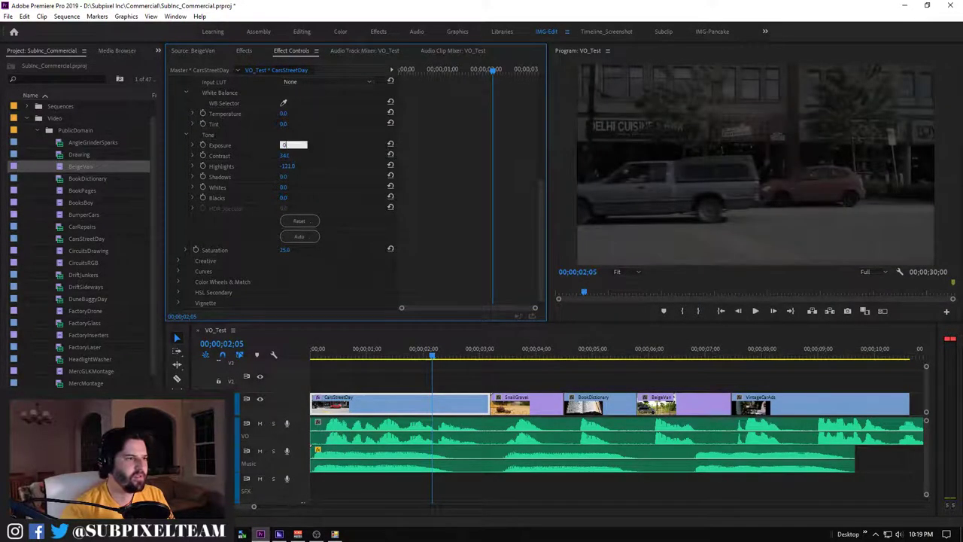
key("Return")
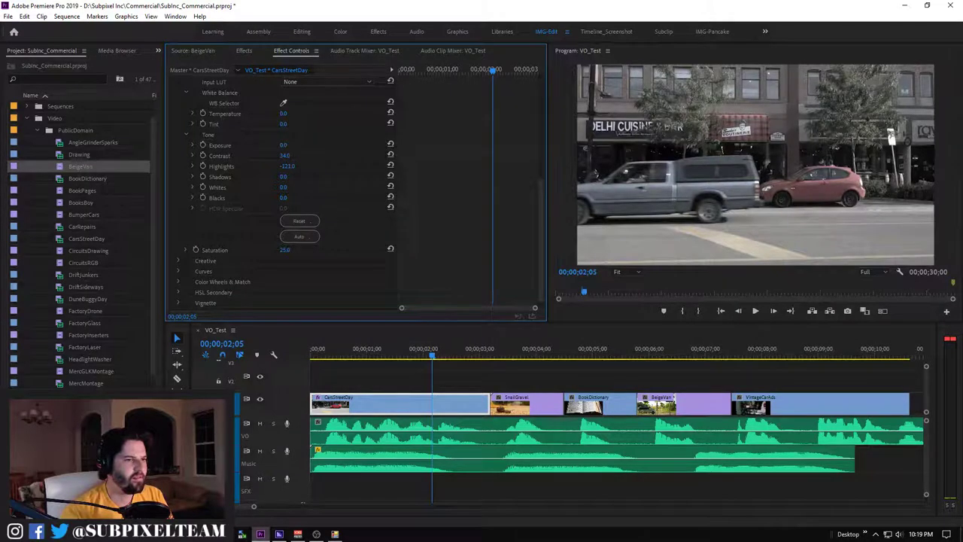
Nudge Shadows to -6 and Blacks to -4, leave Whites at 0, and replay from the start
left_click_drag(283, 176, 316, 176)
left_click_drag(283, 187, 248, 187)
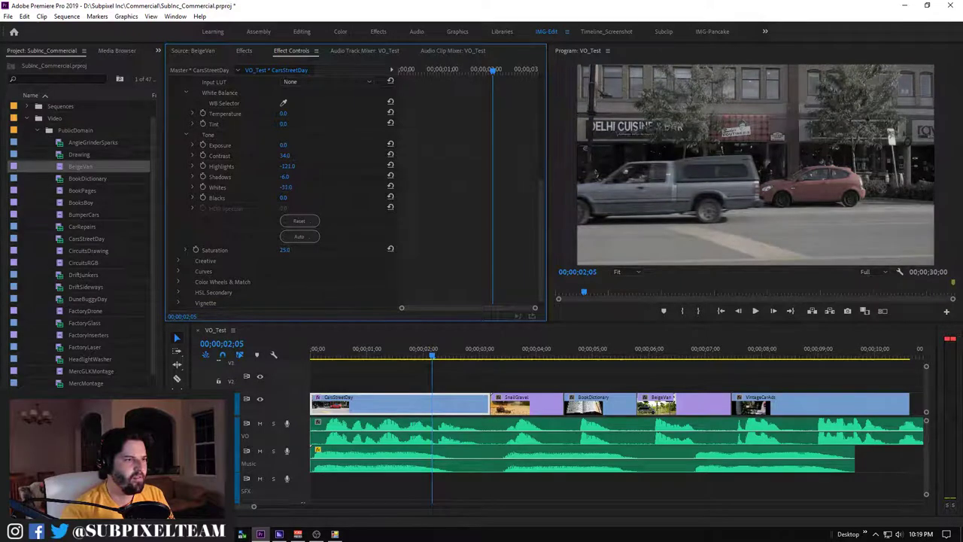
key("ctrl+z")
left_click_drag(283, 197, 280, 198)
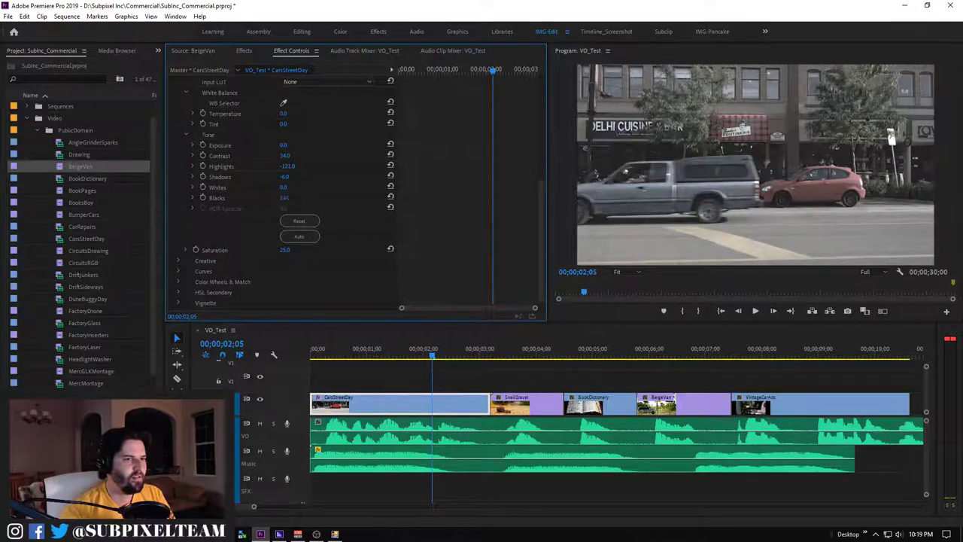
key("Home")
key("space")
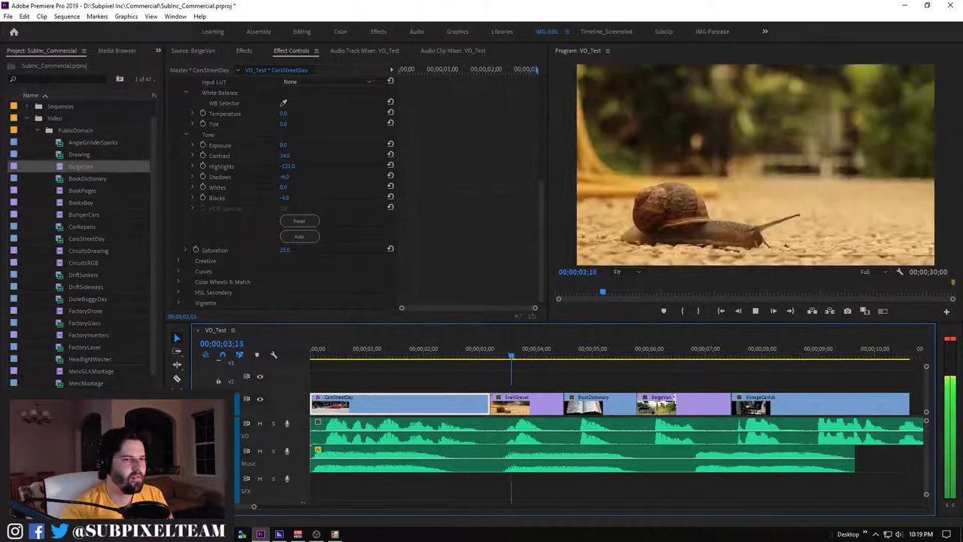
Stop playback and copy the graded CarsStreetDay clip
key("space")
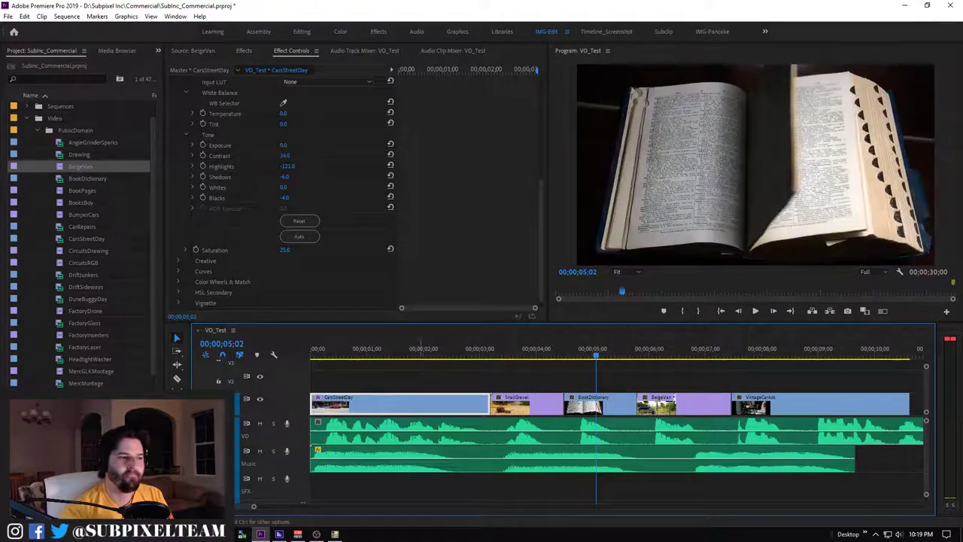
right_click(414, 404)
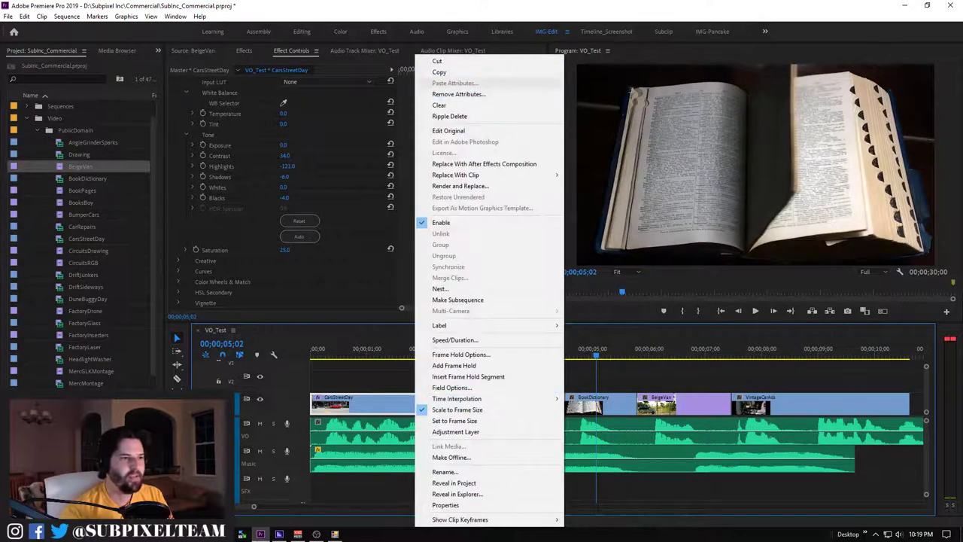
left_click(439, 73)
Paste the attributes onto SnailGravel, BookDictionary, BeigeVan and VintageCarAds, then play back
left_click(526, 404)
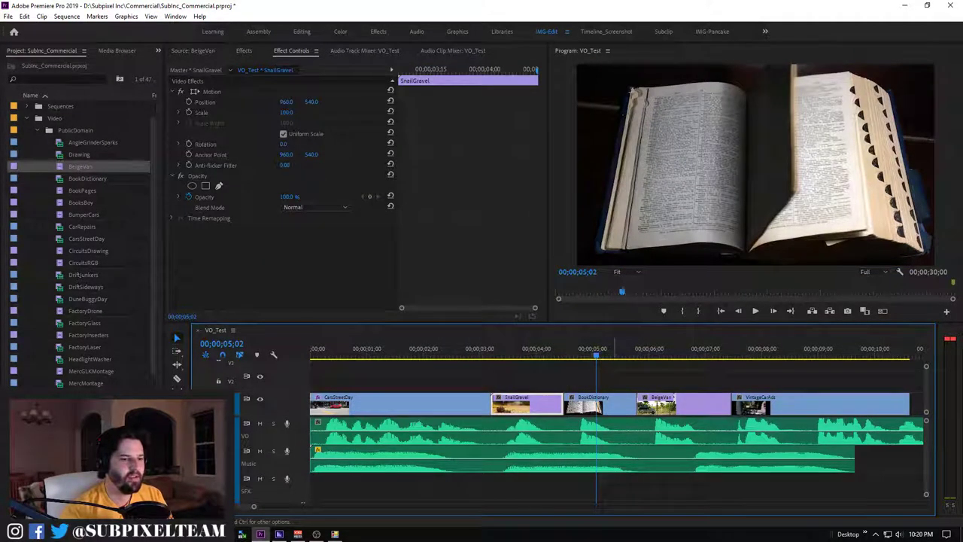
left_click(600, 404, "shift")
left_click(683, 404, "shift")
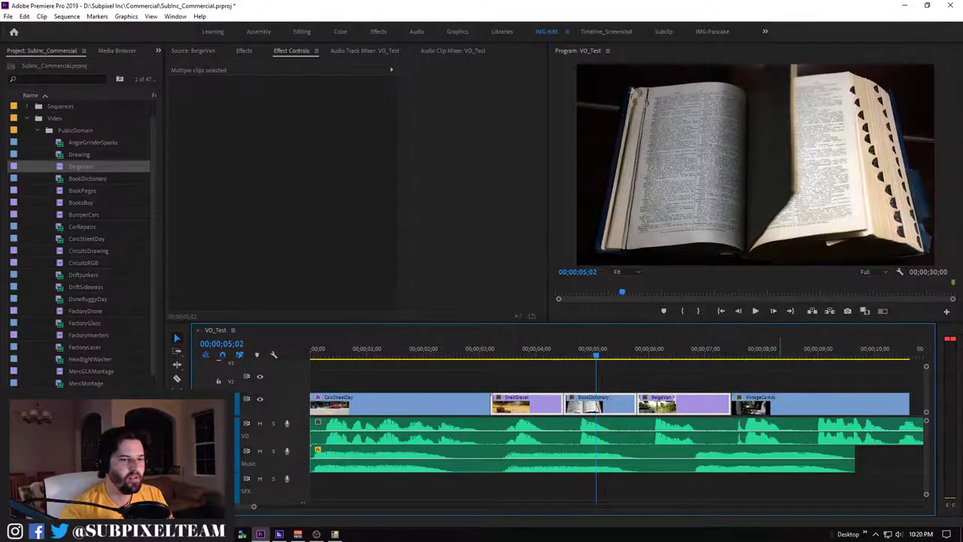
left_click(774, 404, "shift")
right_click(774, 404)
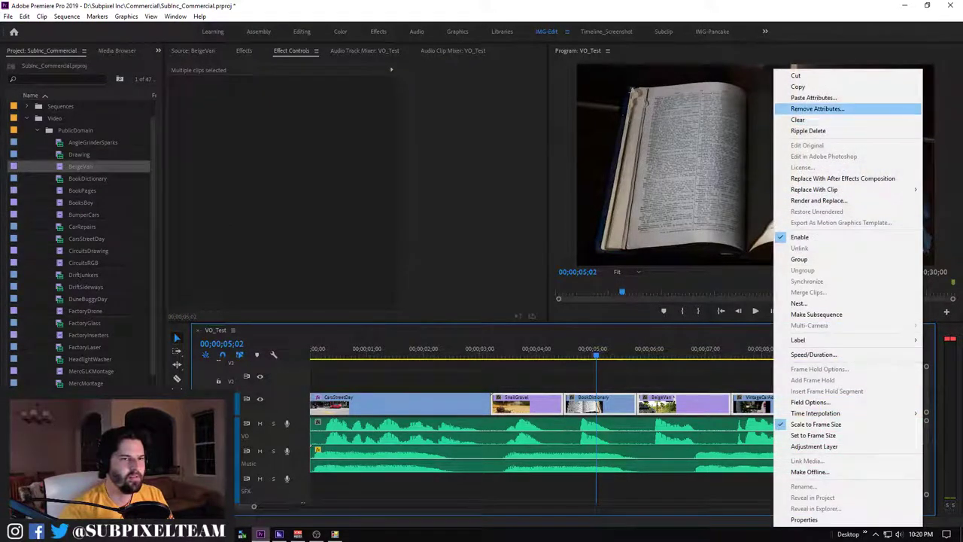
left_click(813, 97)
left_click(504, 428)
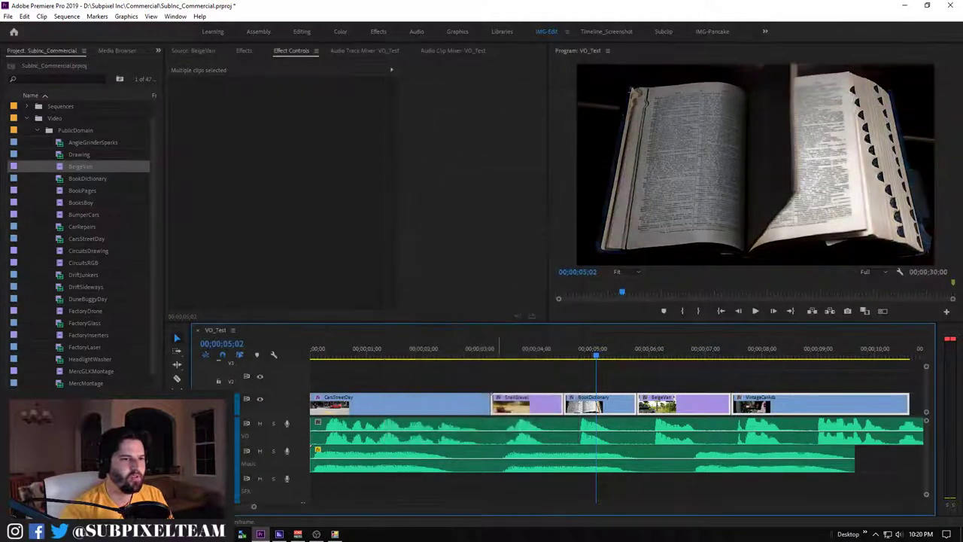
left_click(459, 349)
key("space")
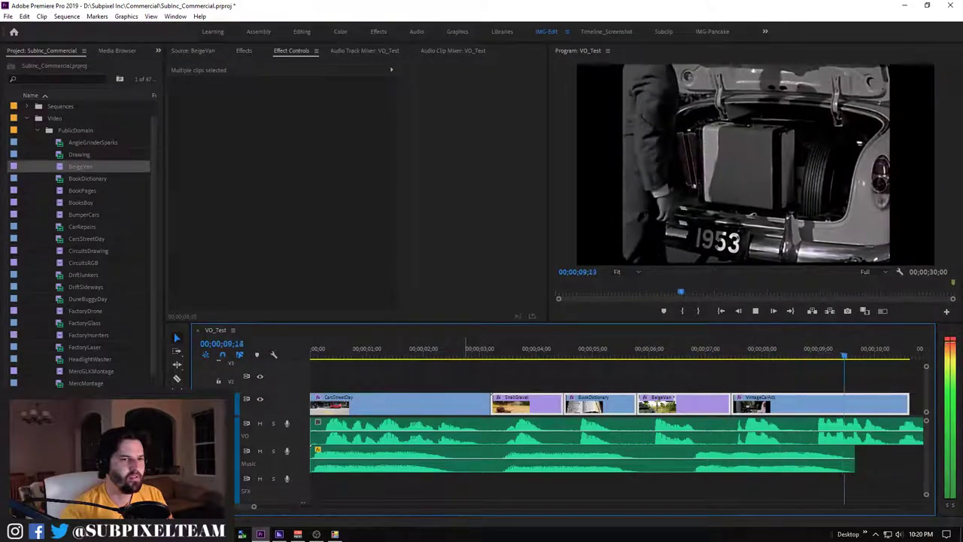
Scroll the timeline back to 00;00, preview the snail shot at 04;04, then park at 01;00 on CarsStreetDay
scroll(617, 436, "up", 3)
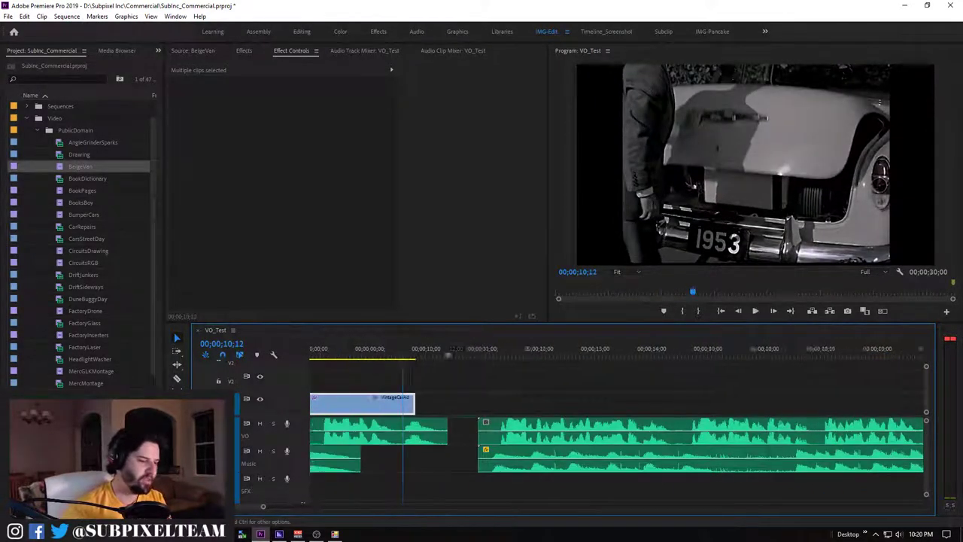
scroll(617, 436, "up", 3)
scroll(617, 436, "up", 3)
scroll(617, 437, "up", 3)
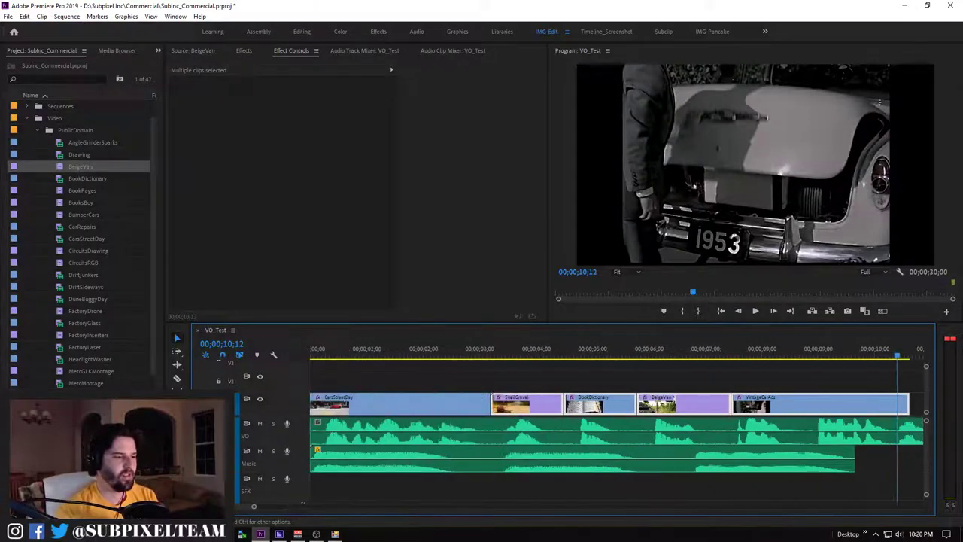
left_click(544, 349)
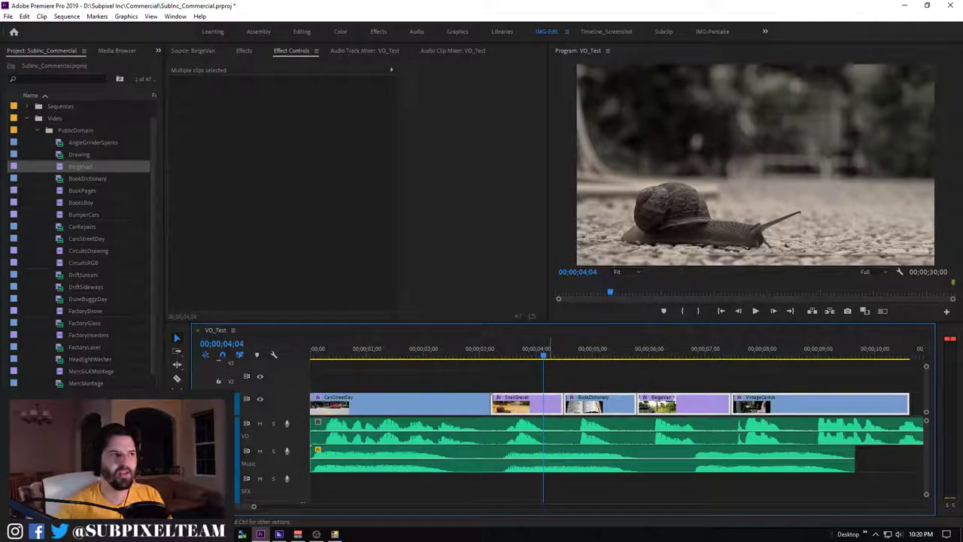
left_click(367, 349)
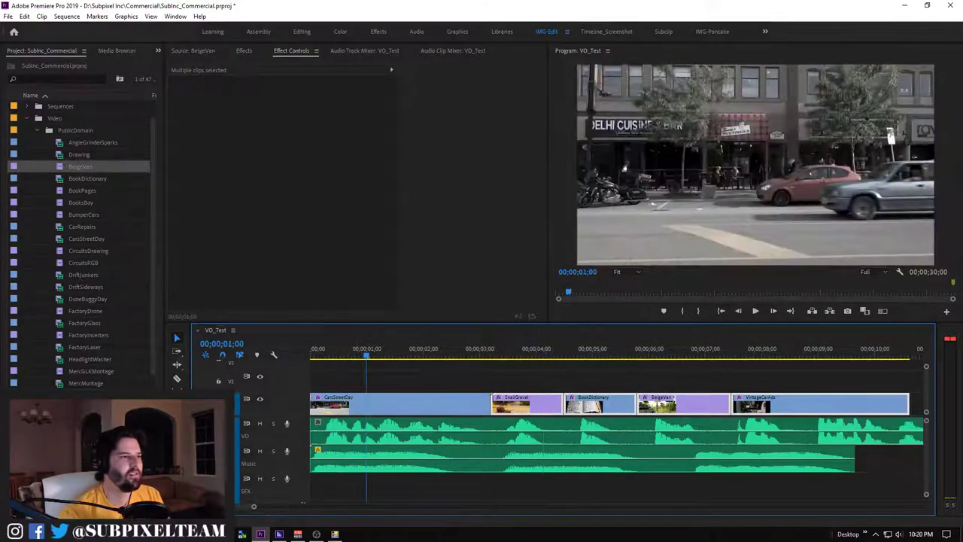
Find Dust & Scratches under Video Effects > Noise & Grain and apply it to CarsStreetDay
key("shift+7")
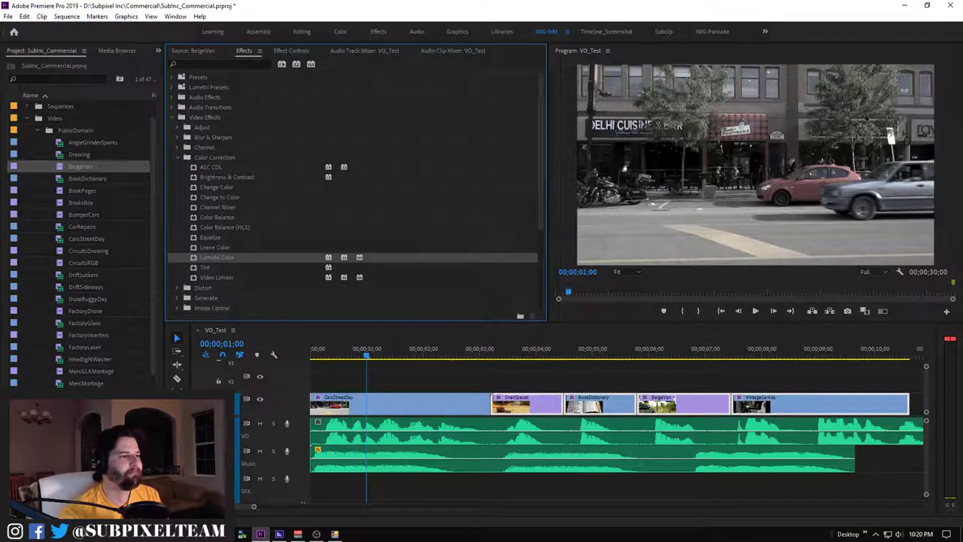
key("Left")
key("Left")
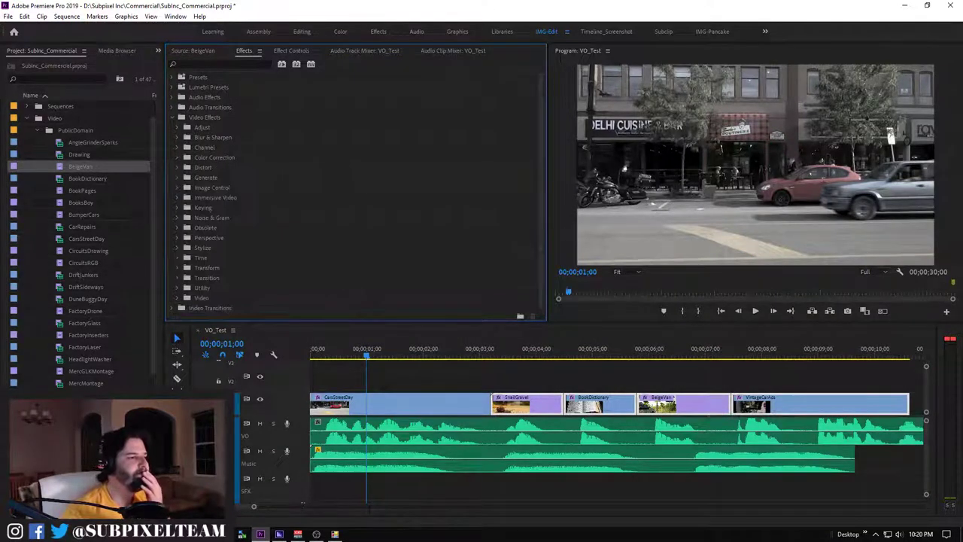
key("Right")
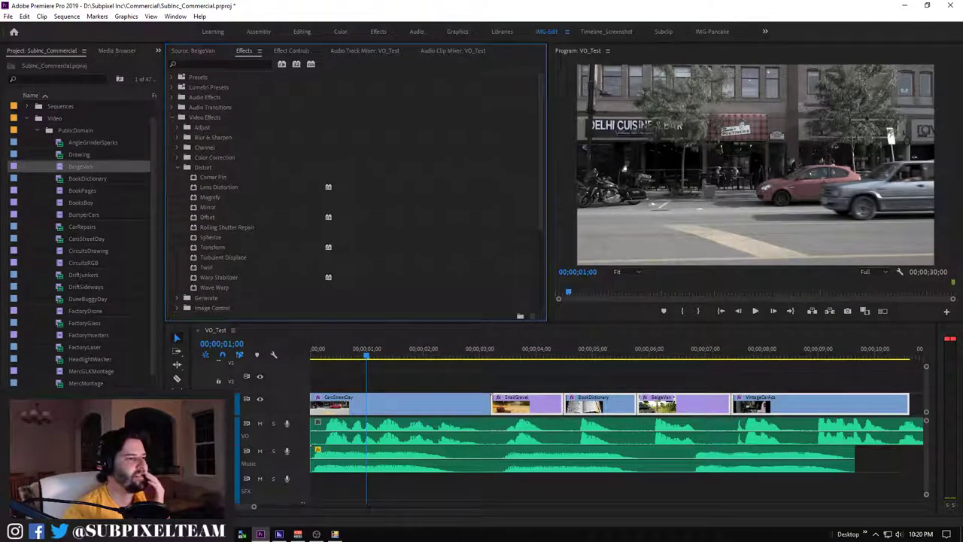
key("Left")
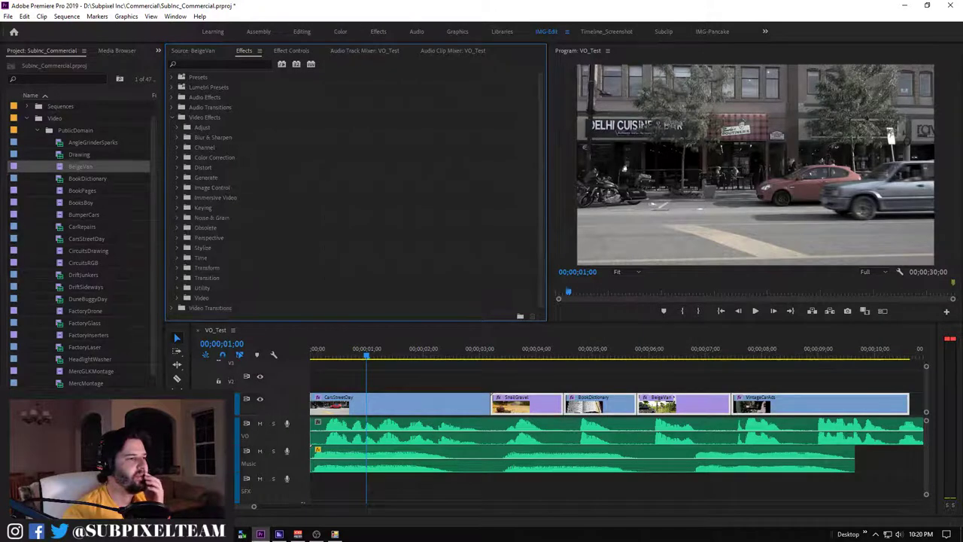
key("Right")
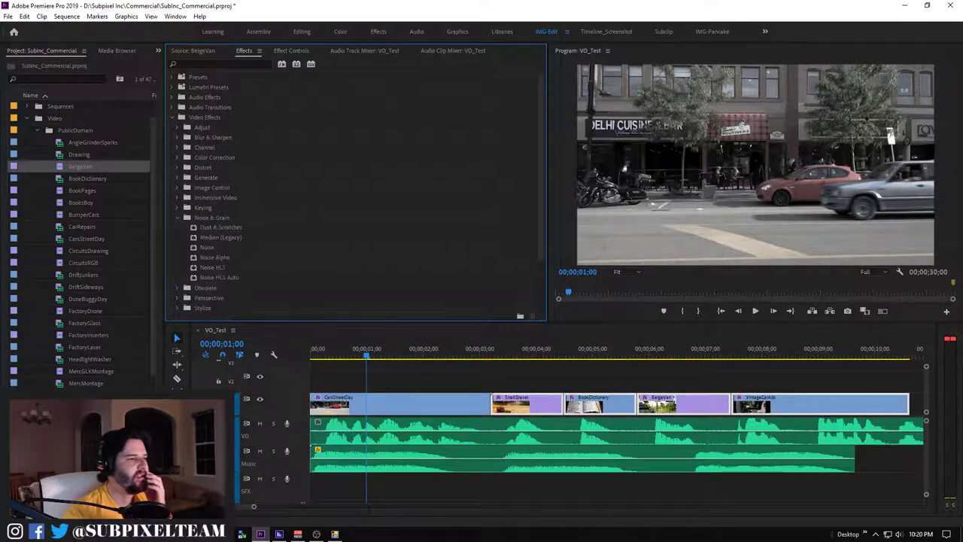
key("Down")
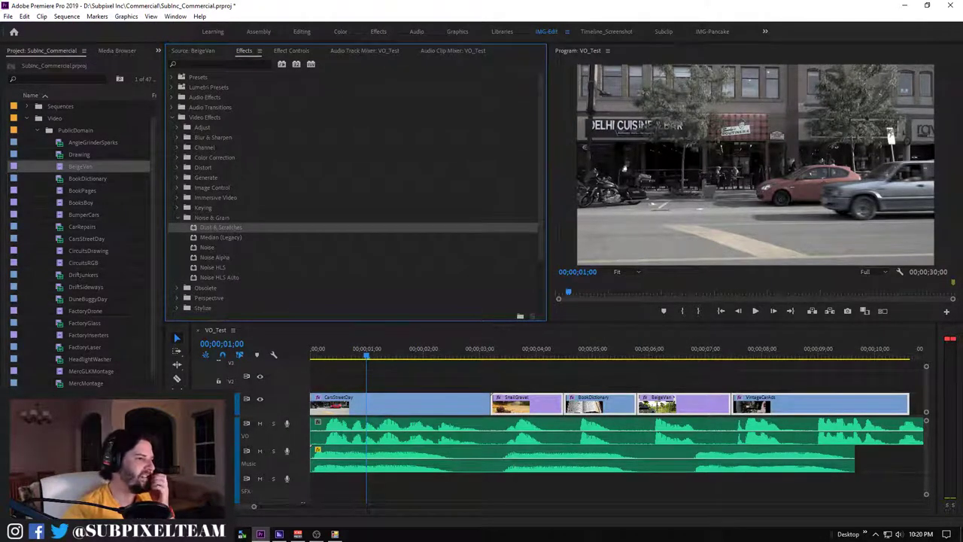
key("d")
key("Return")
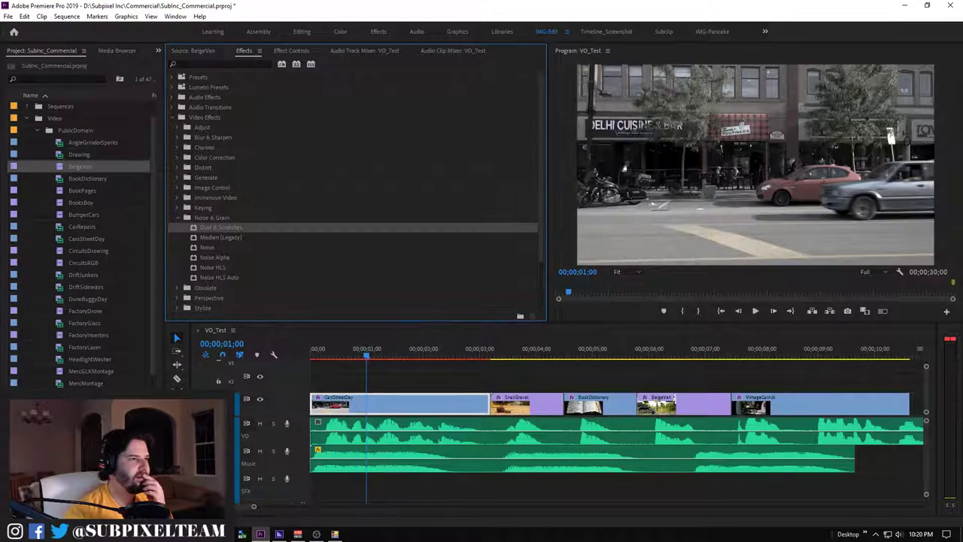
key("shift+5")
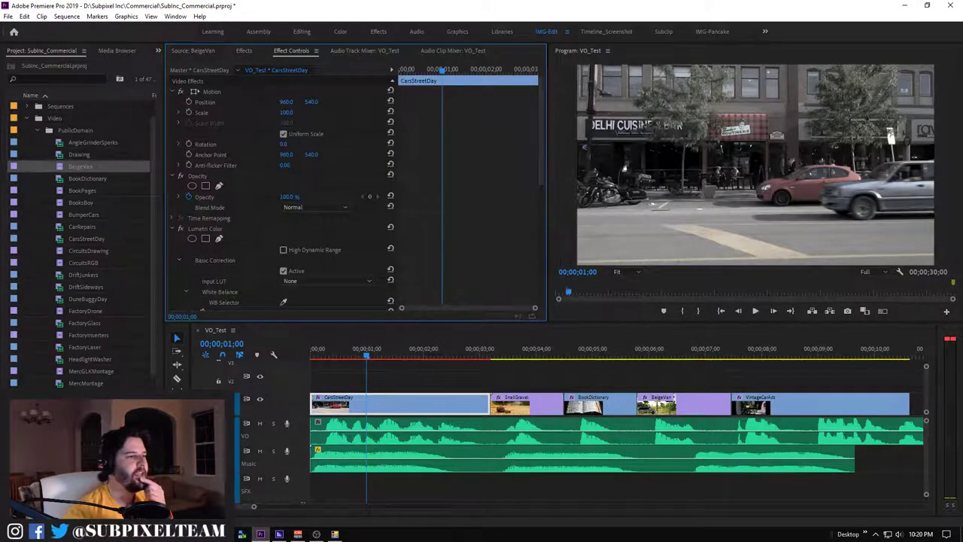
Set the Dust & Scratches Radius to 10 in Effect Controls
scroll(354, 188, "down", 3)
scroll(354, 188, "down", 3)
scroll(354, 189, "down", 3)
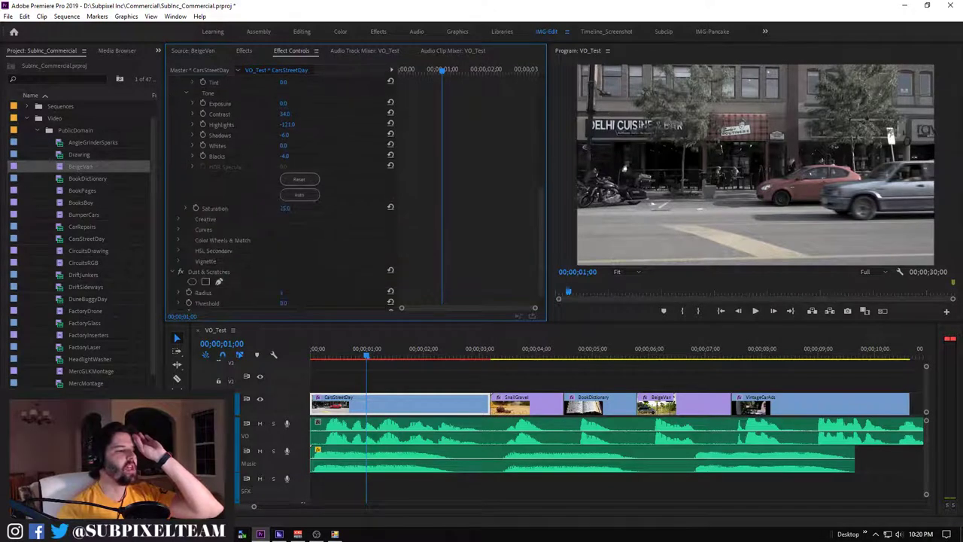
scroll(354, 188, "down", 2)
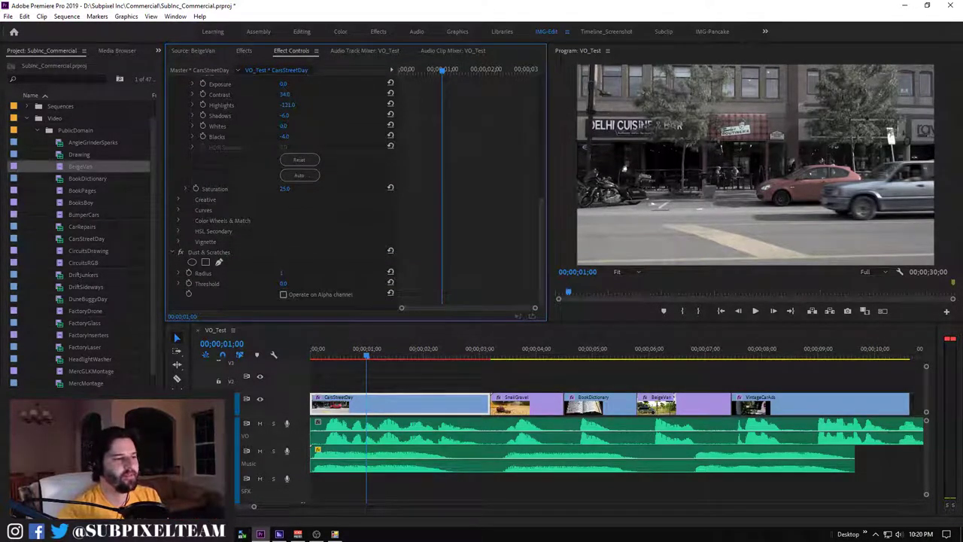
left_click_drag(284, 273, 301, 272)
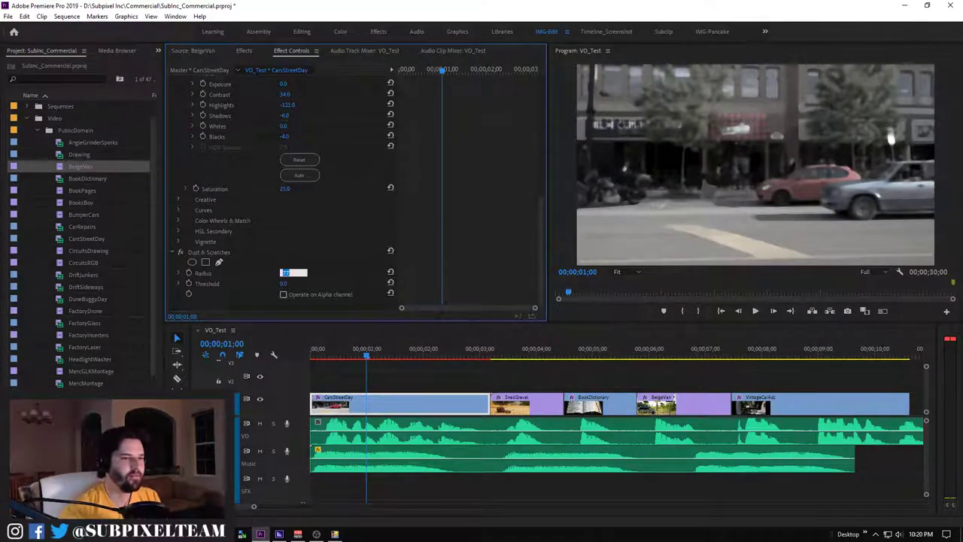
type("10")
key("Return")
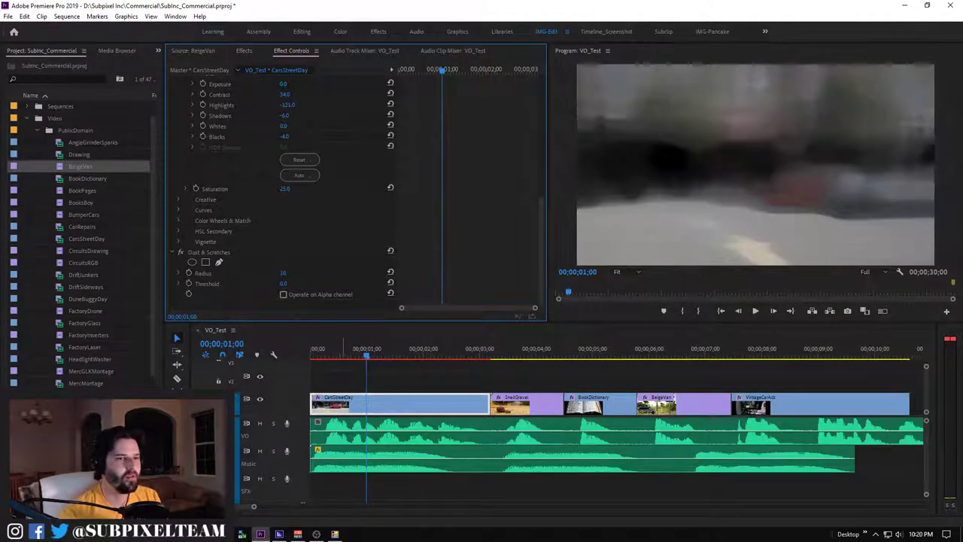
Save the project and play the street clip to judge the radius-10 blur
key("Left")
key("Left")
key("Left")
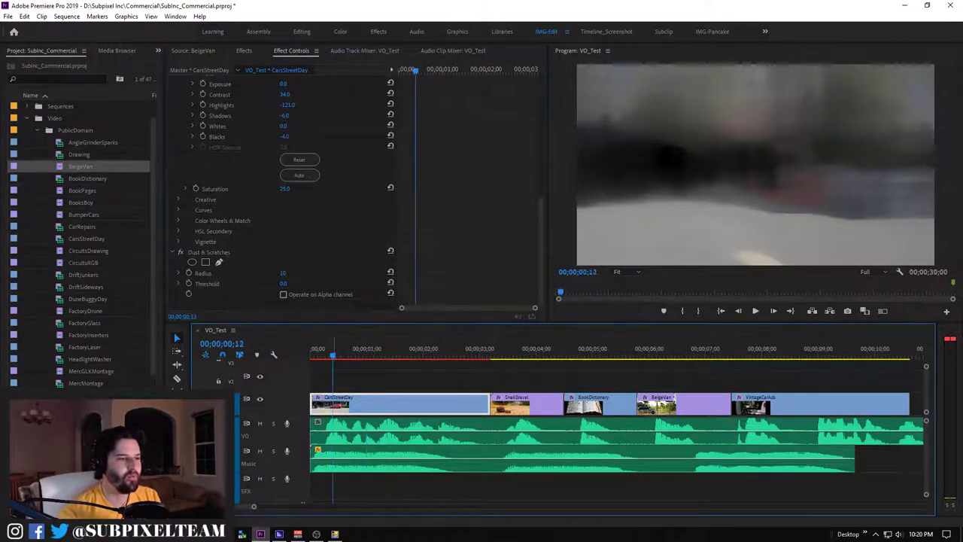
key("ctrl+s")
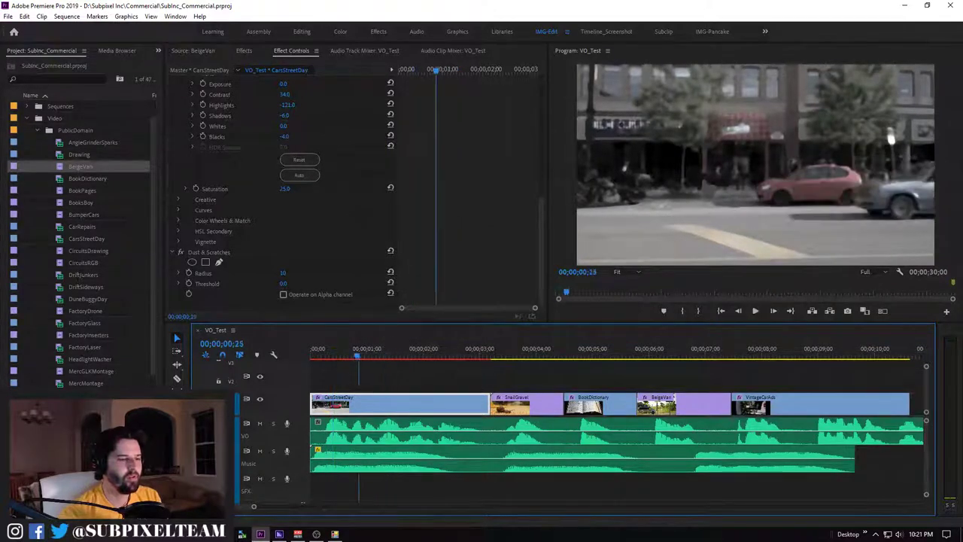
key("space")
key("space")
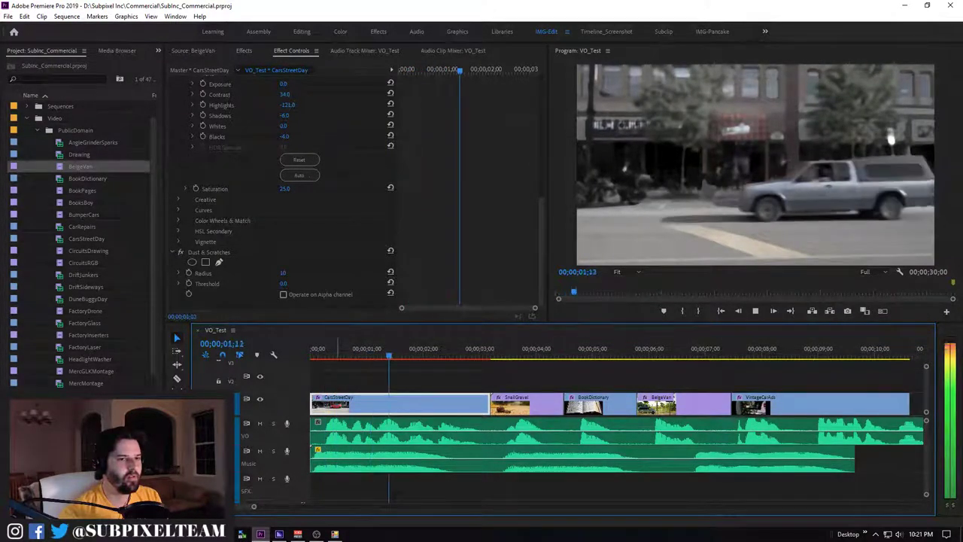
key("space")
Return the Dust & Scratches Radius to 1 and replay the sequence from the start
key("shift+5")
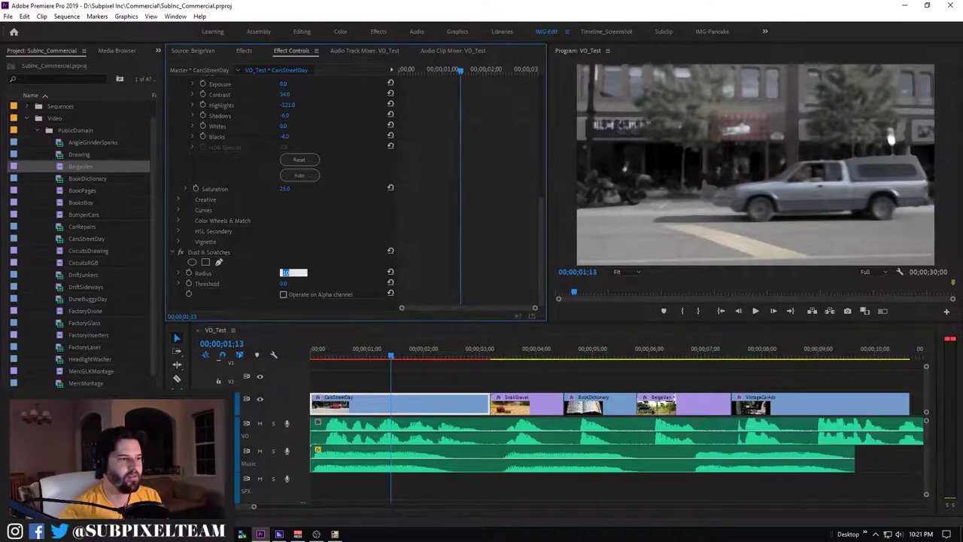
key("Return")
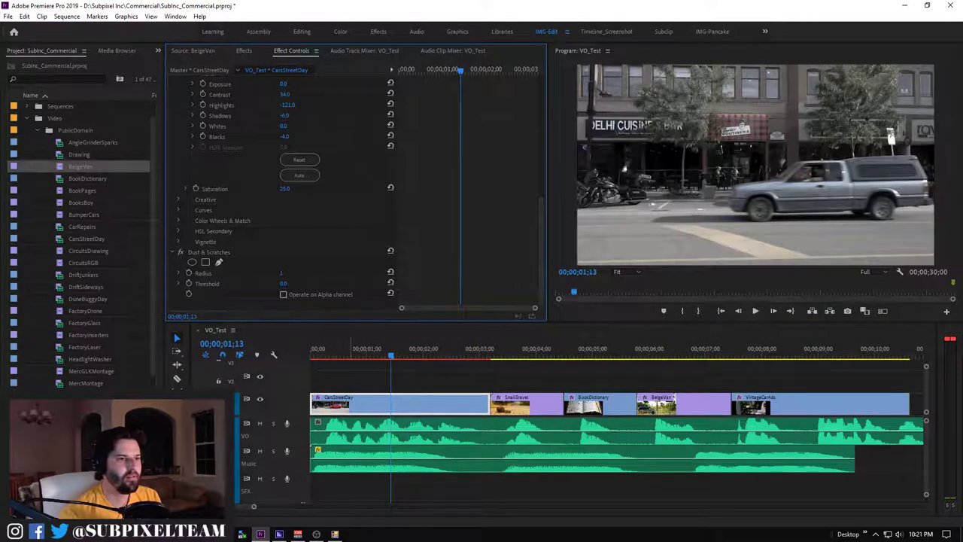
key("shift+3")
key("Home")
key("space")
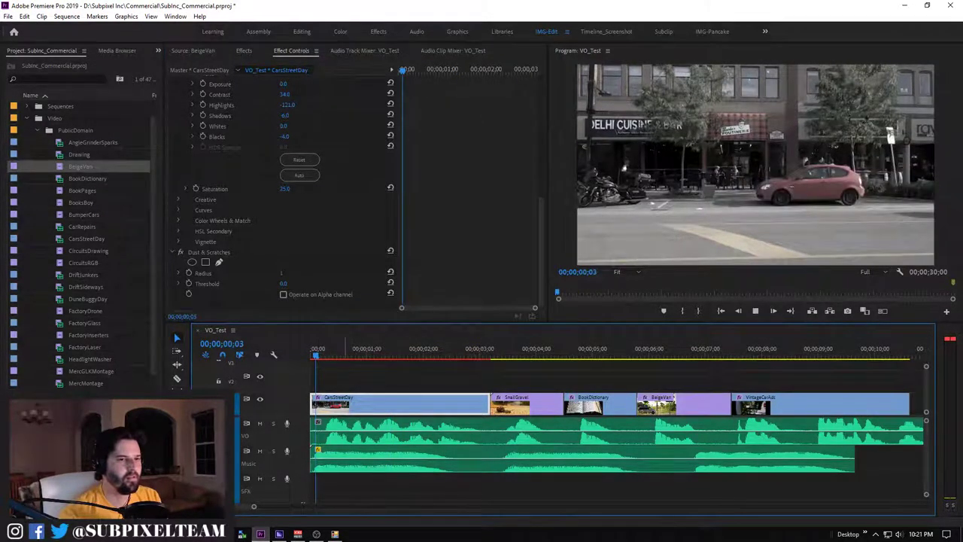
key("space")
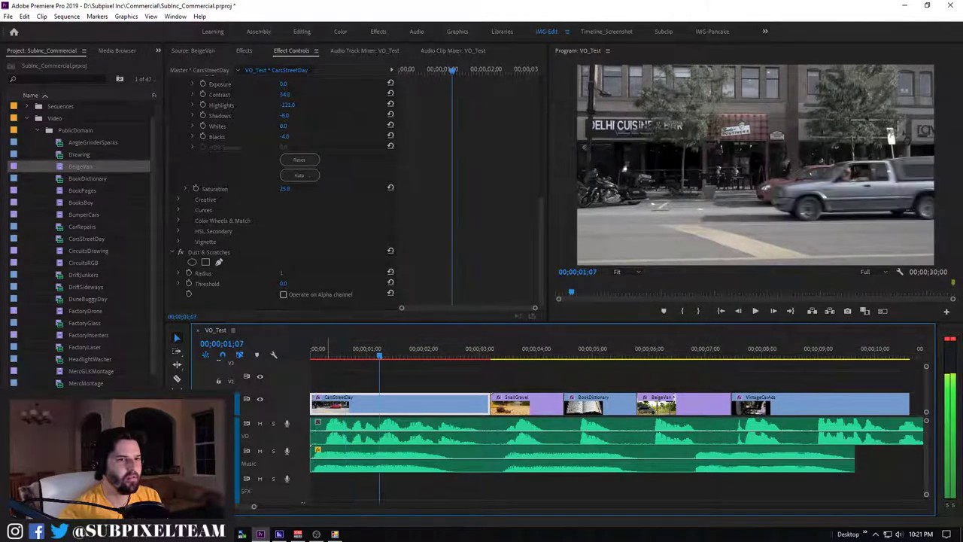
key("shift+4")
key("shift+grave")
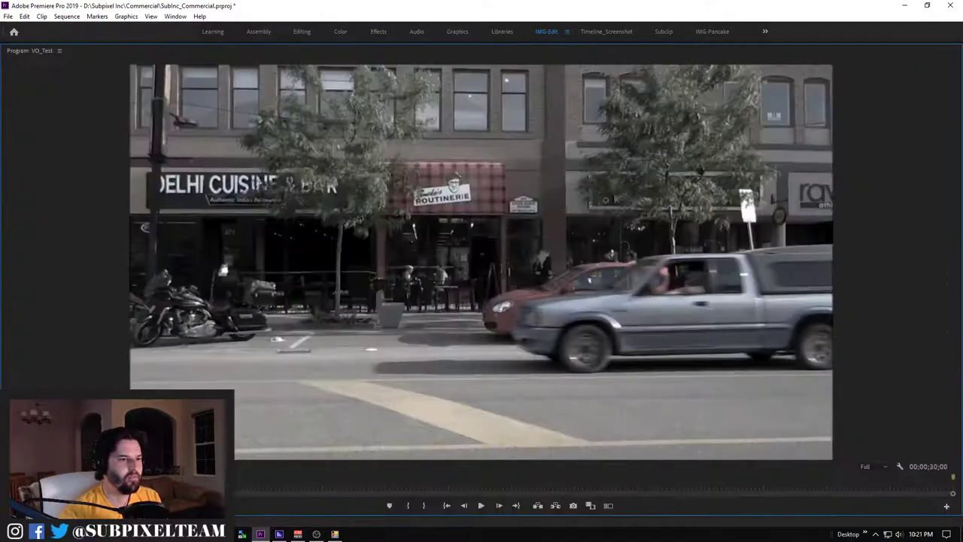
key("space")
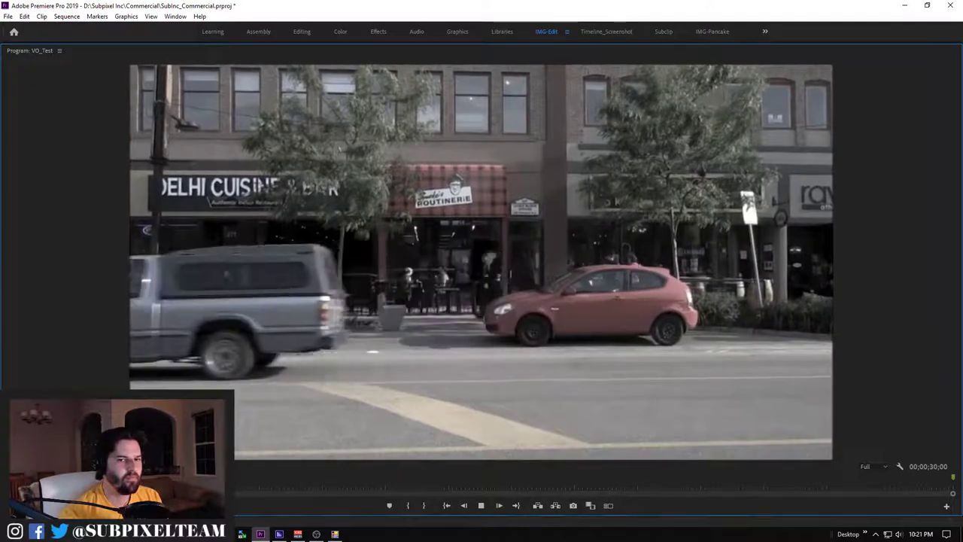
key("space")
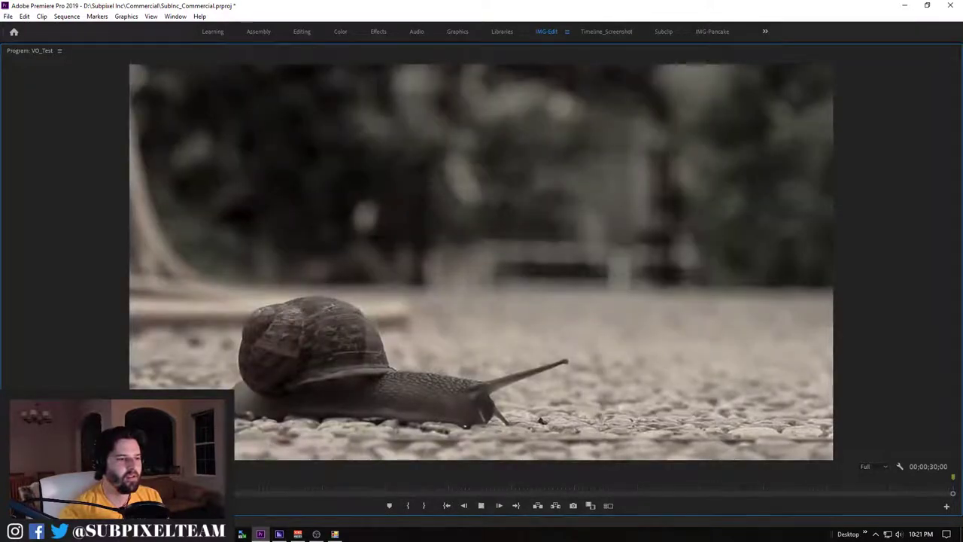
key("shift+grave")
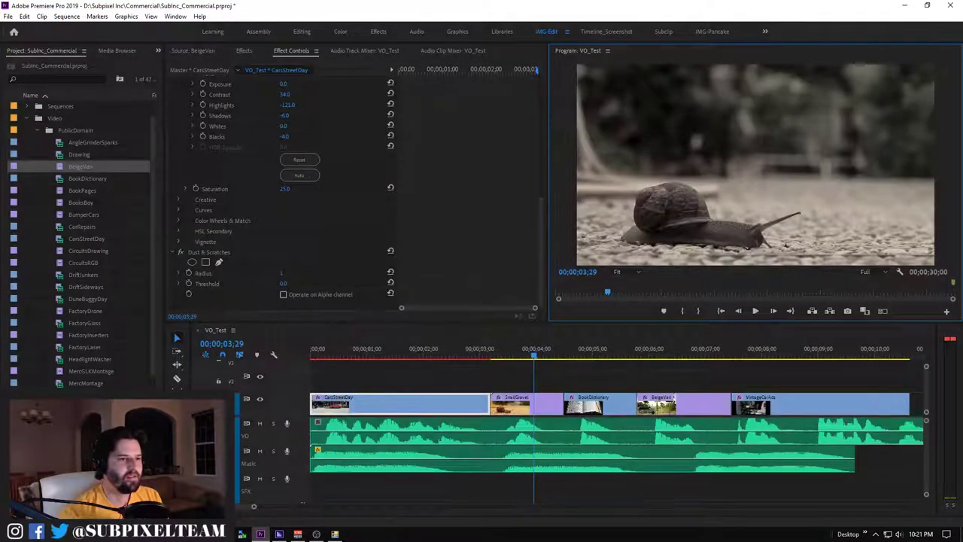
key("j")
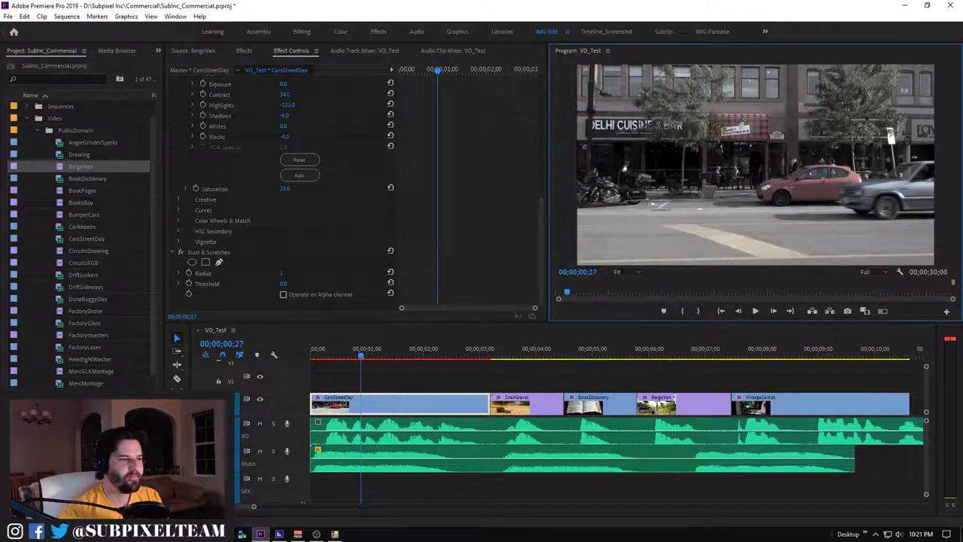
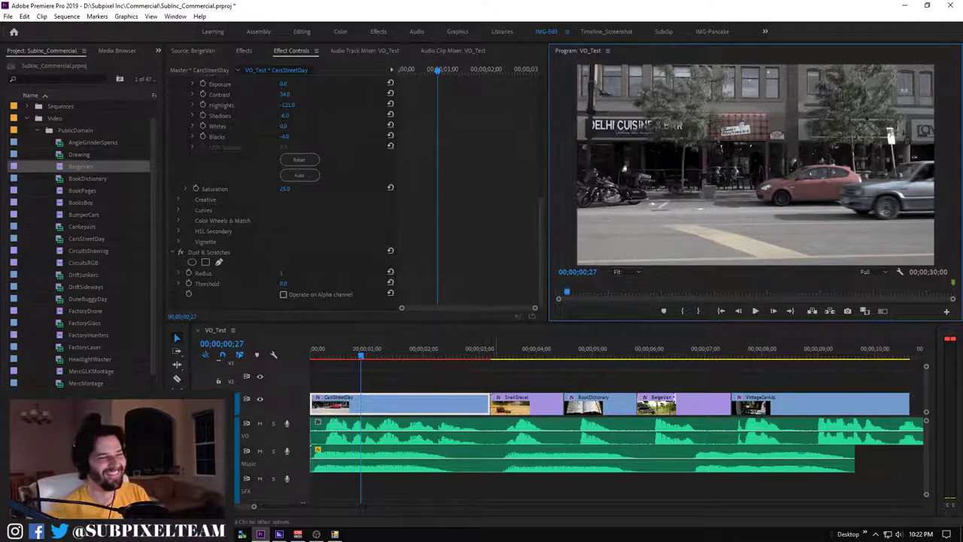
Play the opening of the VO_Test sequence from the start, then stop back at the beginning
key("Home")
key("space")
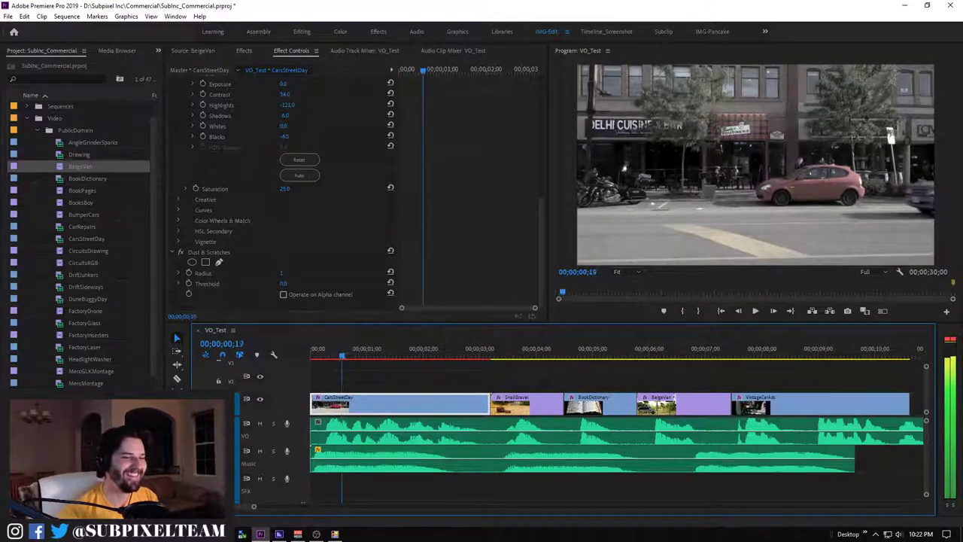
key("space")
key("Home")
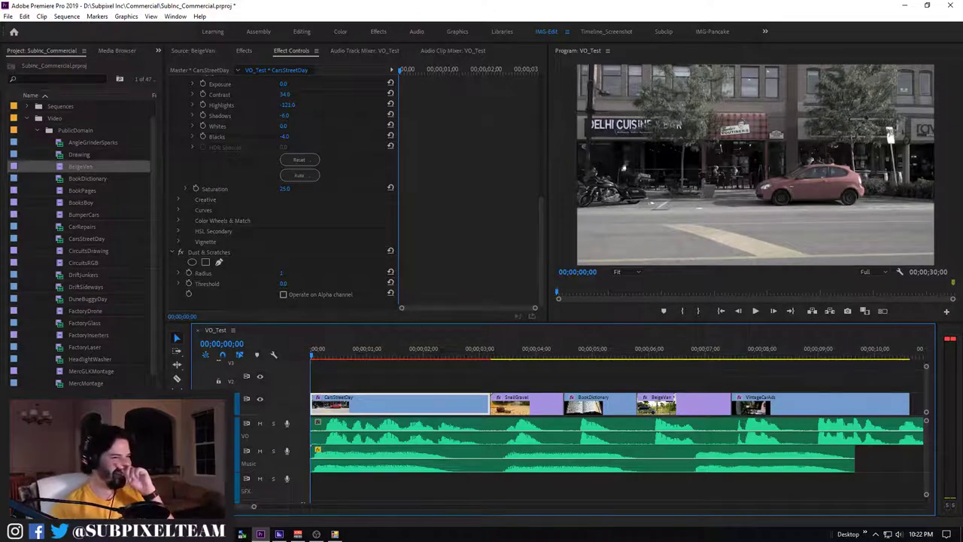
Save the Subinc_Commercial project and zoom the timeline out
key("ctrl+s")
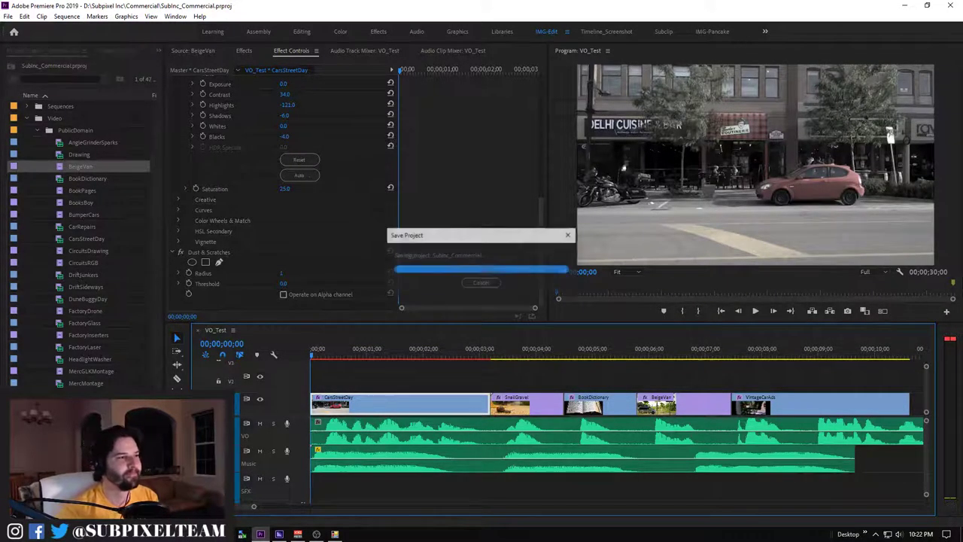
scroll(617, 437, "down", 2)
scroll(617, 436, "down", 2)
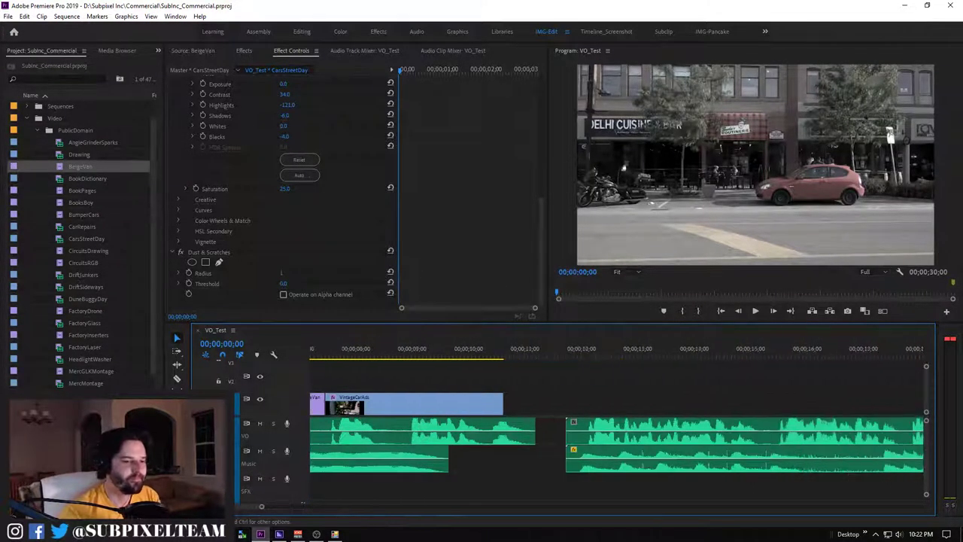
scroll(617, 437, "down", 2)
scroll(617, 436, "down", 3)
scroll(617, 436, "down", 2)
scroll(617, 436, "up", 2)
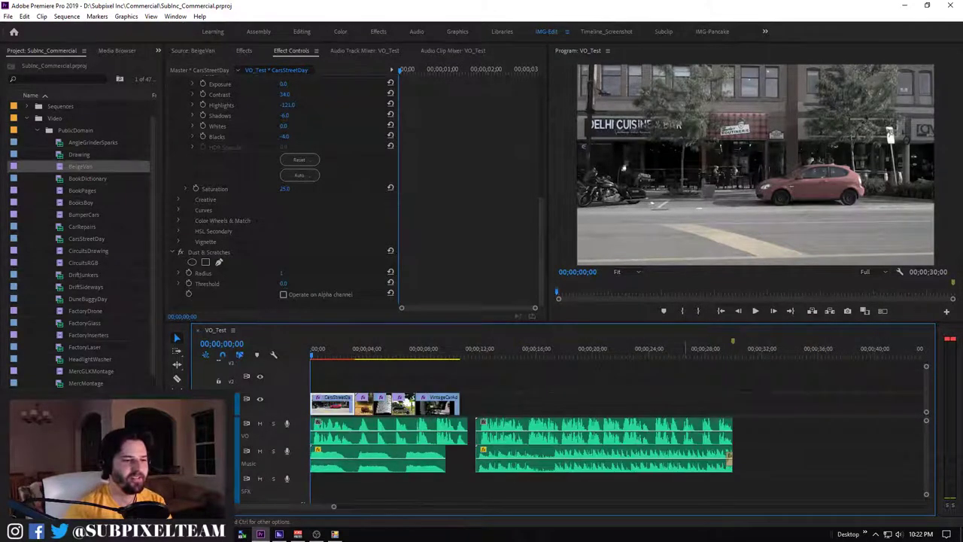
left_click(695, 348)
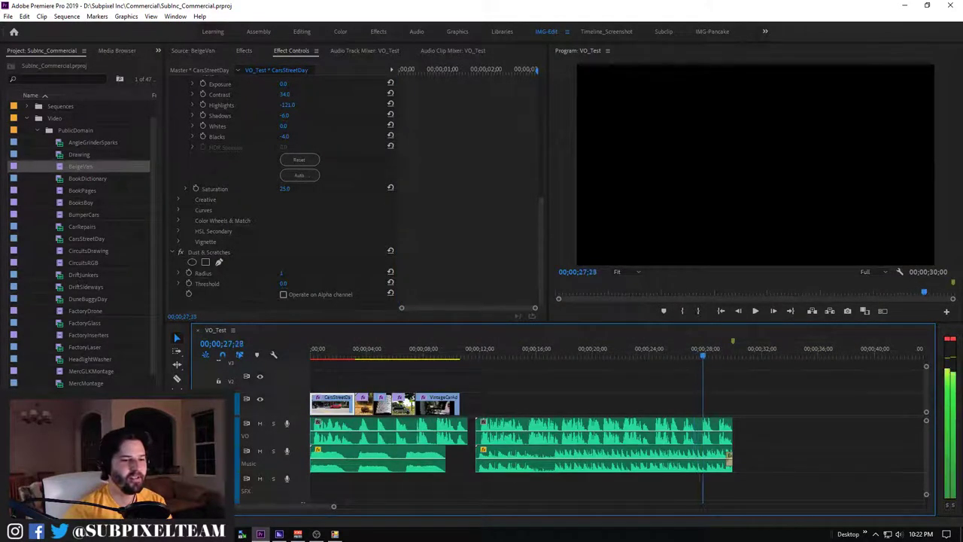
scroll(617, 437, "up", 3)
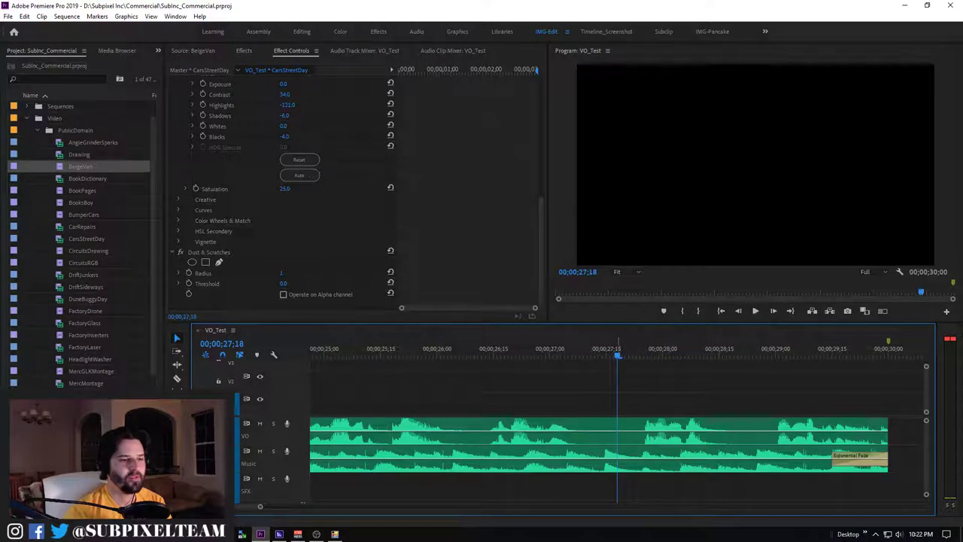
key("Right")
key("Right")
key("Right")
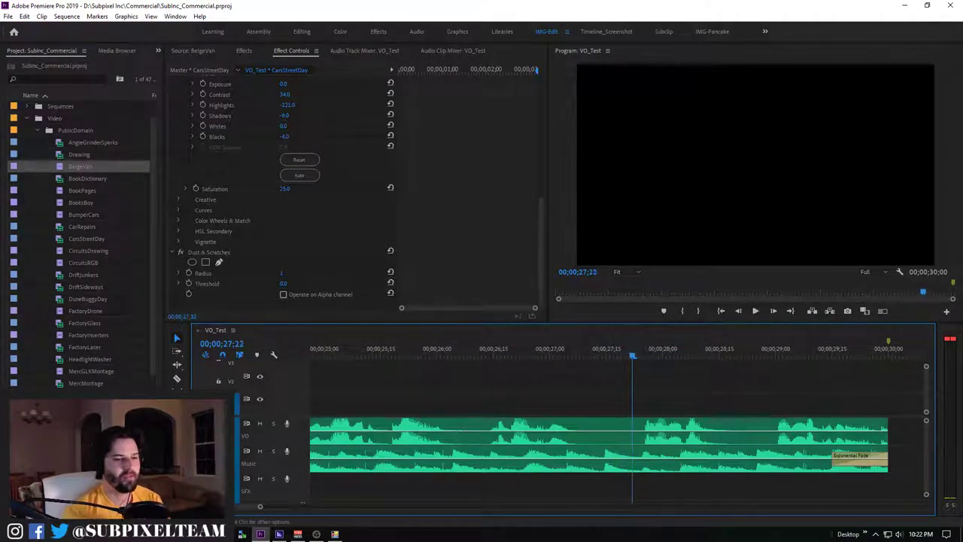
scroll(602, 444, "down", 2)
scroll(602, 437, "down", 1)
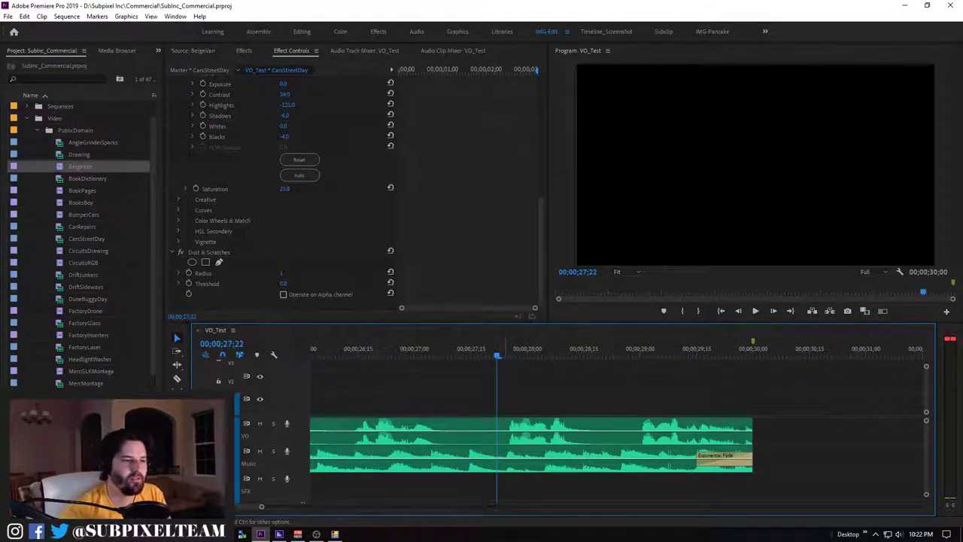
key("Right")
key("Right")
key("Right")
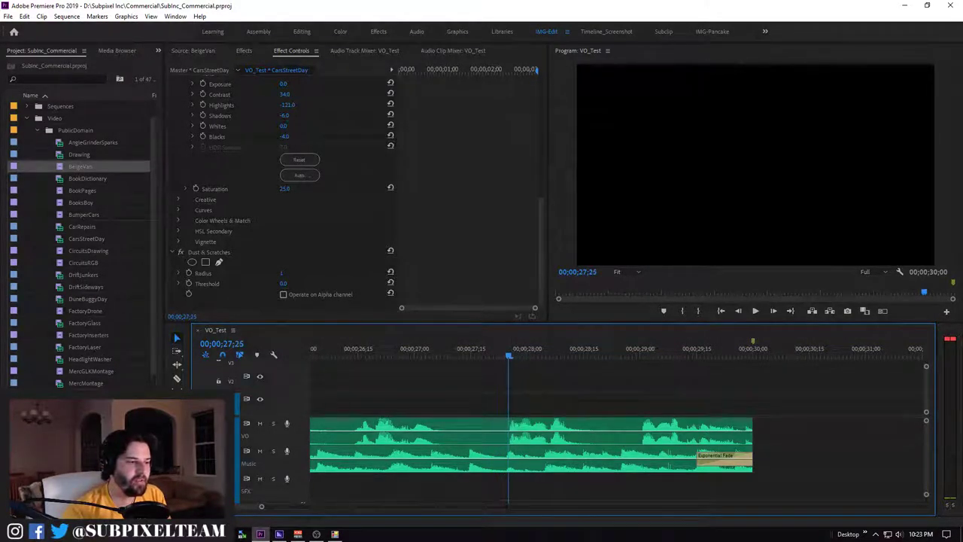
key("space")
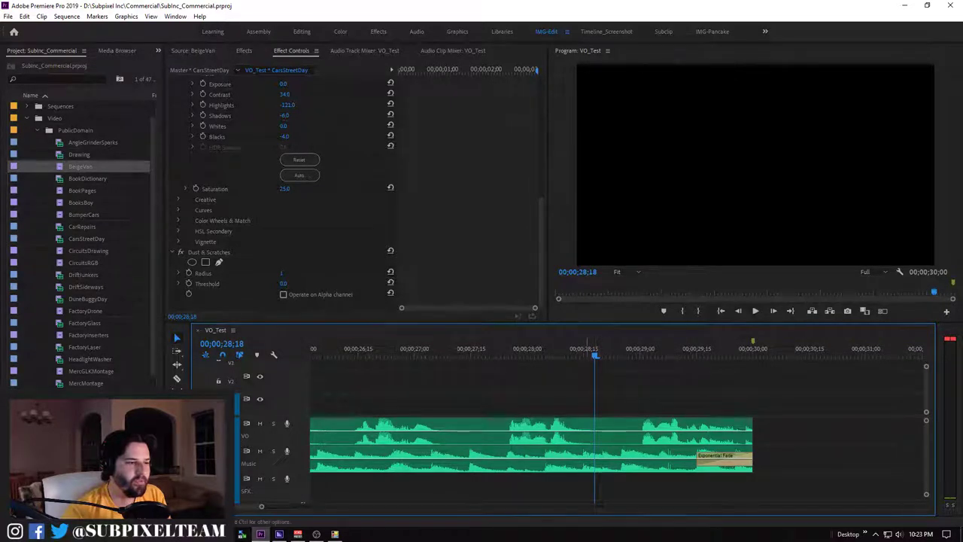
key("shift+Left")
key("shift+Left")
key("shift+Left")
key("space")
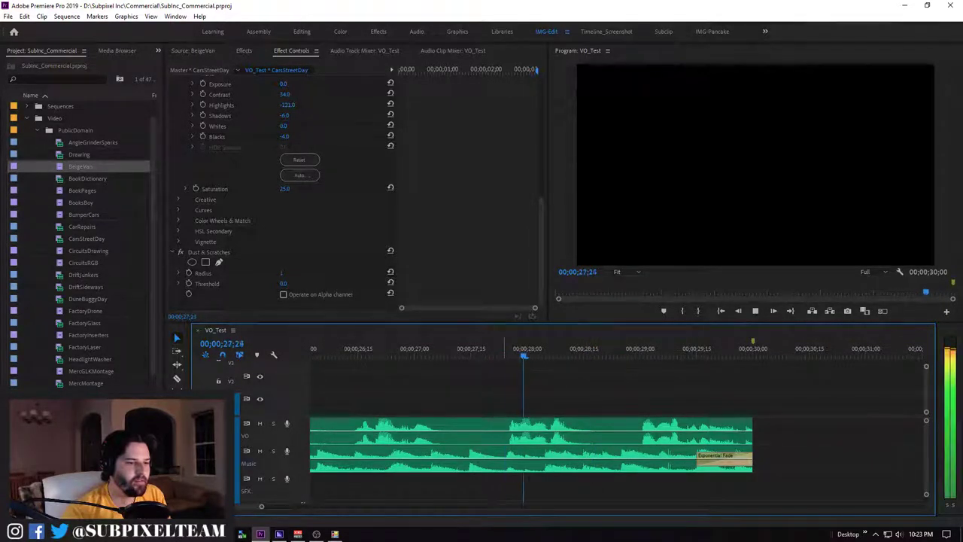
key("space")
key("Left")
key("Left")
key("Left")
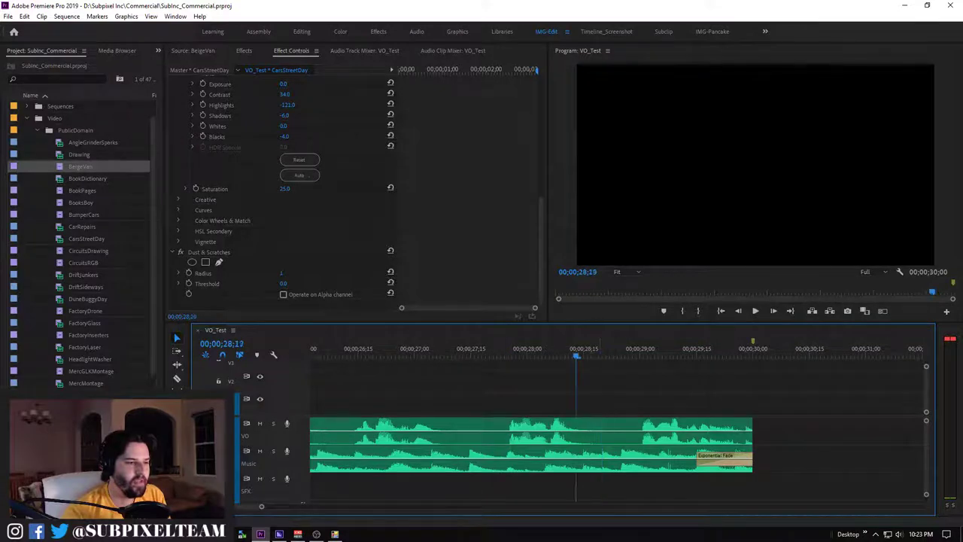
key("shift+Left")
key("shift+Left")
key("shift+Left")
key("space")
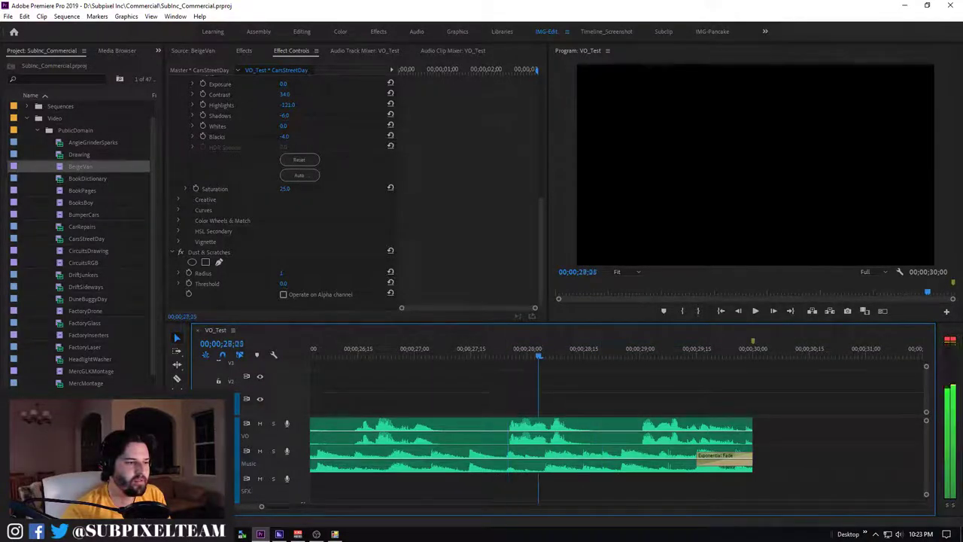
key("space")
key("Left")
key("Left")
key("Left")
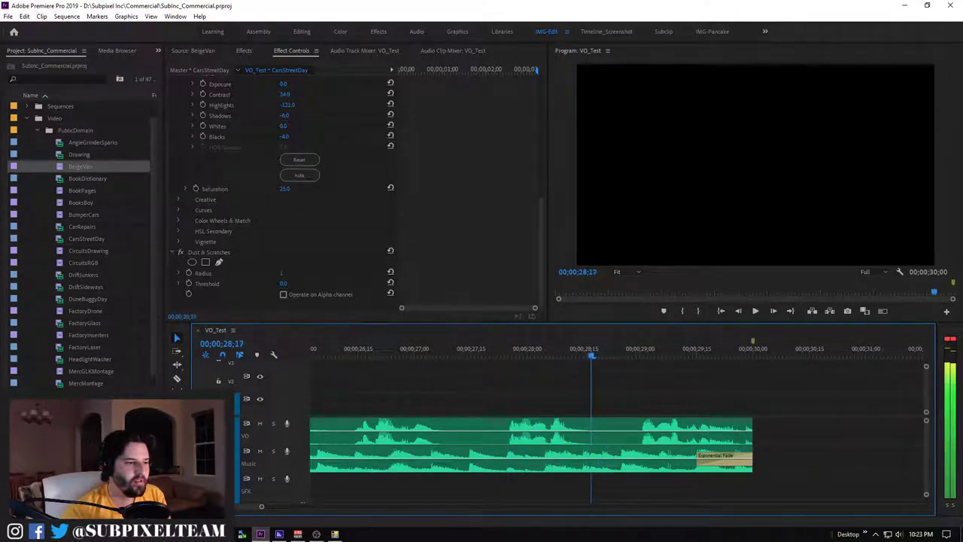
key("space")
key("space")
key("Left")
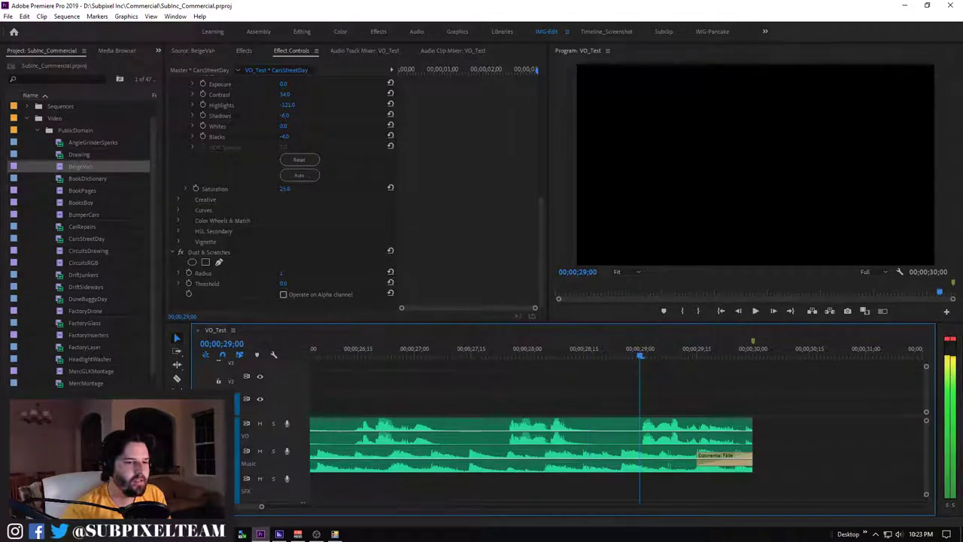
key("Right")
key("Left")
key("Right")
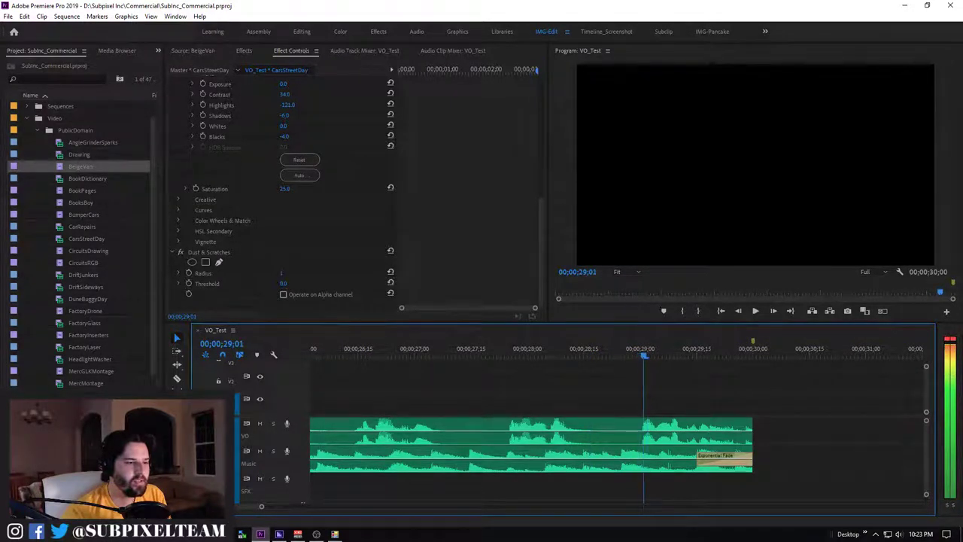
key("Left")
key("space")
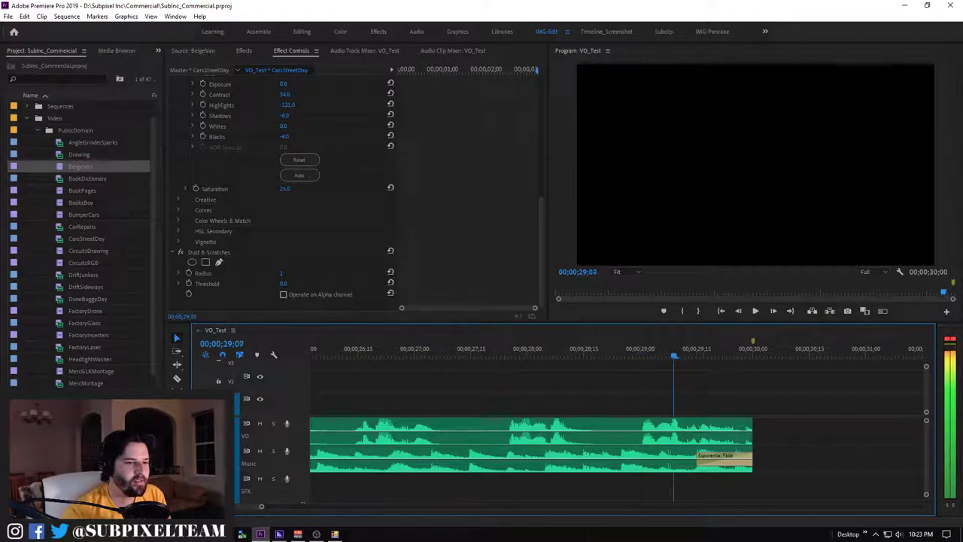
key("space")
key("space")
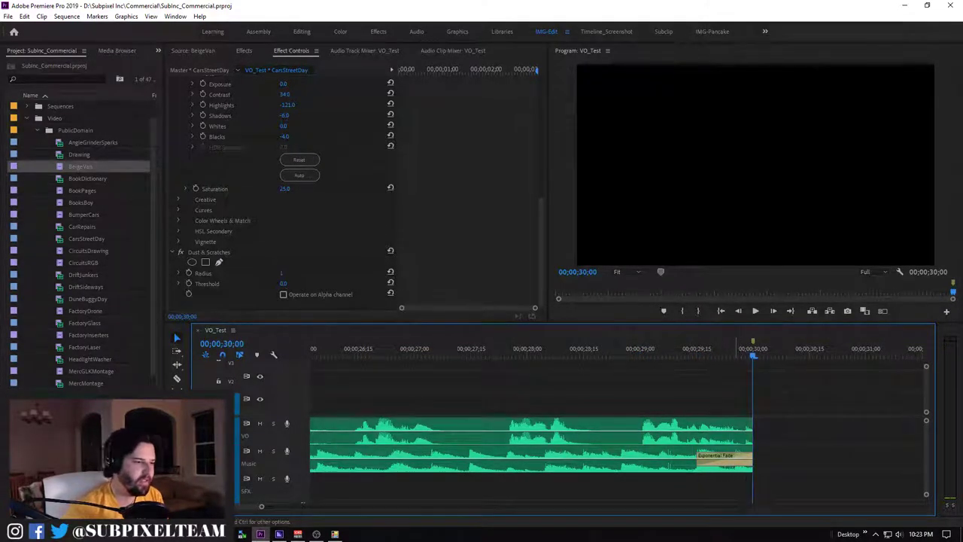
key("minus")
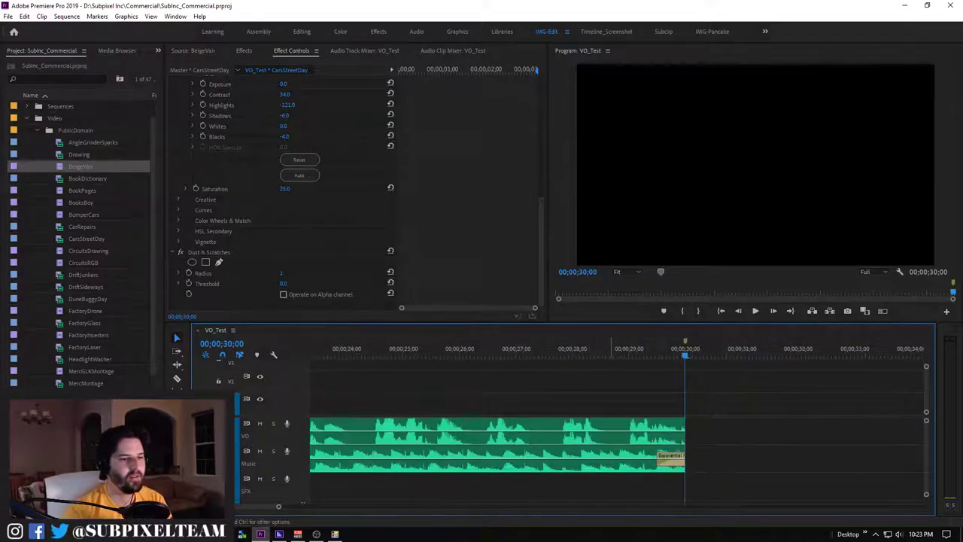
scroll(617, 422, "up", 2)
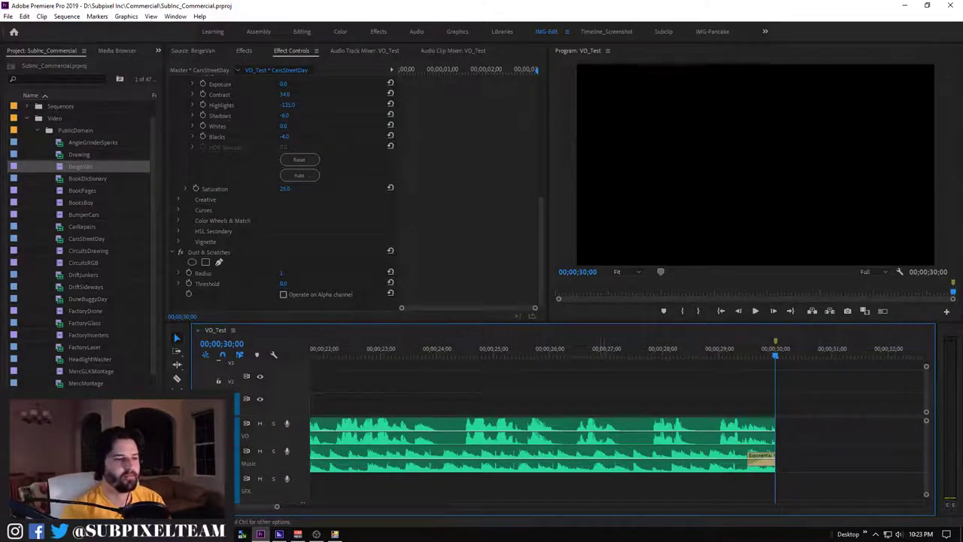
key("minus")
key("minus")
key("equal")
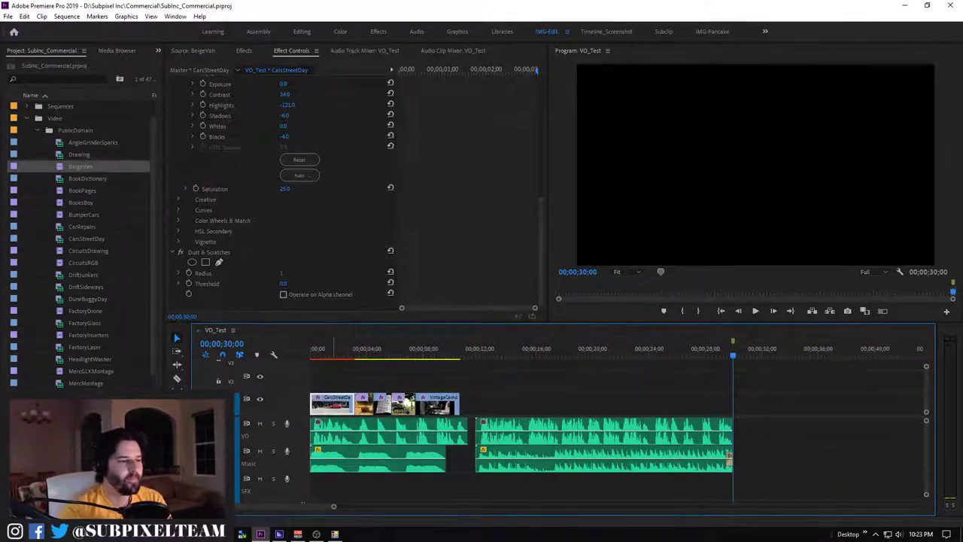
Scrub to about 27;25 and zoom to see where the music clip ends
left_click_drag(694, 353, 704, 352)
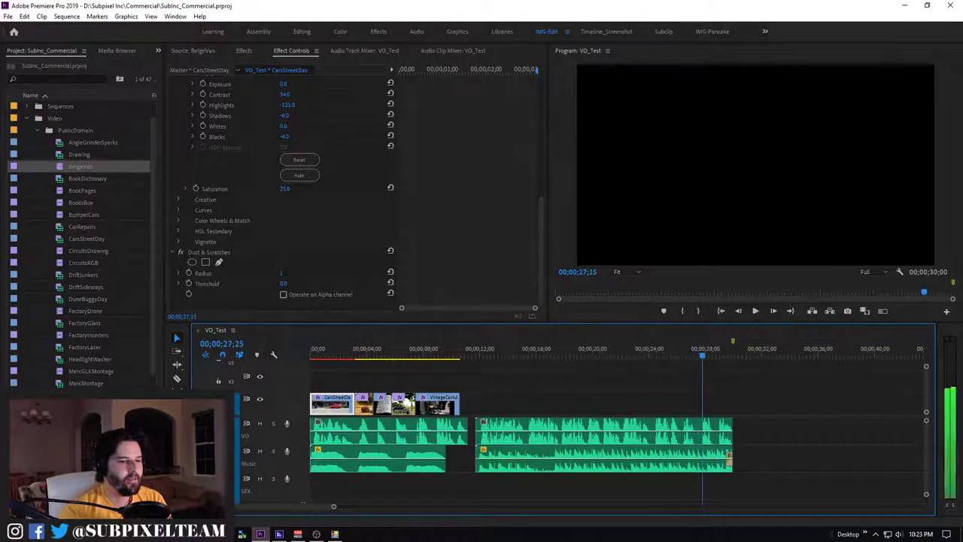
key("equal")
key("equal")
key("equal")
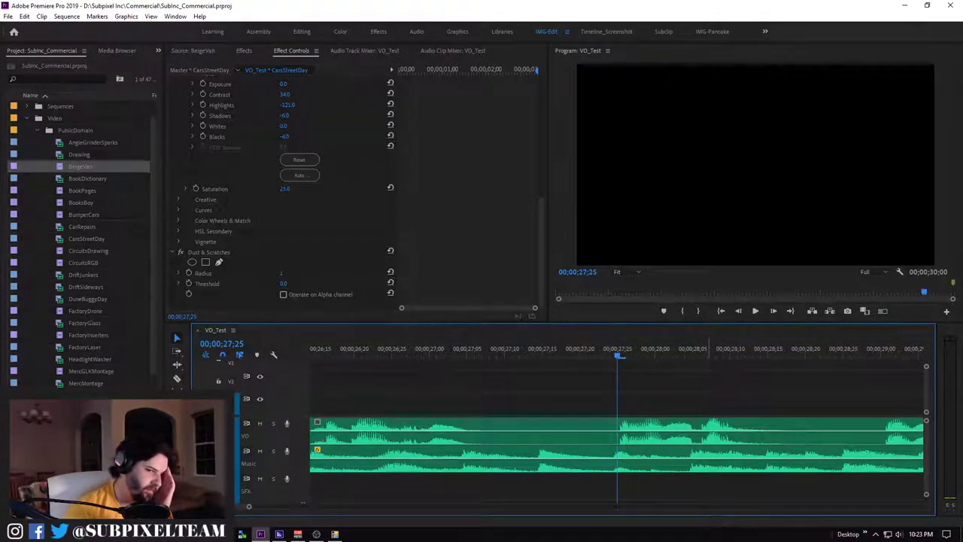
key("minus")
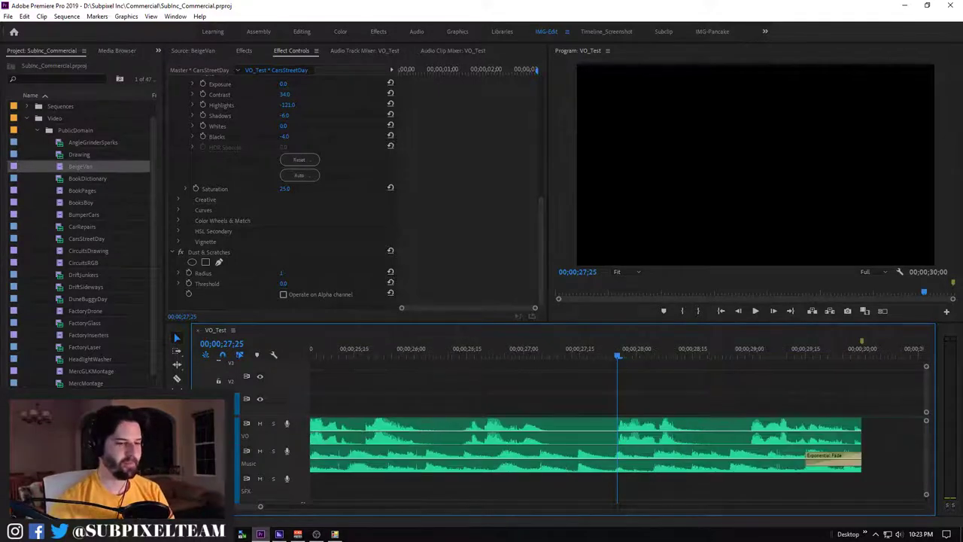
key("minus")
key("minus")
key("minus")
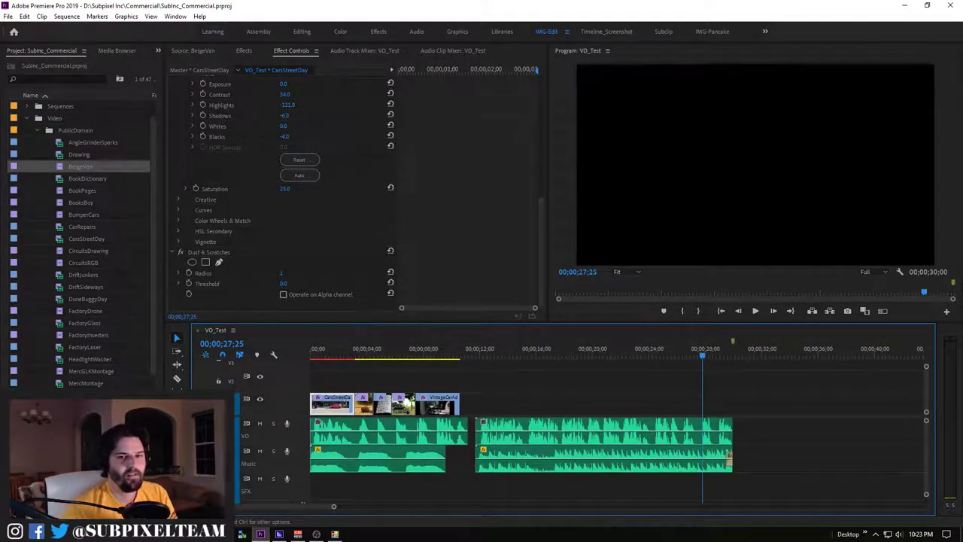
Move to two seconds in, save the project, and head back toward the start
left_click(338, 348)
key("ctrl+s")
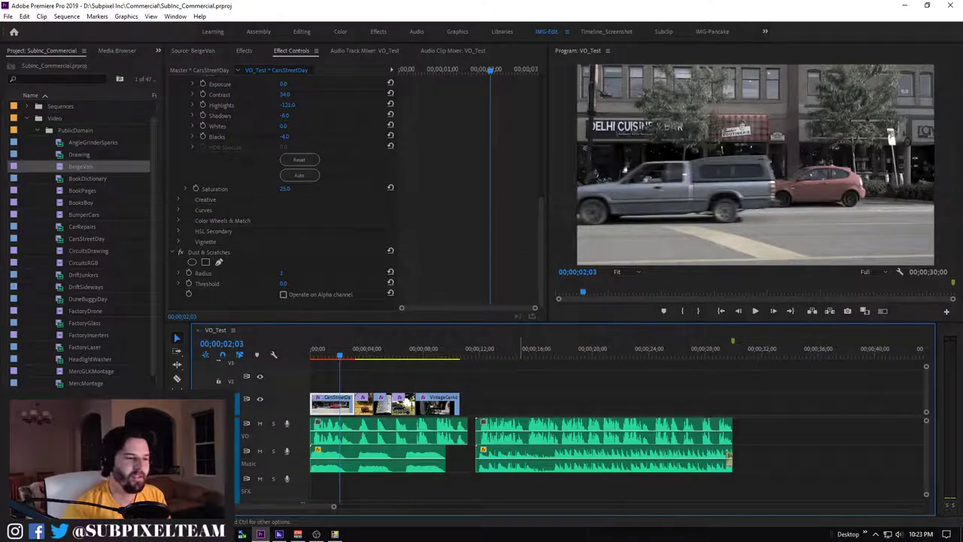
key("j")
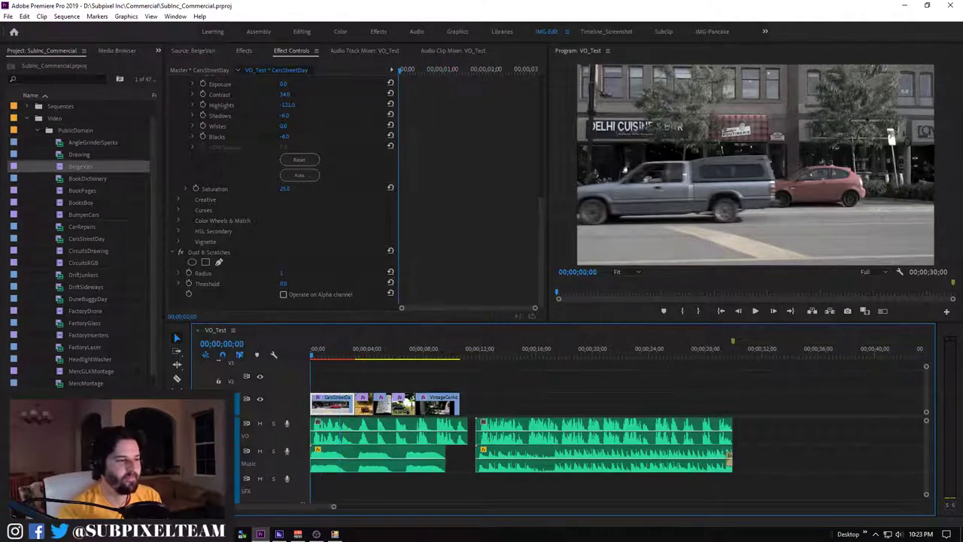
key("equal")
key("equal")
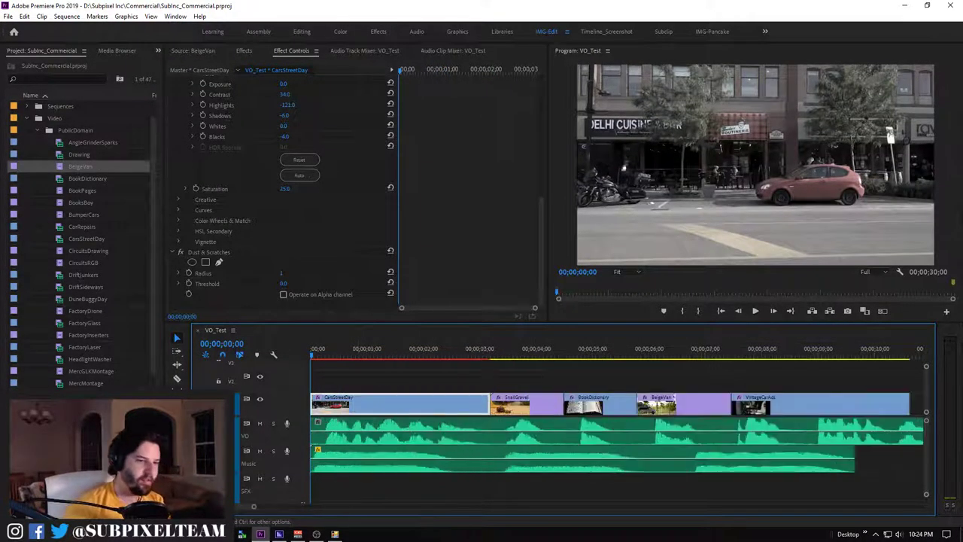
key("equal")
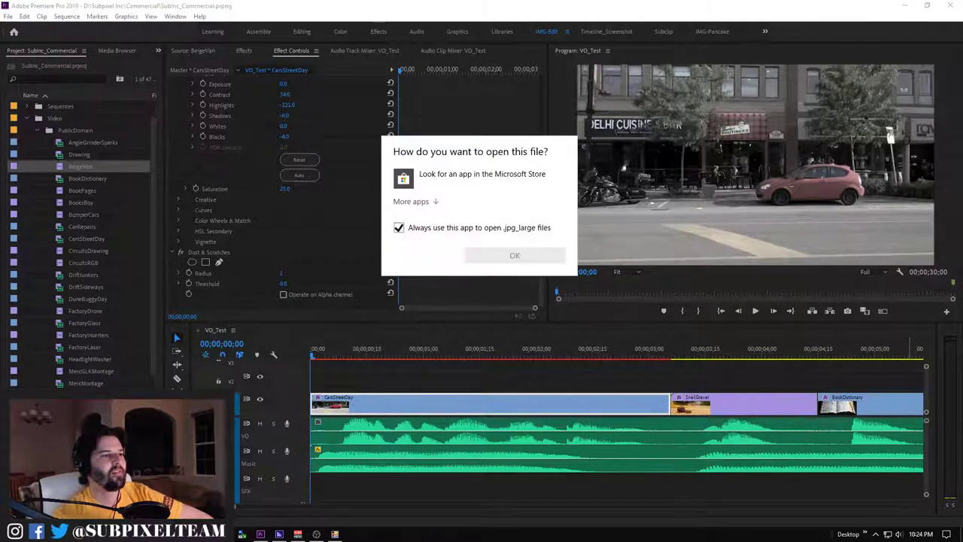
Dismiss the 'How do you want to open this file?' prompt
key("Escape")
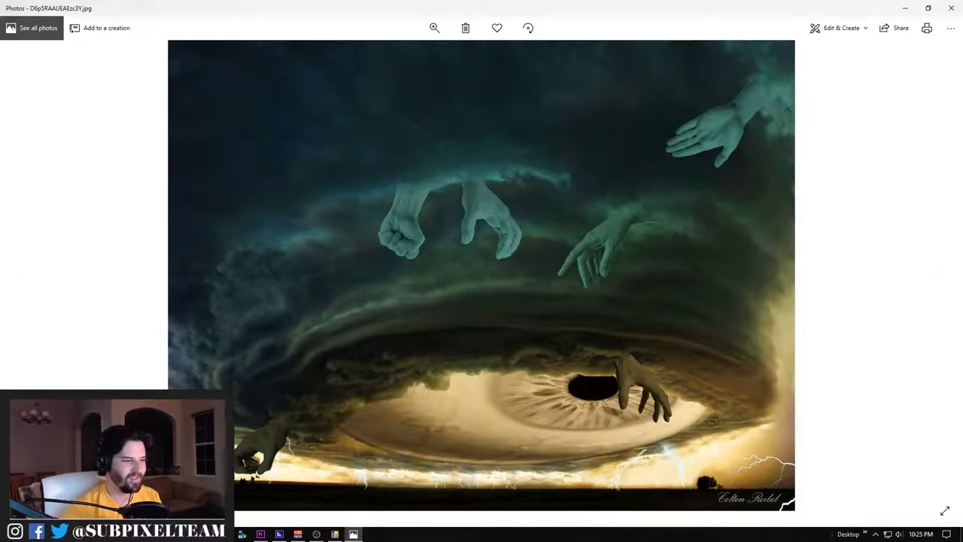
Zoom in and out on the storm-and-eye image, then close the Photos viewer
scroll(481, 301, "up", 5)
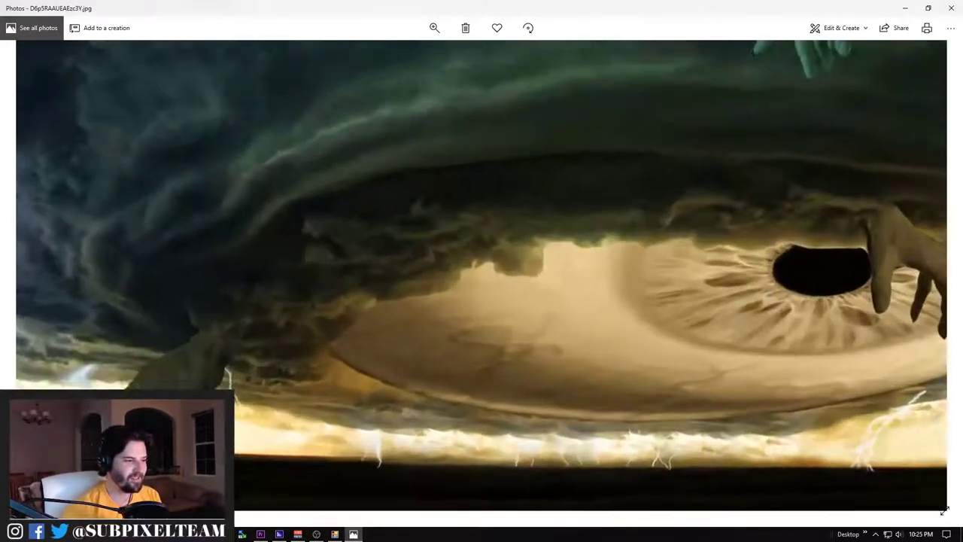
scroll(482, 275, "down", 5)
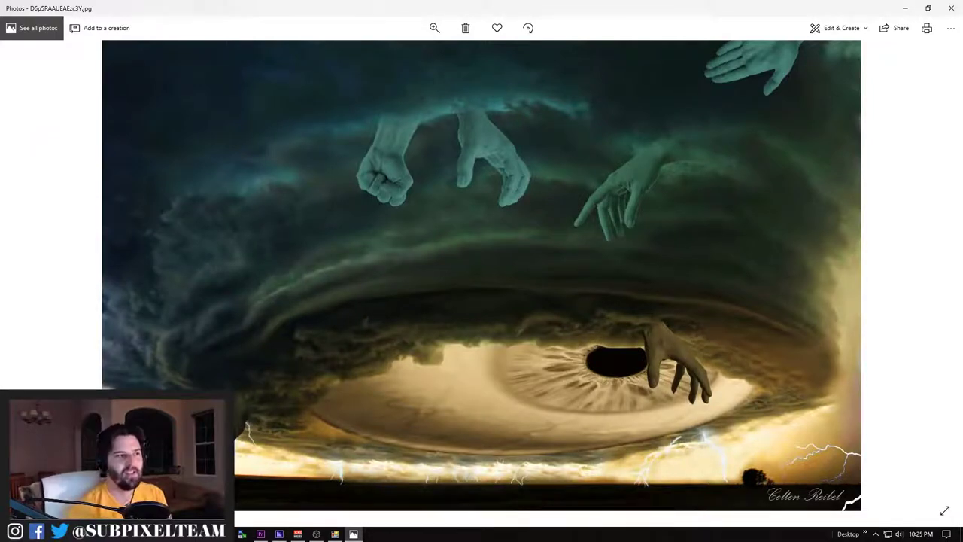
scroll(482, 274, "down", 1)
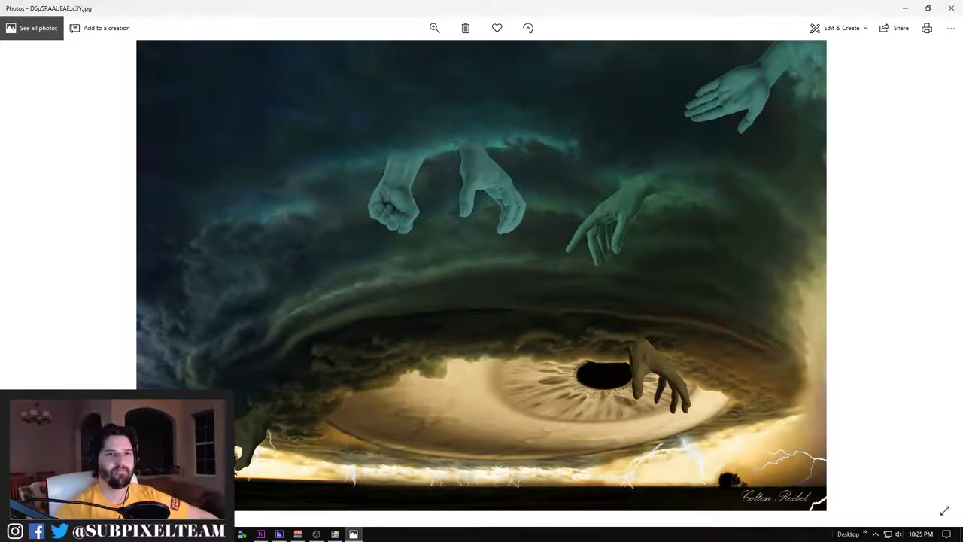
left_click(951, 7)
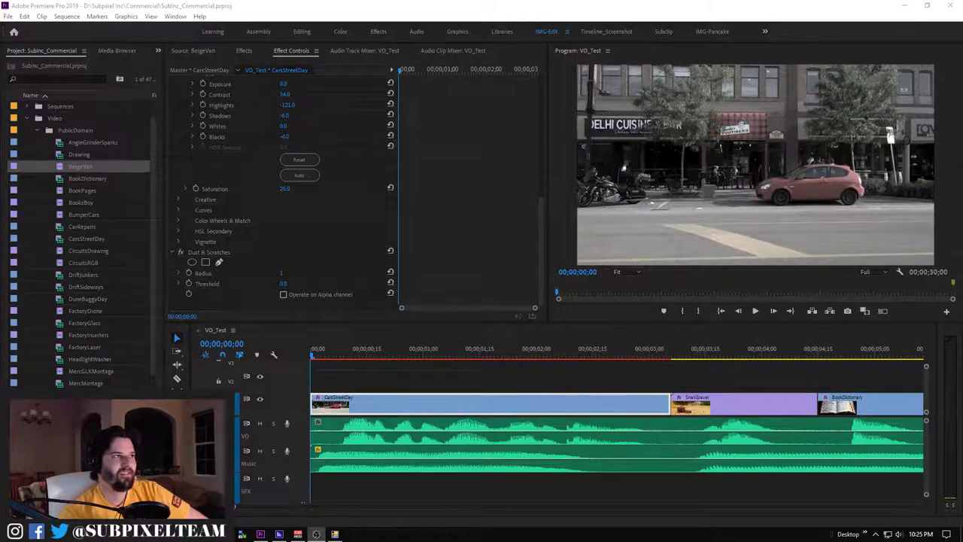
Save the project and set CarsStreetDay's Dust & Scratches Radius to 2
key("alt+Tab")
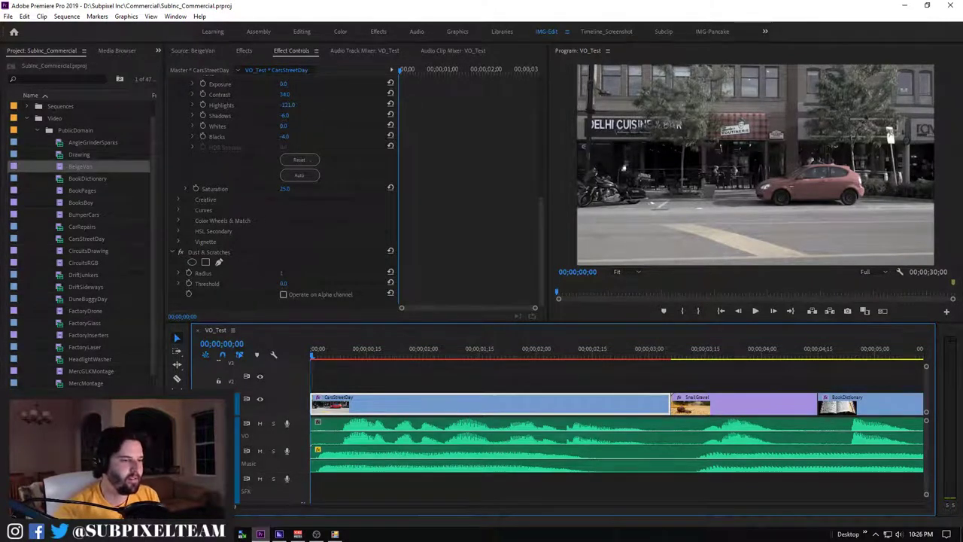
key("ctrl+s")
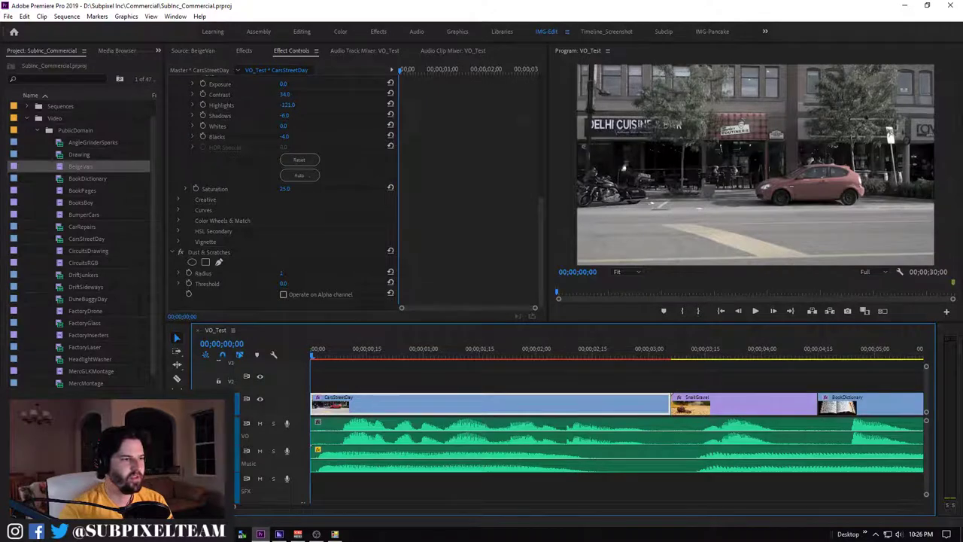
left_click(189, 273)
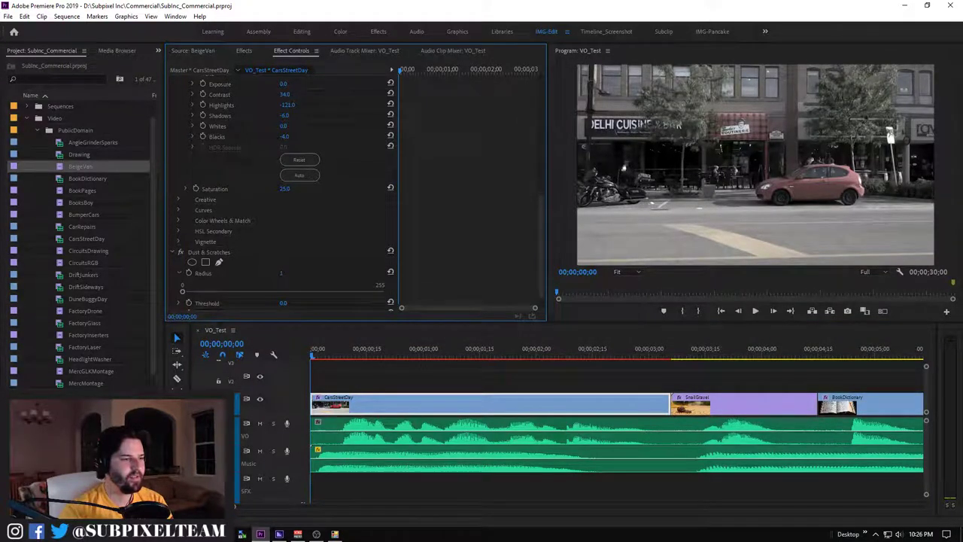
key("grave")
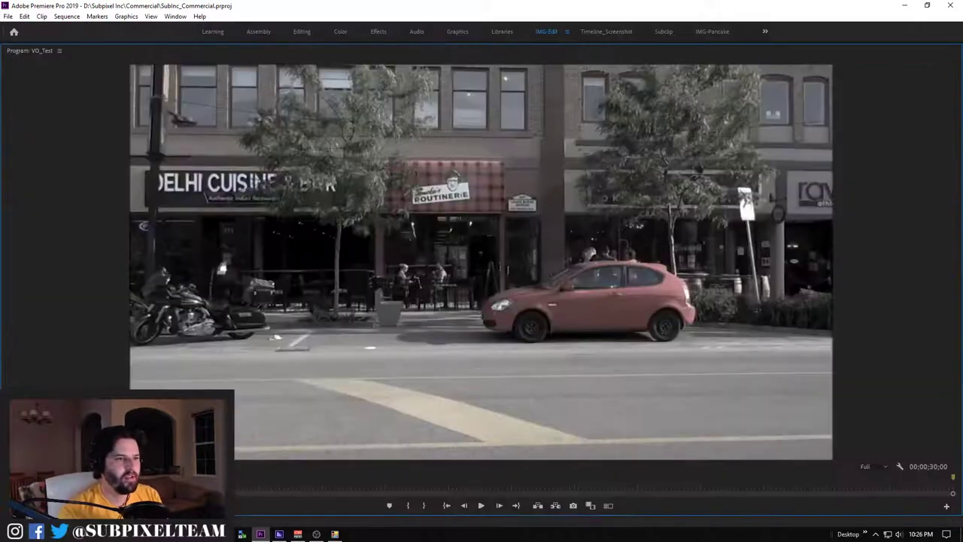
key("grave")
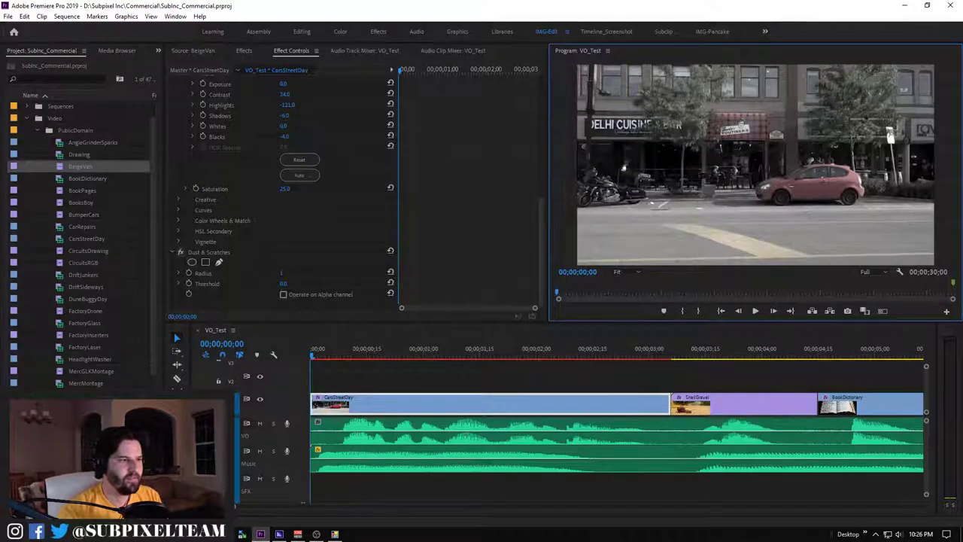
left_click(181, 256)
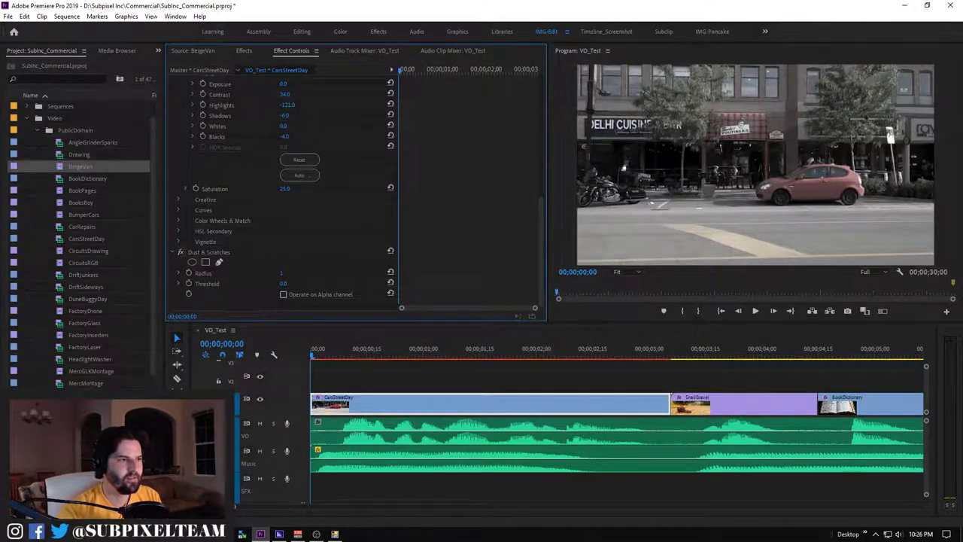
left_click(281, 273)
type("2")
key("Return")
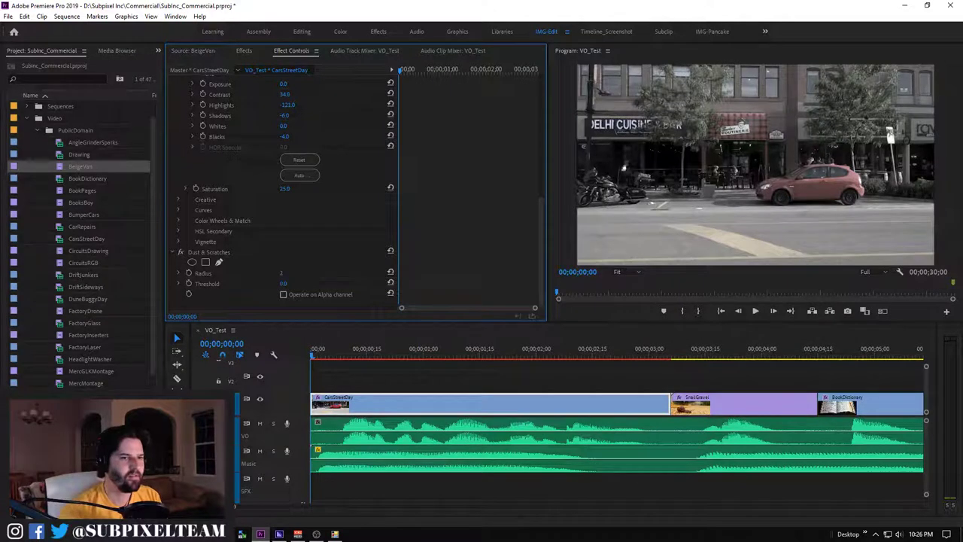
key("grave")
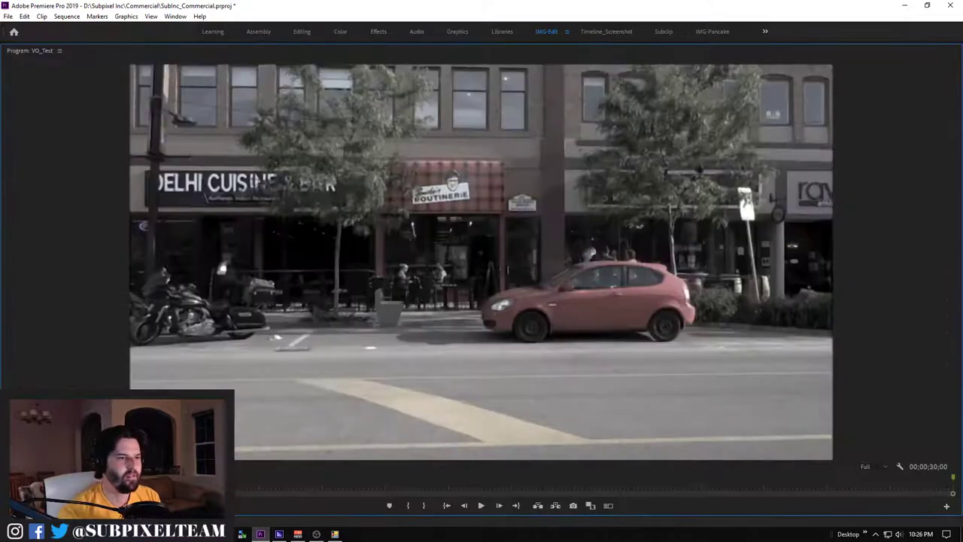
key("grave")
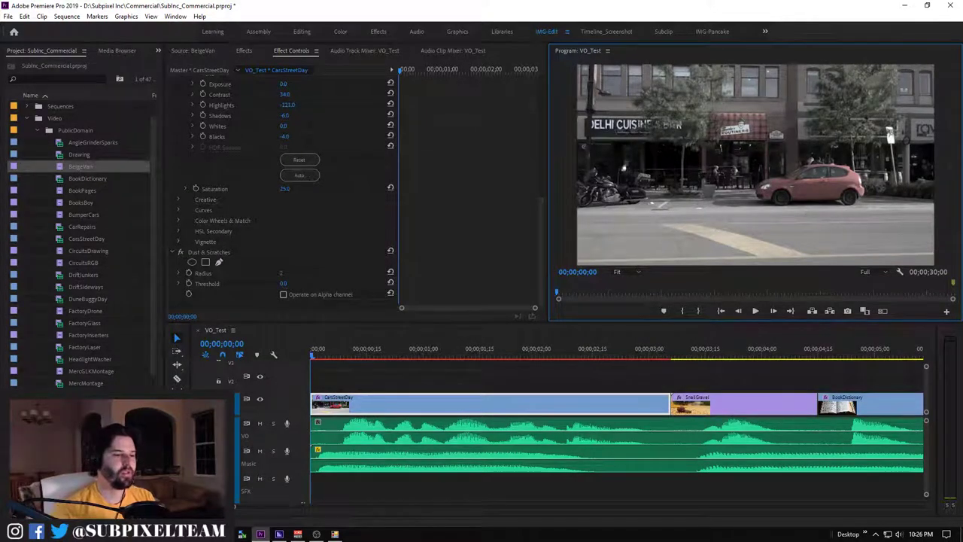
Split every track at 00;00;03;02 instead of cutting only CarsStreetDay
key("p")
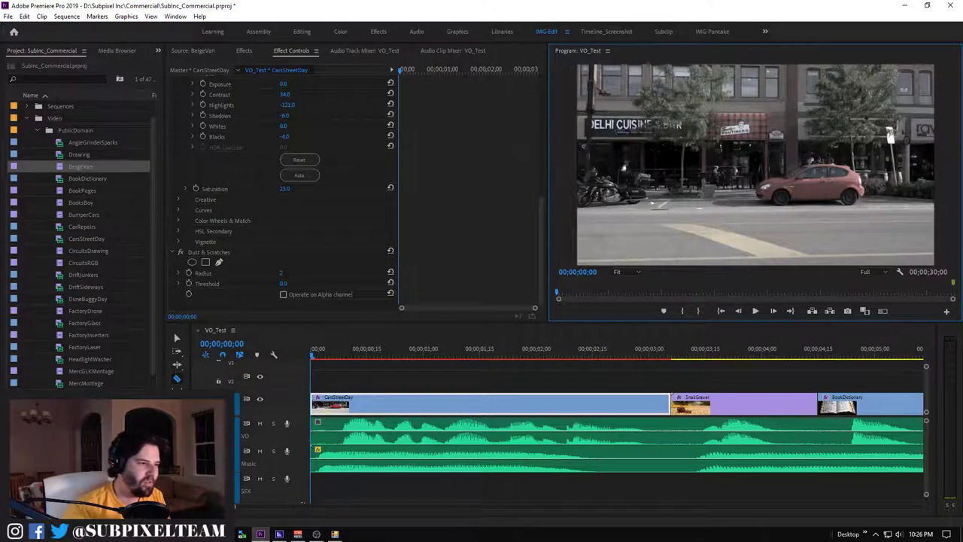
key("v")
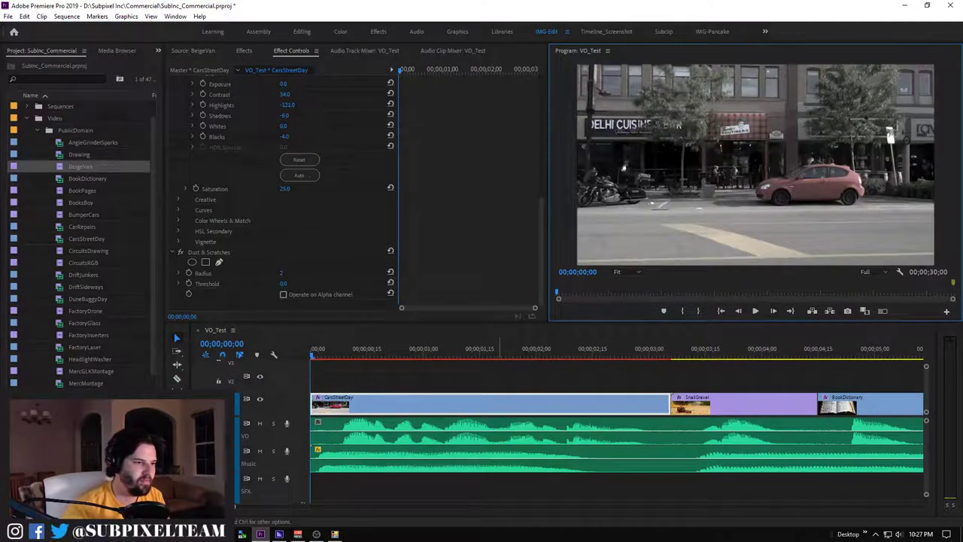
scroll(618, 421, "right", 2)
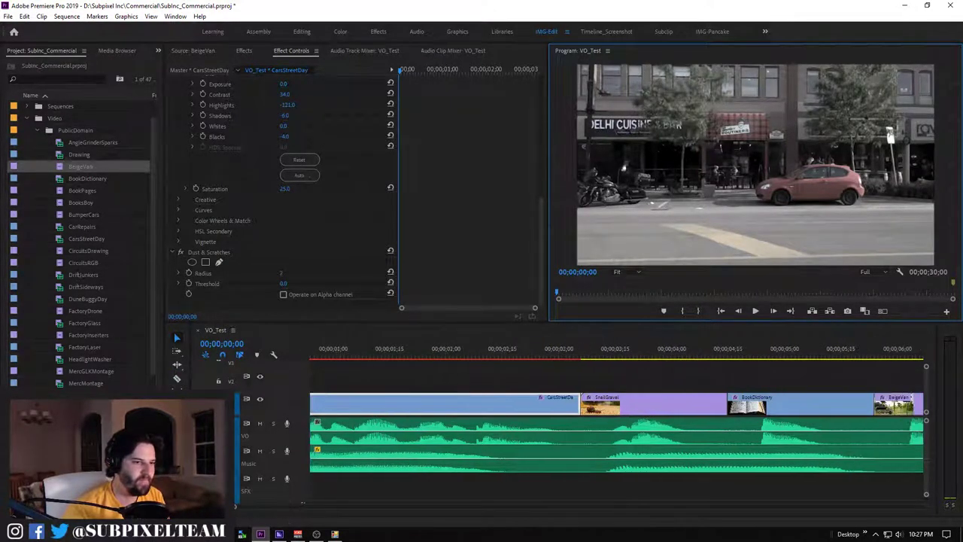
left_click(578, 353)
key("Left")
key("Left")
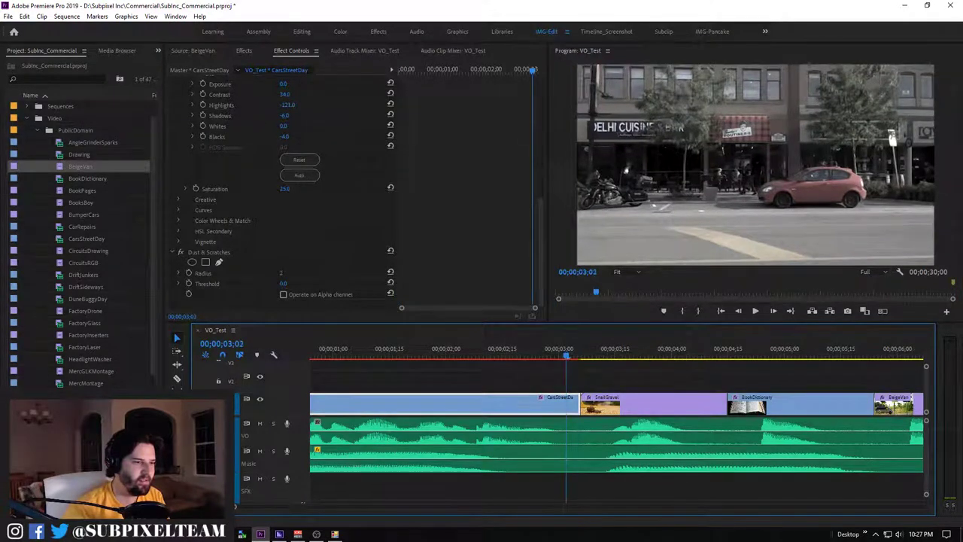
key("ctrl+k")
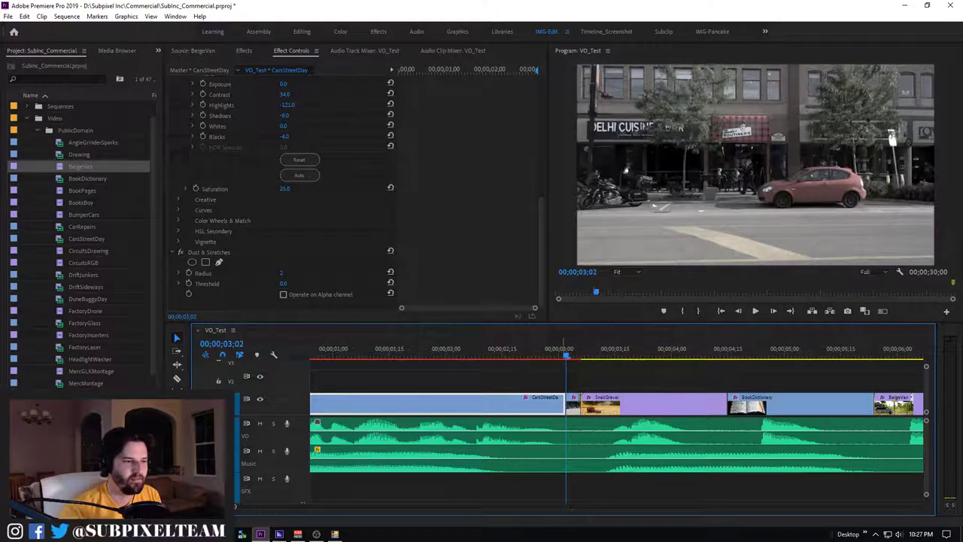
key("ctrl+z")
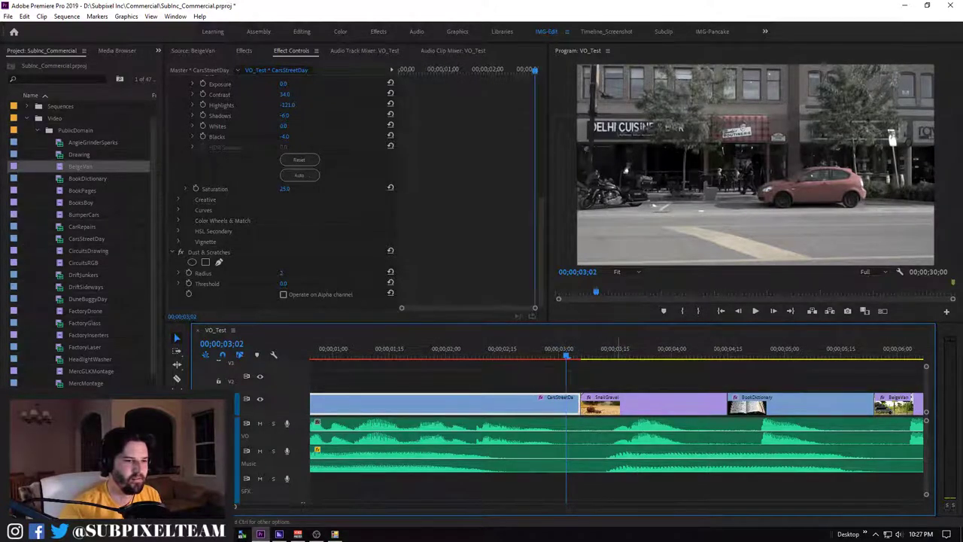
key("ctrl+shift+a")
key("ctrl+k")
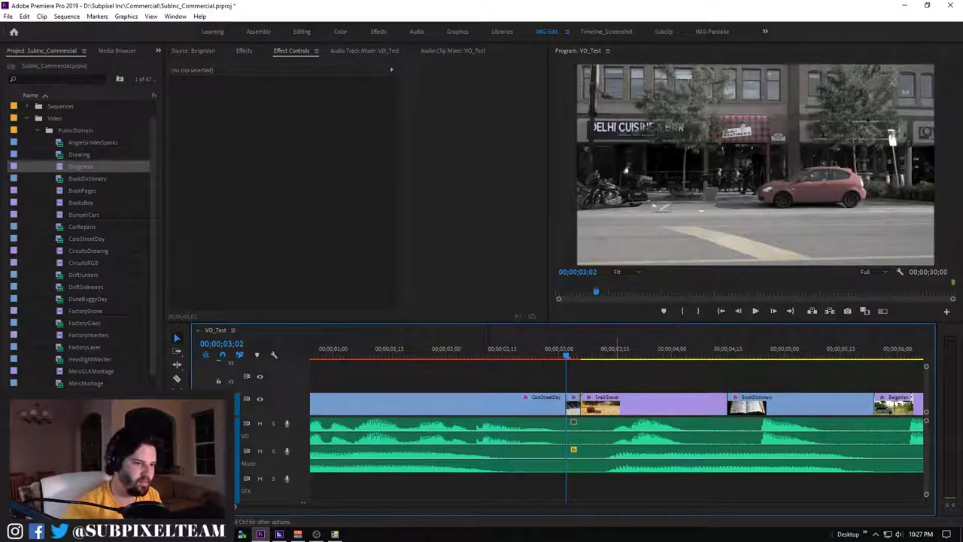
Undo the all-track cut at 00;00;03;02 and save the project
key("ctrl+z")
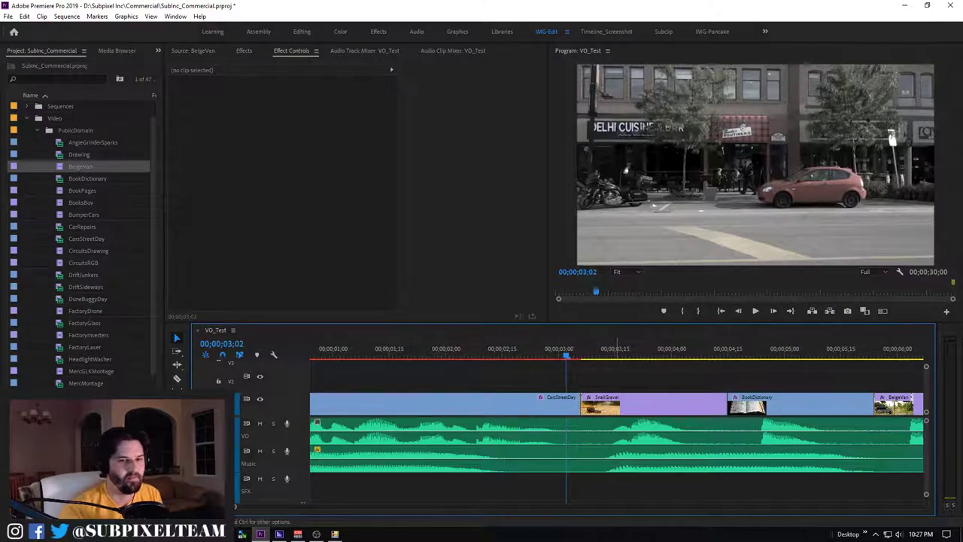
scroll(617, 421, "up", 2)
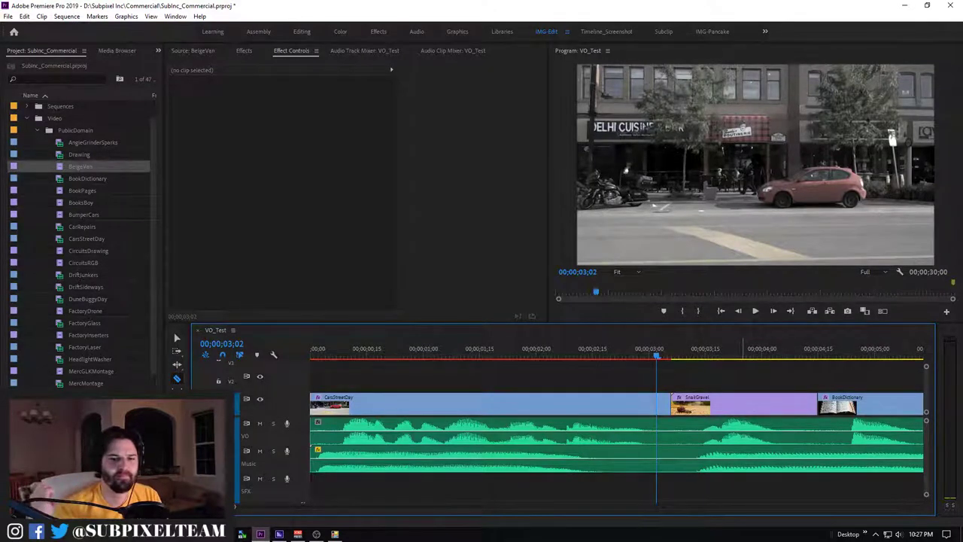
key("v")
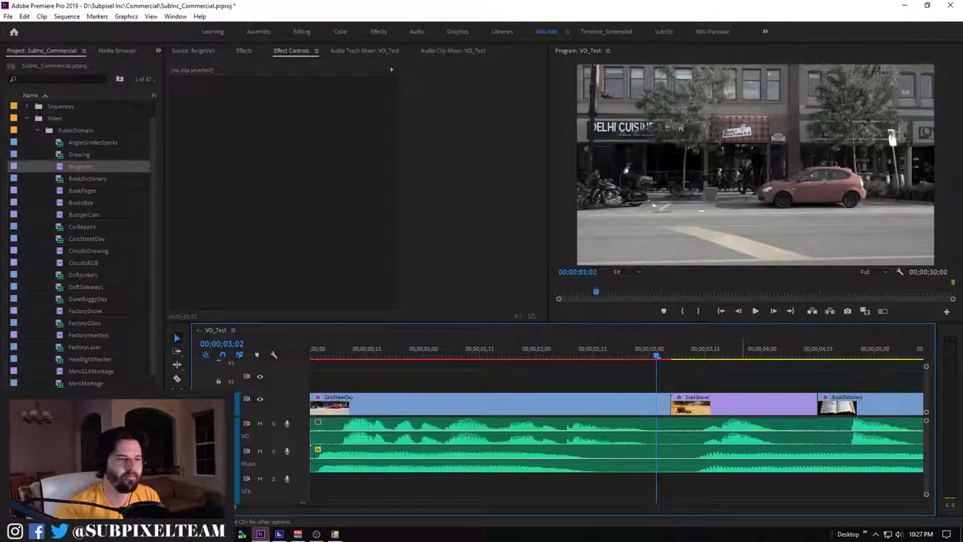
key("ctrl+s")
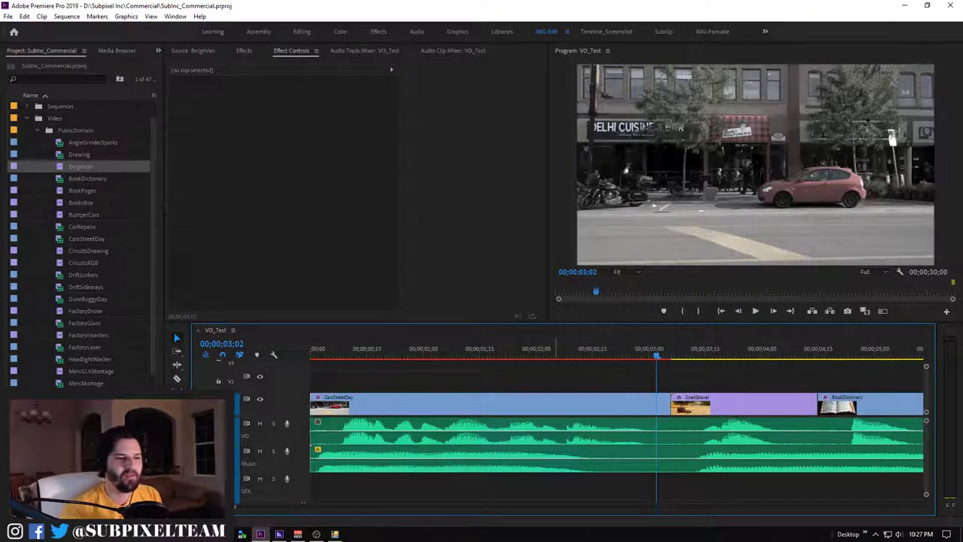
Save again and move the playhead back into CarsStreetDay at 00;00;01;11
left_click(517, 354)
key("Left")
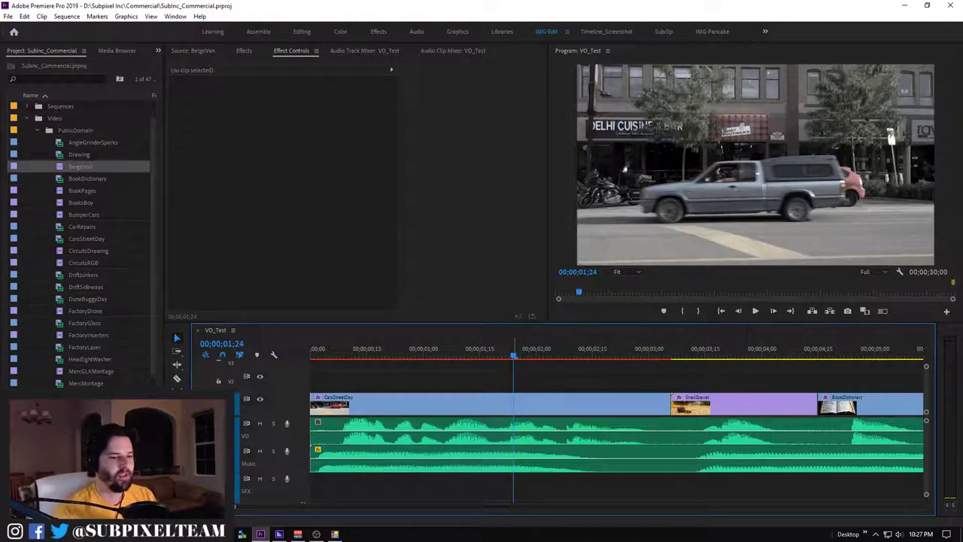
key("ctrl+s")
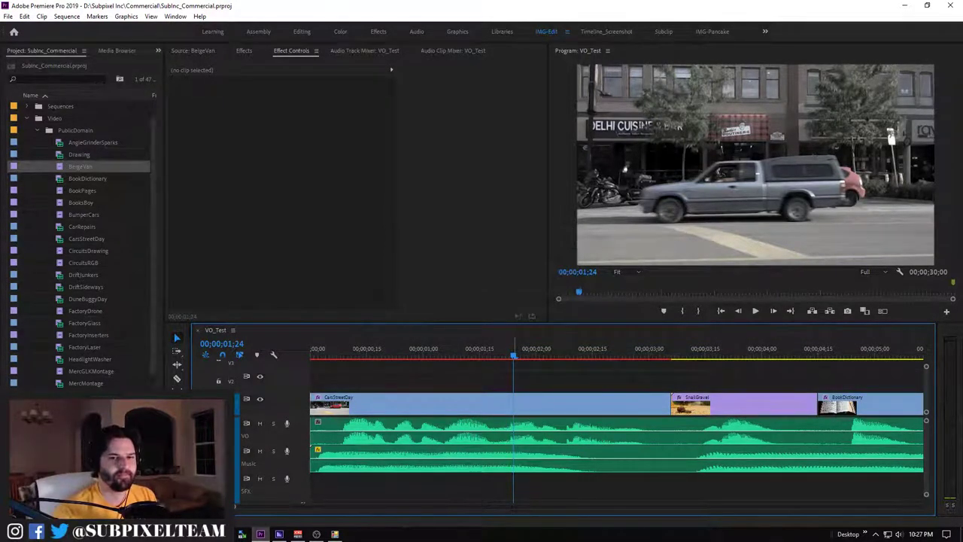
scroll(617, 433, "down", 3)
scroll(618, 433, "up", 3)
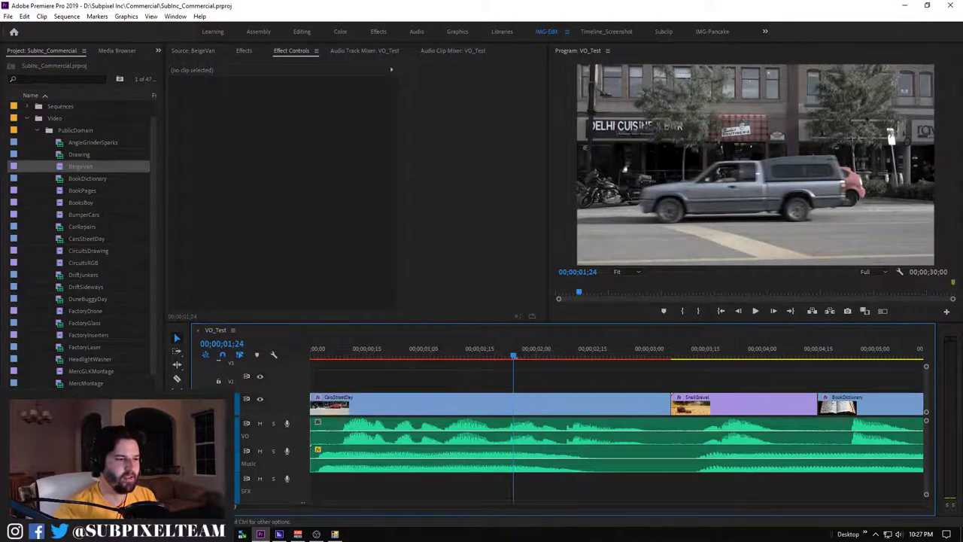
key("Left")
key("Left")
key("Left")
Copy CarsStreetDay's attributes and select the SnailGravel through VintageCarAds clips
key("d")
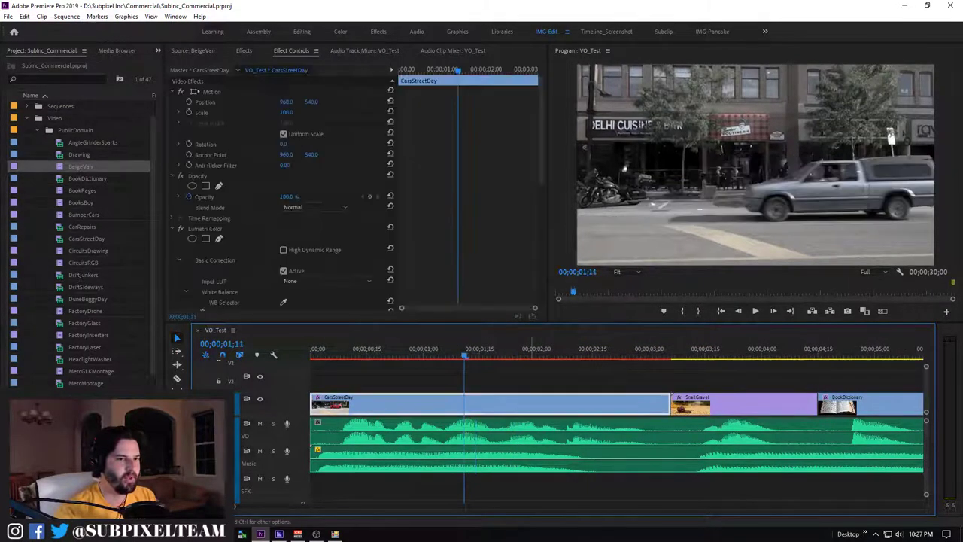
right_click(383, 405)
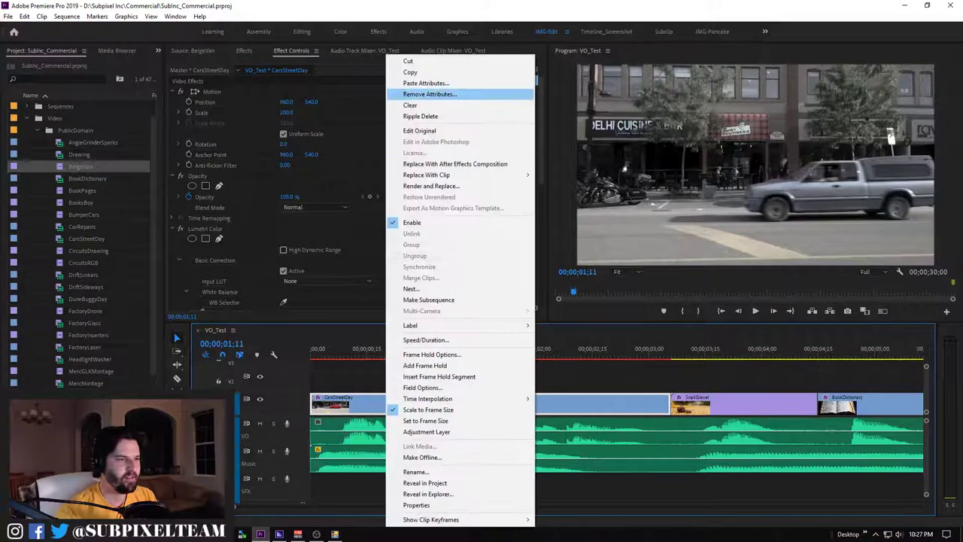
left_click(422, 70)
scroll(602, 406, "down", 3)
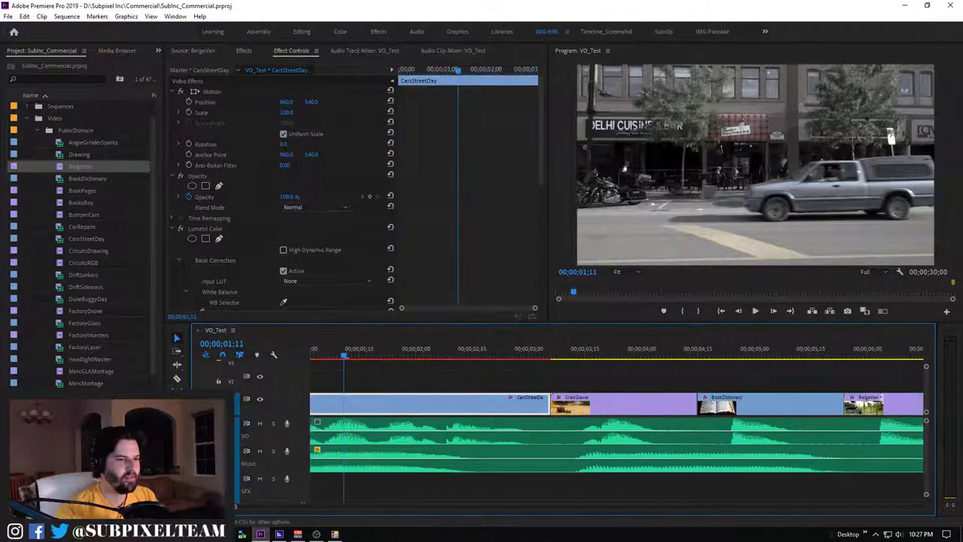
scroll(602, 407, "down", 3)
left_click(504, 407)
scroll(602, 407, "down", 2)
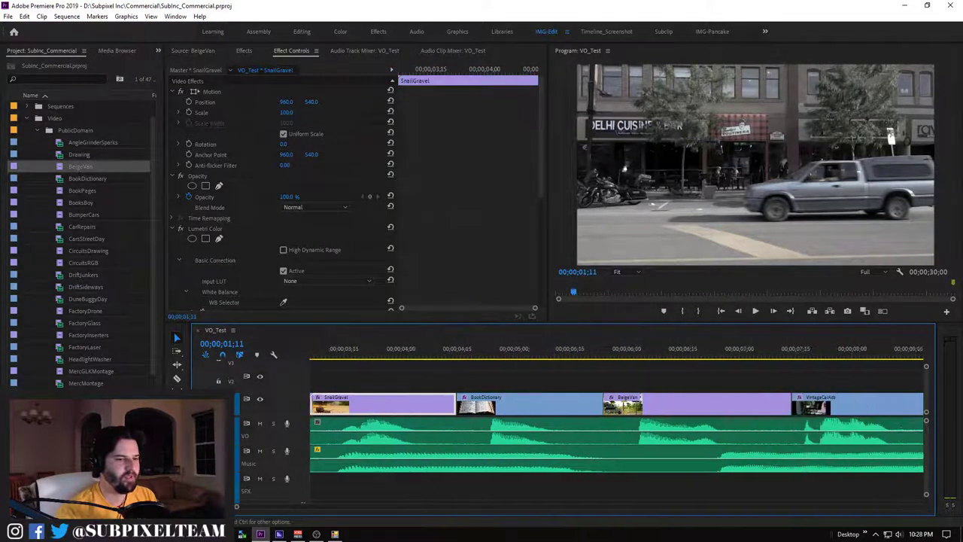
scroll(602, 406, "down", 1)
left_click(828, 406, "shift")
left_click(639, 407, "shift")
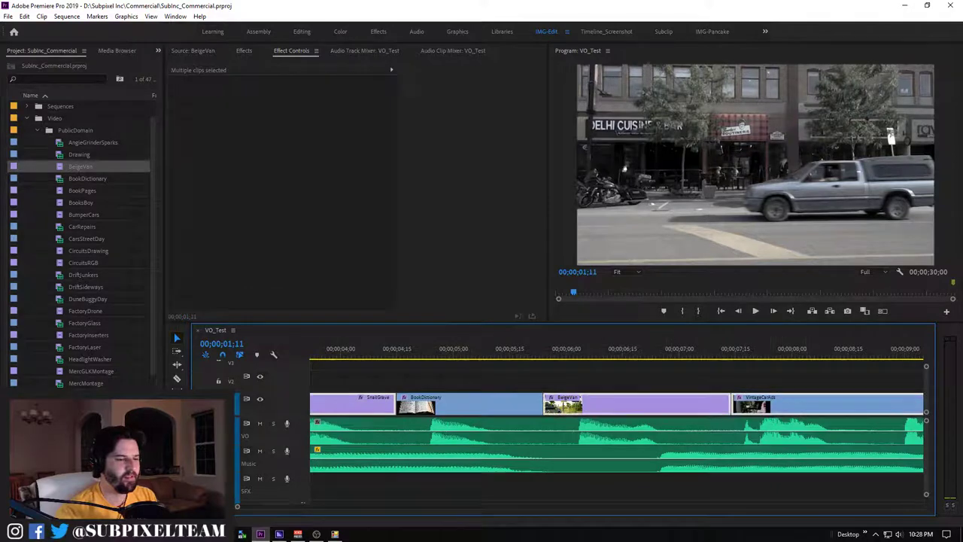
left_click(466, 406, "shift")
Paste the attributes onto the selected clips with Lumetri Color excluded
right_click(520, 406)
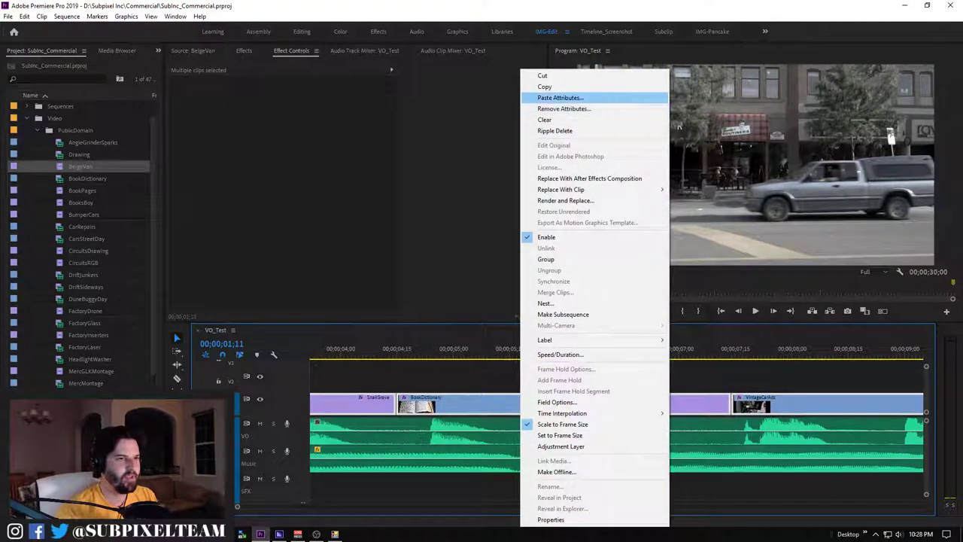
left_click(561, 98)
left_click(420, 177)
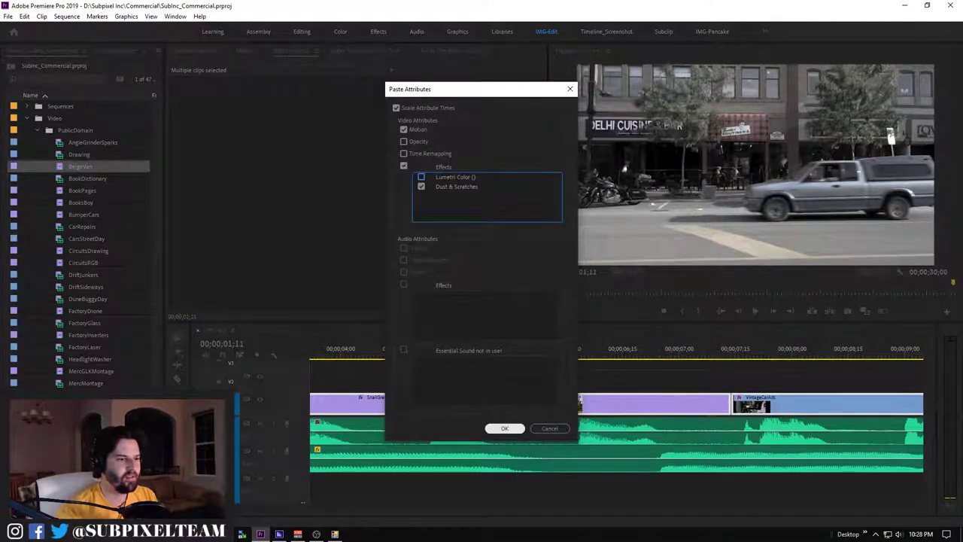
left_click(505, 429)
scroll(617, 421, "up", 2)
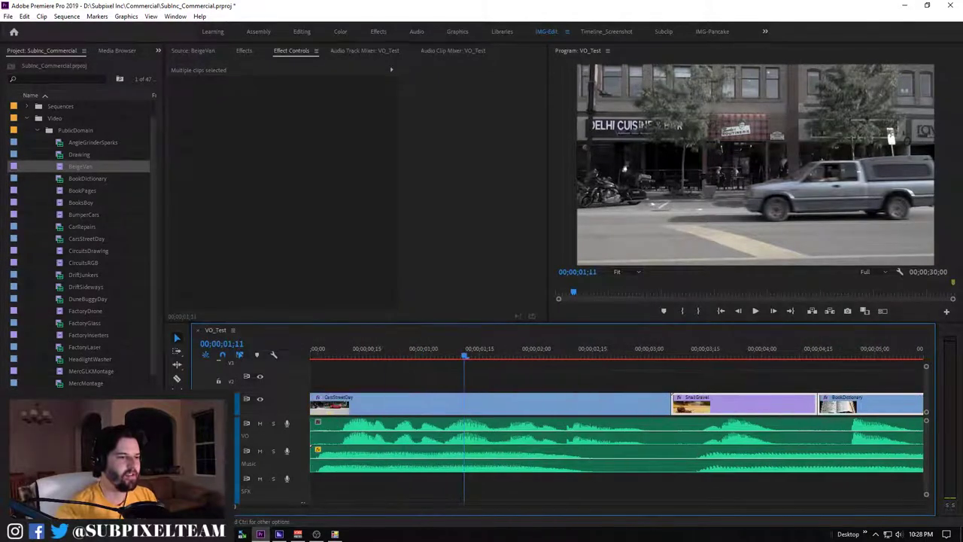
key("Home")
Save, render VO_Test previews, and play the sequence full-screen from the start
key("ctrl+s")
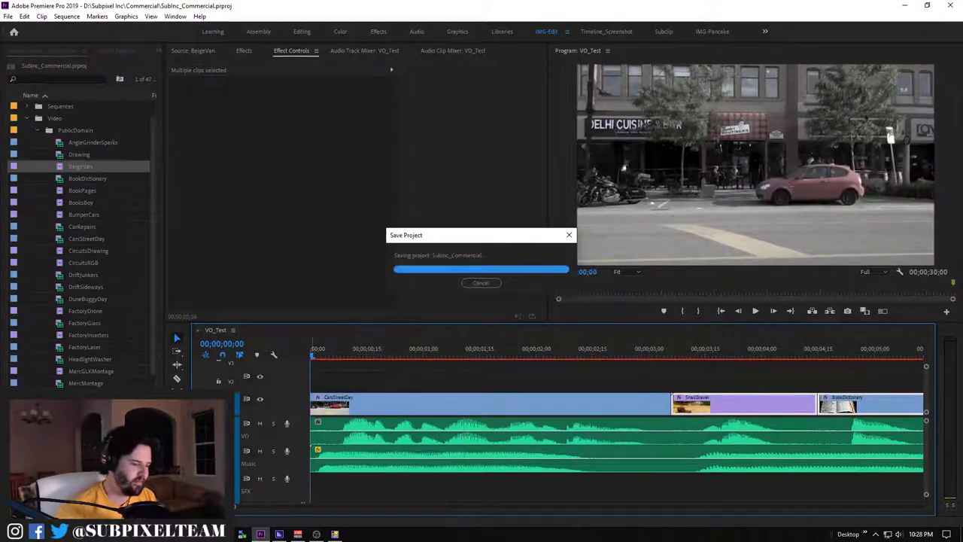
key("Return")
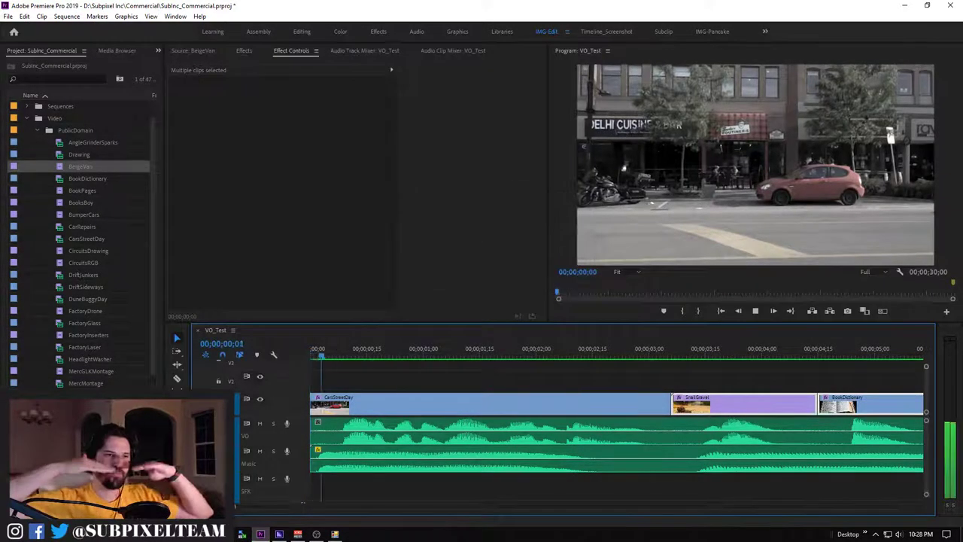
key("space")
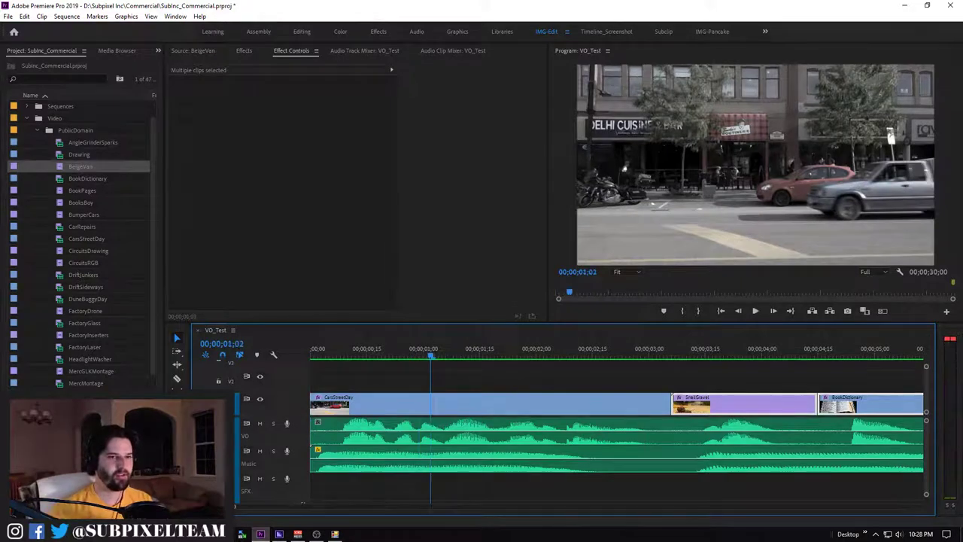
key("Home")
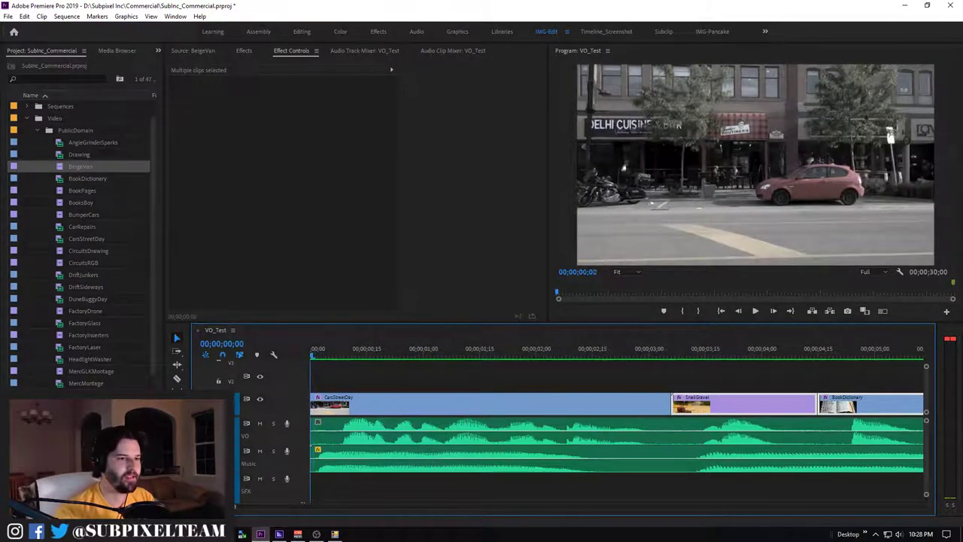
key("grave")
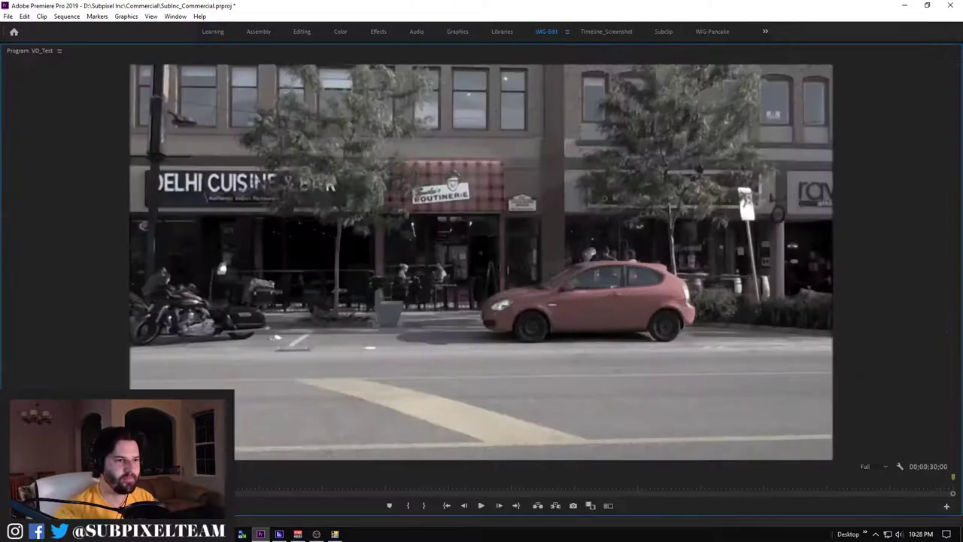
key("space")
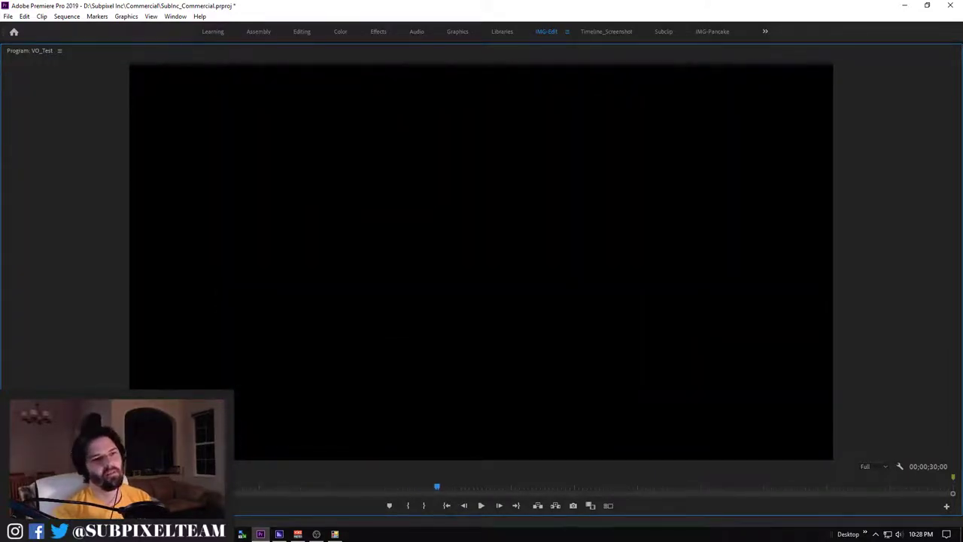
key("space")
key("grave")
scroll(617, 433, "up", 1)
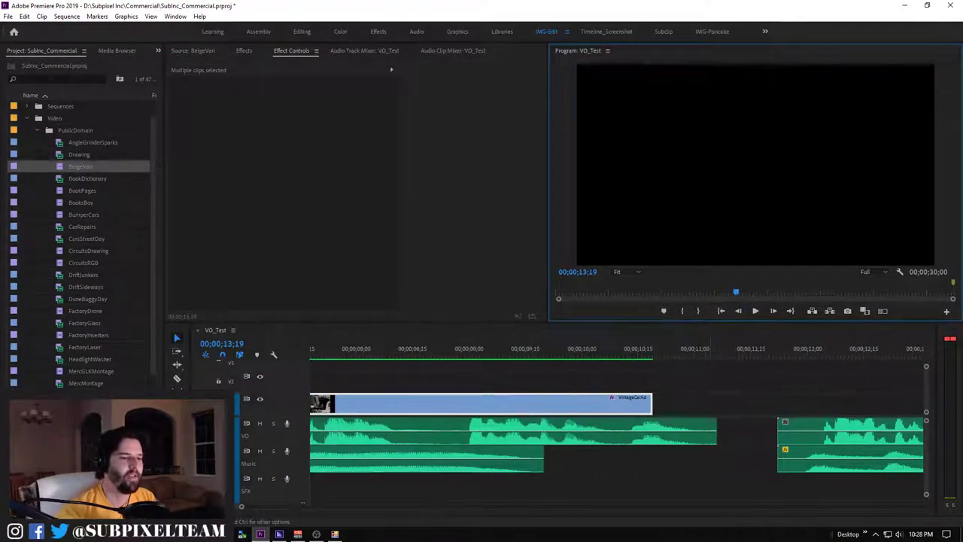
left_click_drag(723, 350, 661, 350)
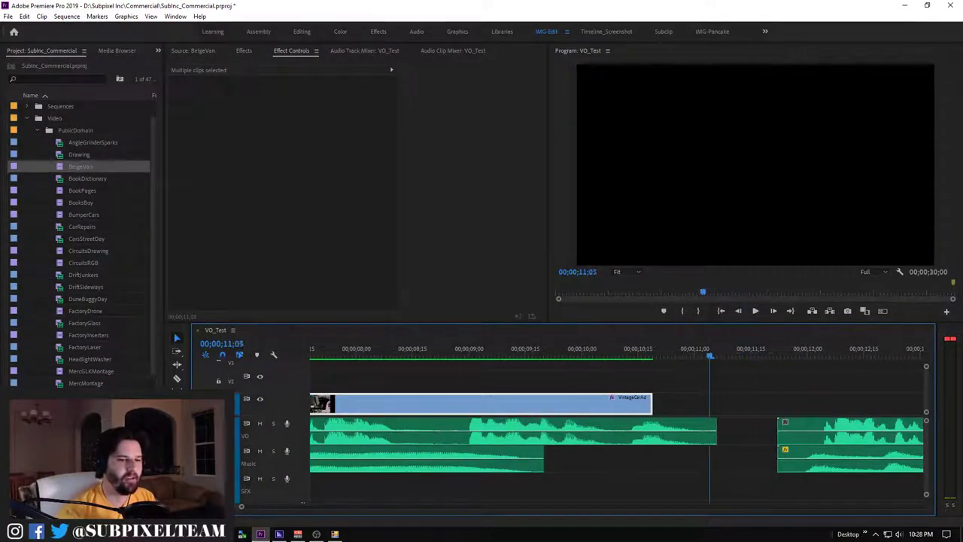
key("space")
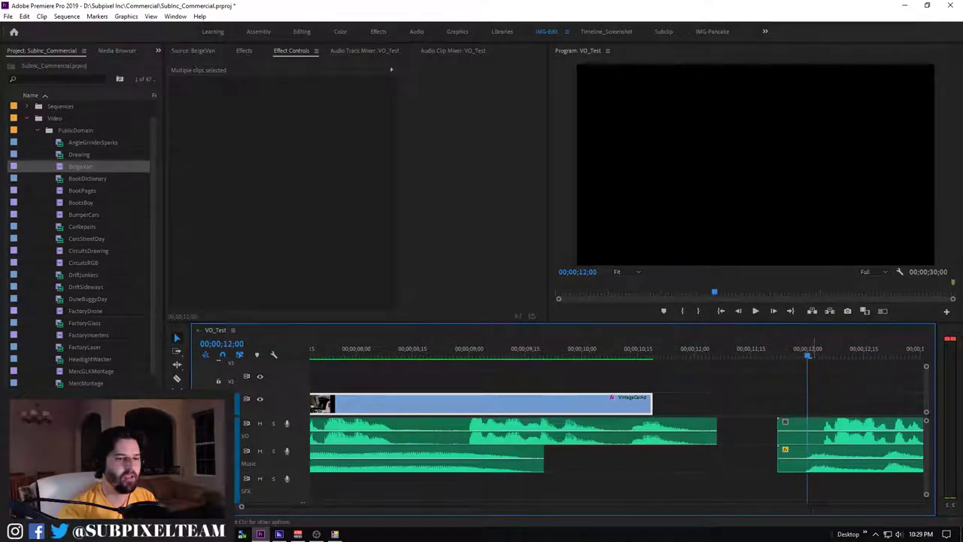
key("Up")
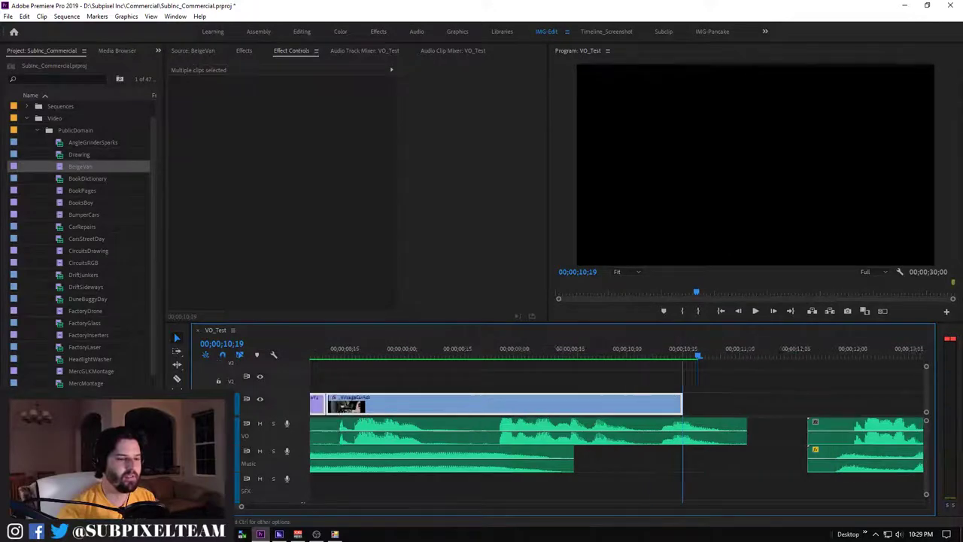
scroll(616, 420, "up", 2)
key("minus")
key("minus")
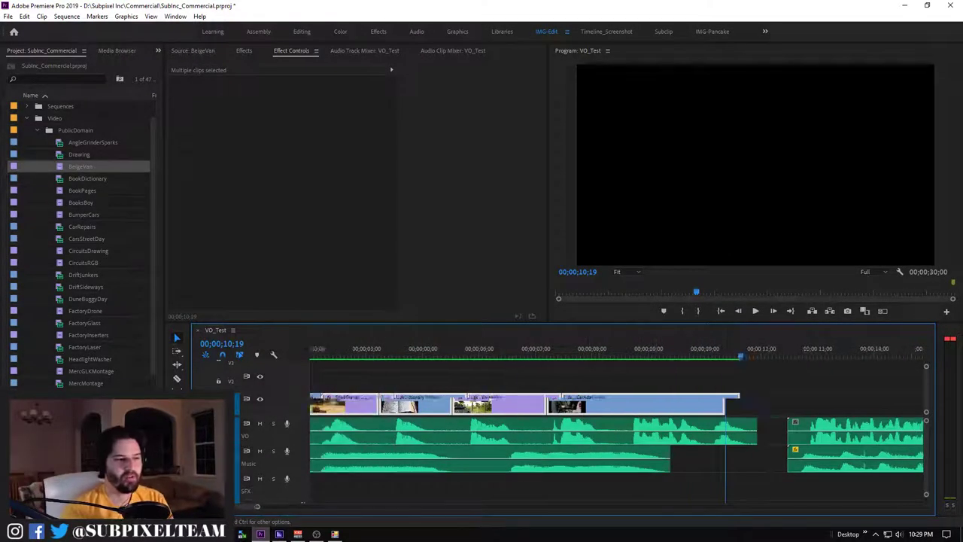
key("minus")
key("minus")
key("minus")
key("equal")
key("equal")
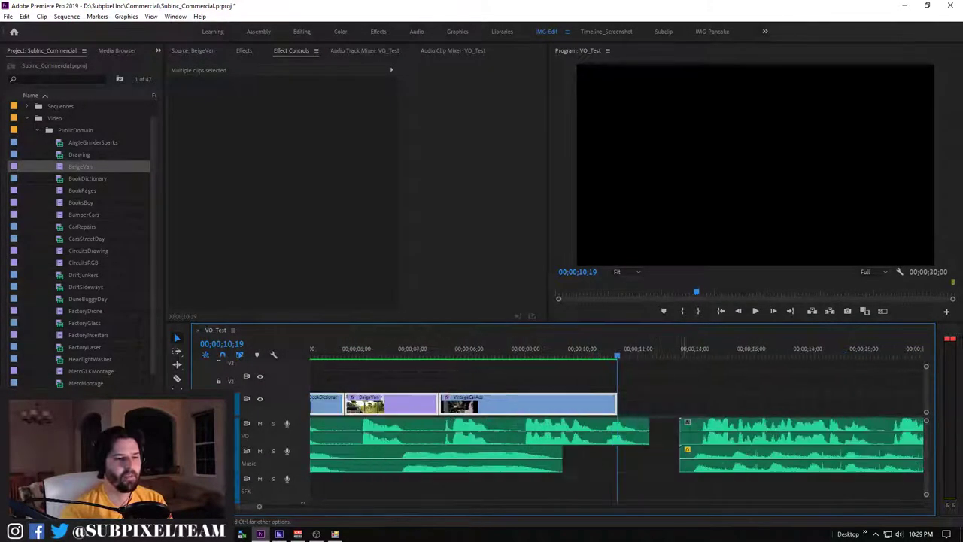
key("equal")
key("equal")
key("equal")
key("space")
key("space")
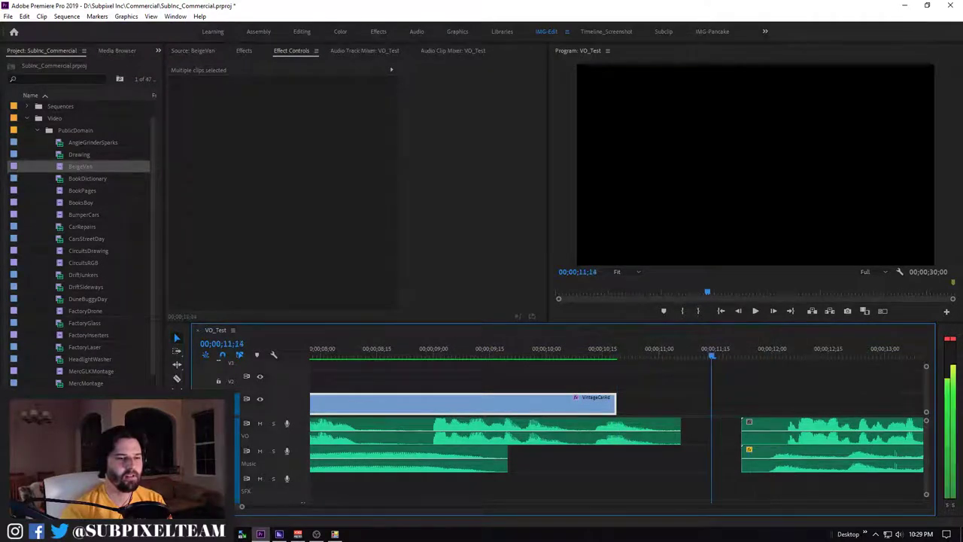
key("minus")
key("minus")
key("minus")
key("minus")
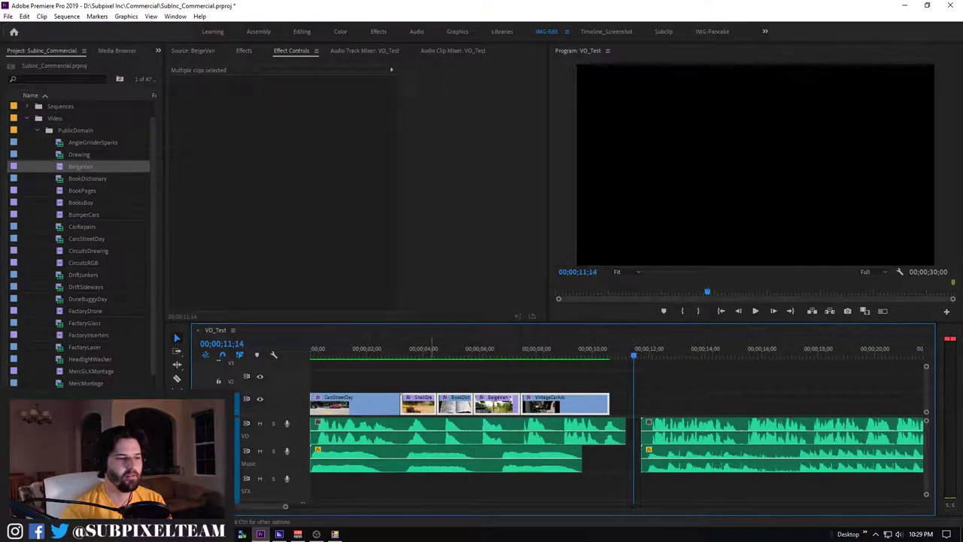
key("ctrl+shift+a")
left_click(354, 404)
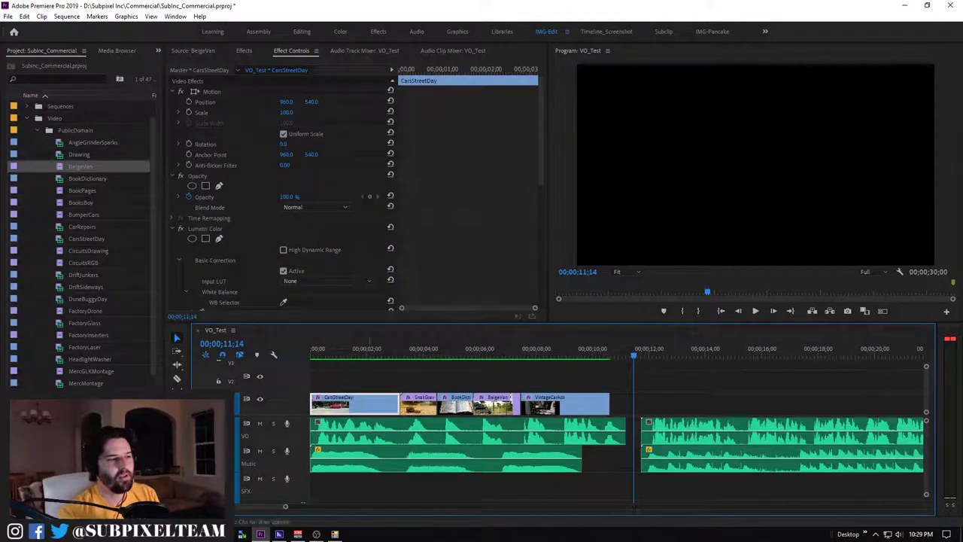
scroll(354, 188, "down", 5)
scroll(354, 188, "down", 1)
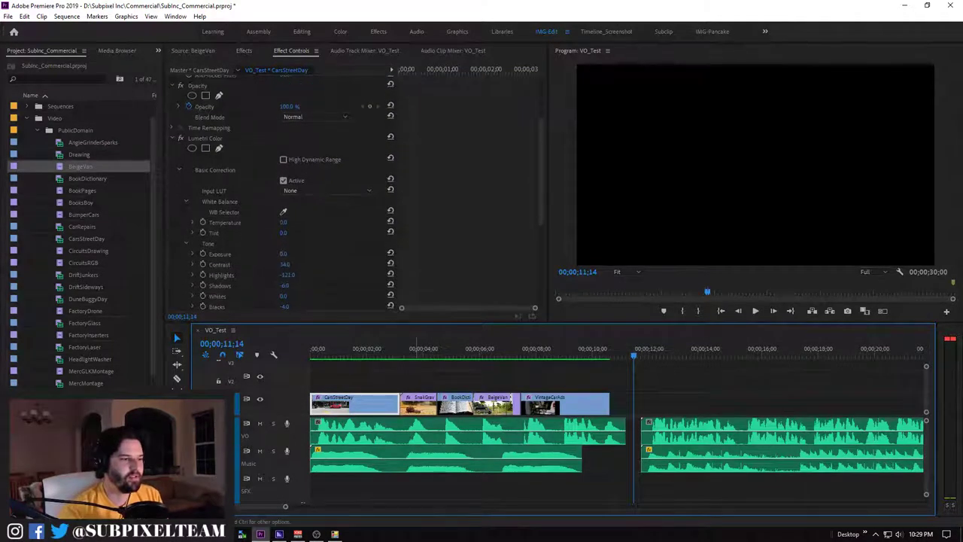
left_click(419, 404)
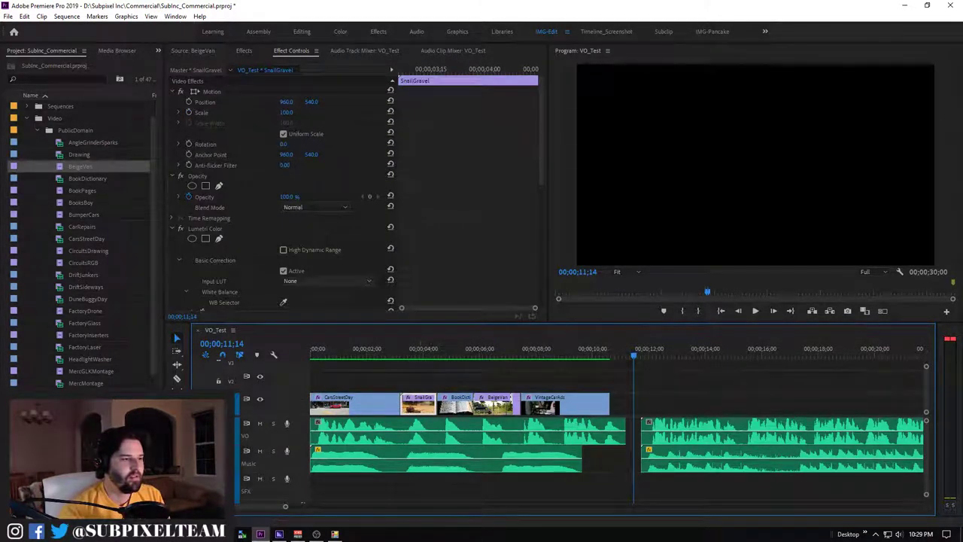
scroll(354, 188, "down", 3)
scroll(354, 188, "down", 2)
scroll(354, 188, "down", 3)
scroll(354, 189, "down", 2)
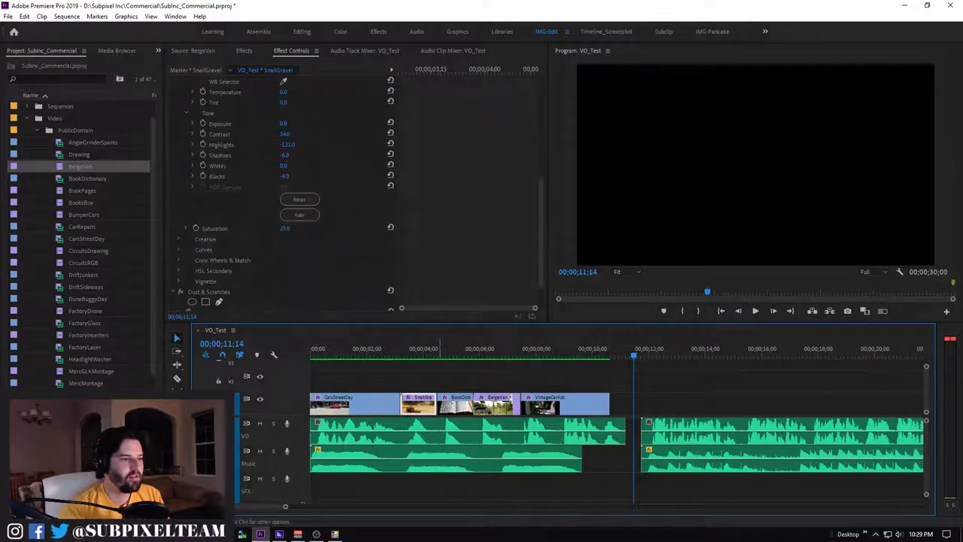
left_click(457, 404)
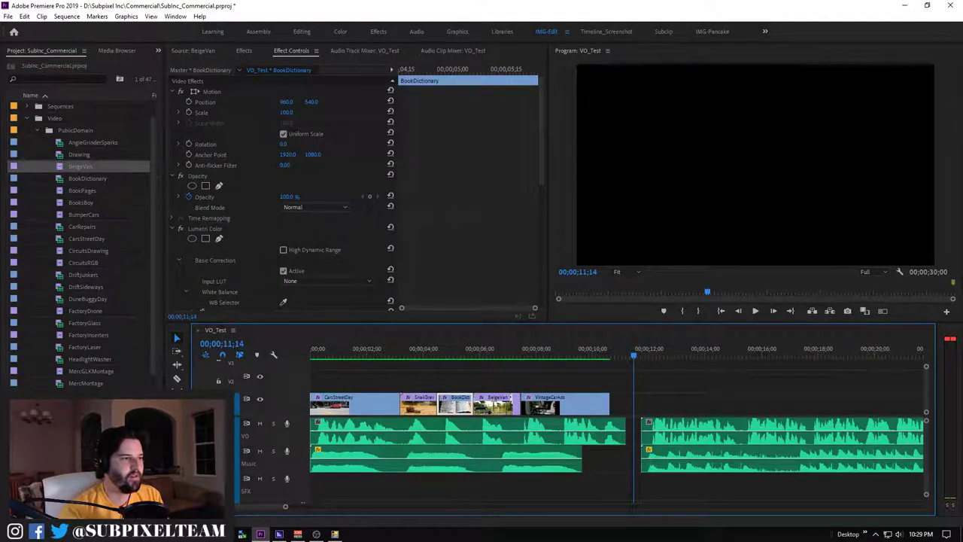
scroll(354, 188, "down", 3)
scroll(354, 188, "down", 3)
scroll(353, 188, "down", 3)
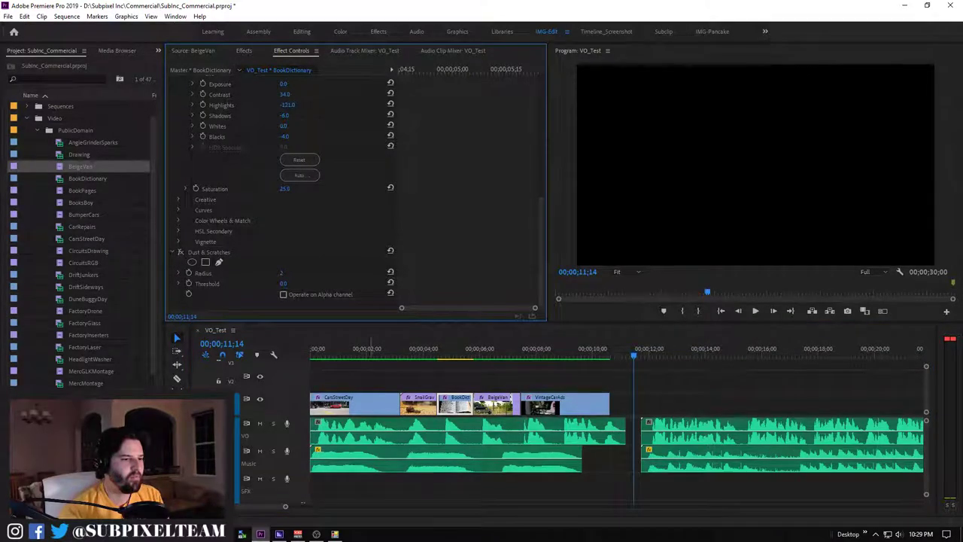
left_click(362, 349)
key("space")
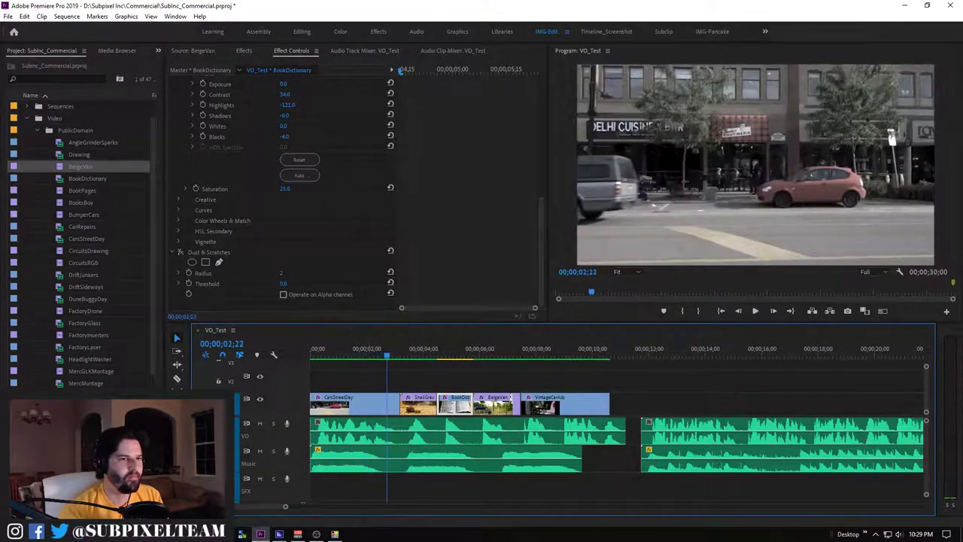
key("grave")
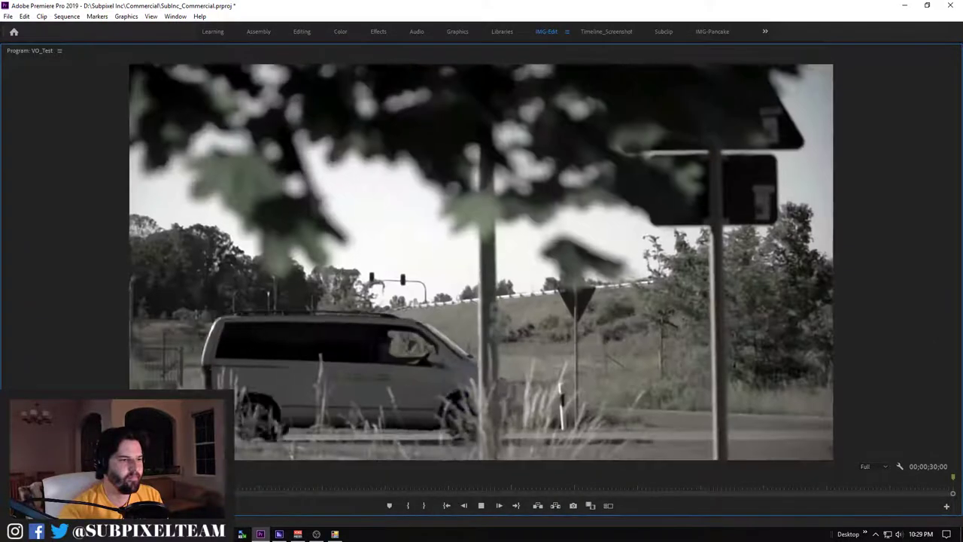
key("space")
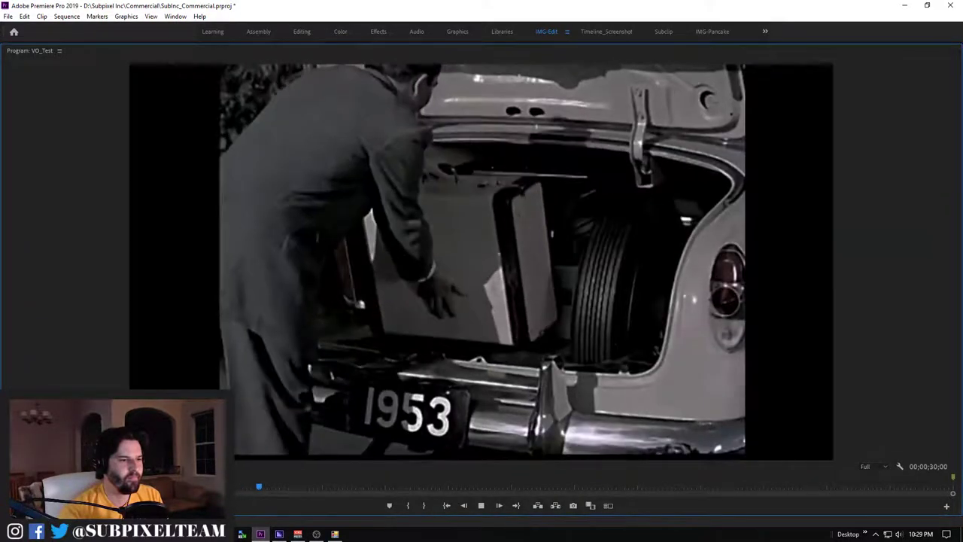
key("grave")
left_click(419, 405)
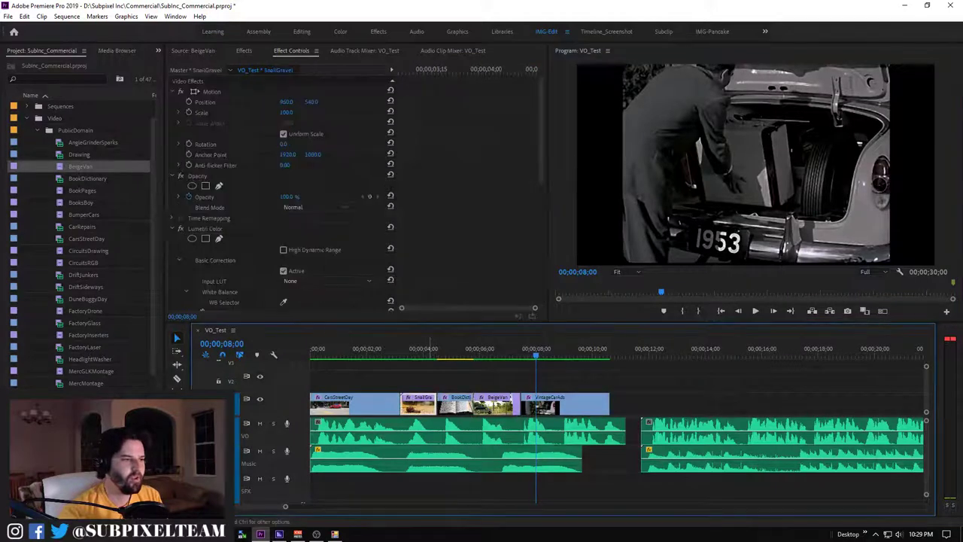
scroll(316, 188, "down", 5)
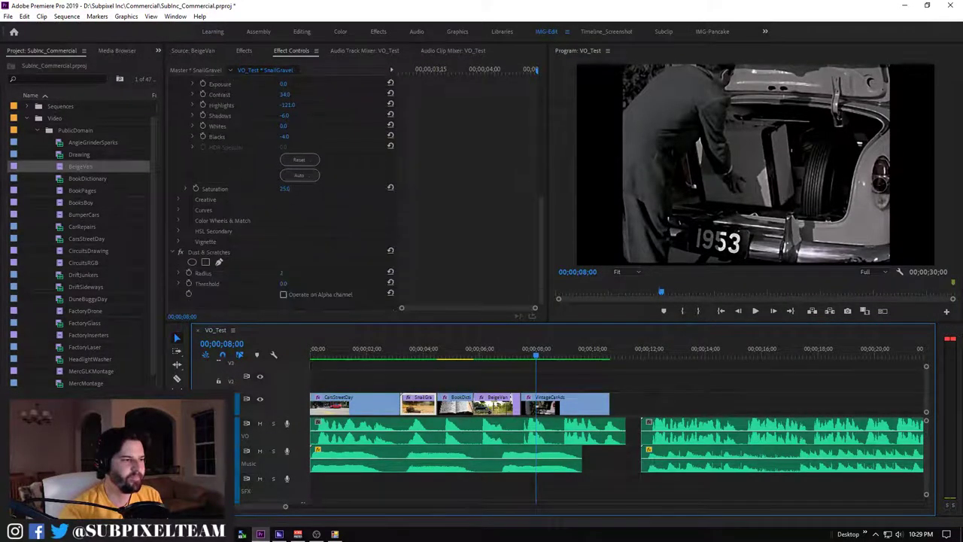
left_click(181, 251)
left_click(496, 405)
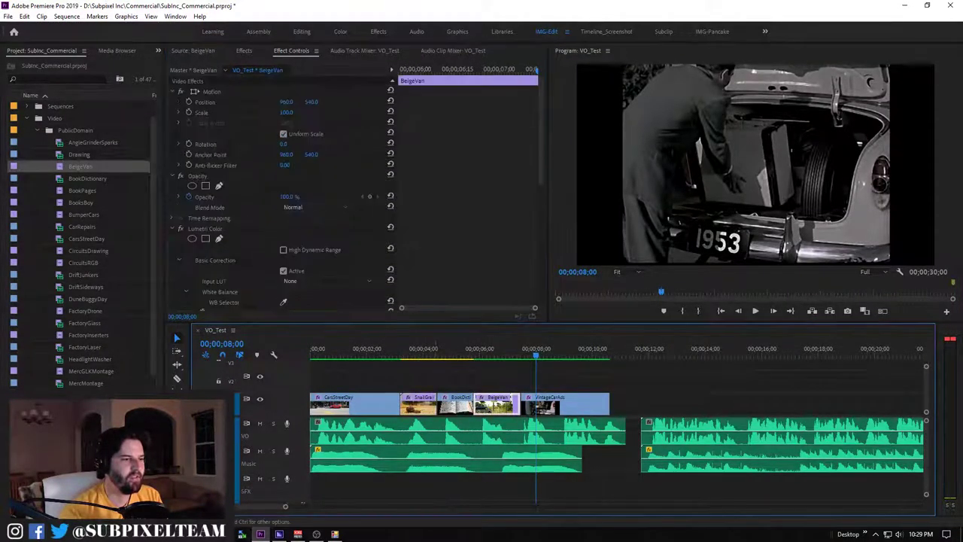
scroll(401, 226, "down", 6)
left_click(181, 252)
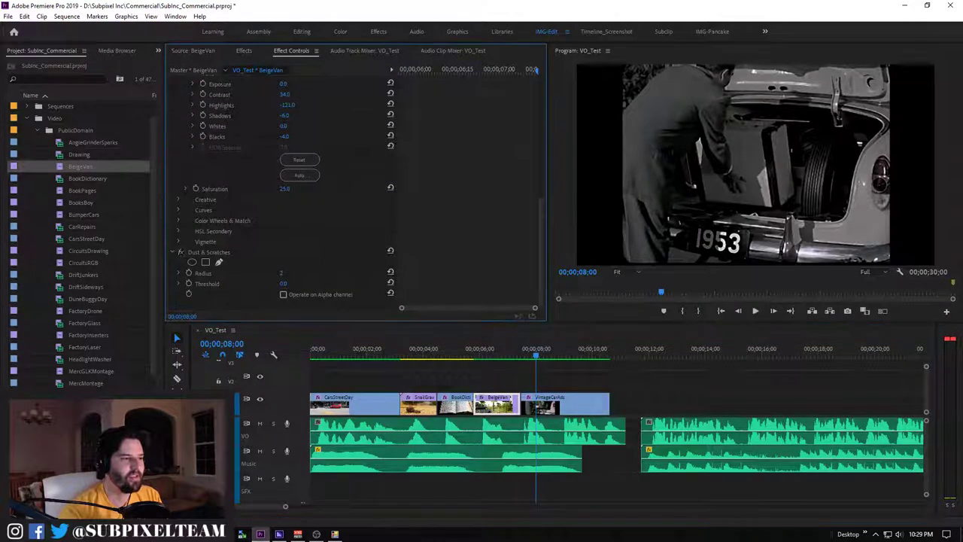
left_click(564, 404)
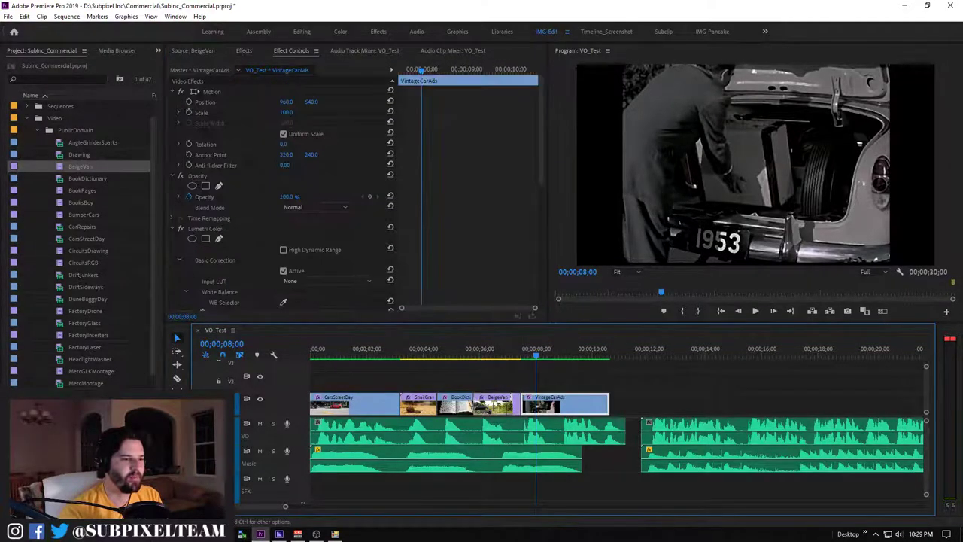
key("Home")
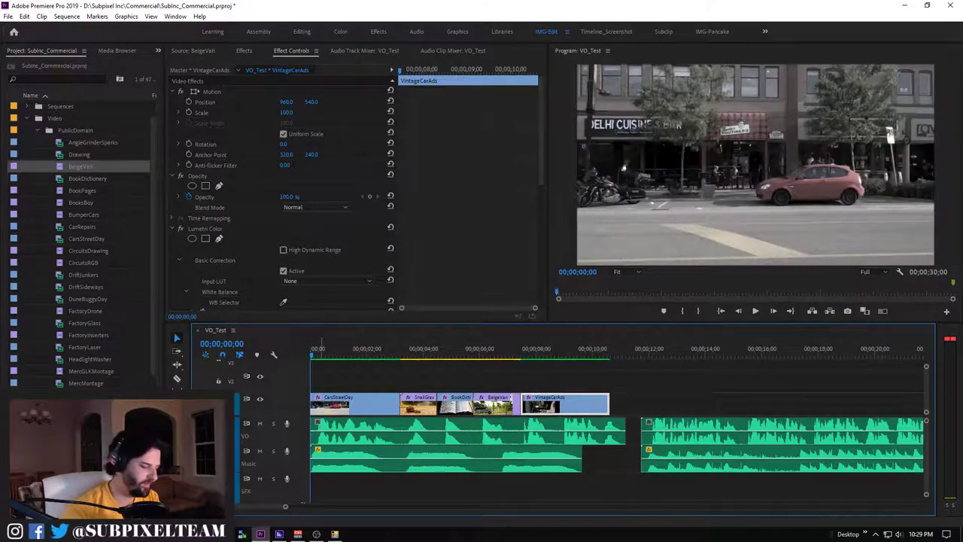
key("grave")
key("space")
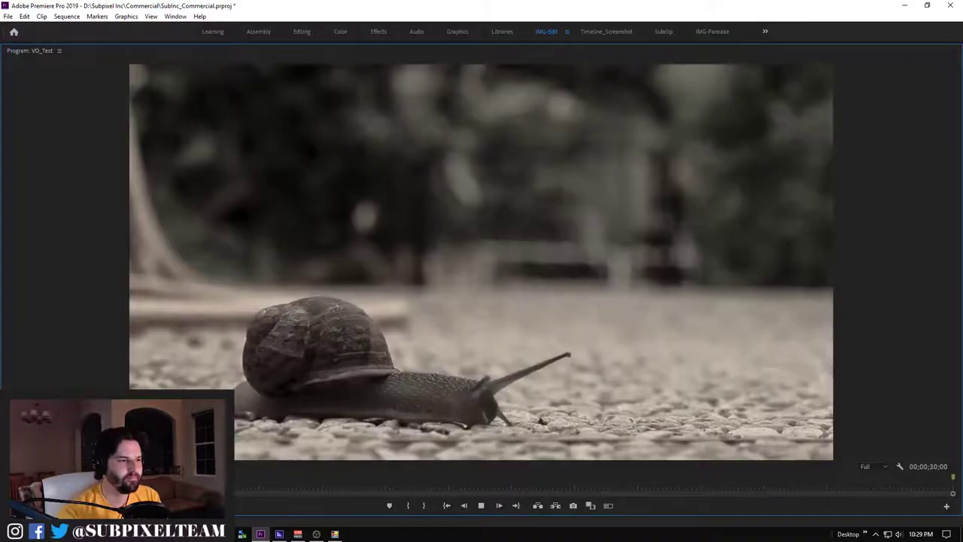
key("space")
key("grave")
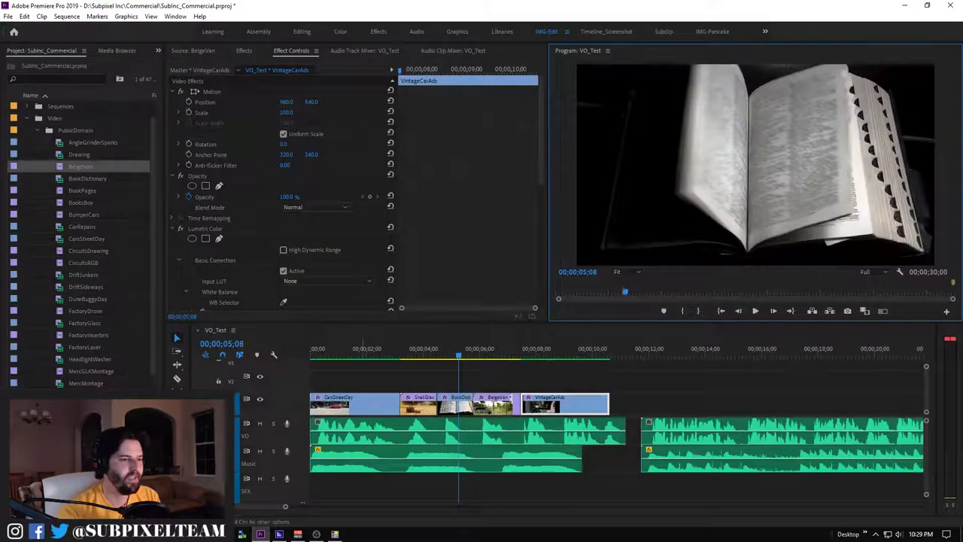
left_click(354, 404)
left_click(354, 350)
scroll(286, 189, "down", 5)
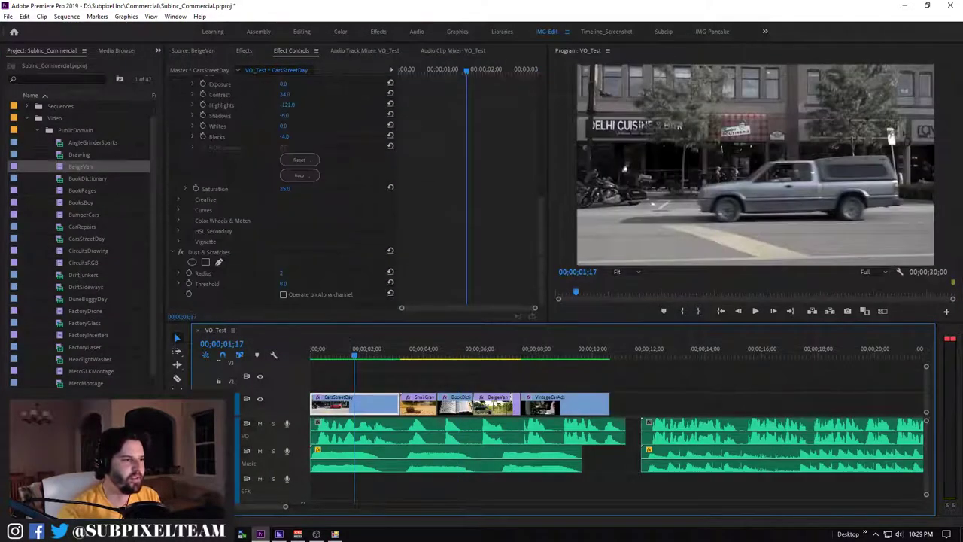
Add a Noise effect to CarsStreetDay, delete its Dust & Scratches, and save
left_click(180, 252)
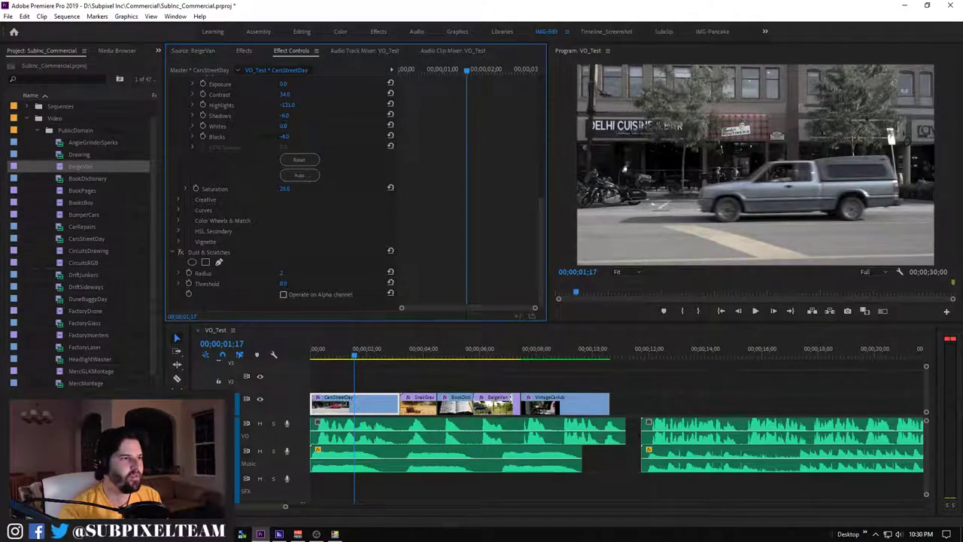
key("shift+7")
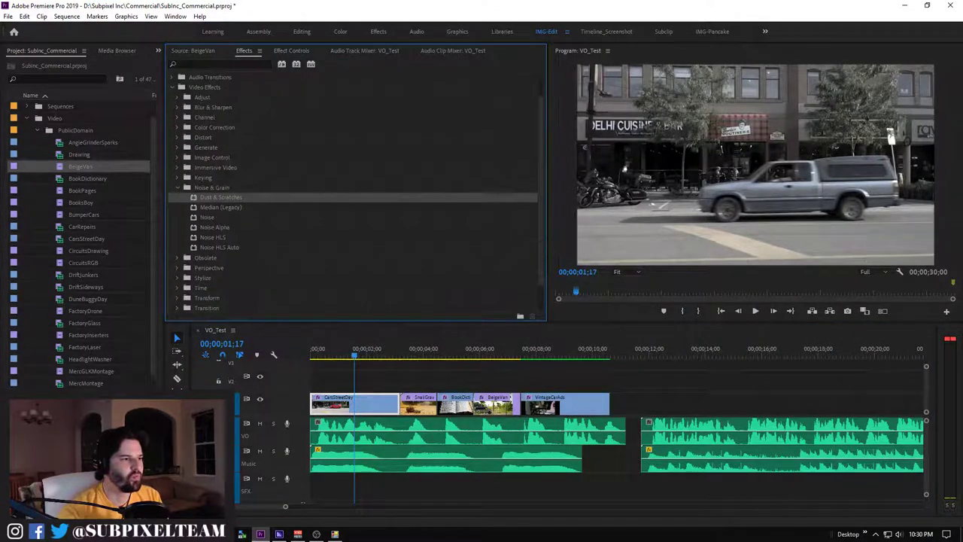
left_click(207, 217)
left_click_drag(207, 216, 354, 405)
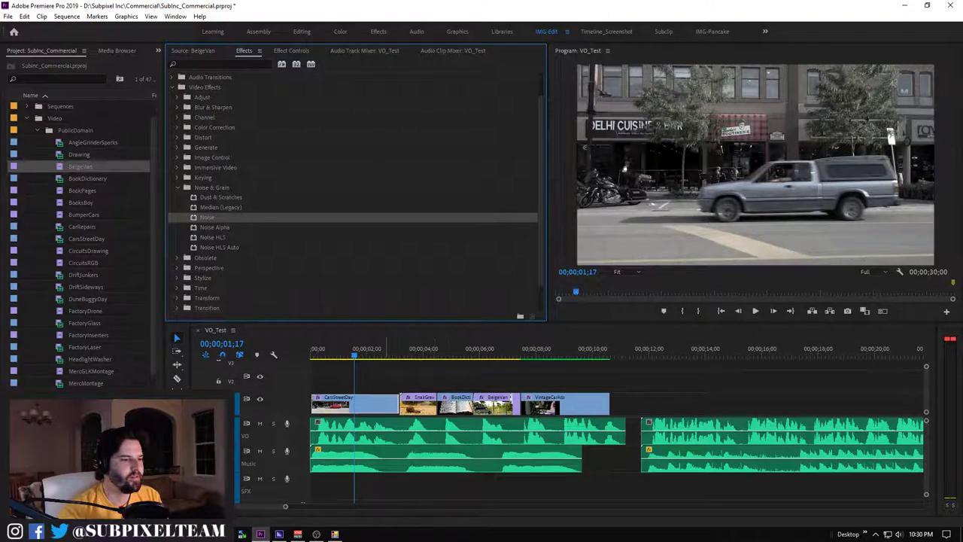
key("shift+5")
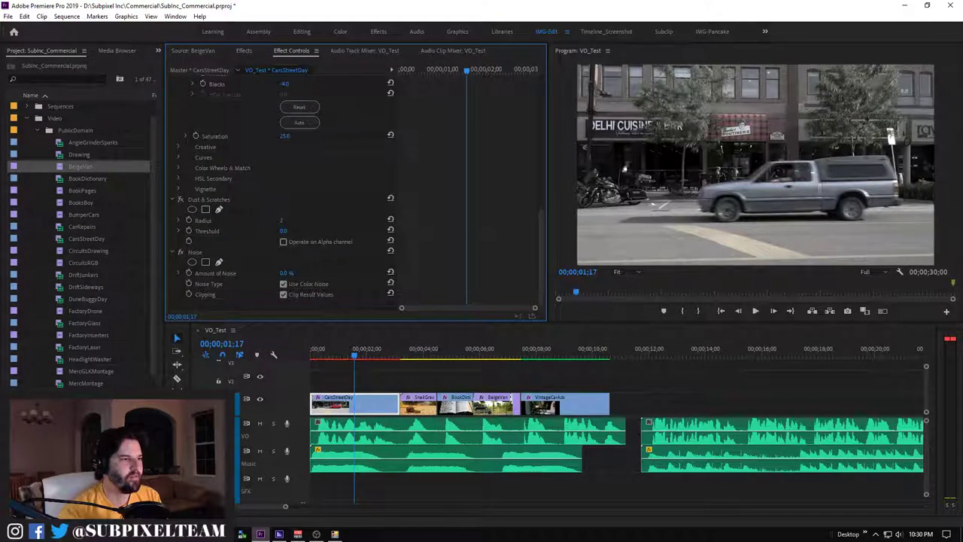
left_click(208, 200)
key("Delete")
key("ctrl+s")
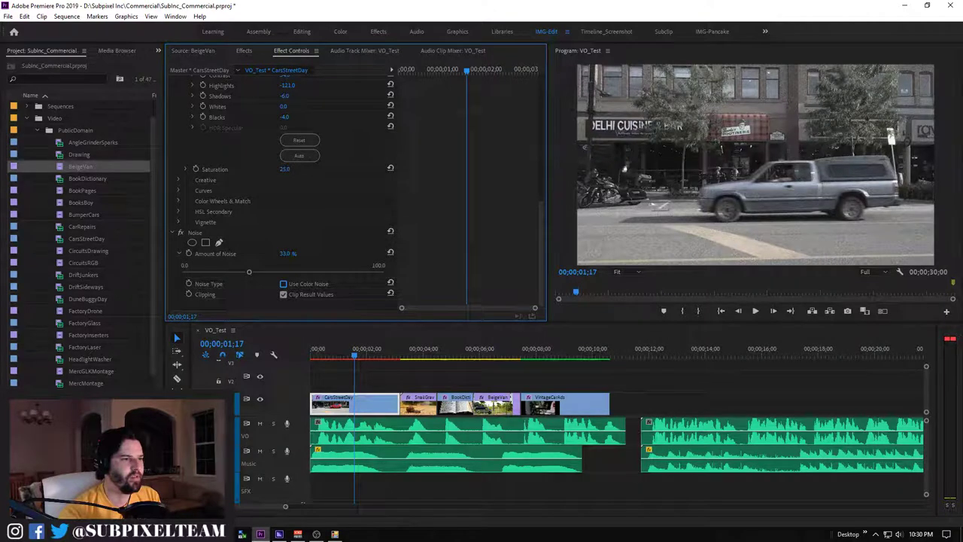
Set the Amount of Noise to 5.0%
left_click_drag(249, 272, 215, 271)
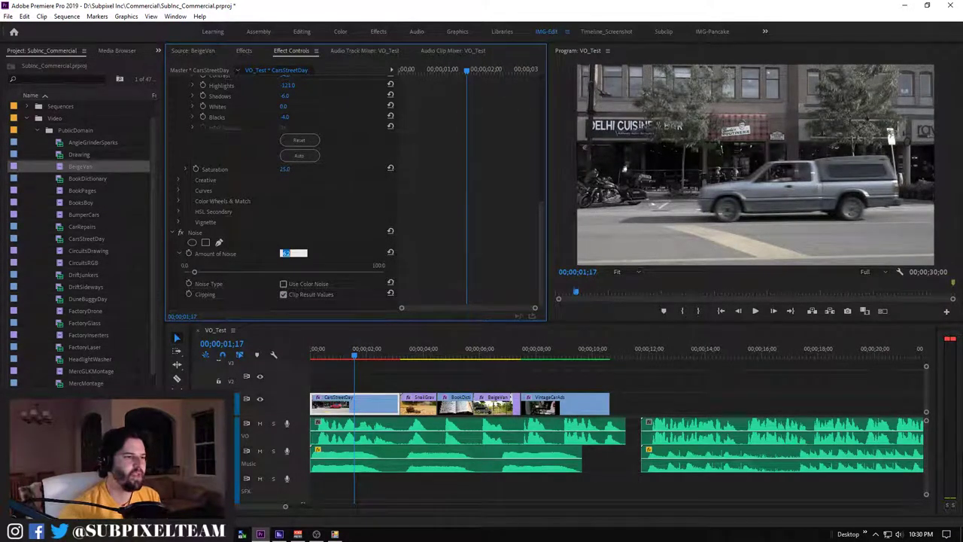
type("5")
key("Return")
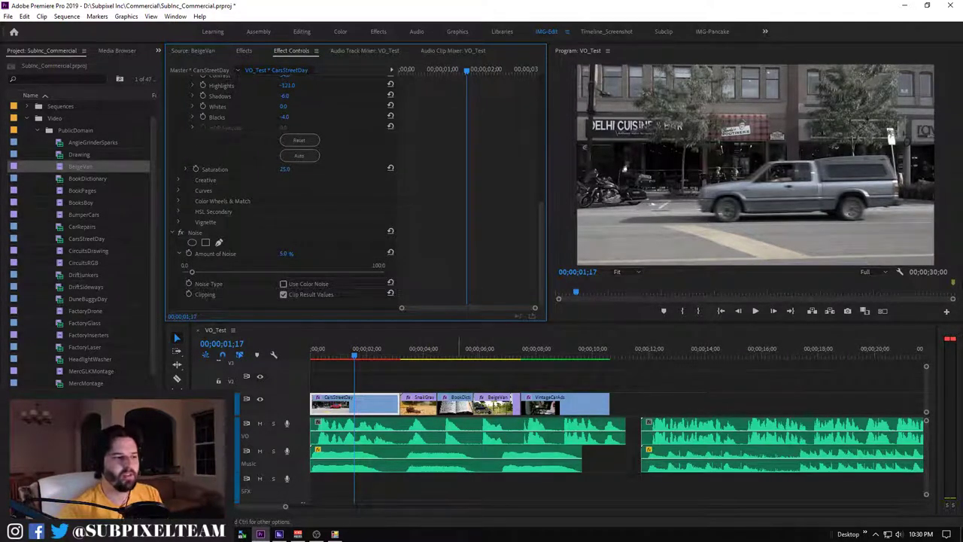
key("Home")
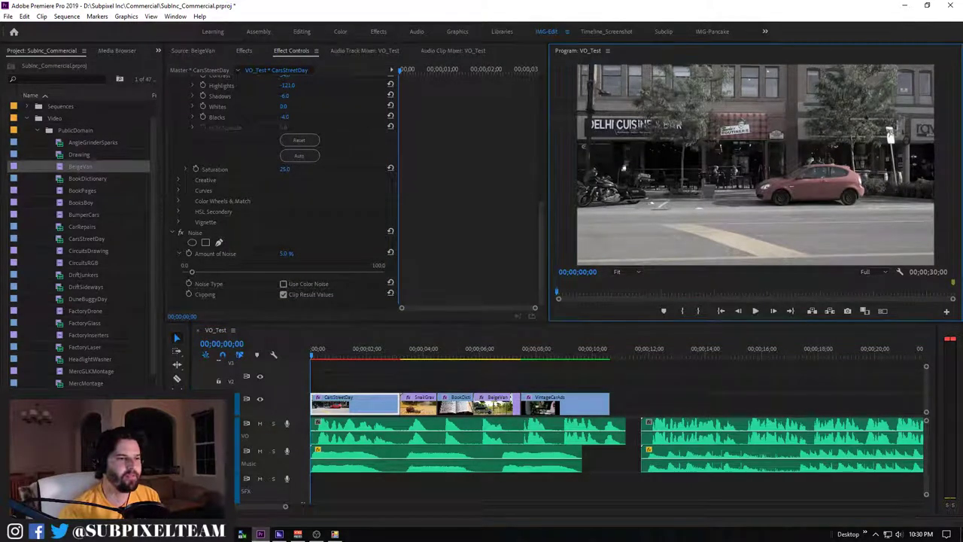
Review the noise look by playing the sequence full-screen
key("grave")
key("space")
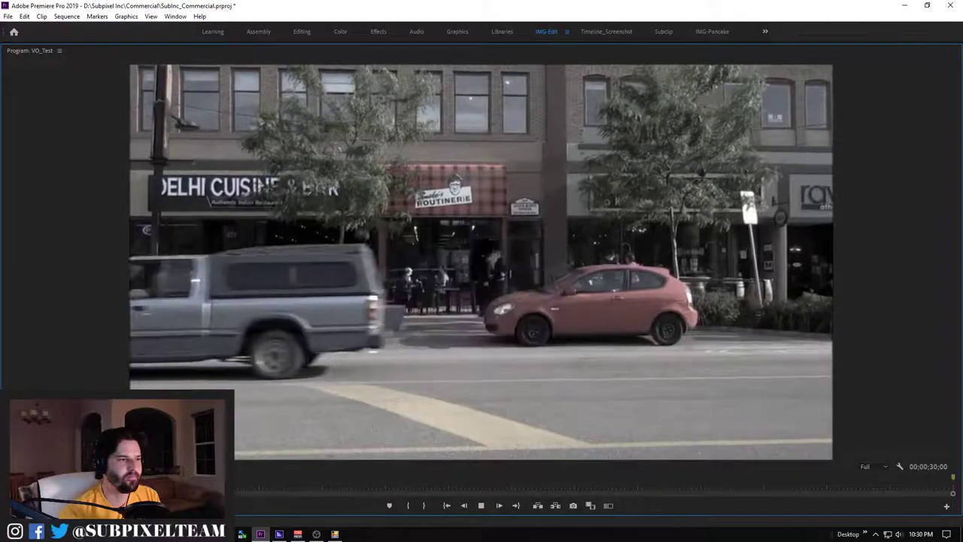
key("space")
key("grave")
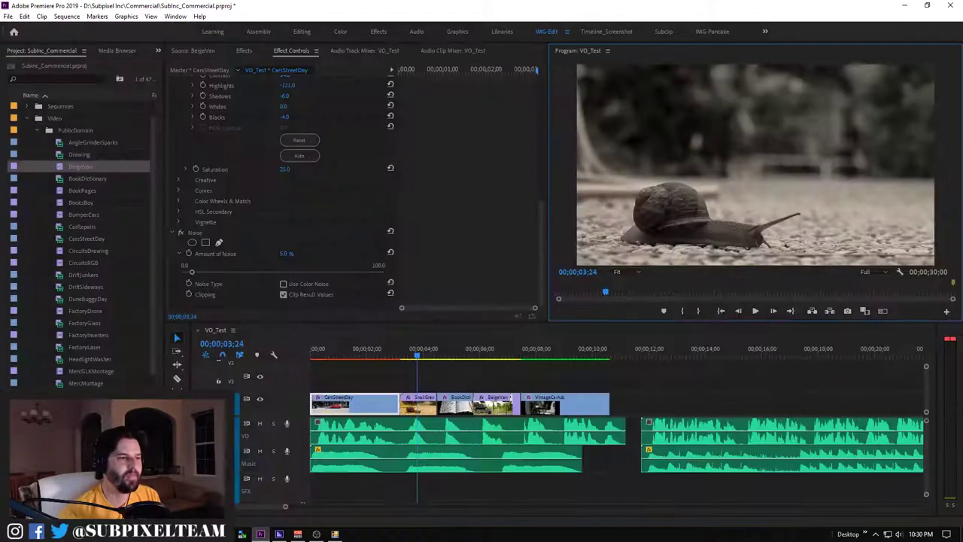
Copy CarsStreetDay's attributes and paste only Noise onto every clip in VO_Test
right_click(371, 404)
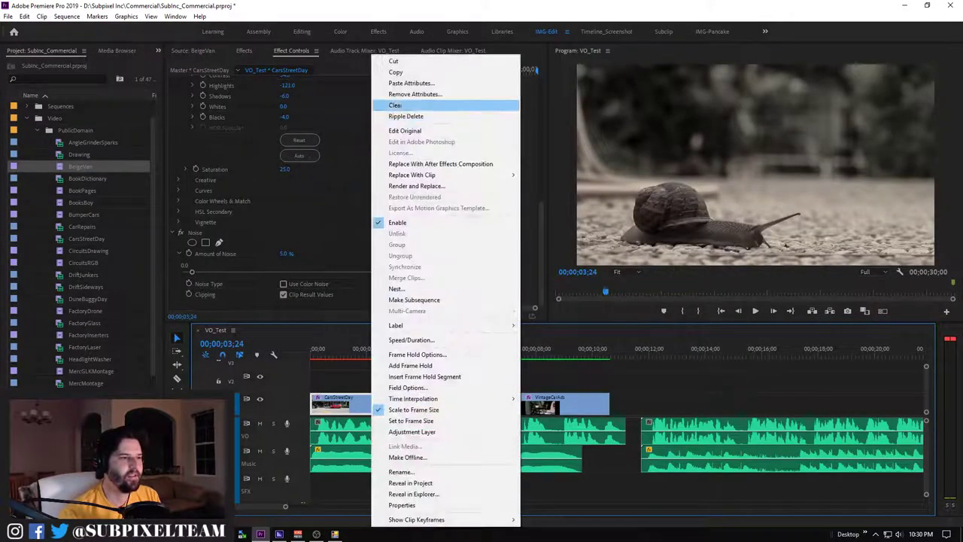
key("Return")
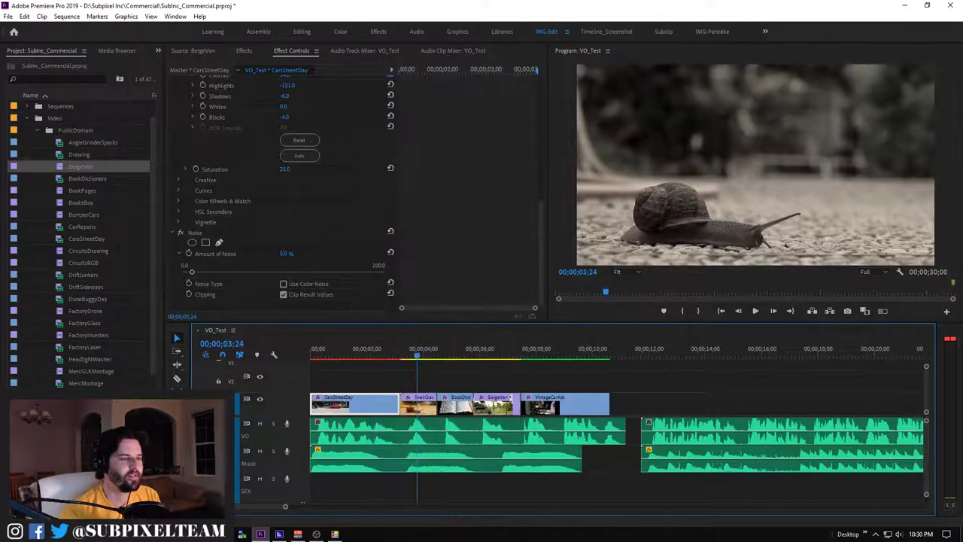
key("ctrl+a")
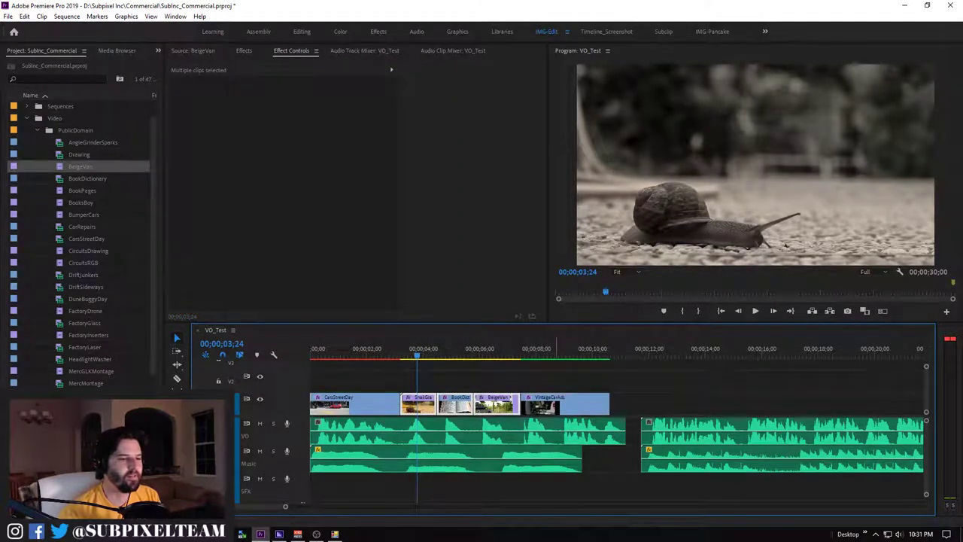
right_click(507, 404)
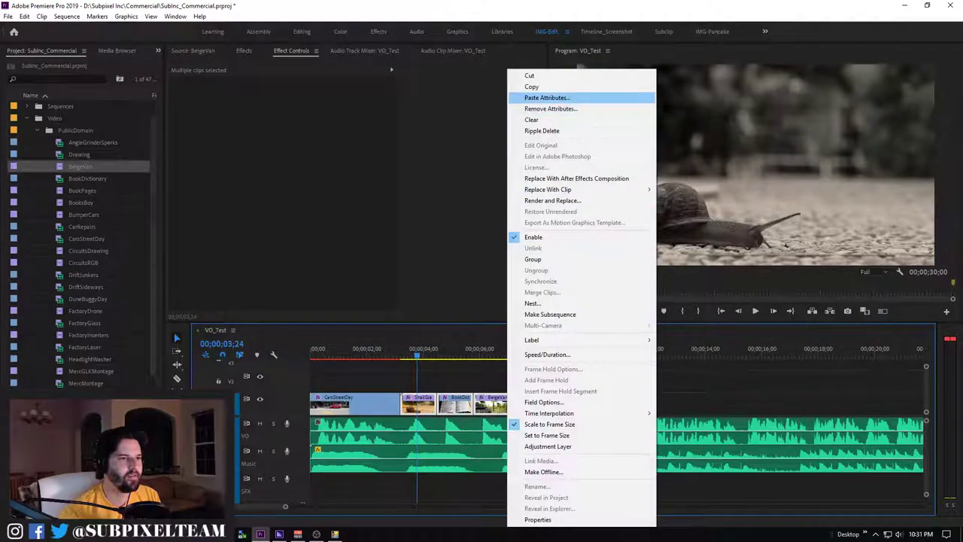
left_click(547, 97)
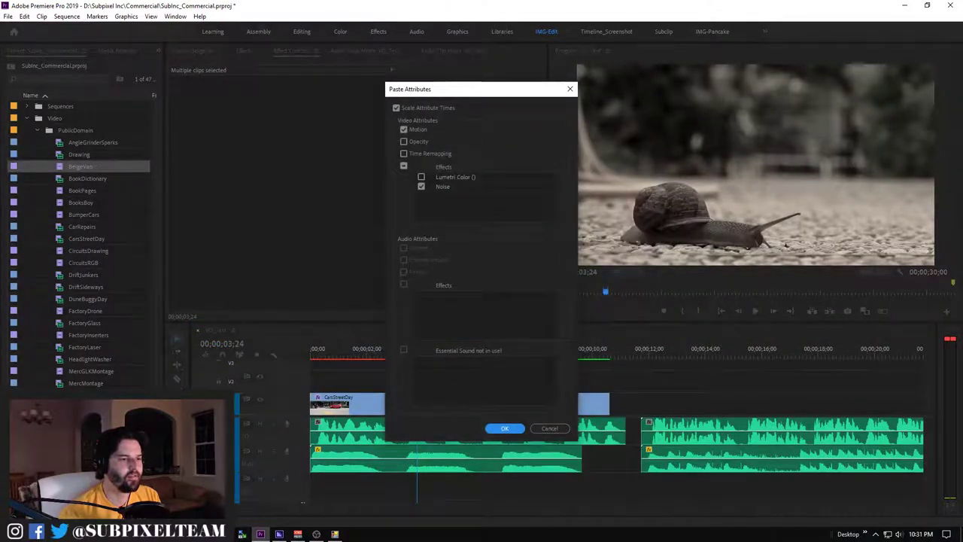
left_click(504, 429)
left_click(392, 352)
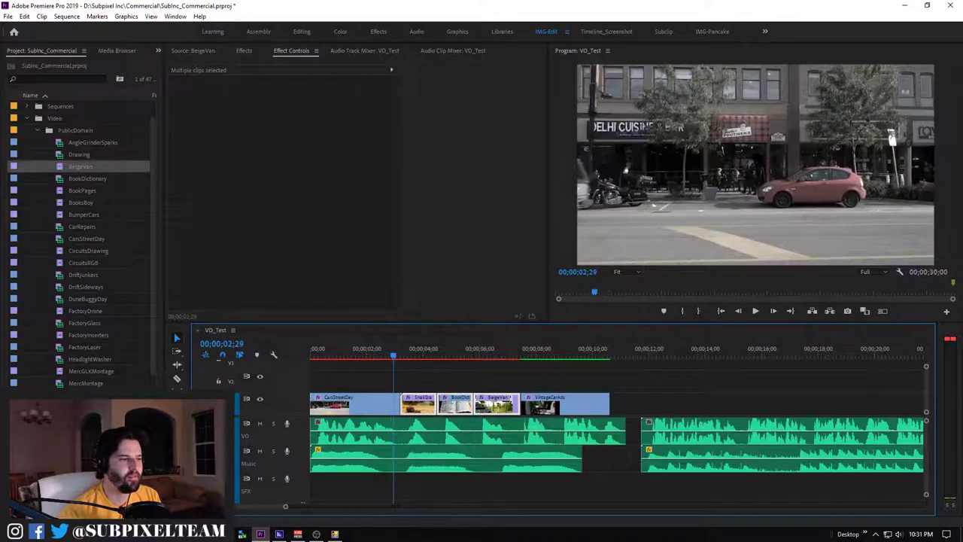
key("Left")
key("Left")
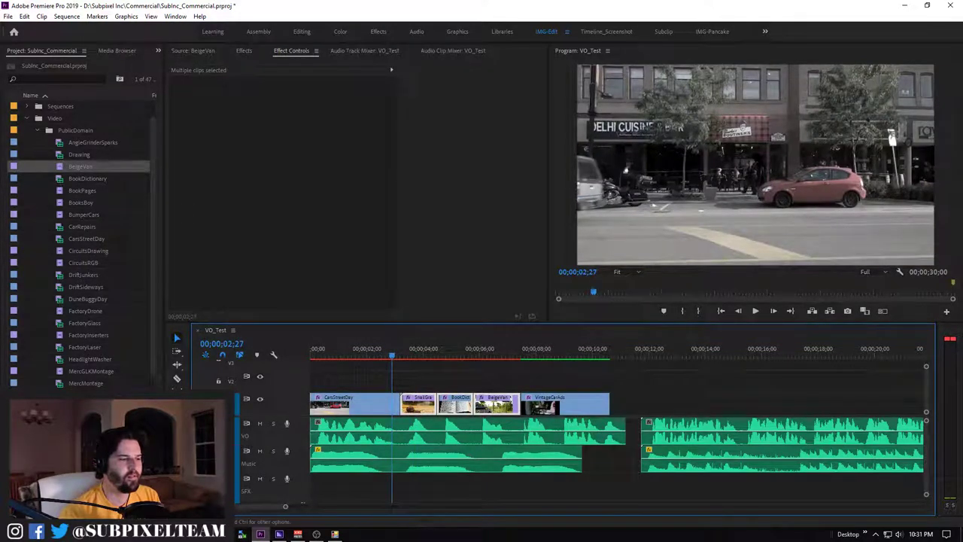
left_click(260, 451)
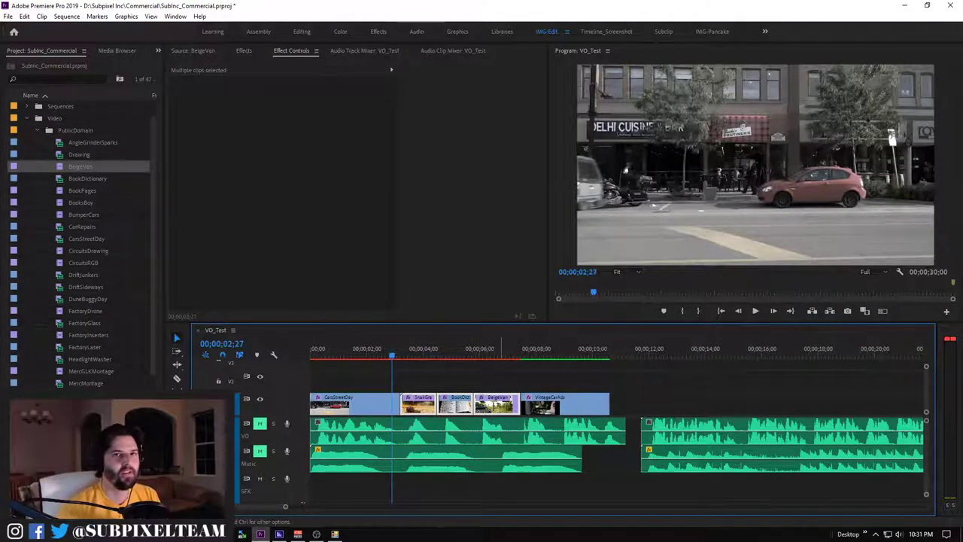
key("space")
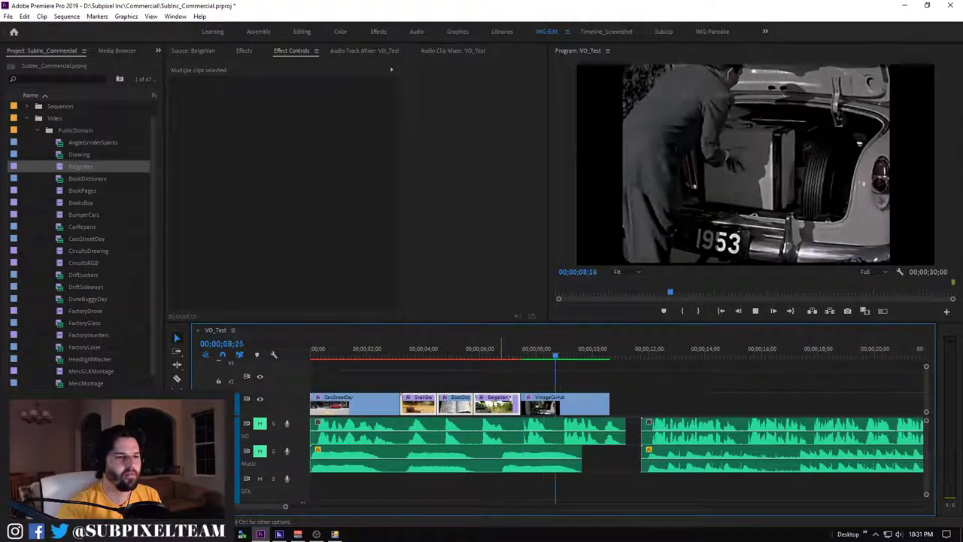
key("space")
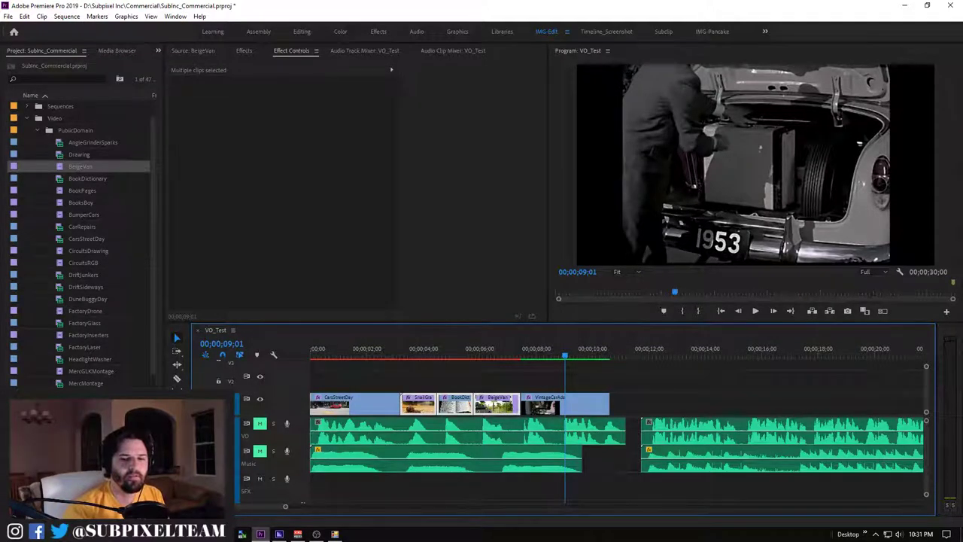
left_click(495, 353)
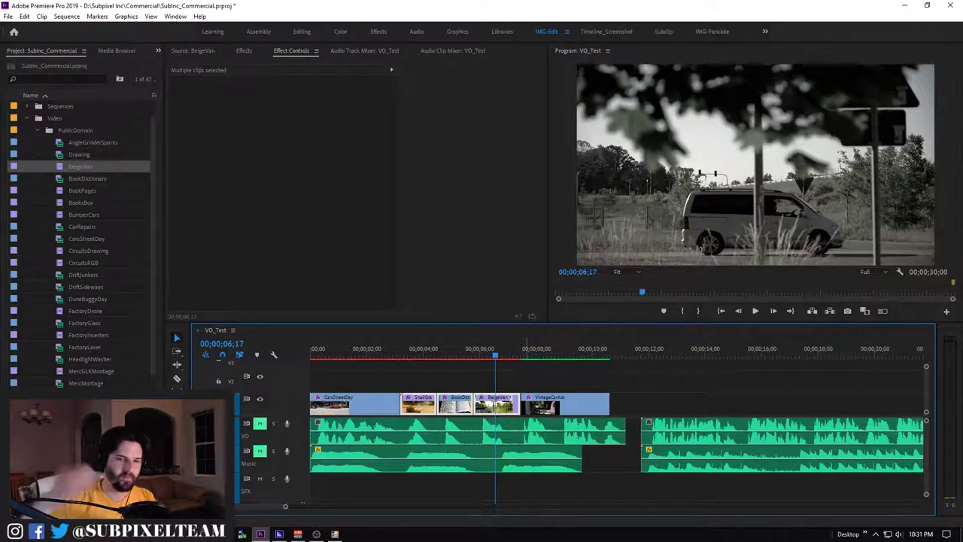
key("space")
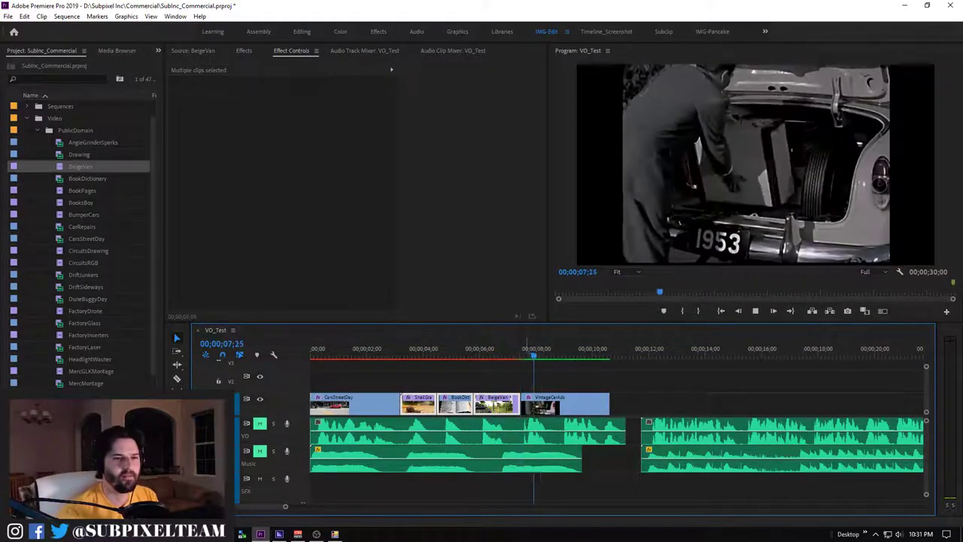
key("space")
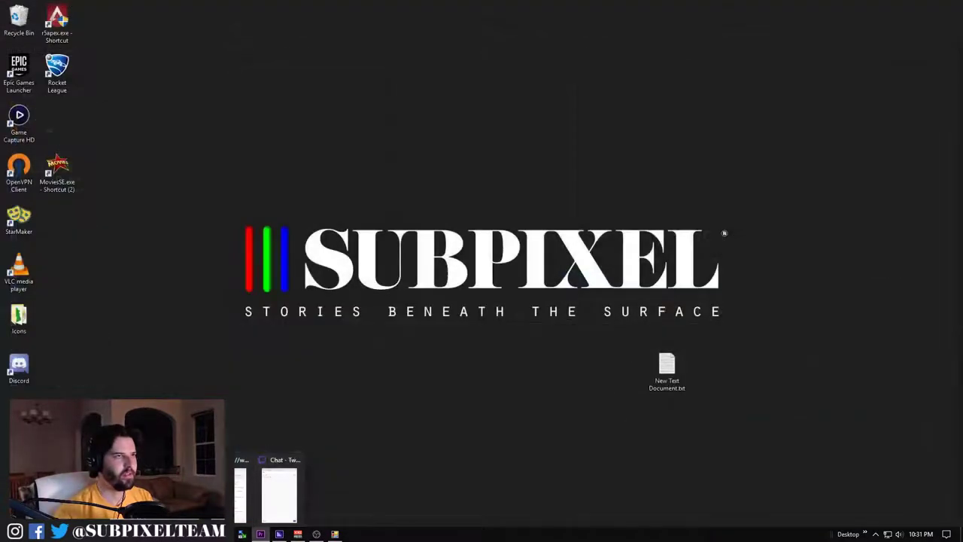
left_click(274, 489)
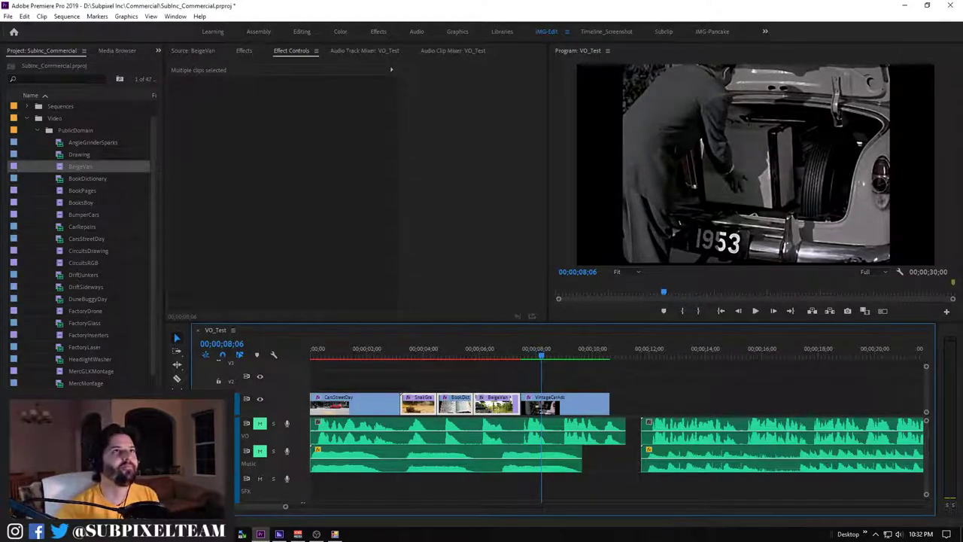
Save the project and play back the opening b-roll cut from near the start
key("ctrl+s")
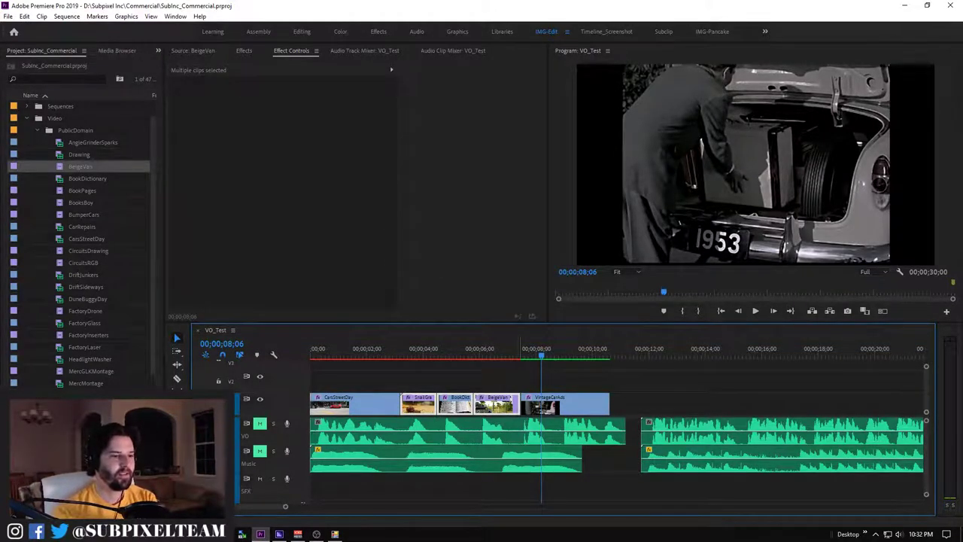
key("shift+k")
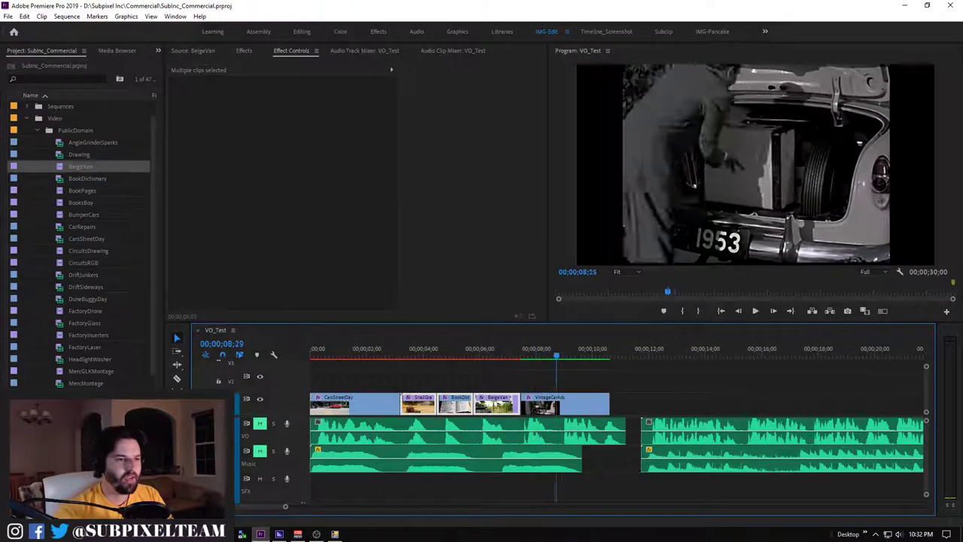
left_click(343, 352)
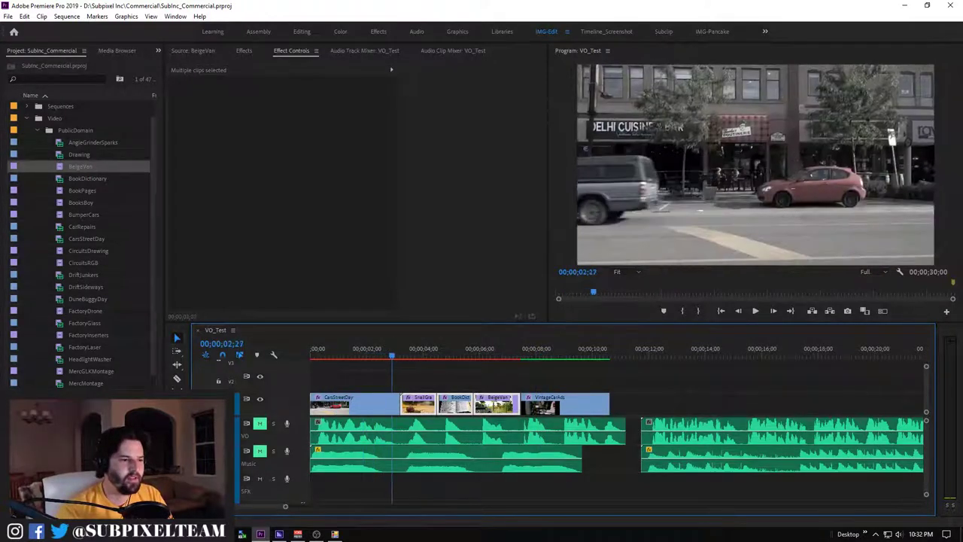
key("space")
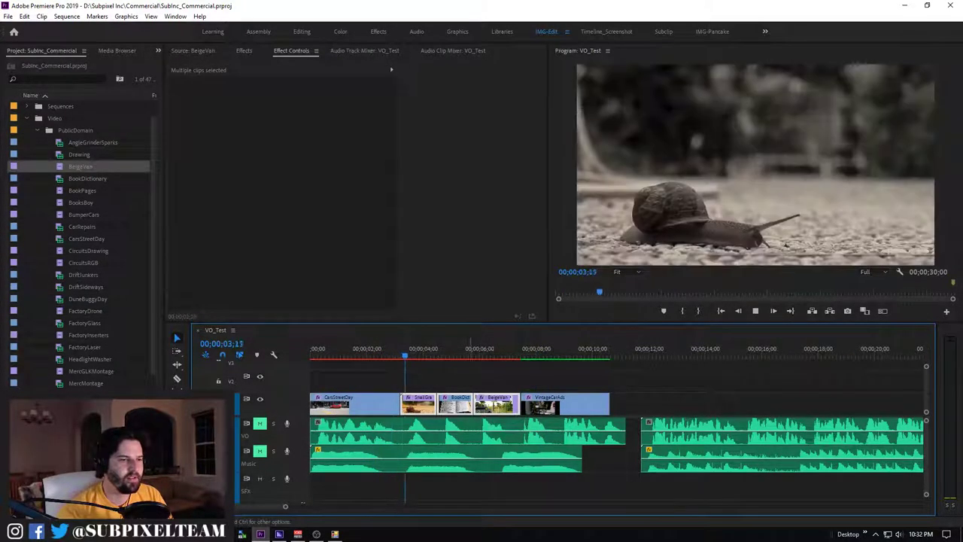
key("space")
Move the playhead past the b-roll clips and mute the VO and Music tracks
key("shift+End")
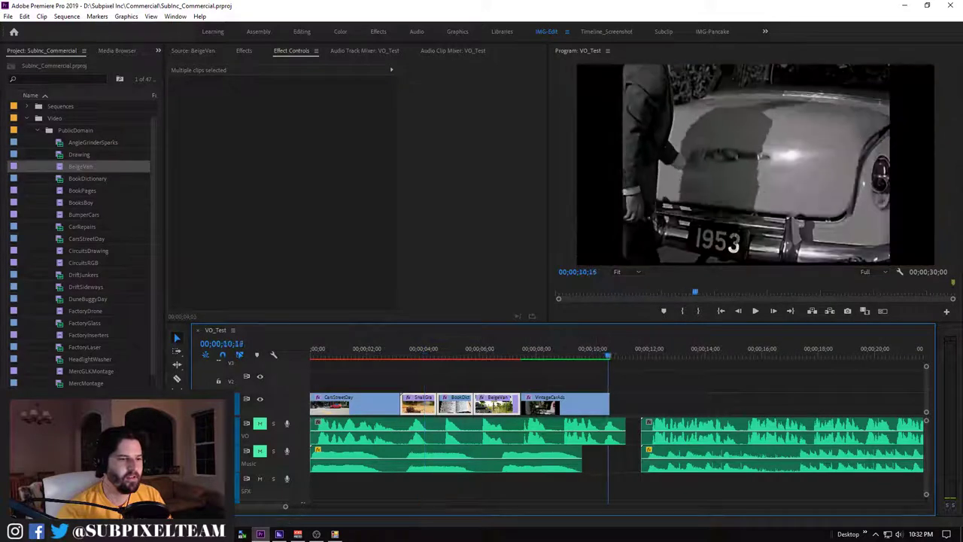
key("shift+Right")
key("shift+Right")
key("shift+Right")
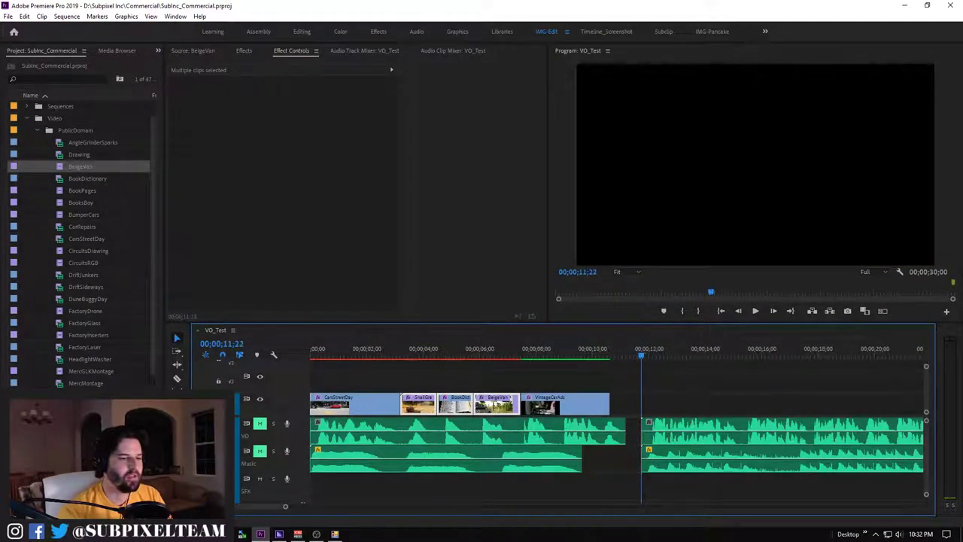
left_click(260, 423)
left_click(260, 450)
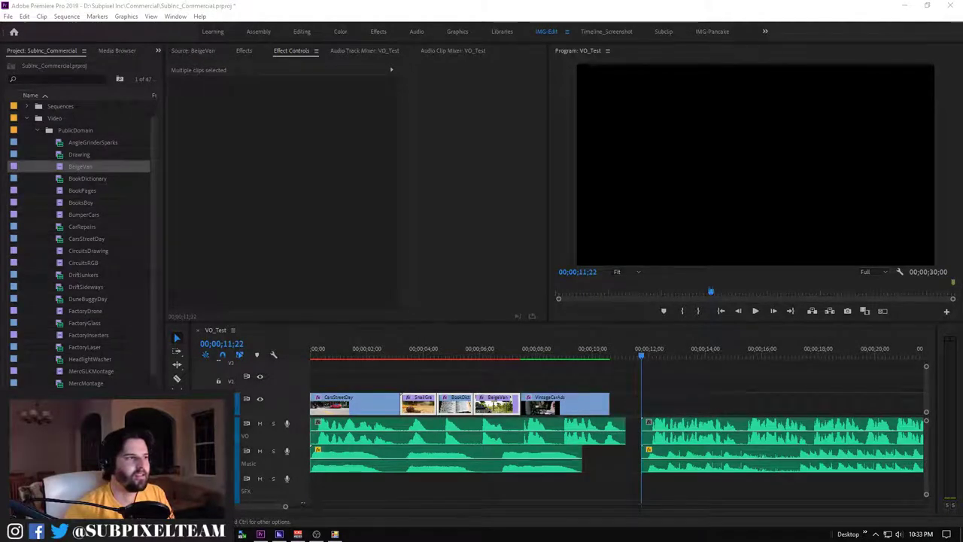
Collapse the PublicDomain folder and import Muskette.mp4 from File Explorer into the Video bin
left_click(37, 130)
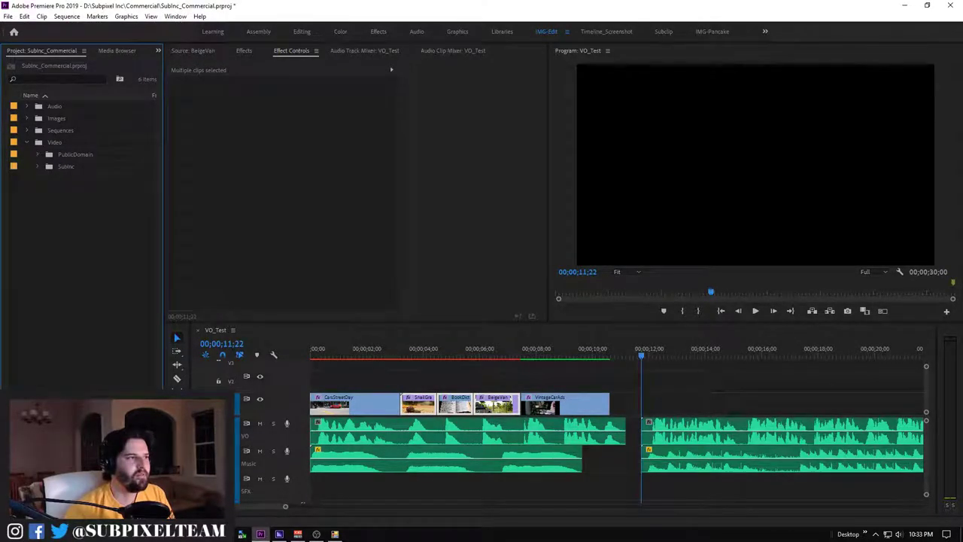
mouse_move(75, 114)
left_mouse_down()
mouse_move(34, 142)
mouse_move(75, 166)
left_mouse_up()
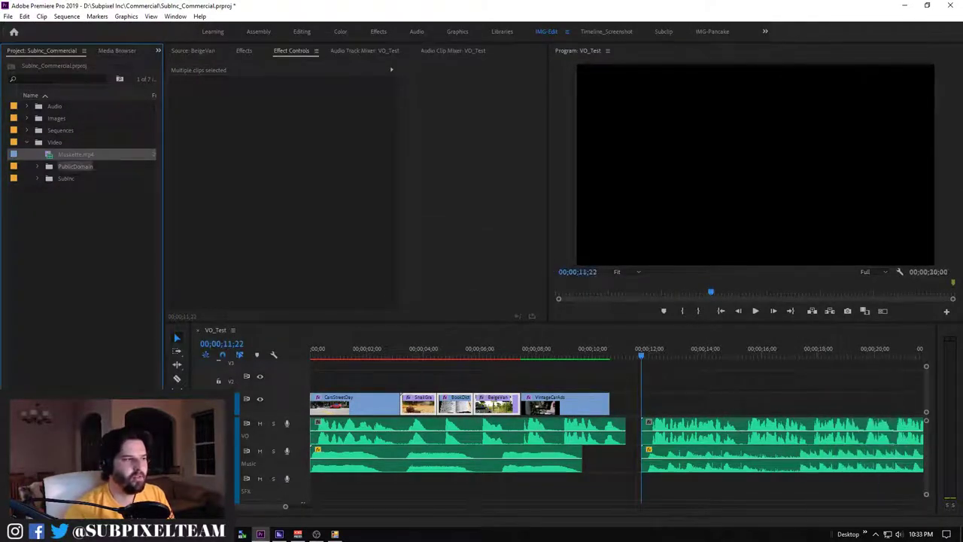
scroll(617, 444, "down", 2)
scroll(617, 444, "down", 2)
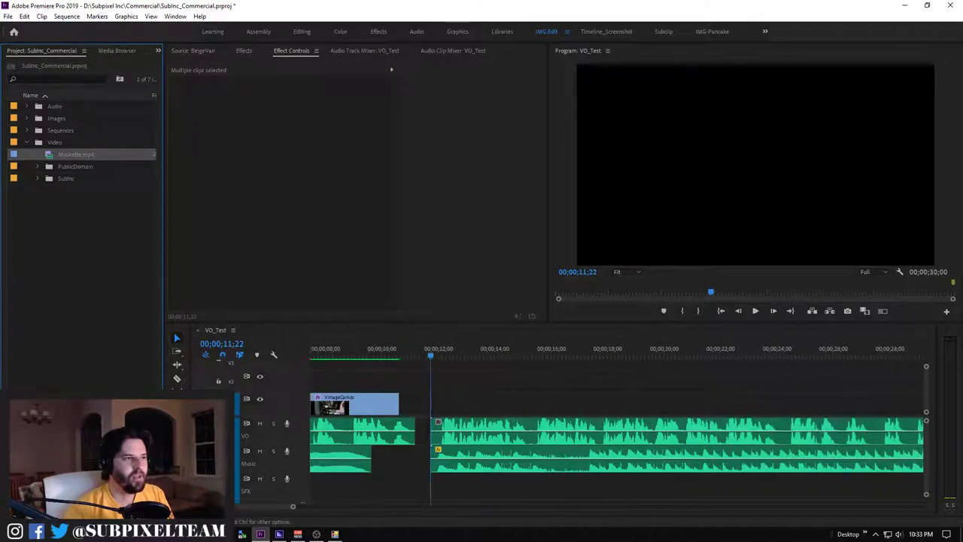
scroll(617, 444, "down", 3)
scroll(617, 444, "down", 2)
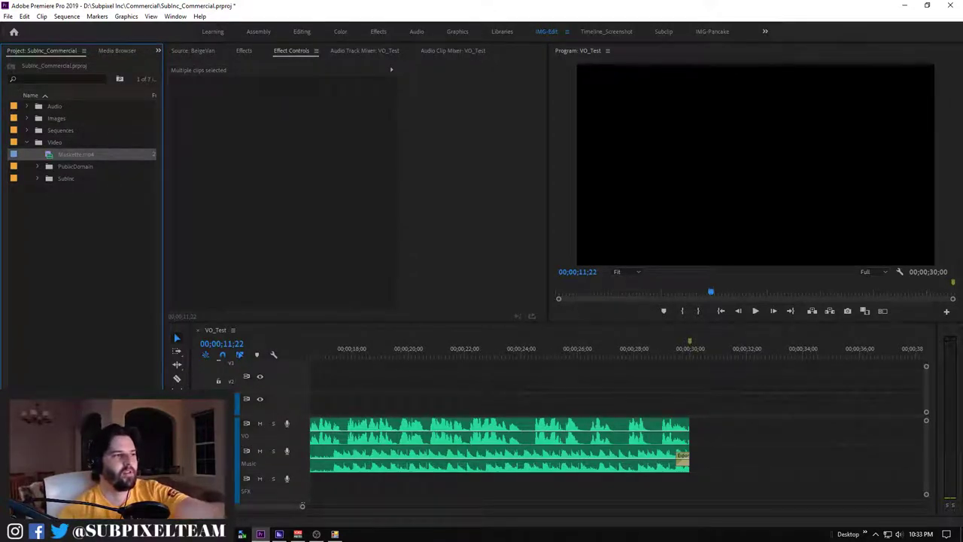
right_click(53, 154)
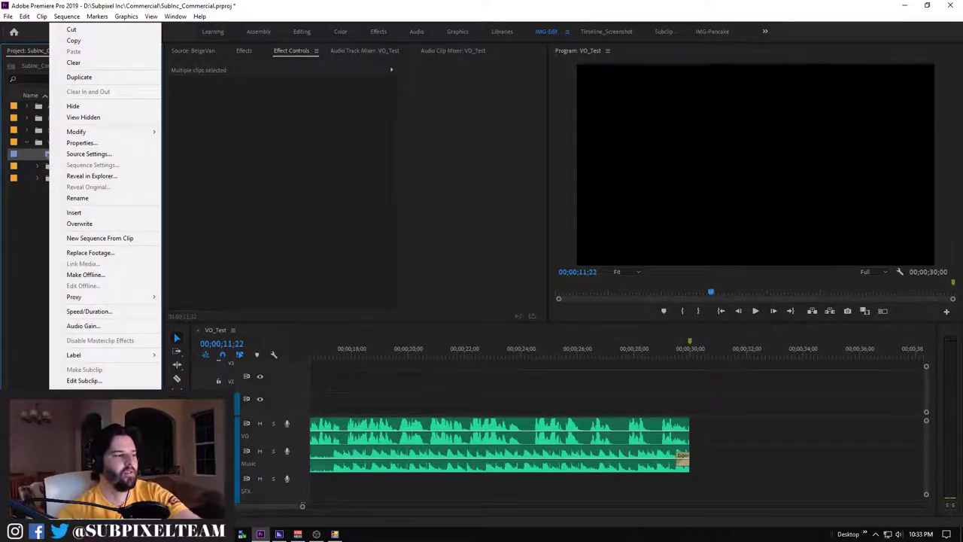
key("Escape")
key("shift+3")
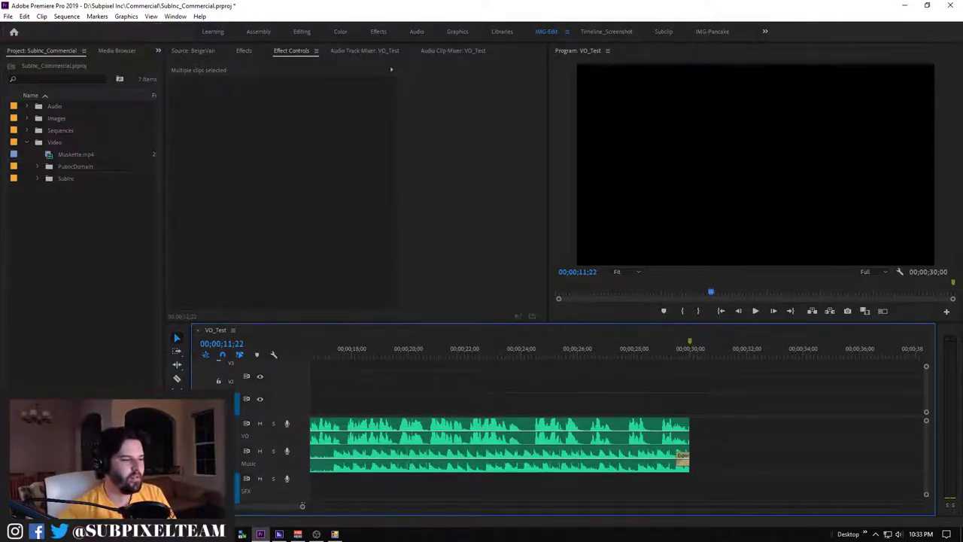
Place Muskette.mp4 on V1 so it ends at 00;00;30;00
left_click_drag(76, 155, 75, 166)
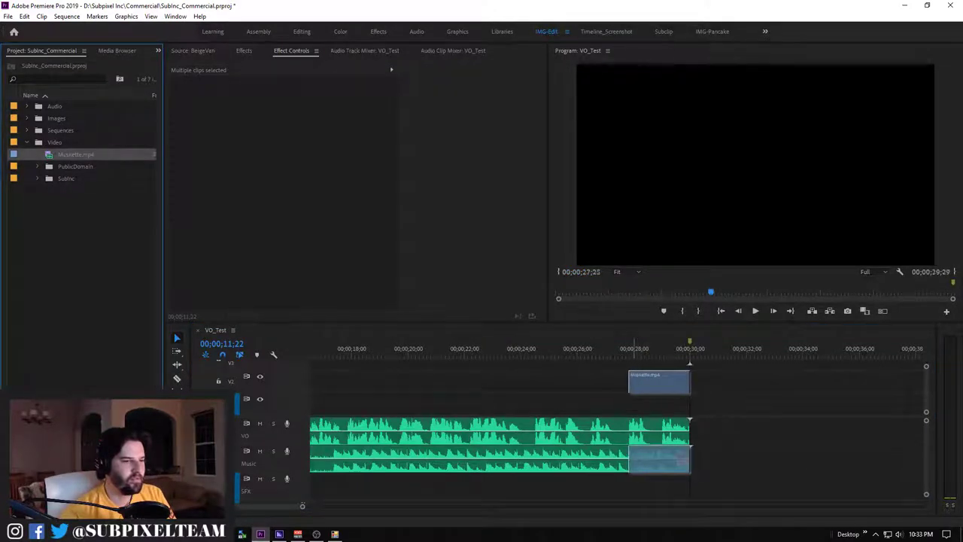
key("shift+3")
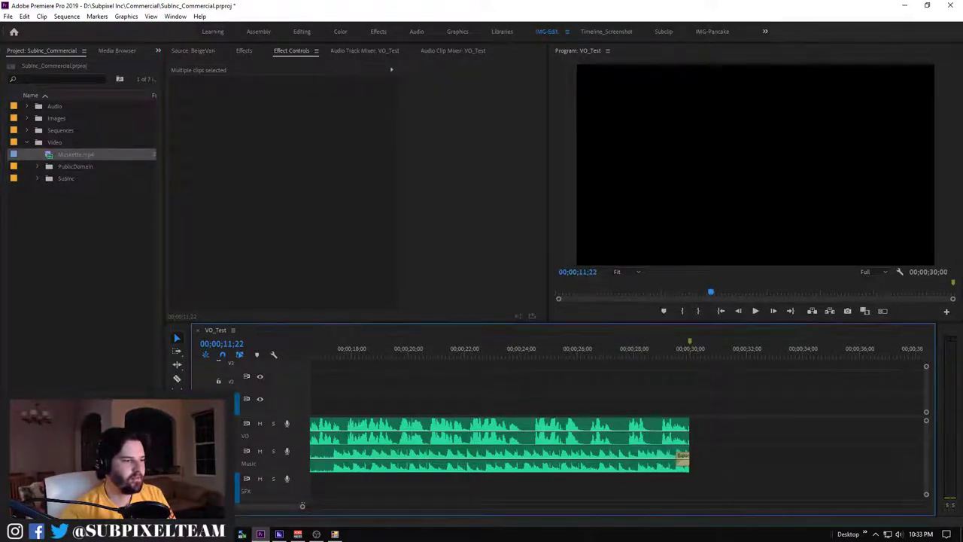
left_click_drag(76, 154, 660, 404)
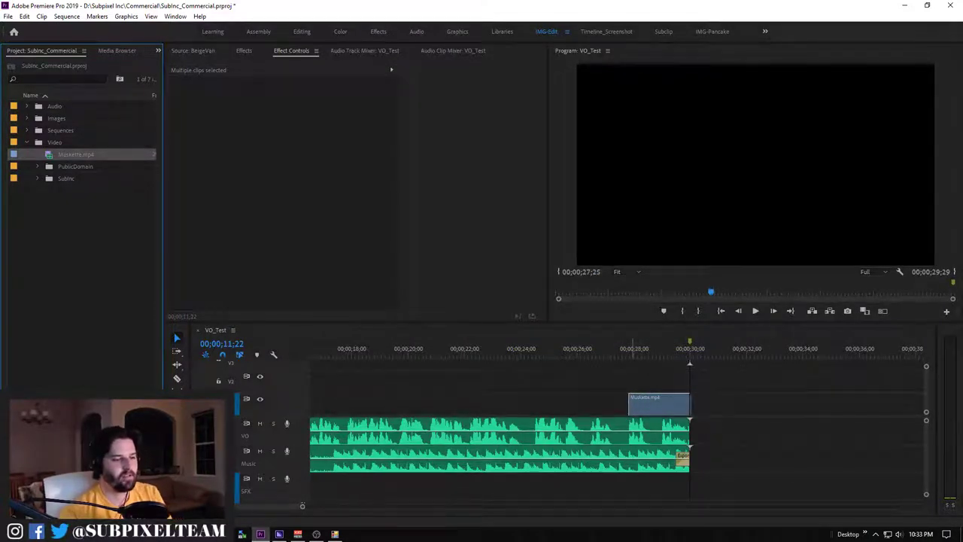
left_click(658, 404)
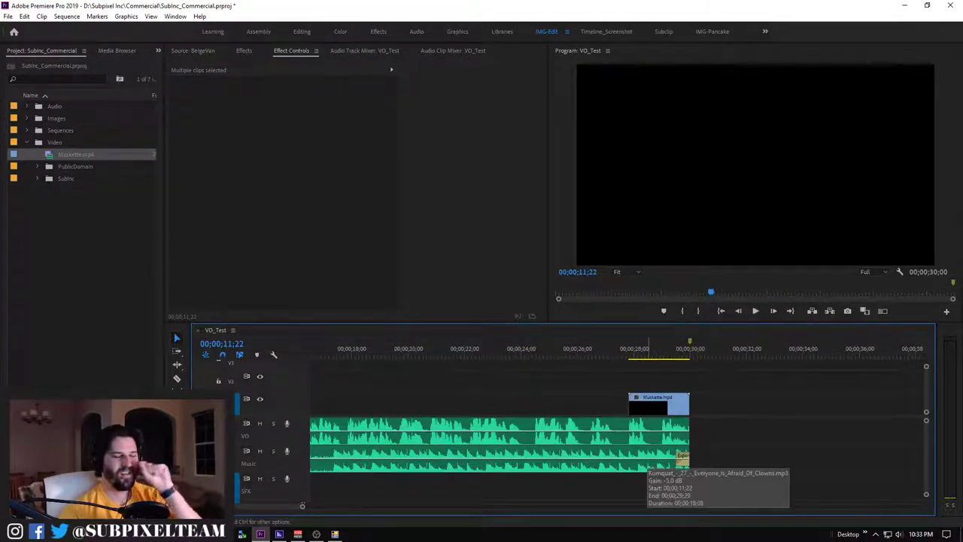
Play the ending with the title from just before it, with the Program monitor maximized
left_click_drag(595, 352, 588, 352)
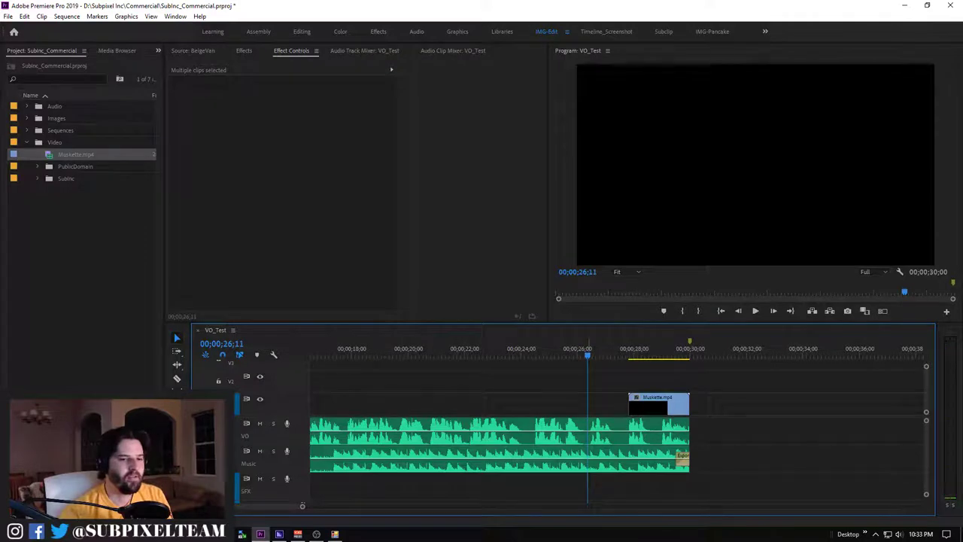
key("space")
key("grave")
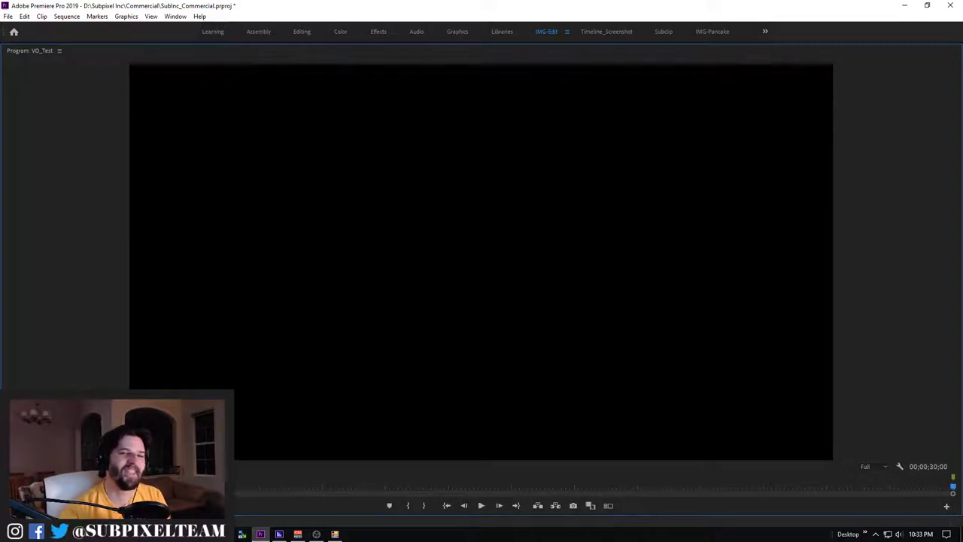
Restore the normal editing layout from the maximized Program monitor
key("grave")
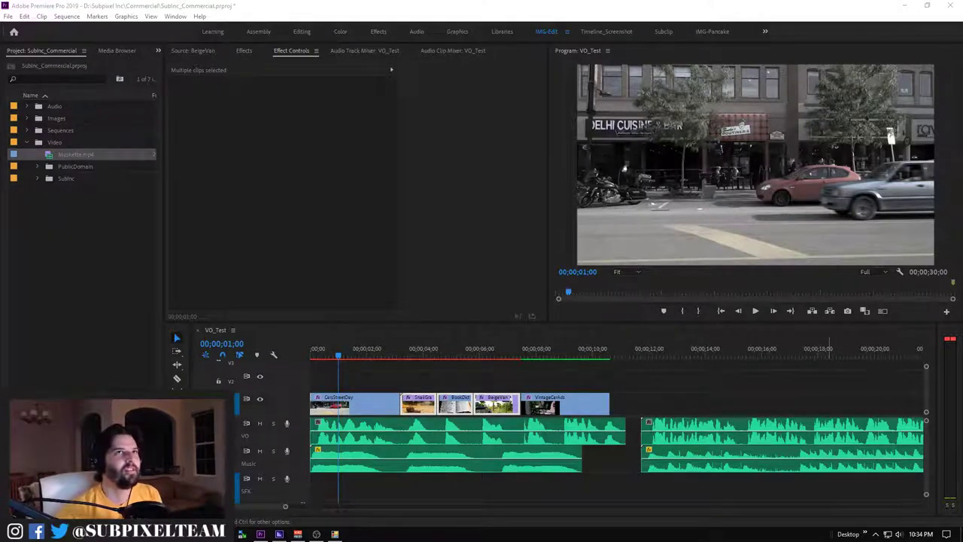
Save the project and review the 'THE MUSKETTE' title animation at the end
key("ctrl+s")
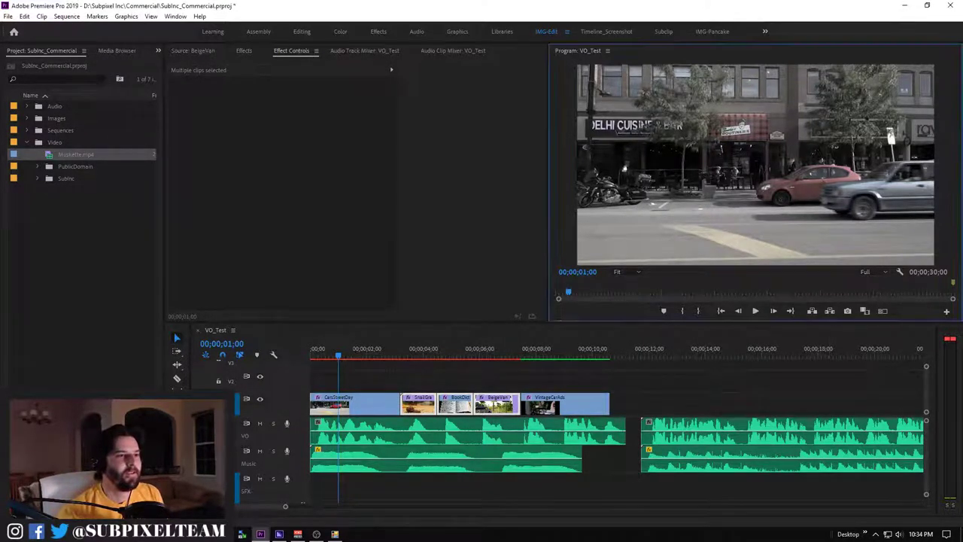
key("minus")
scroll(617, 436, "down", 5)
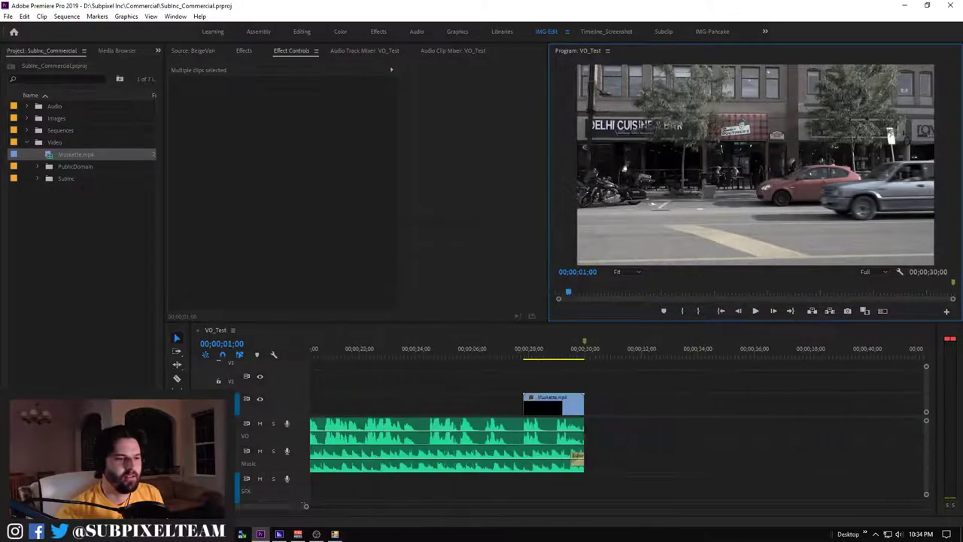
left_click(564, 354)
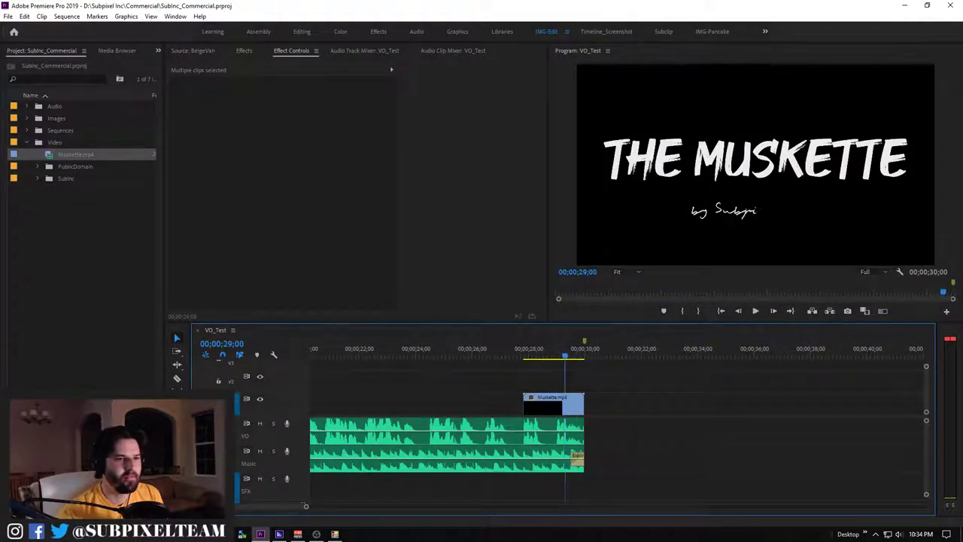
key("space")
left_click(485, 353)
left_click(548, 354)
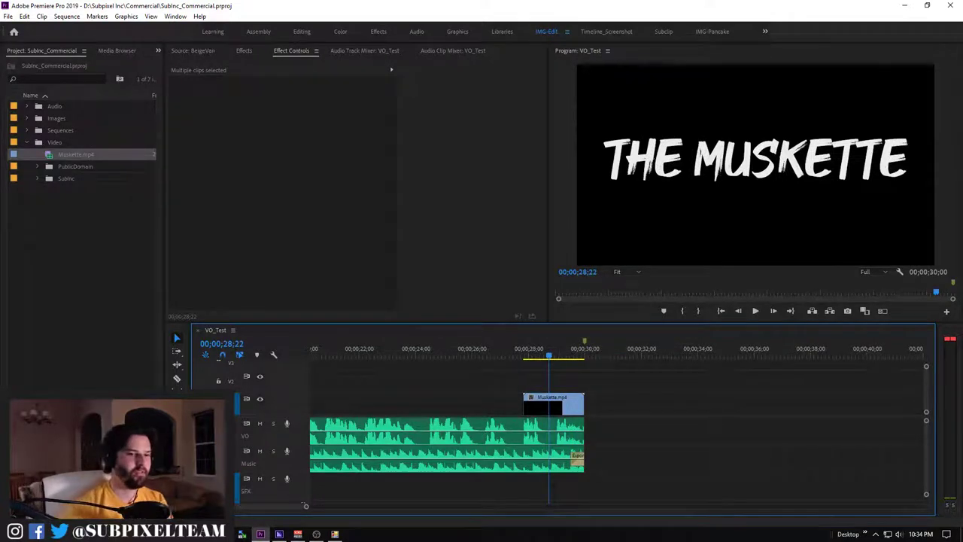
Zoom the timeline and bring the playhead into the gap after VintageCarAds, before 11;26
key("minus")
key("minus")
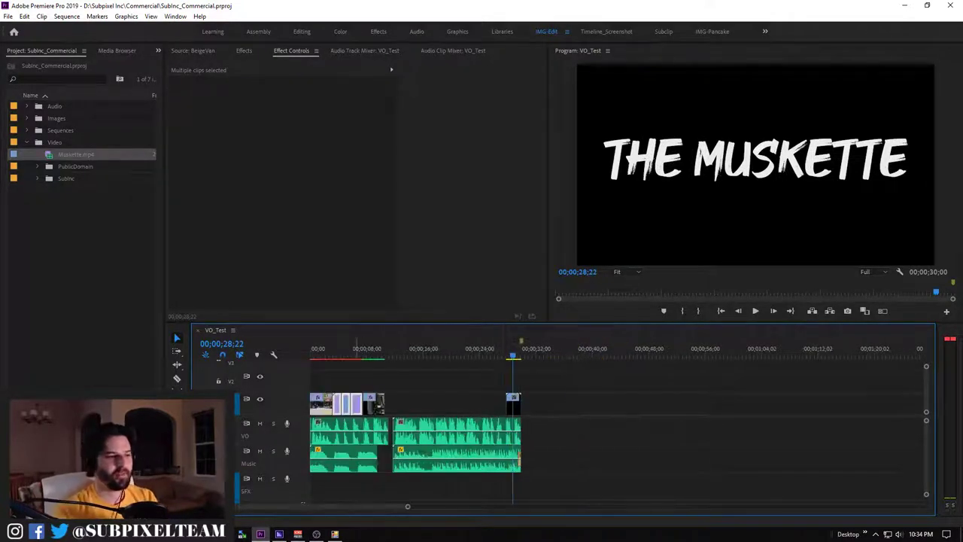
left_click(355, 354)
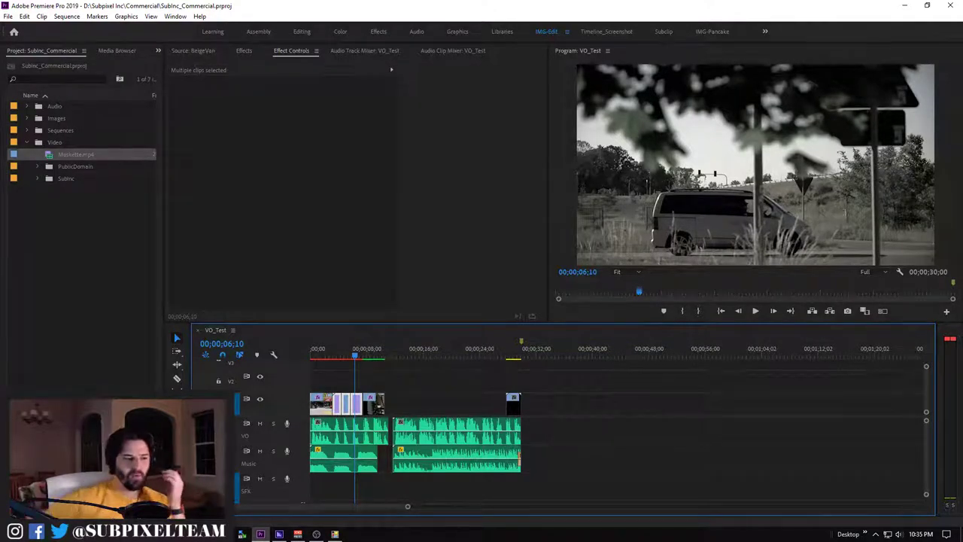
key("Up")
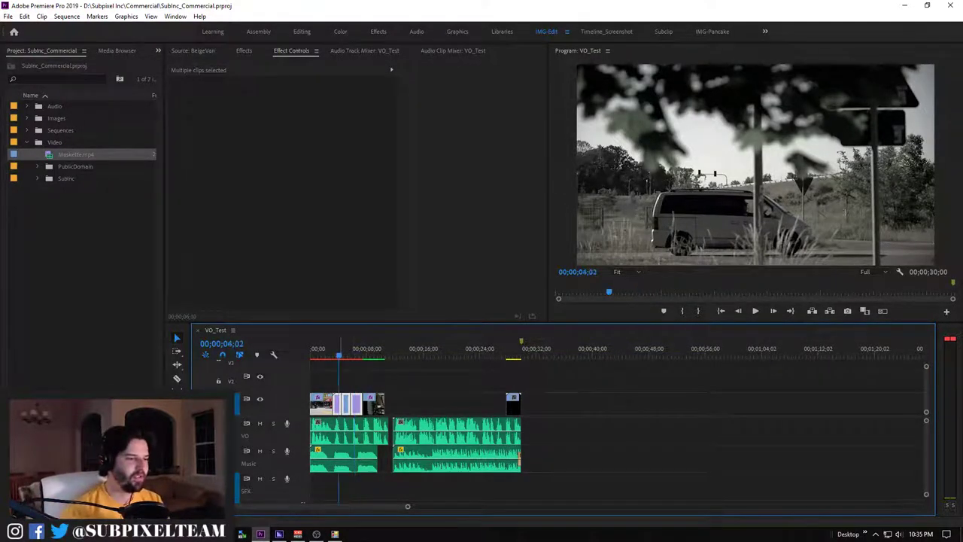
key("=")
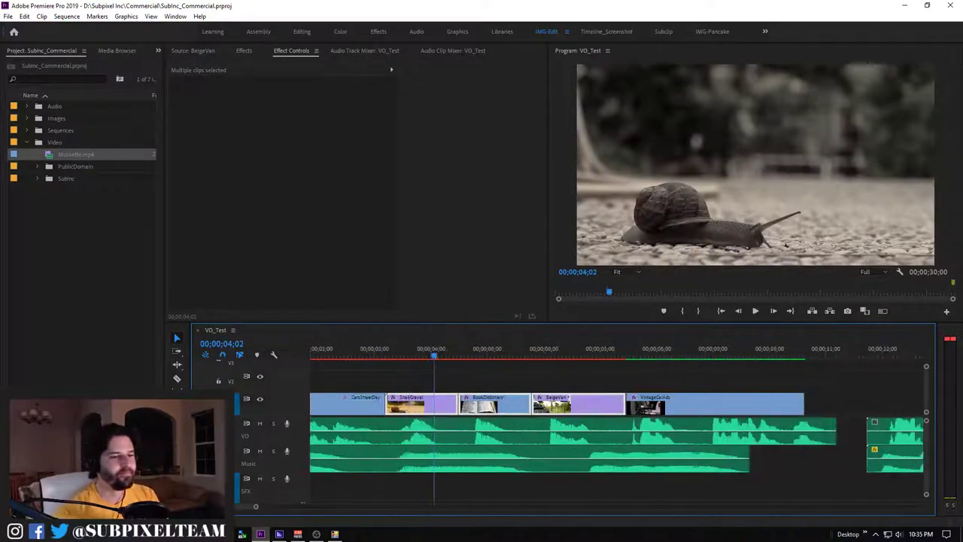
key("=")
key("Down")
key("Down")
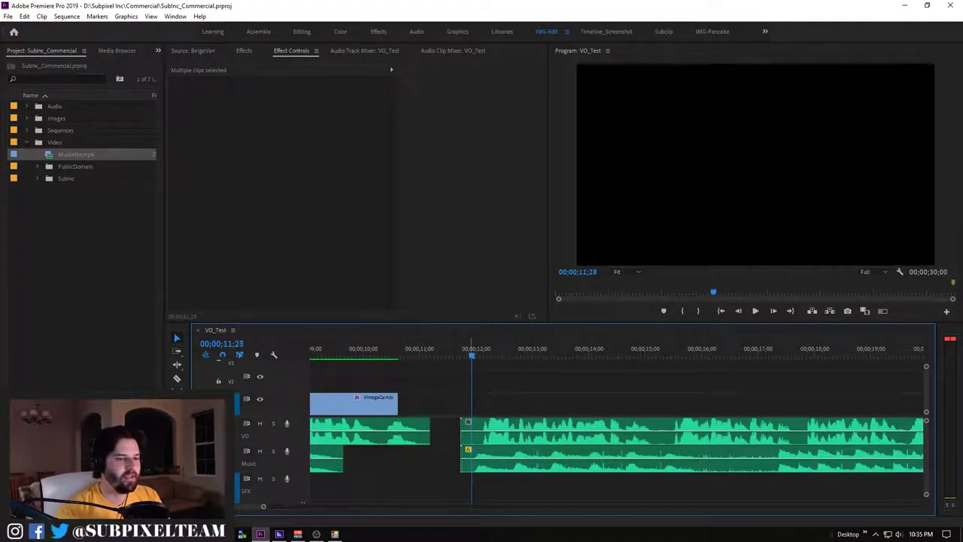
key("space")
key("Up")
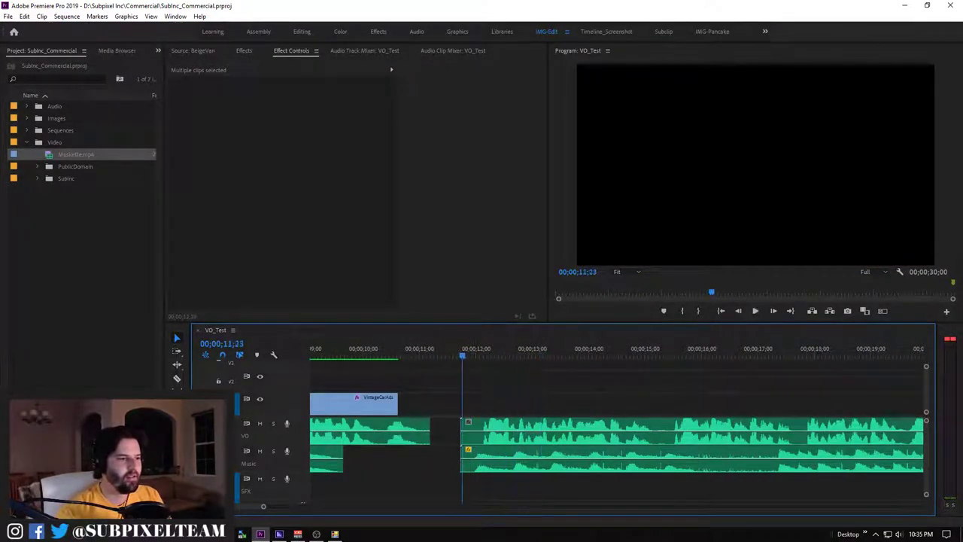
key("Right")
key("Right")
key("Right")
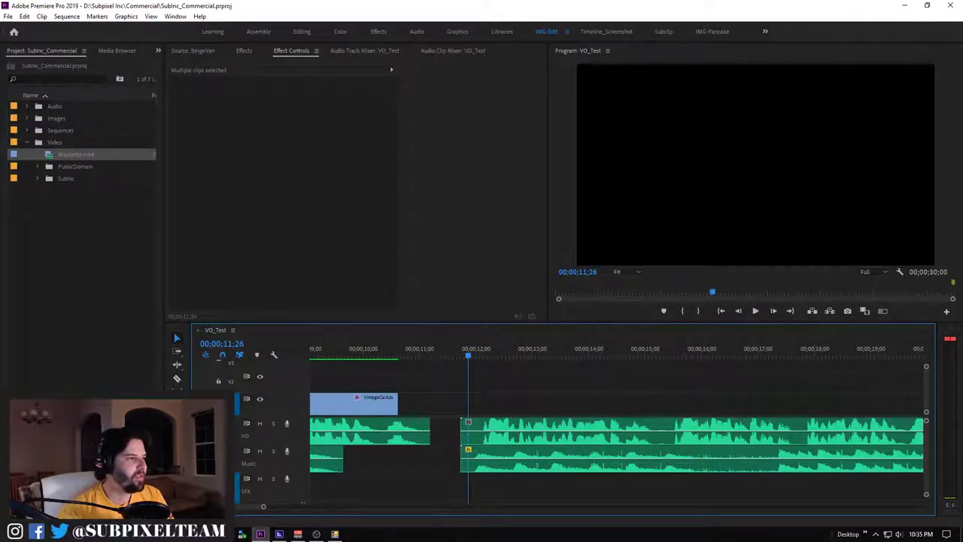
Try the CircuitsDrawing clip from PublicDomain on V2 at the playhead, then delete it
left_click(37, 167)
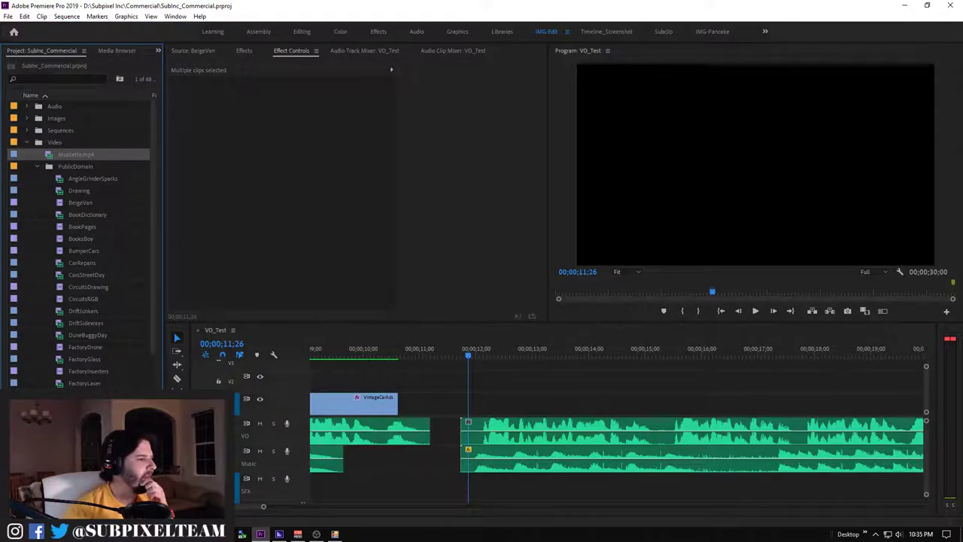
left_click(88, 286)
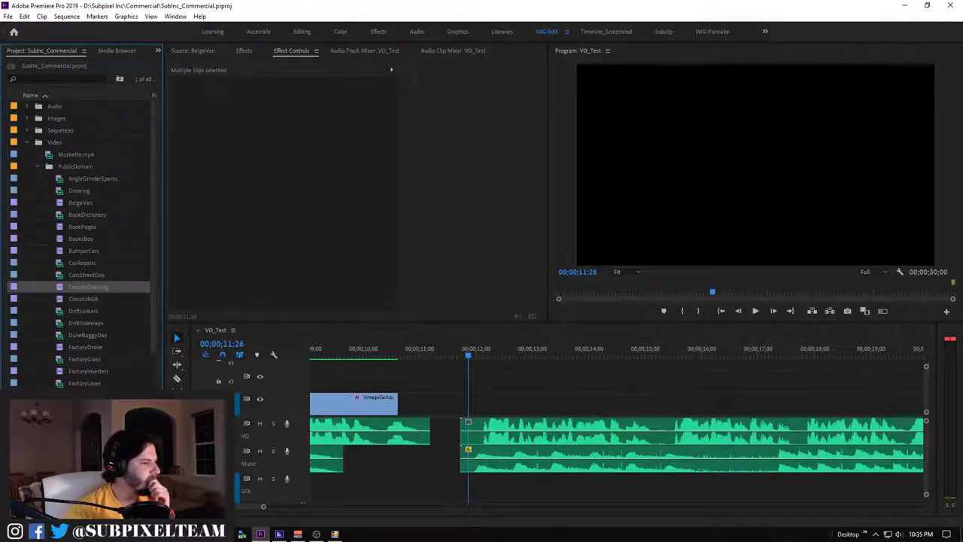
left_click_drag(88, 286, 463, 382)
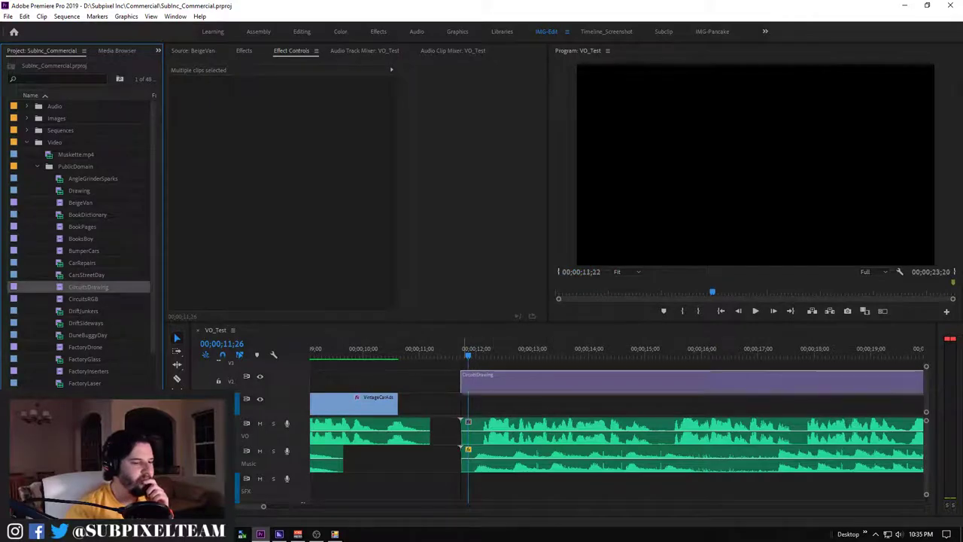
key("Right")
key("Right")
key("Right")
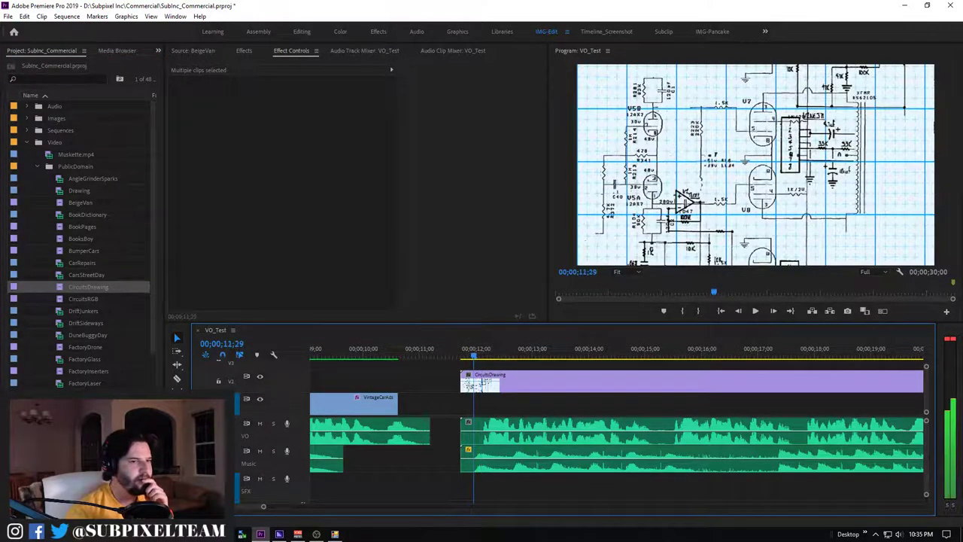
left_click(548, 384)
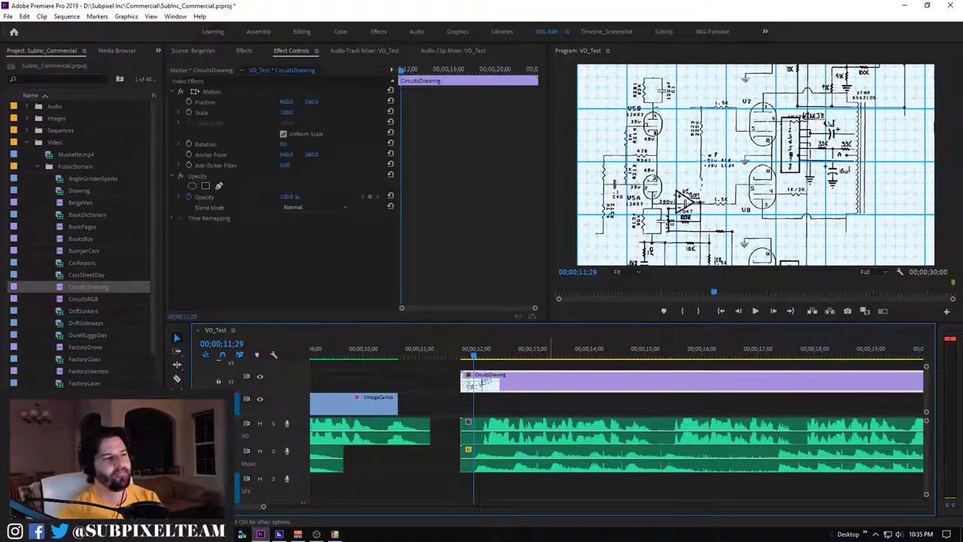
key("Delete")
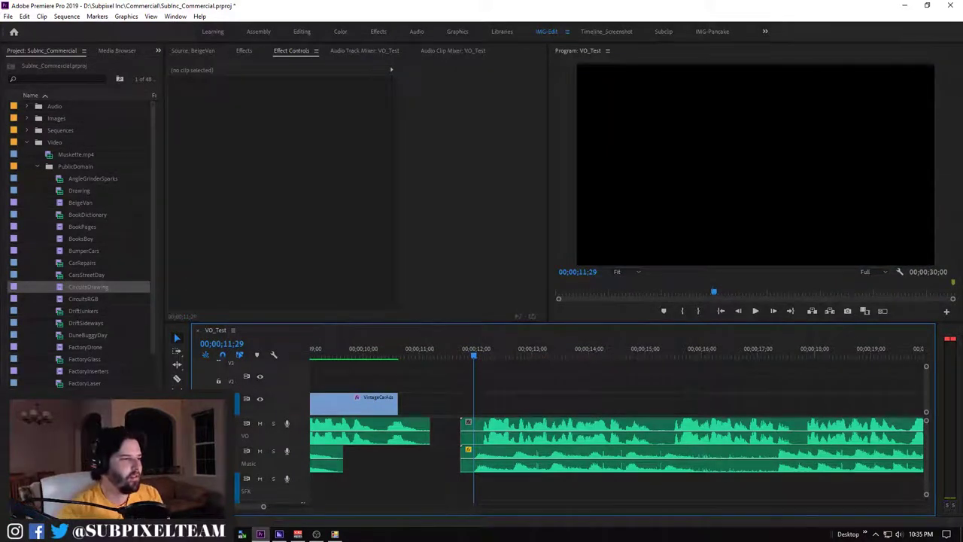
Collapse and re-expand the Video bin and drag the Drawing clip toward the timeline
left_click(28, 142)
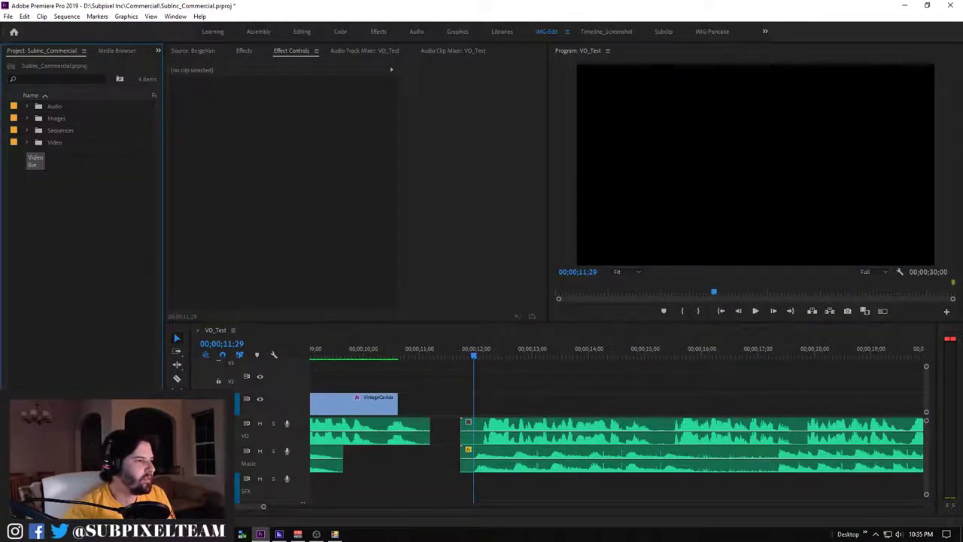
left_click(27, 143)
left_click_drag(79, 190, 482, 404)
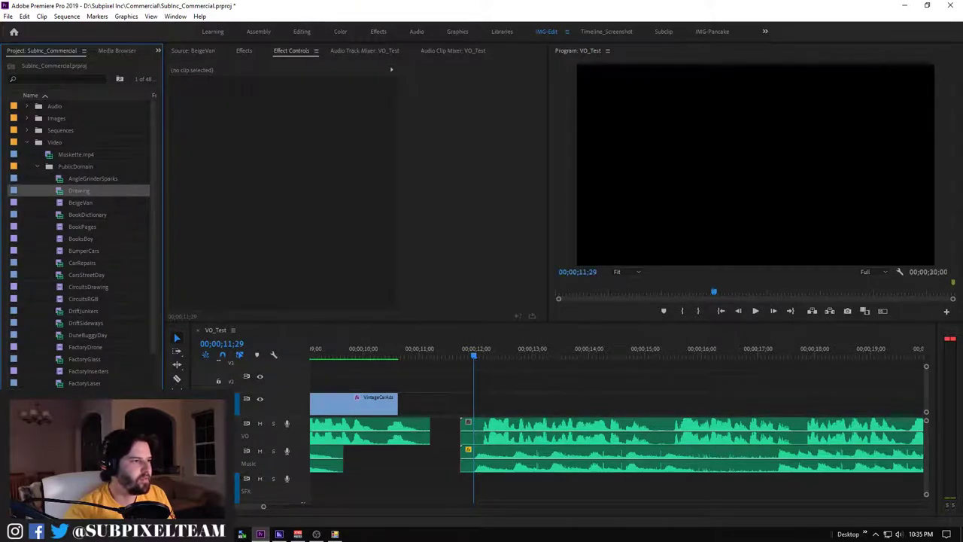
Preview the Drawing footage in the Source monitor, shuttling forward and back
double_click(79, 191)
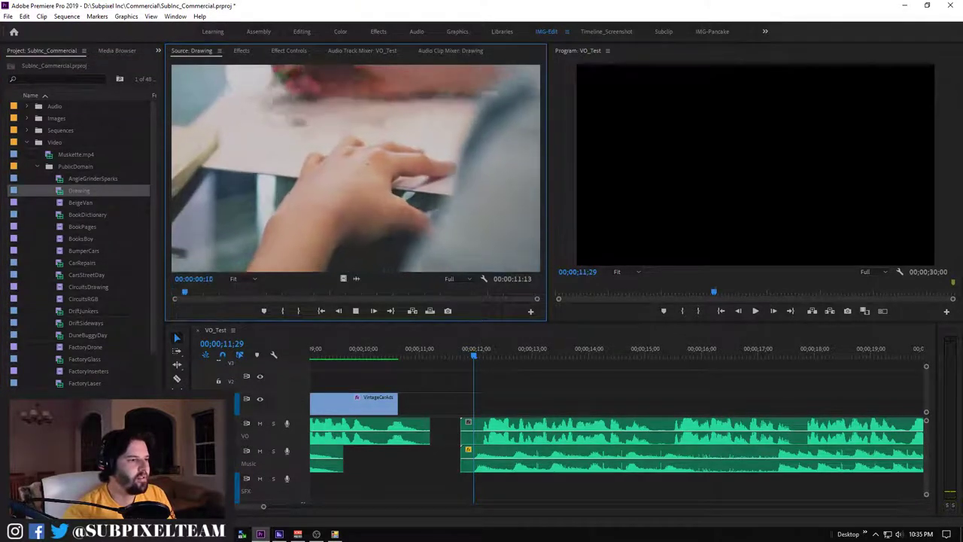
key("space")
key("space")
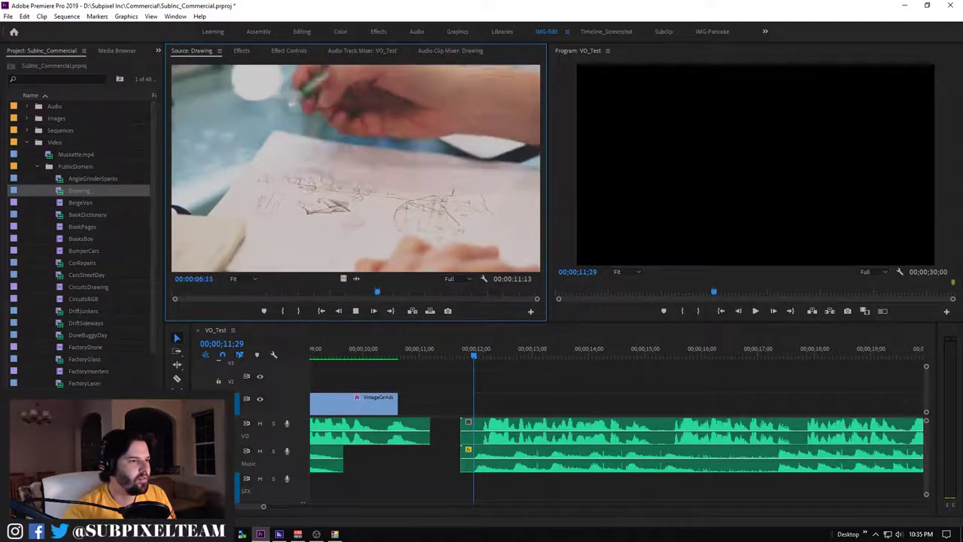
key("space")
key("j")
key("k")
key("space")
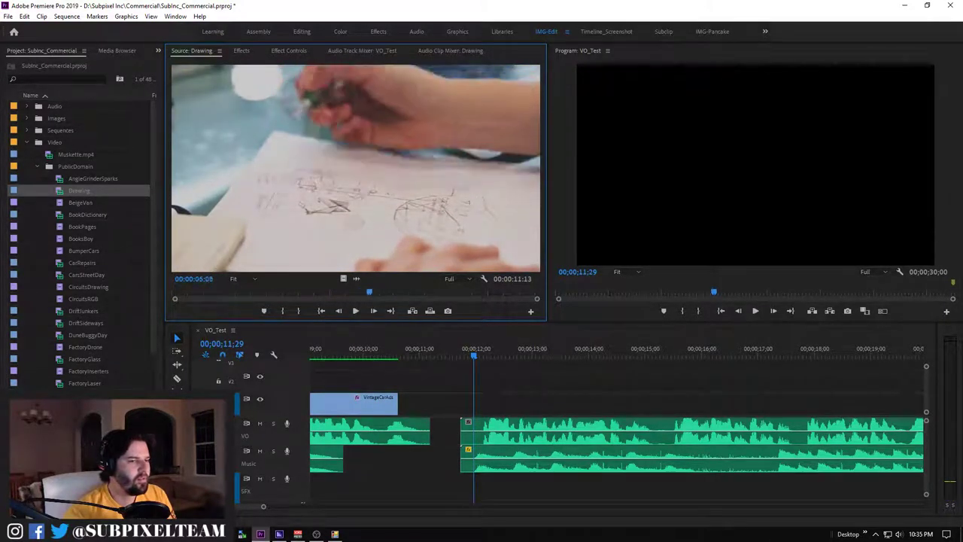
key("space")
key("j")
key("j")
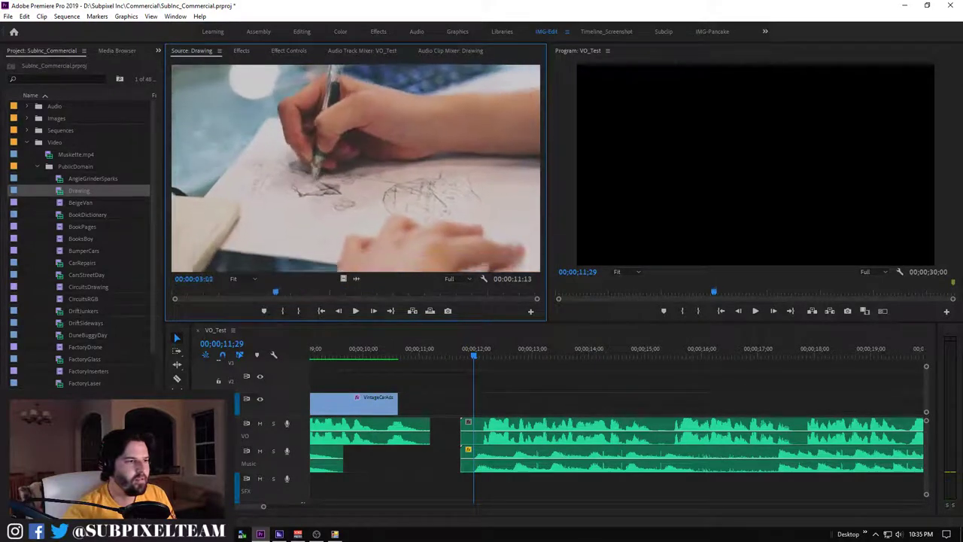
key("k")
Mark In and Out around the sketching shot and add it video-only to V1 at the playhead
key("i")
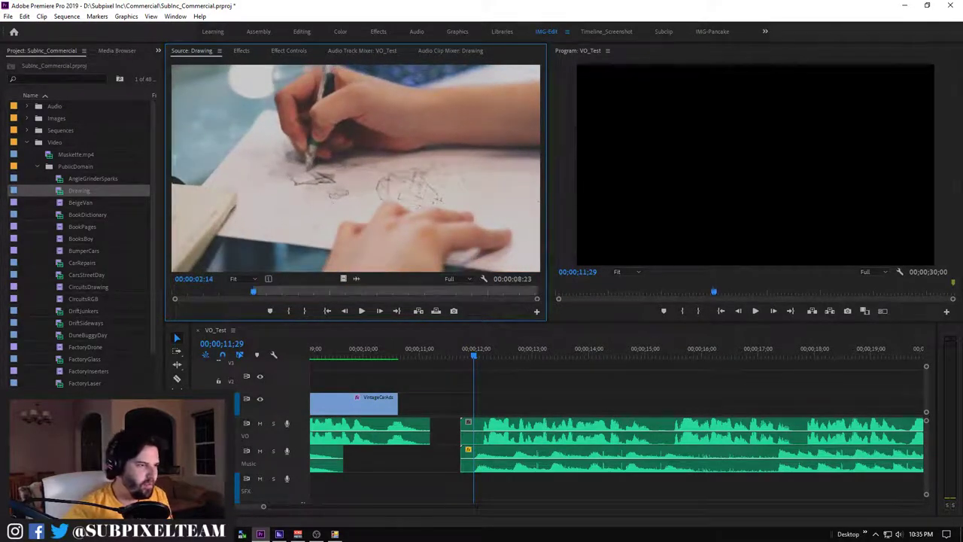
key("space")
key("space")
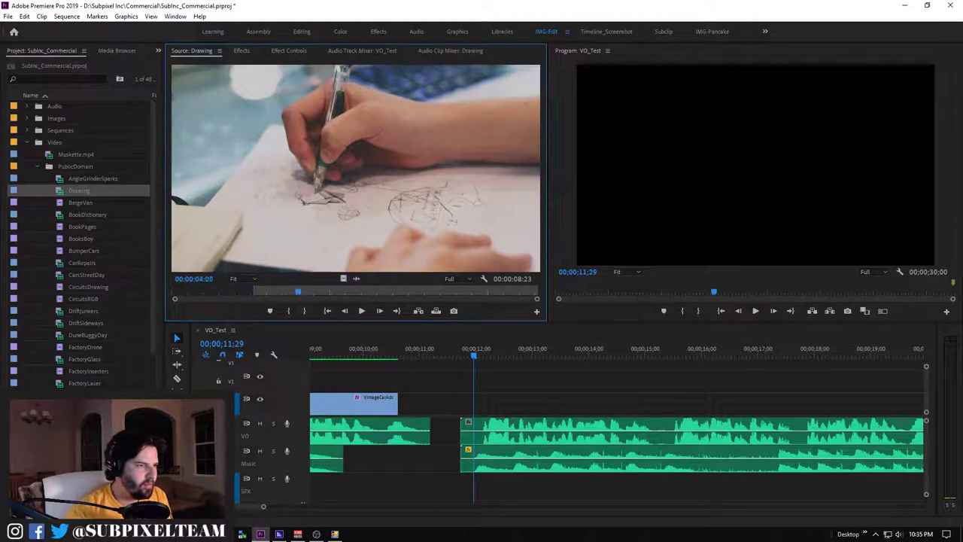
key("o")
left_click_drag(343, 278, 497, 405)
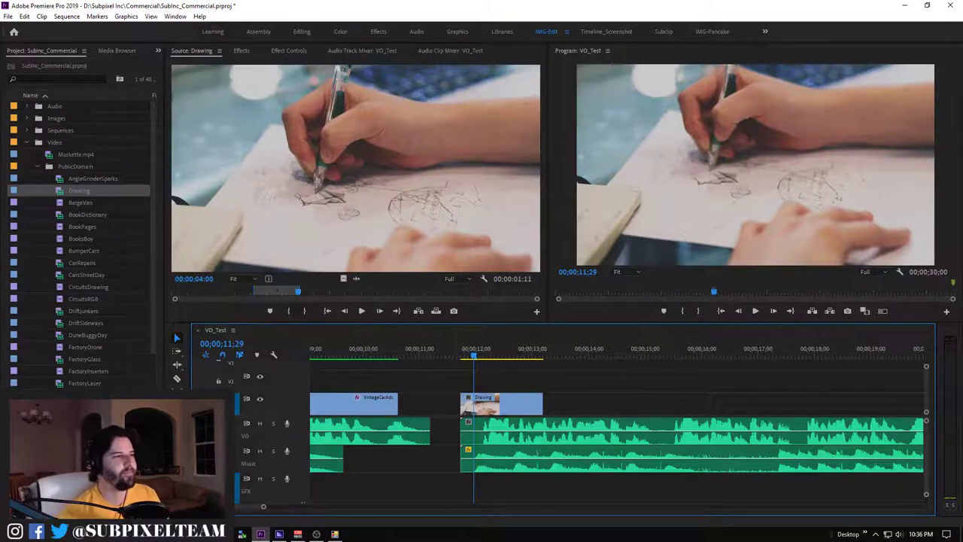
Save, play the sequence through the new hand-sketching Drawing shot, and save again
key("ctrl+s")
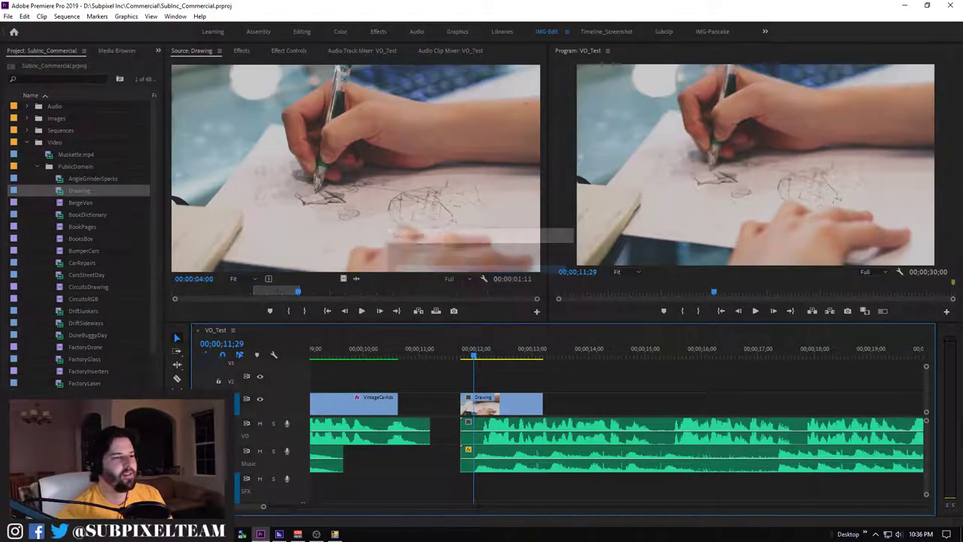
scroll(79, 243, "down", 1)
scroll(113, 252, "up", 1)
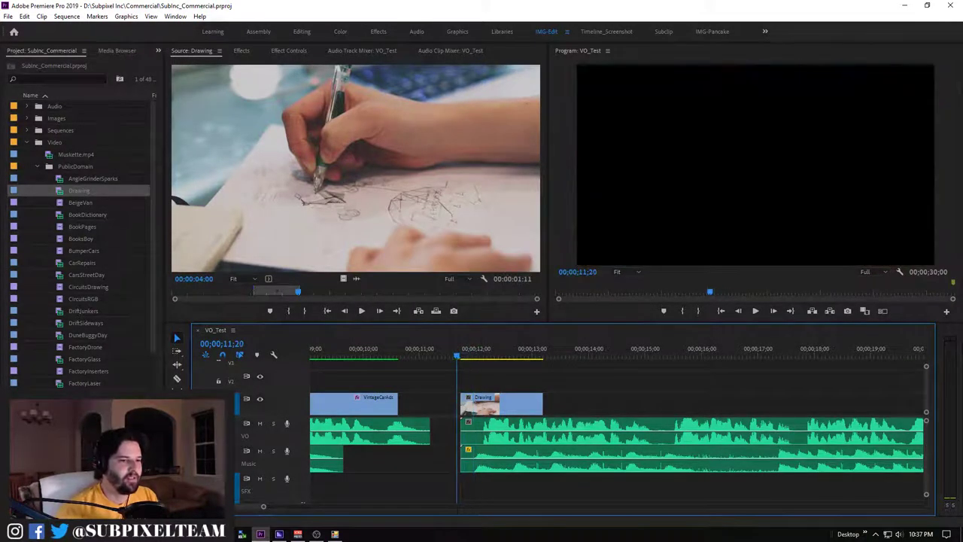
key("space")
key("space")
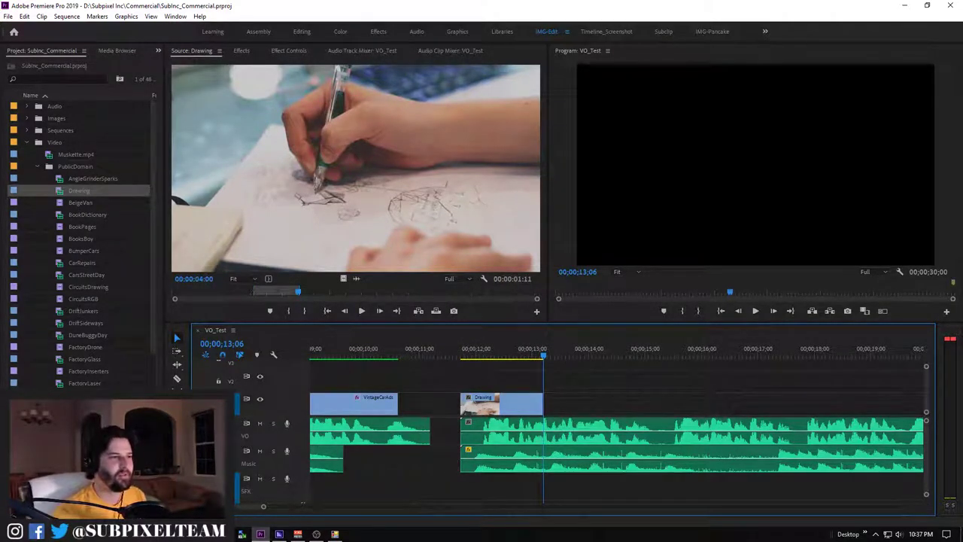
key("ctrl+s")
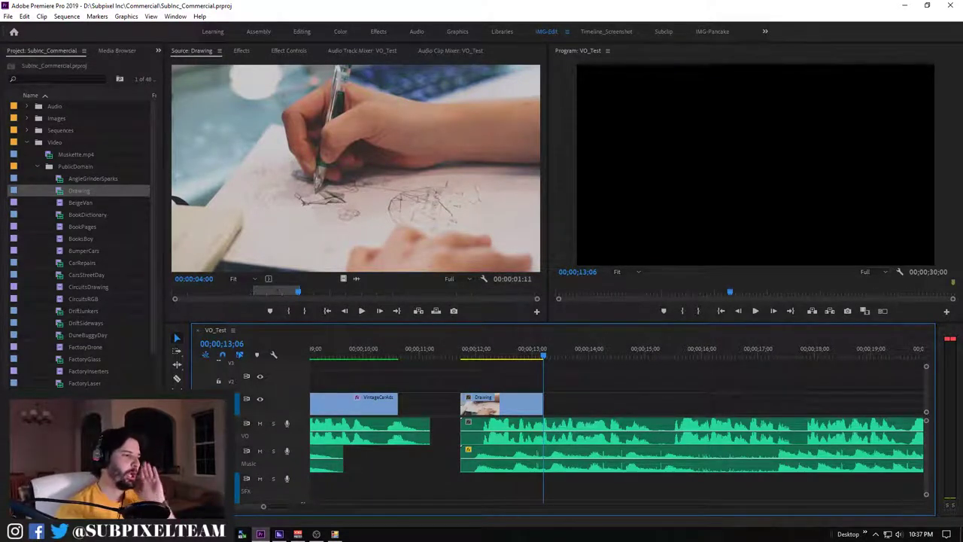
Open Subinc_Ep01_Automation.mp4 from the SubInc bin in the Source monitor
left_click(37, 166)
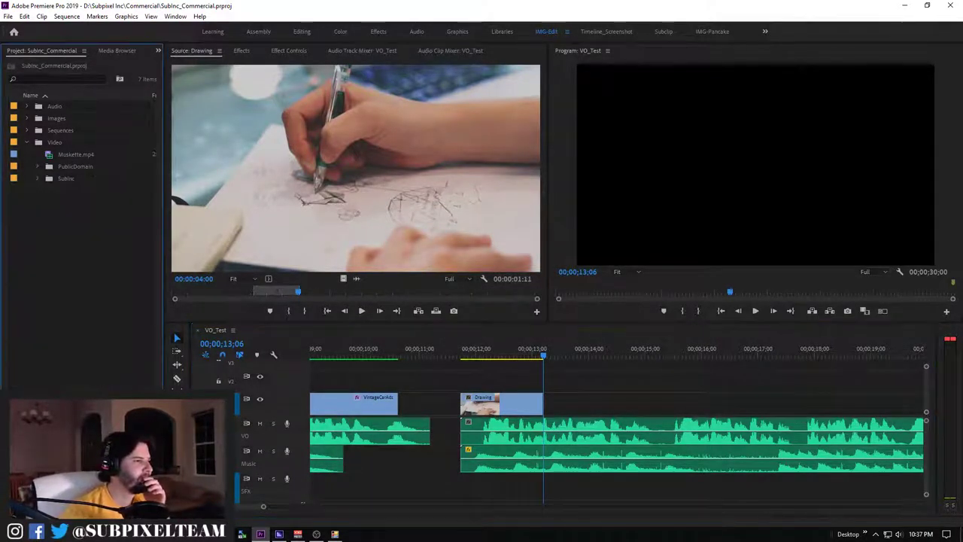
left_click(38, 179)
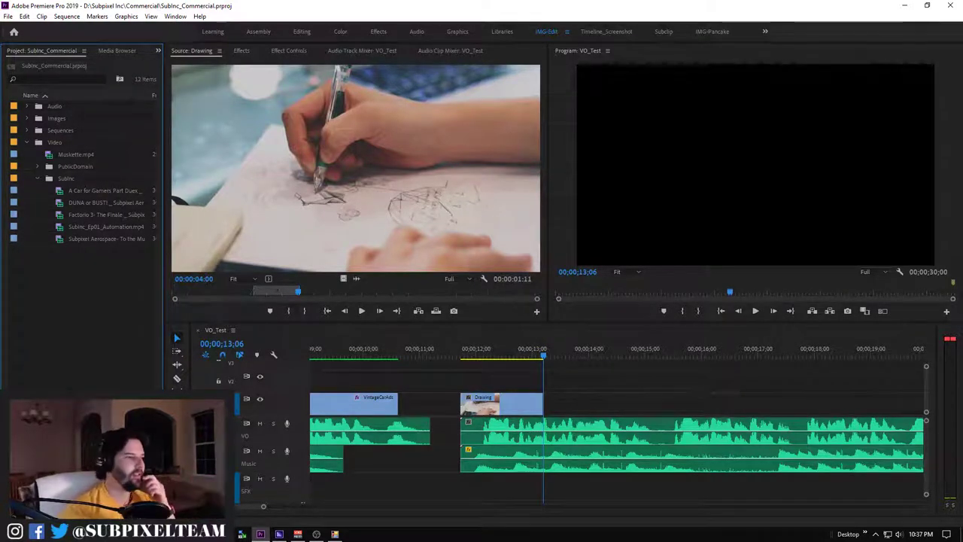
left_click(98, 190)
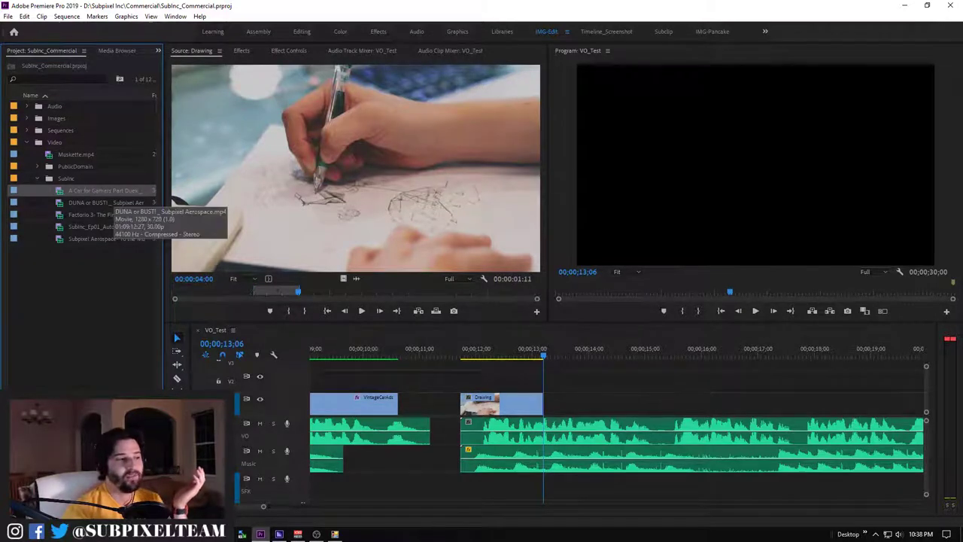
left_click(105, 226)
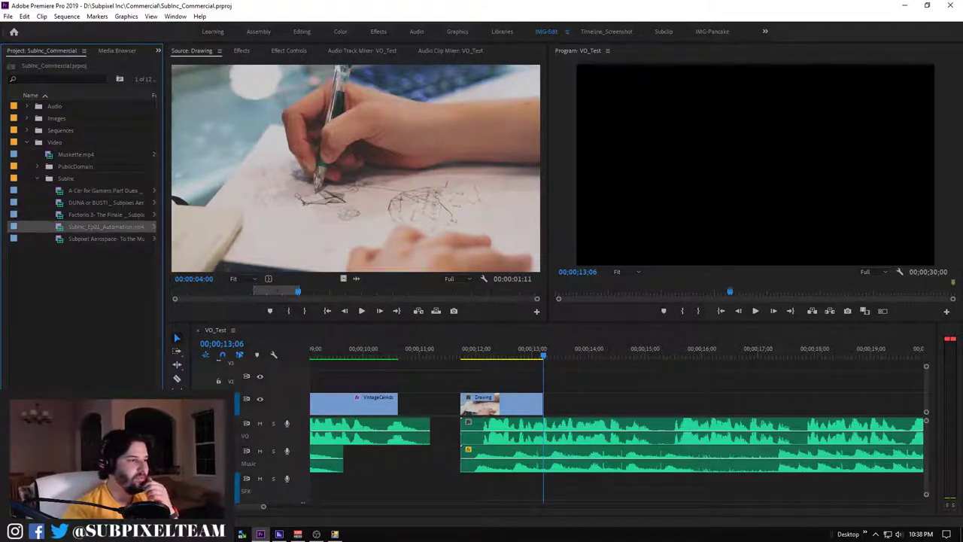
double_click(105, 227)
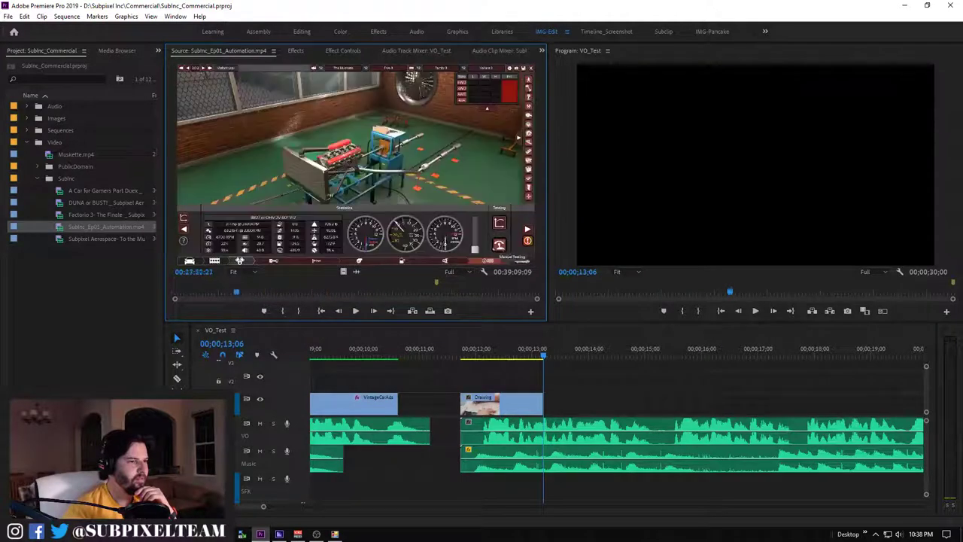
Scrub through the Automation gameplay footage to find the engine-building section
mouse_move(203, 292)
left_mouse_down()
mouse_move(253, 292)
mouse_move(192, 292)
mouse_move(291, 292)
left_mouse_up()
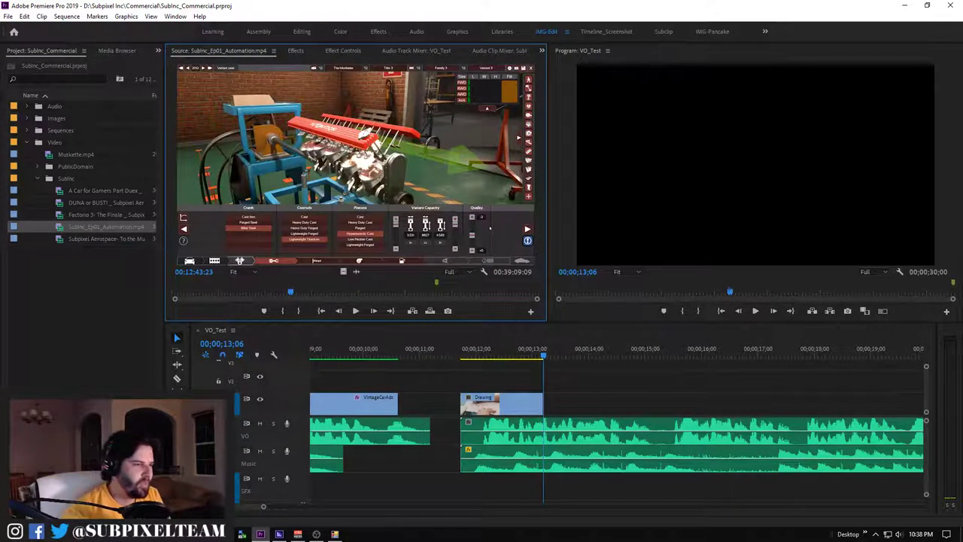
left_click_drag(291, 292, 293, 292)
key("space")
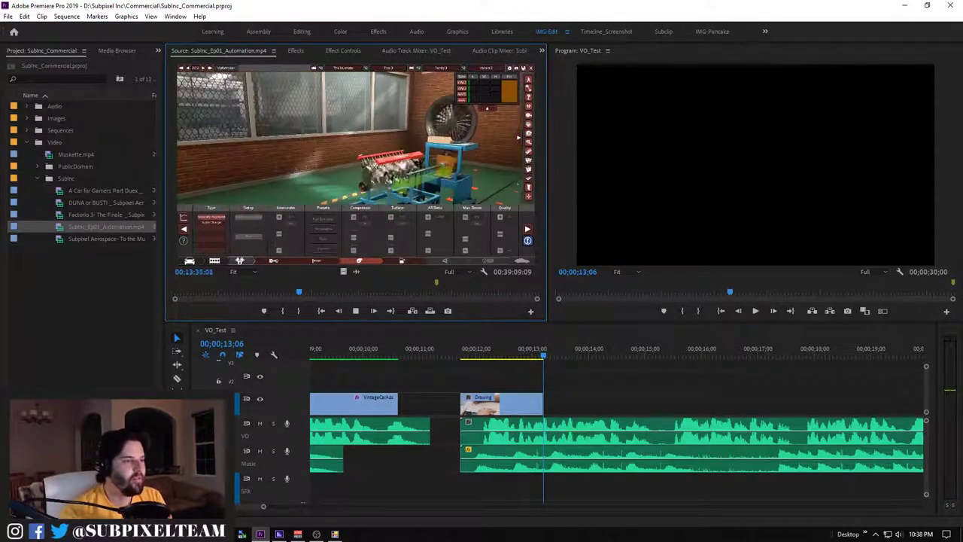
key("space")
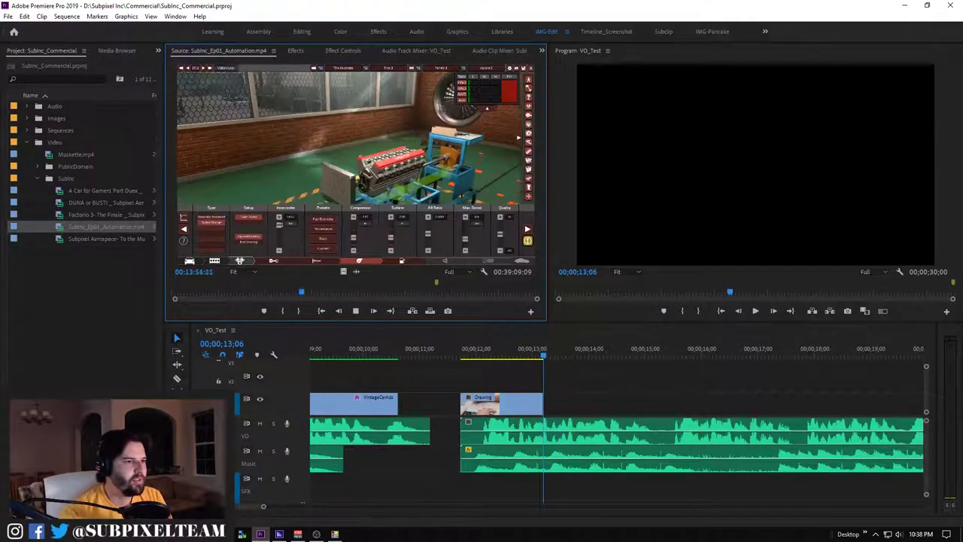
mouse_move(301, 292)
left_mouse_down()
mouse_move(314, 292)
mouse_move(278, 292)
mouse_move(291, 292)
left_mouse_up()
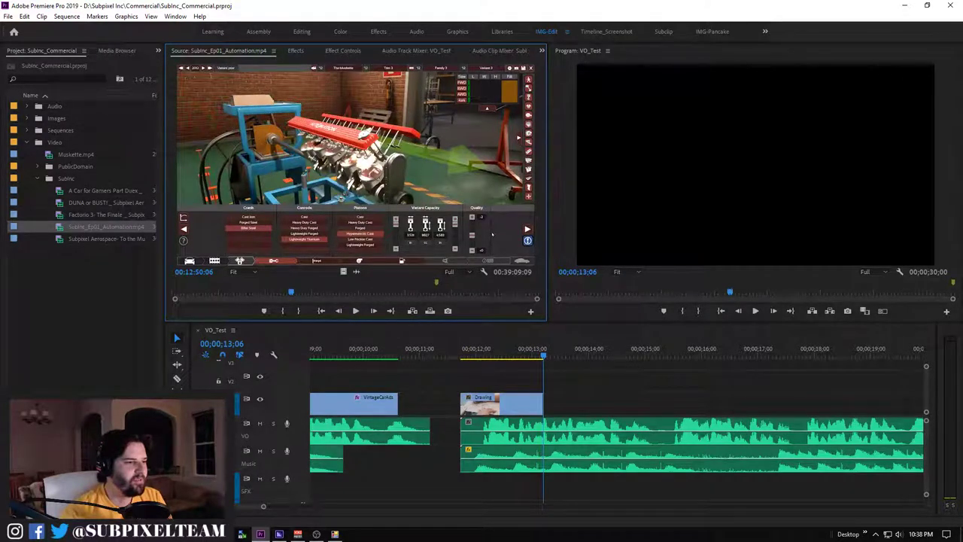
left_click_drag(291, 292, 320, 292)
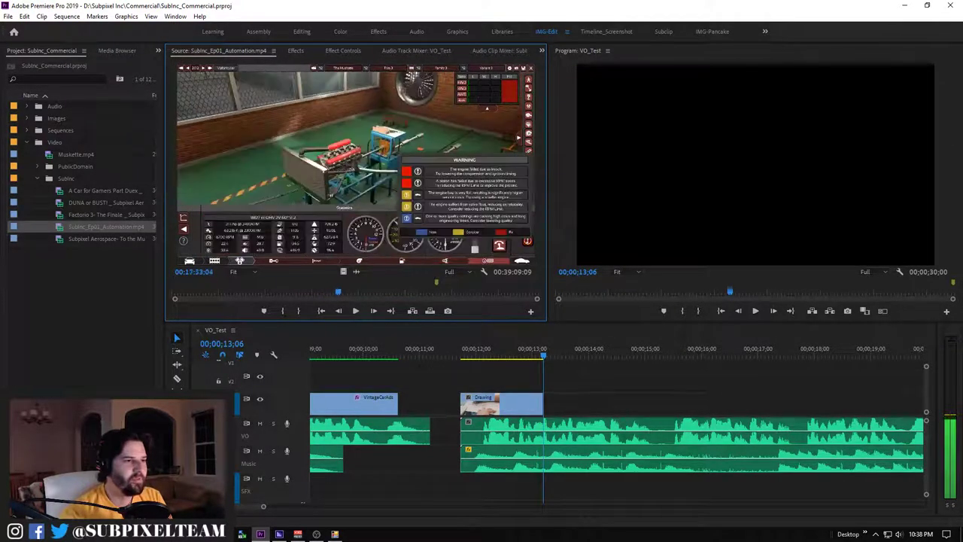
Shuttle with J/K/L to the wide engine shot leading to the red pistons screen
key("k")
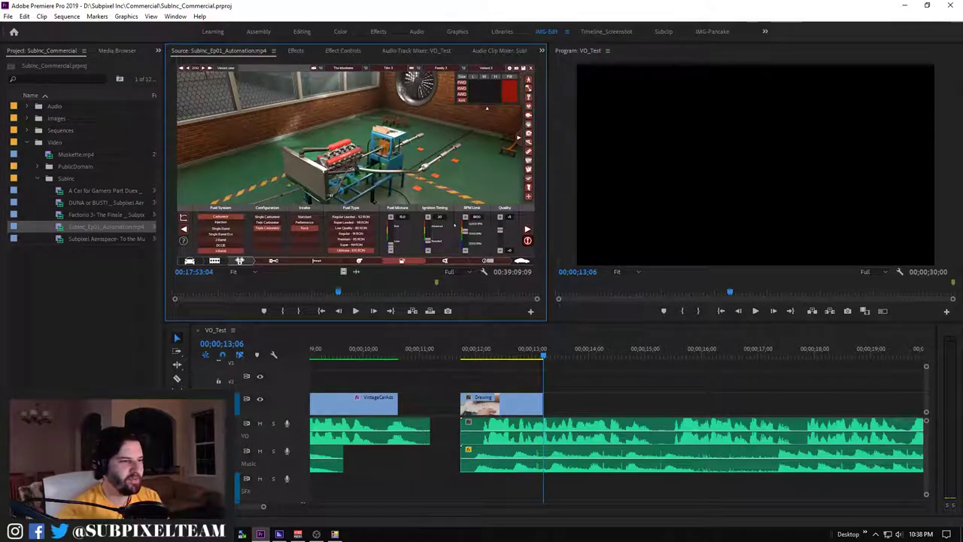
key("l")
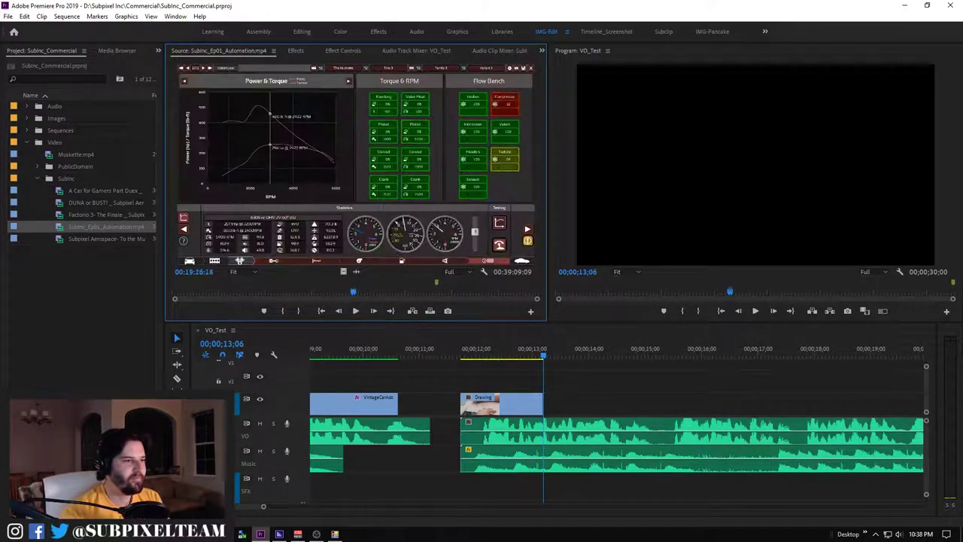
key("j")
key("j")
key("j")
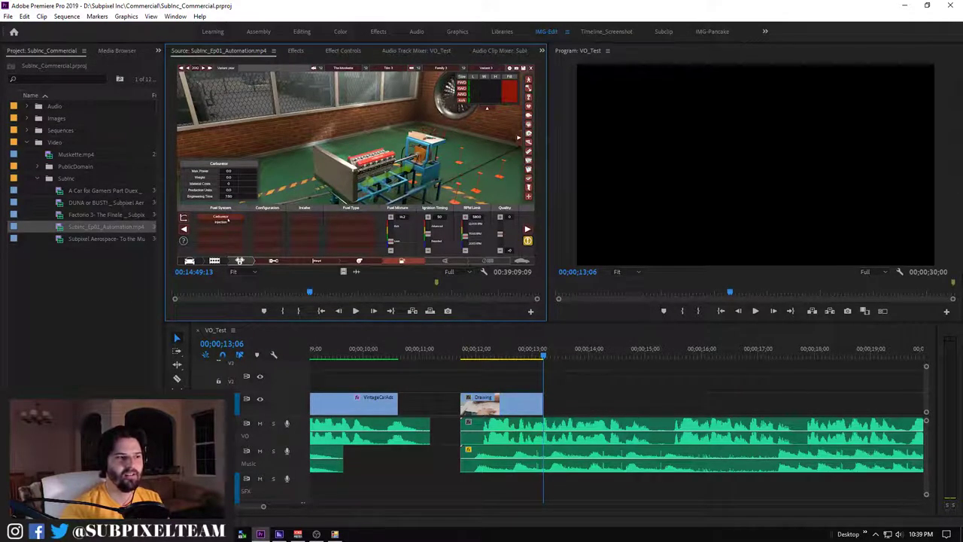
key("j")
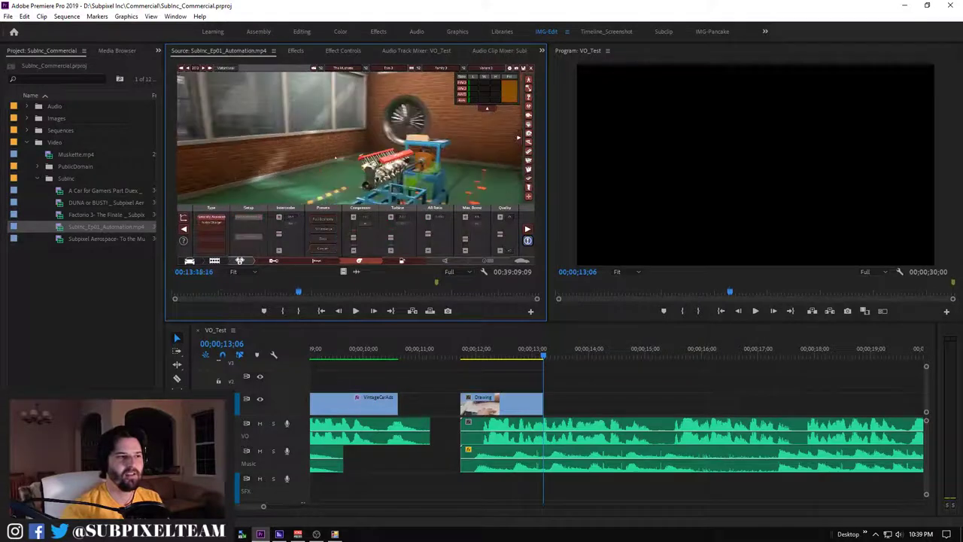
key("l")
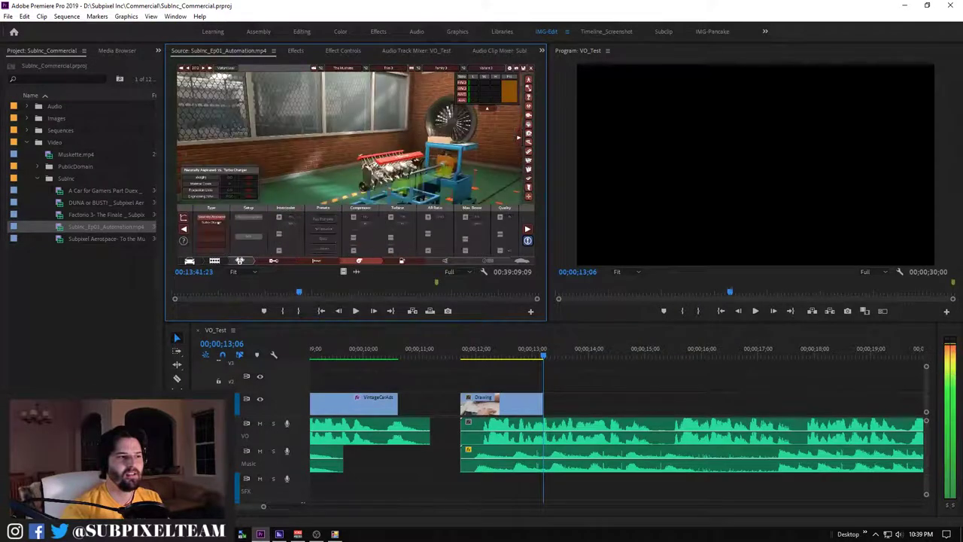
left_click(314, 293)
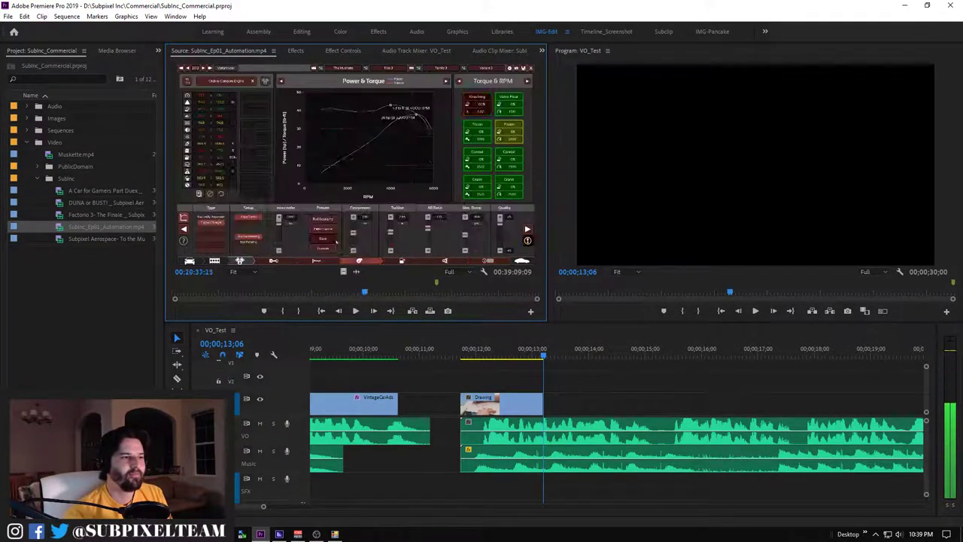
key("j")
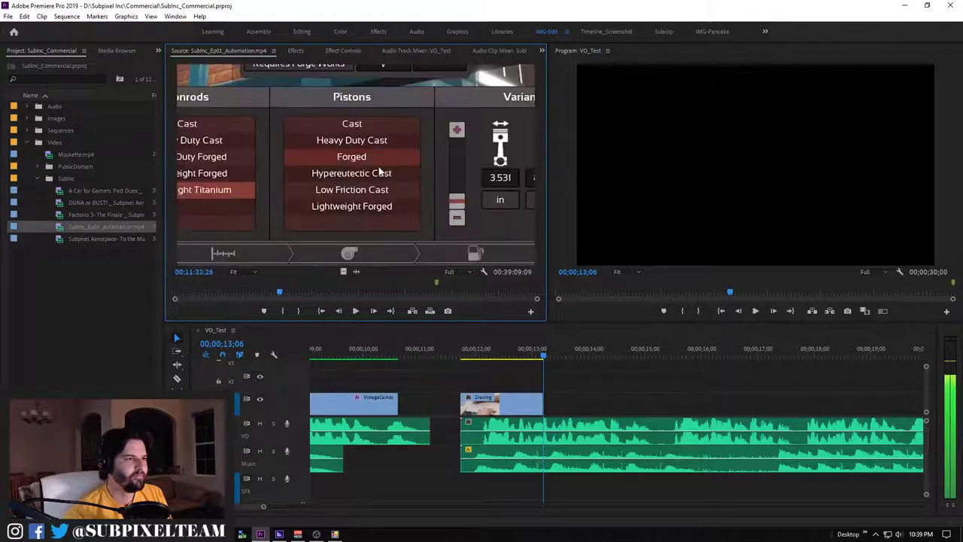
key("l")
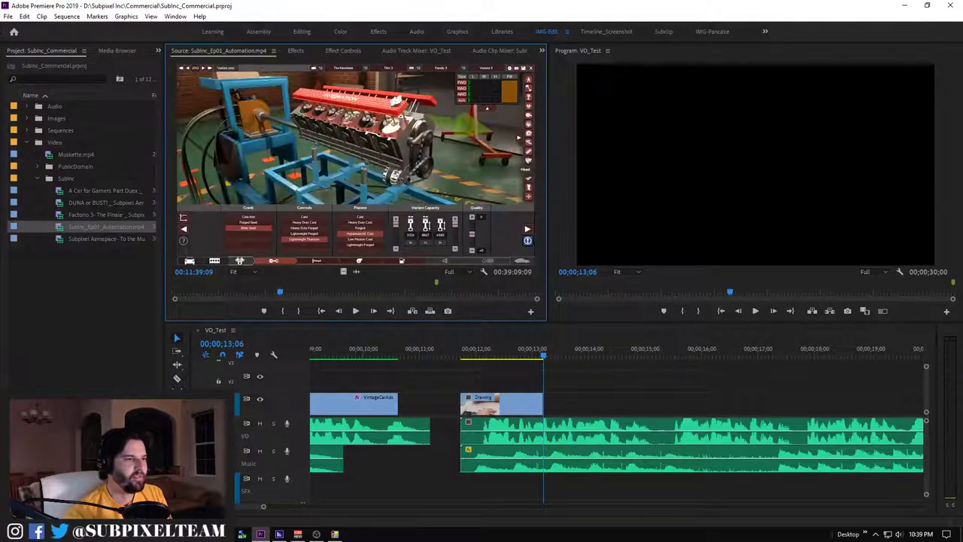
key("l")
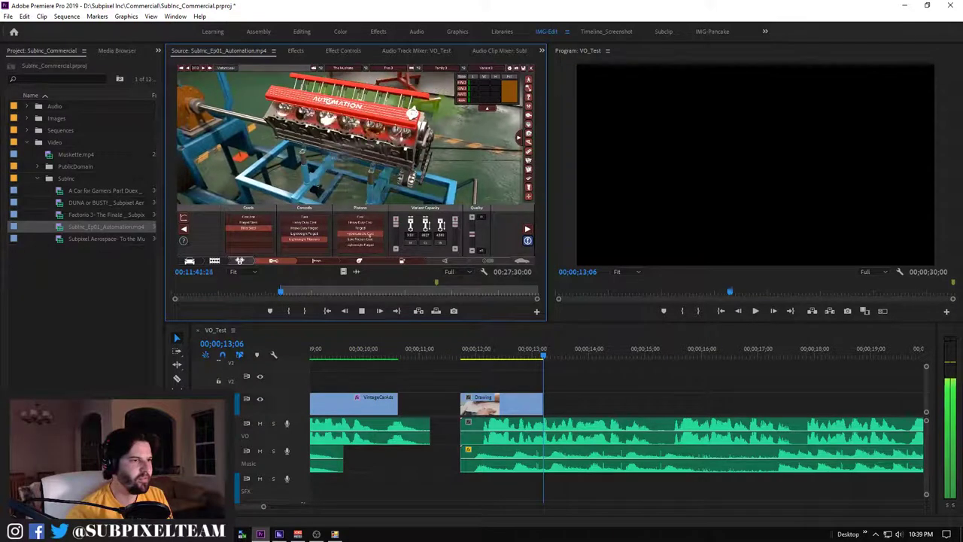
Set the Out point on the engine pistons screen and overwrite the footage onto V1 after Drawing
key("k")
key("o")
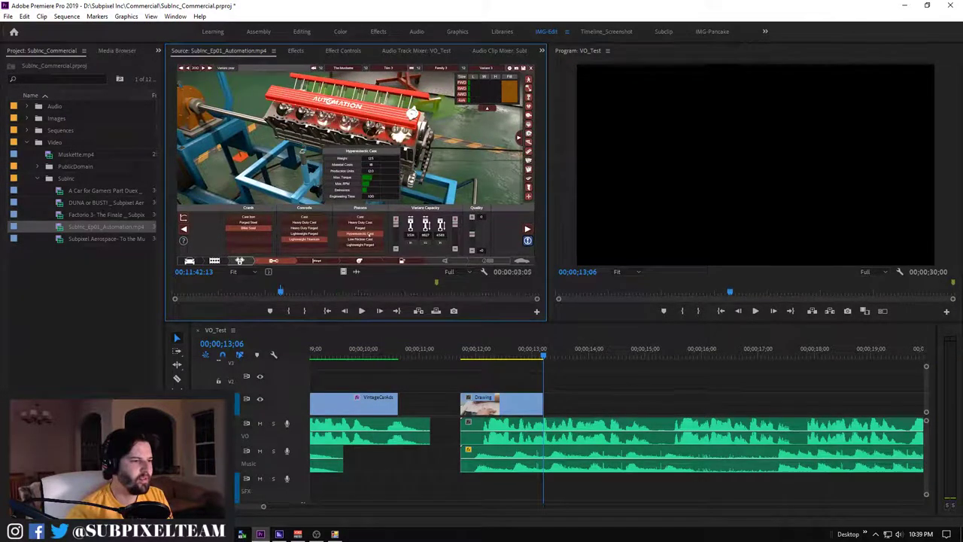
key(".")
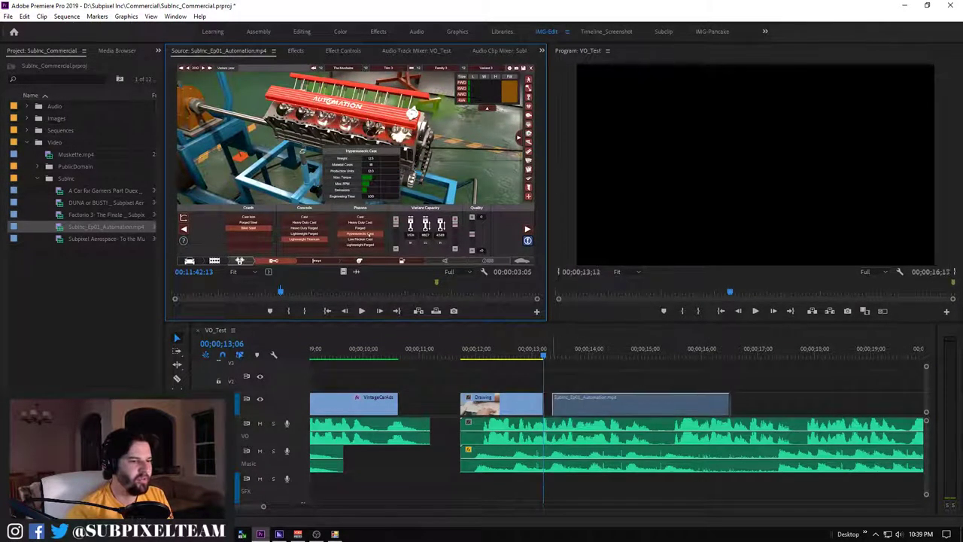
key("l")
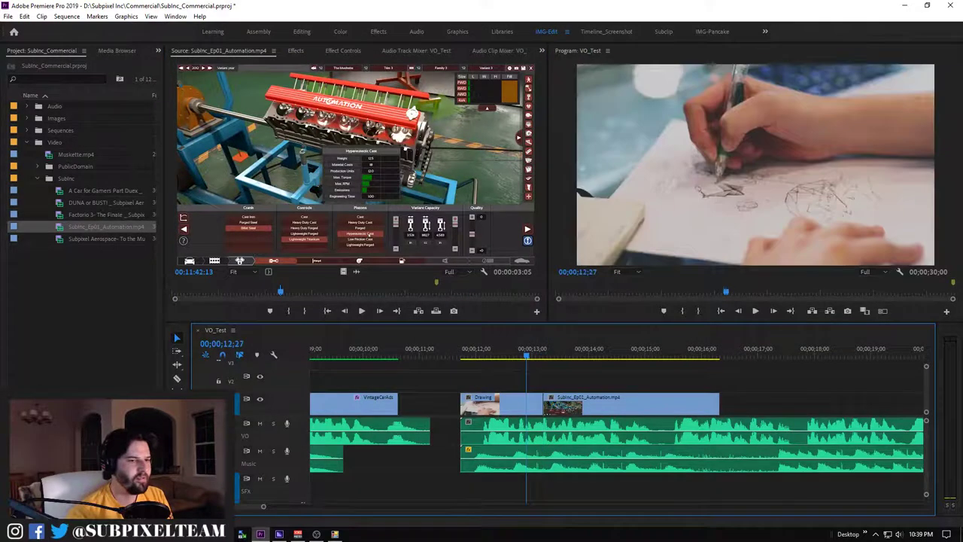
key("k")
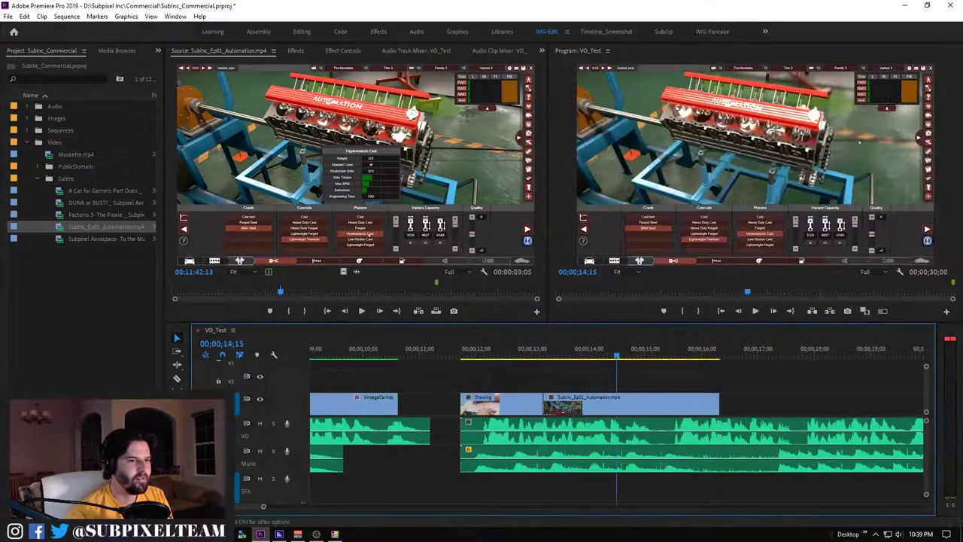
key("j")
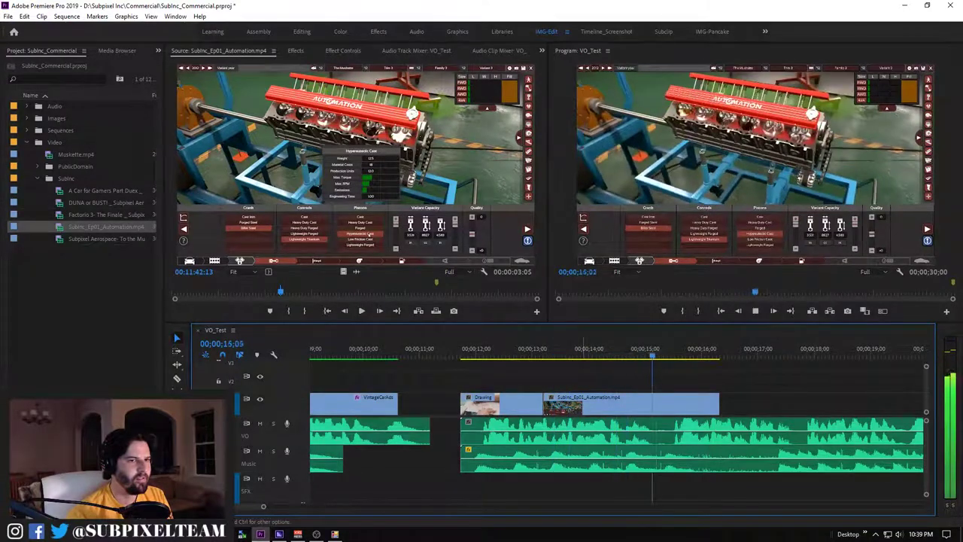
Cut off the front of the Automation clip and slide it against the Drawing clip
key("k")
key("ctrl+k")
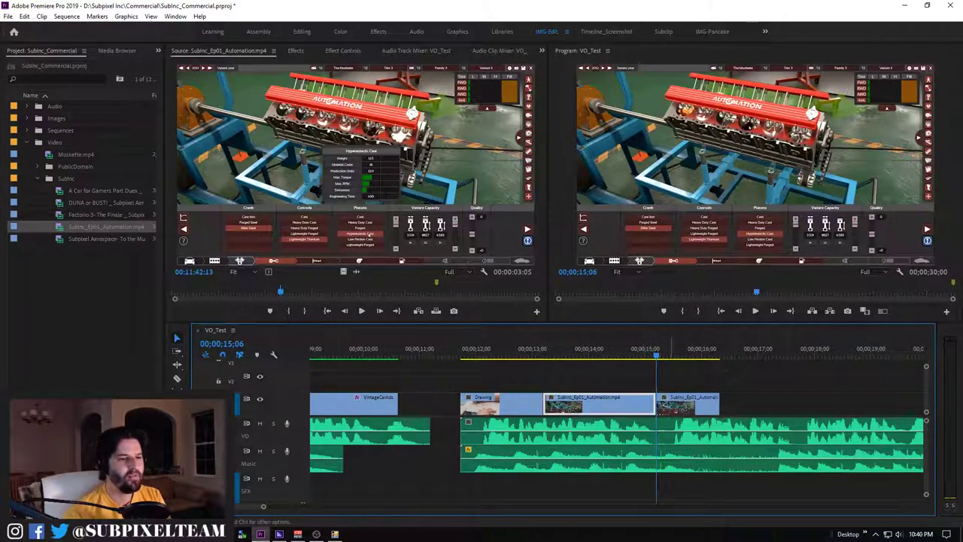
key("Delete")
left_click_drag(687, 404, 574, 404)
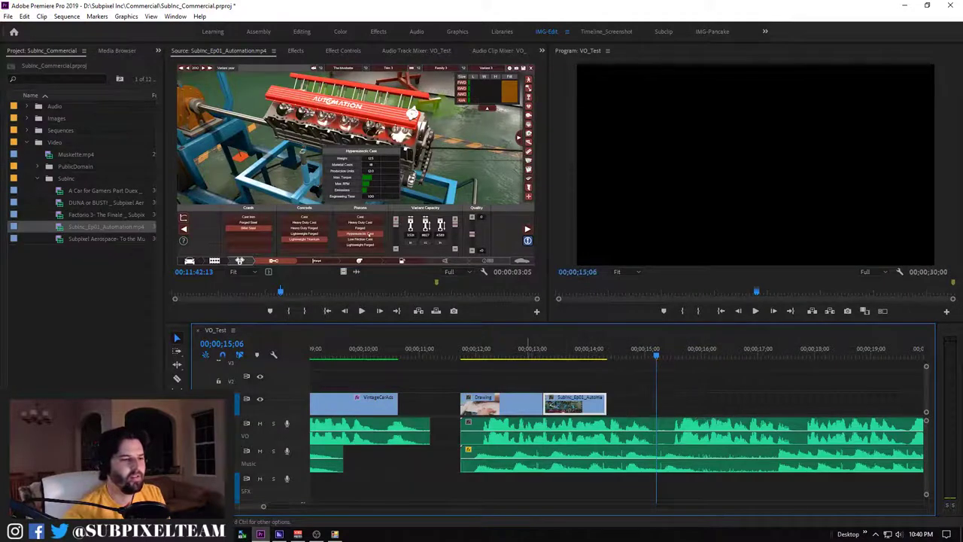
Review playback of the Drawing and trimmed Automation clips, ending near 00;00;14;10
key("Up")
key("l")
key("k")
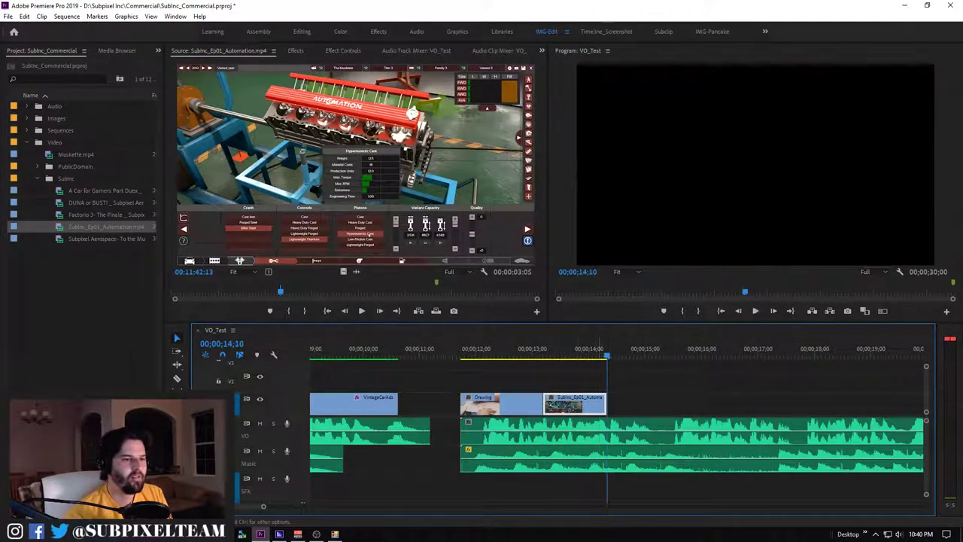
key("j")
key("l")
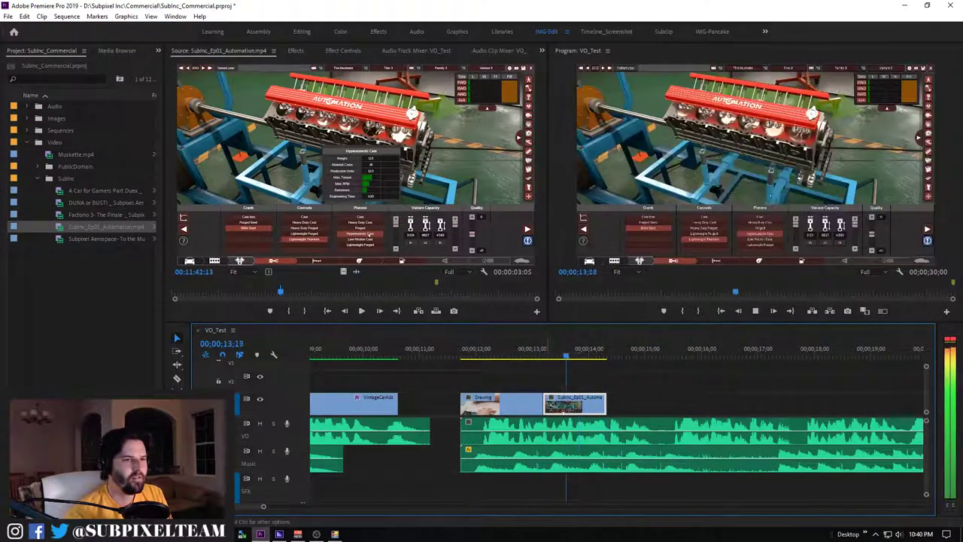
key("k")
key("Up")
key("Up")
key("l")
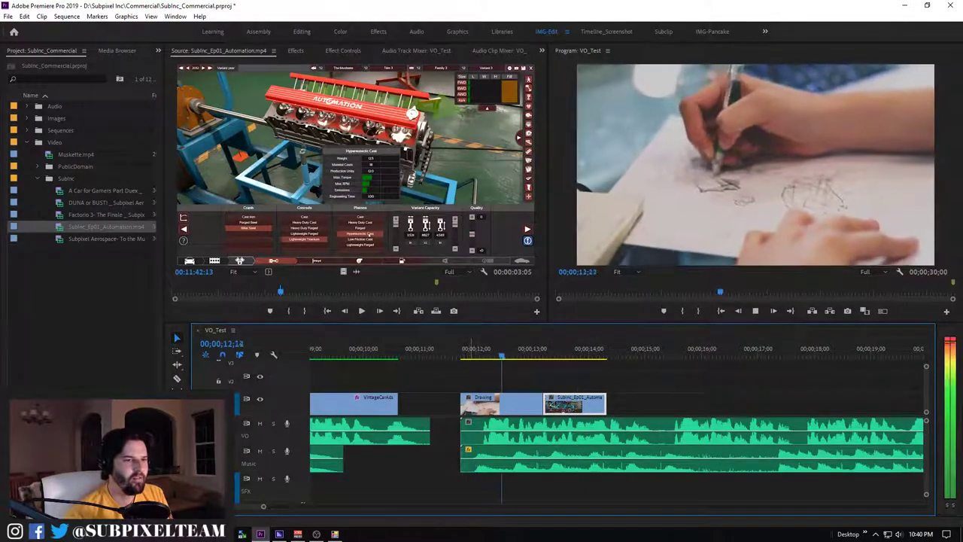
key("k")
key("j")
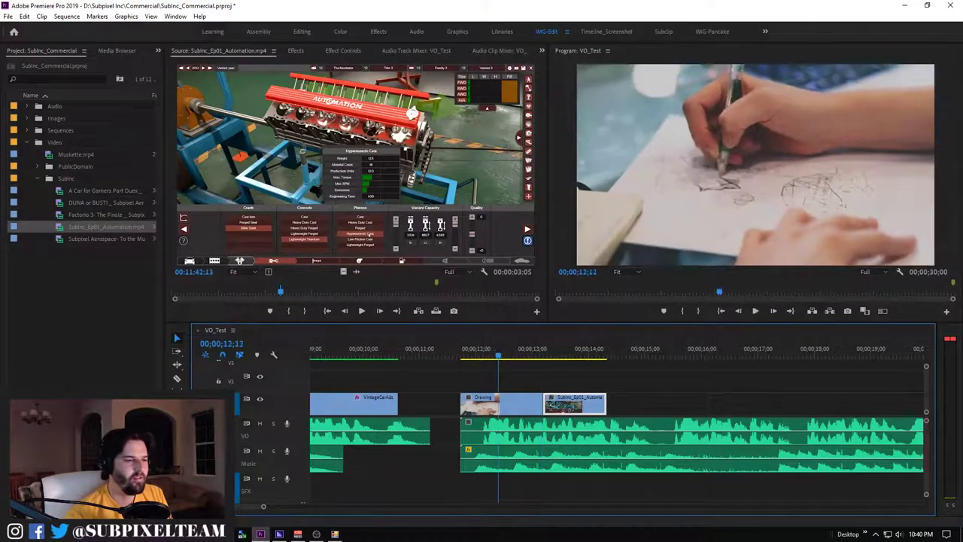
key("alt+Tab")
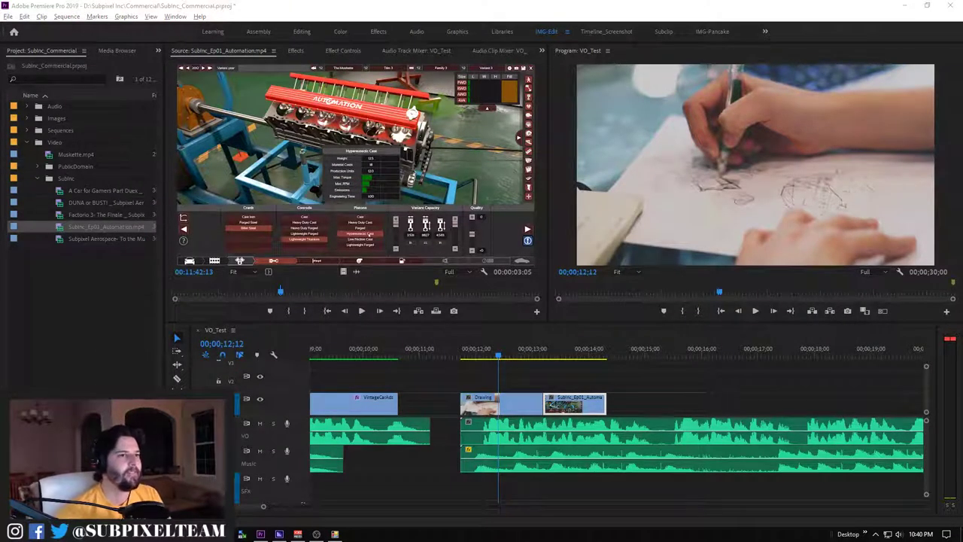
key("alt+Tab")
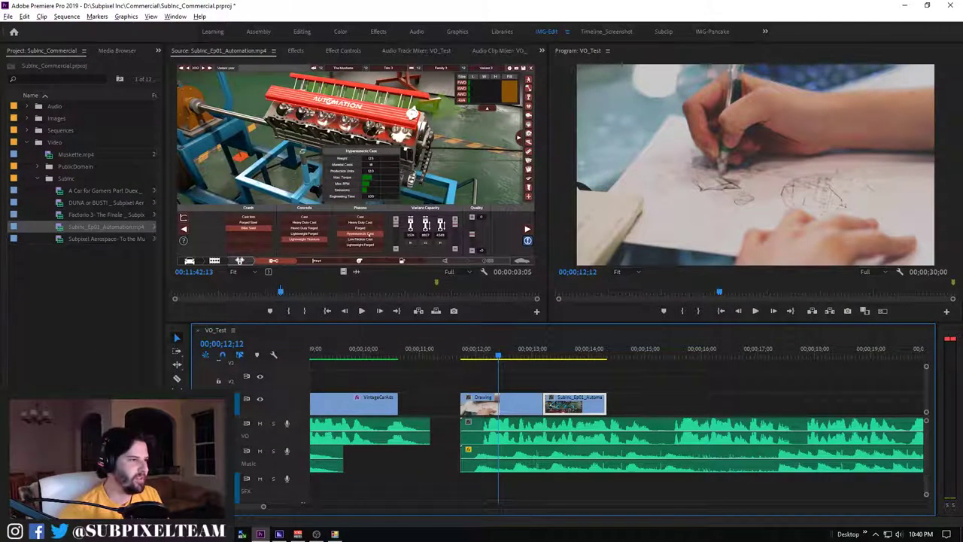
left_click(87, 142)
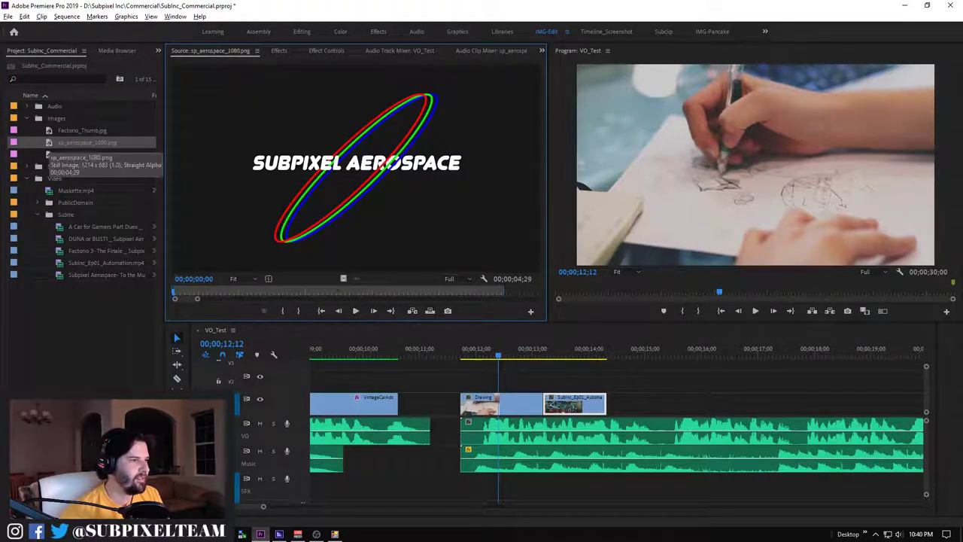
double_click(83, 130)
double_click(91, 155)
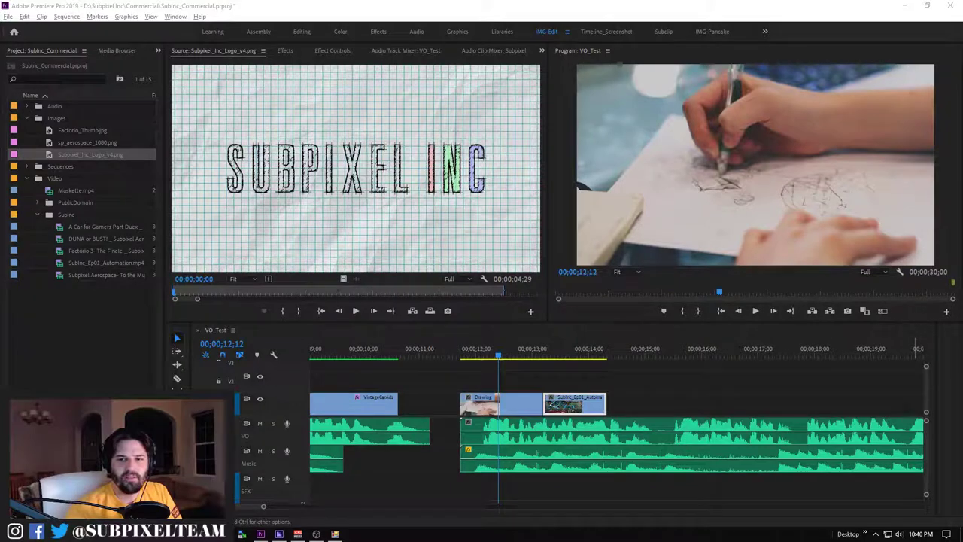
left_click_drag(175, 512, 53, 105)
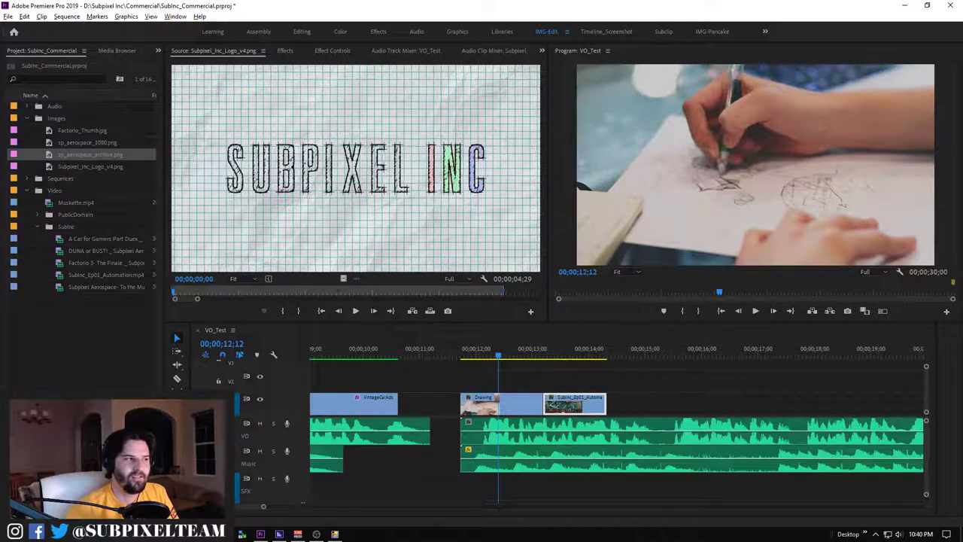
left_click(87, 142)
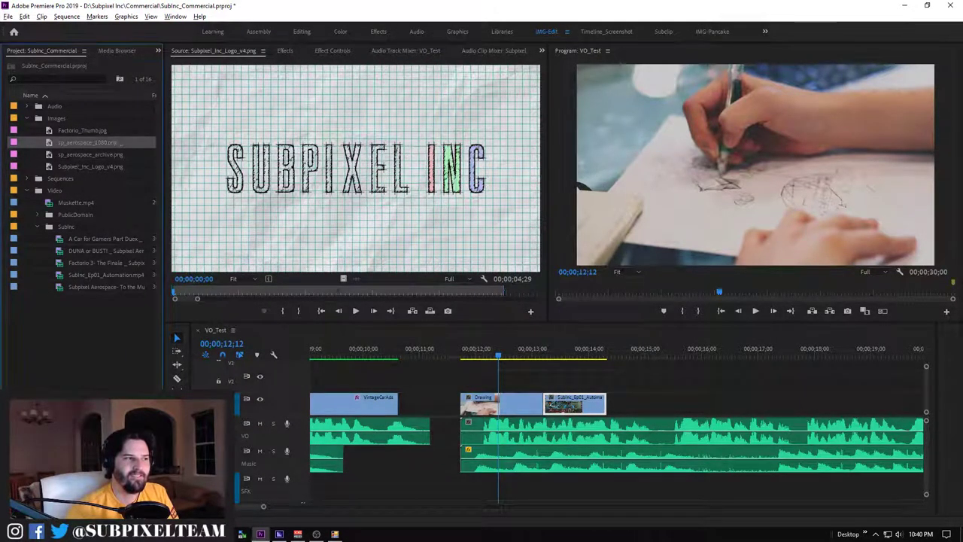
double_click(86, 142)
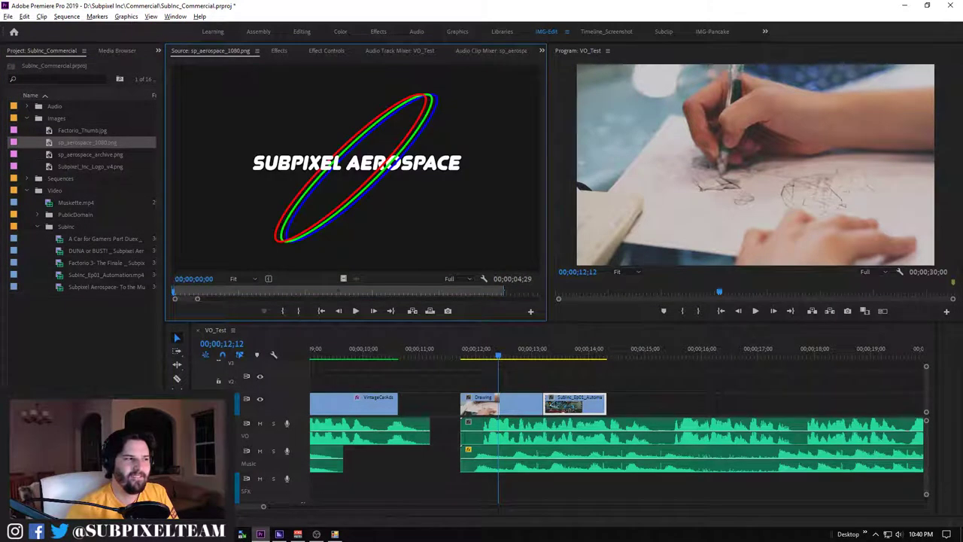
double_click(89, 154)
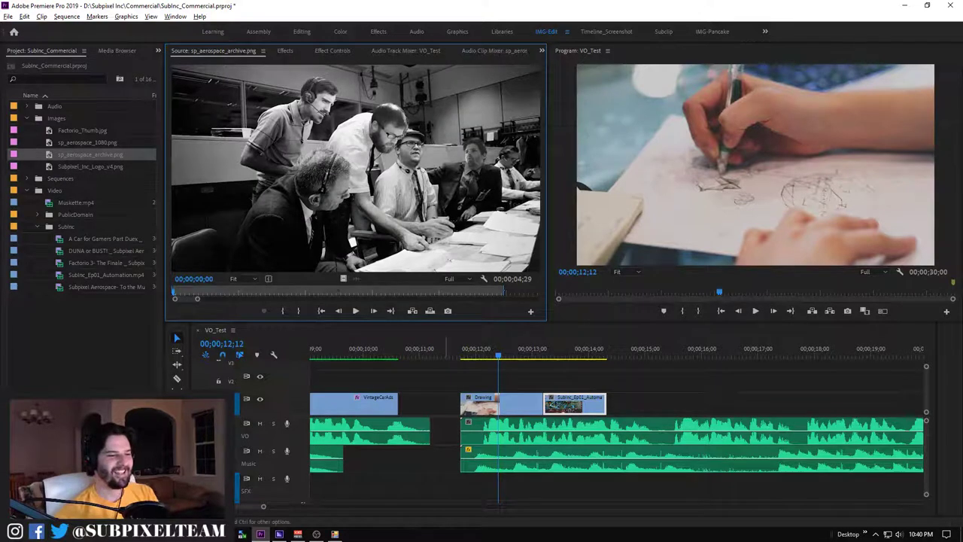
Shorten the Drawing clip and add sp_aerospace_archive.png to V2 above it
key("space")
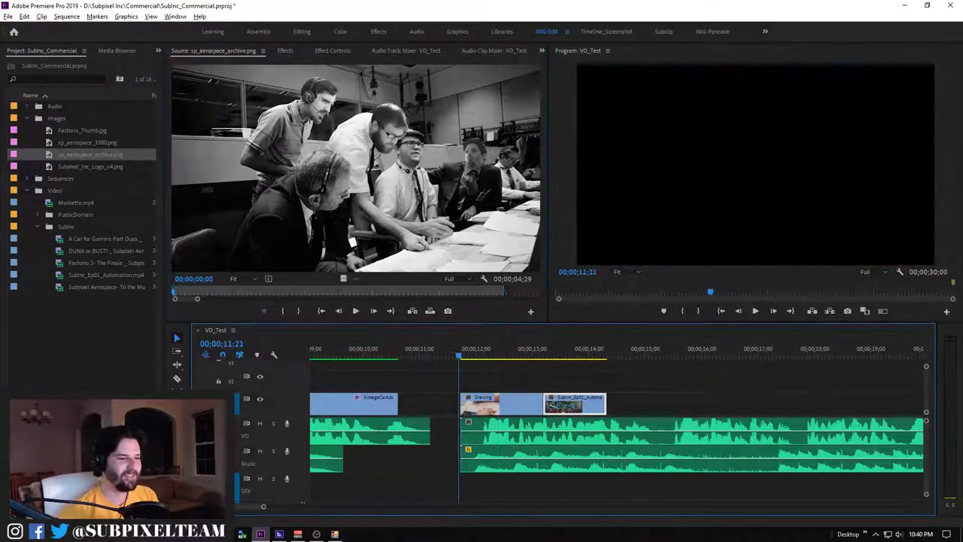
key("space")
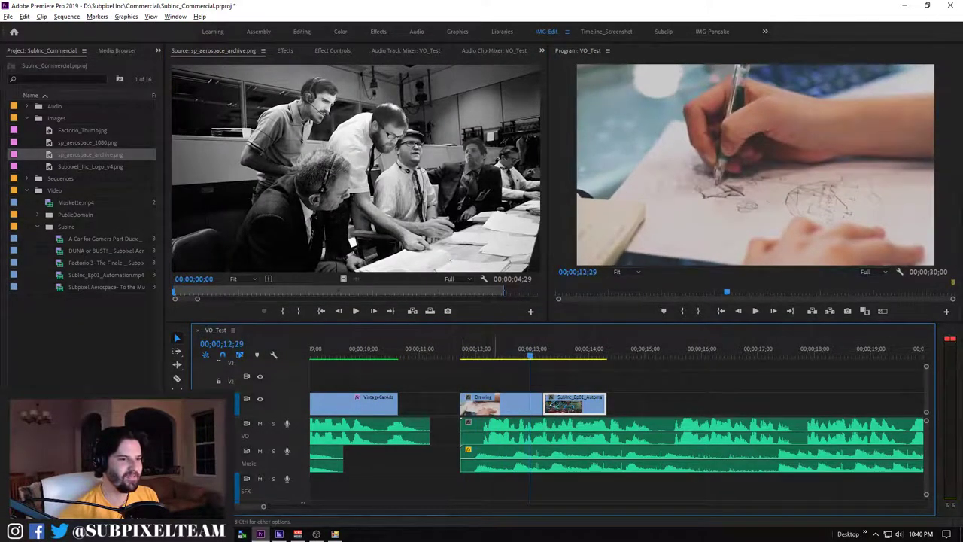
mouse_move(544, 404)
left_mouse_down()
mouse_move(505, 404)
mouse_move(520, 404)
left_mouse_up()
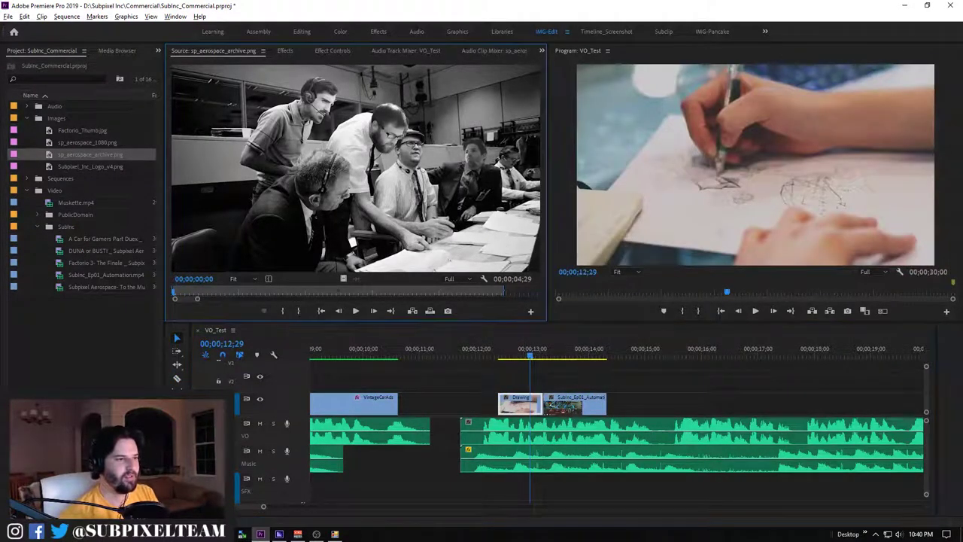
left_click_drag(355, 169, 467, 381)
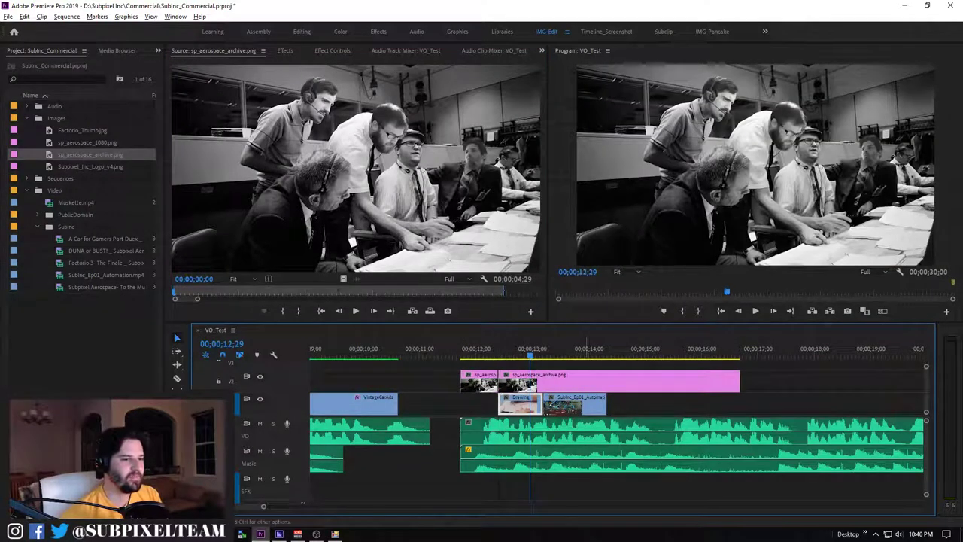
Trim the archive photo, move it into the gap and extend it over Drawing, then preview
mouse_move(740, 381)
left_mouse_down()
mouse_move(497, 381)
mouse_move(482, 405)
left_mouse_up()
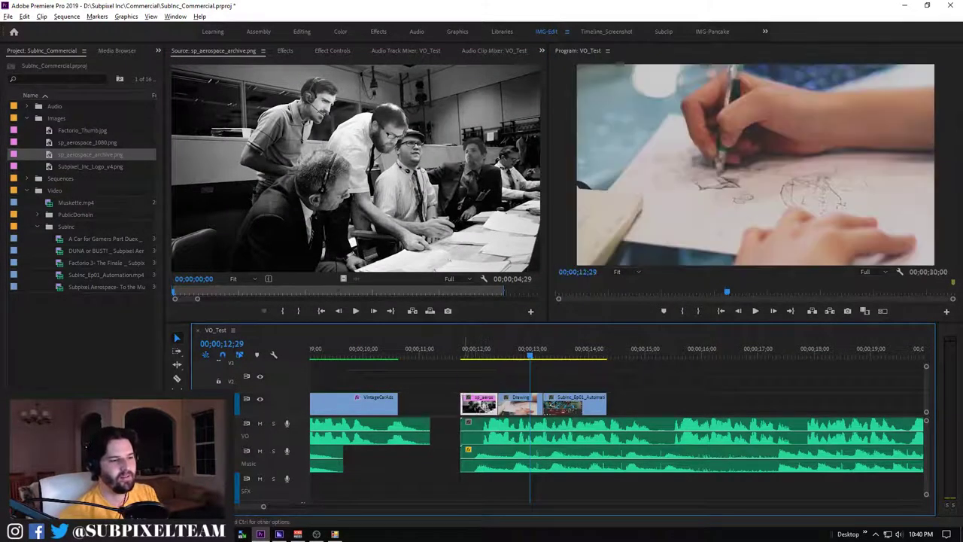
key("Up")
key("space")
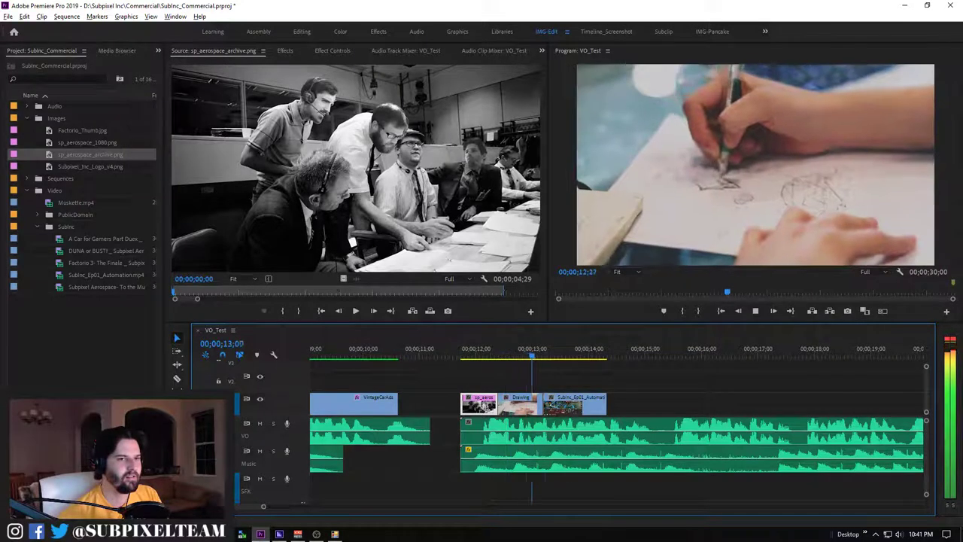
key("space")
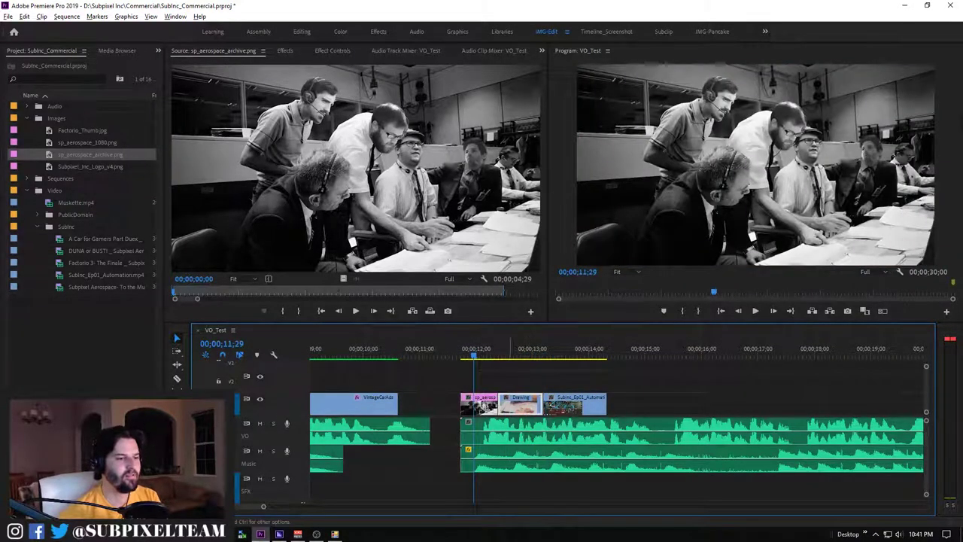
left_click_drag(497, 404, 542, 404)
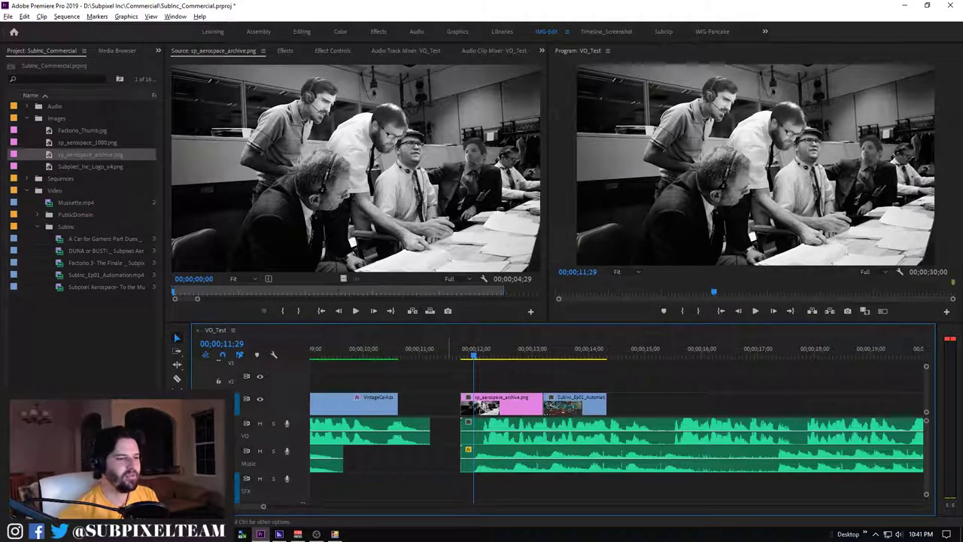
key("space")
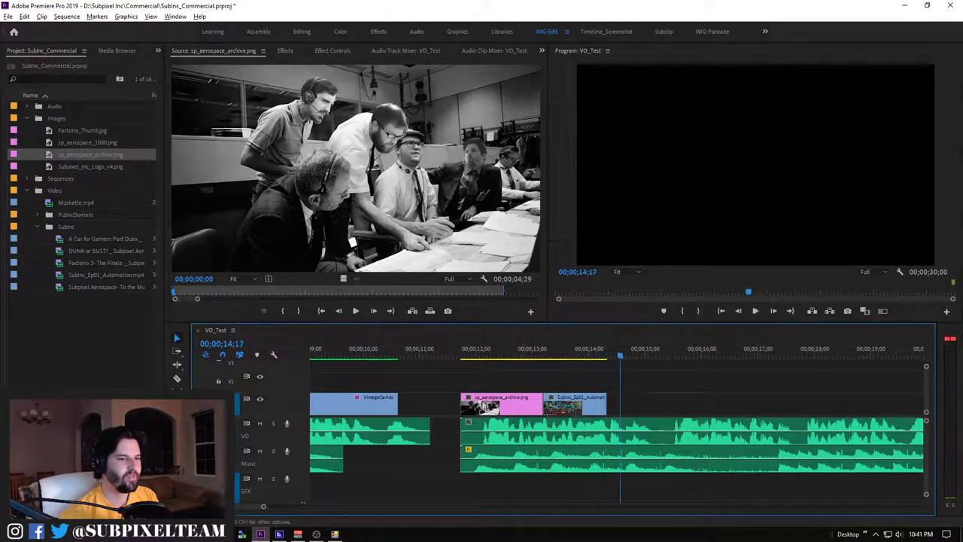
left_click_drag(522, 353, 512, 354)
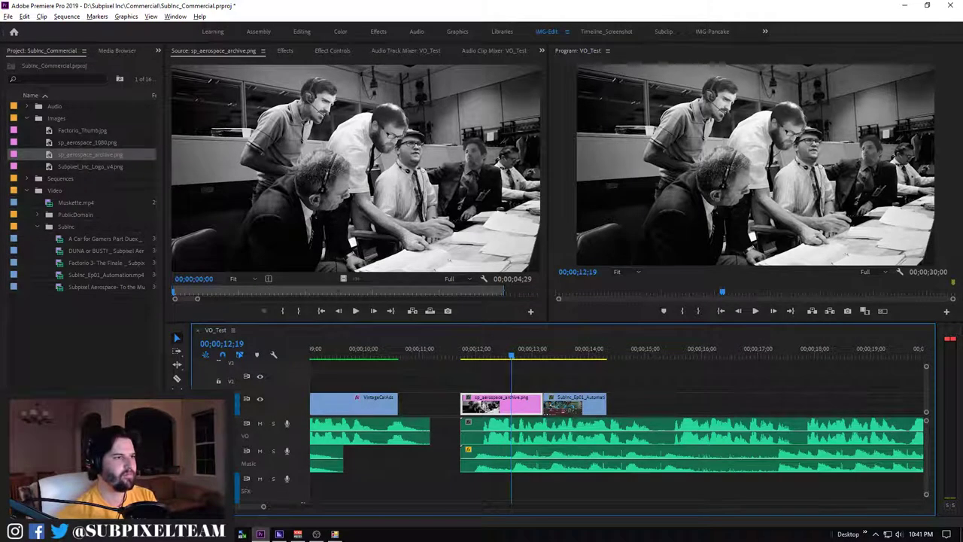
key("shift+5")
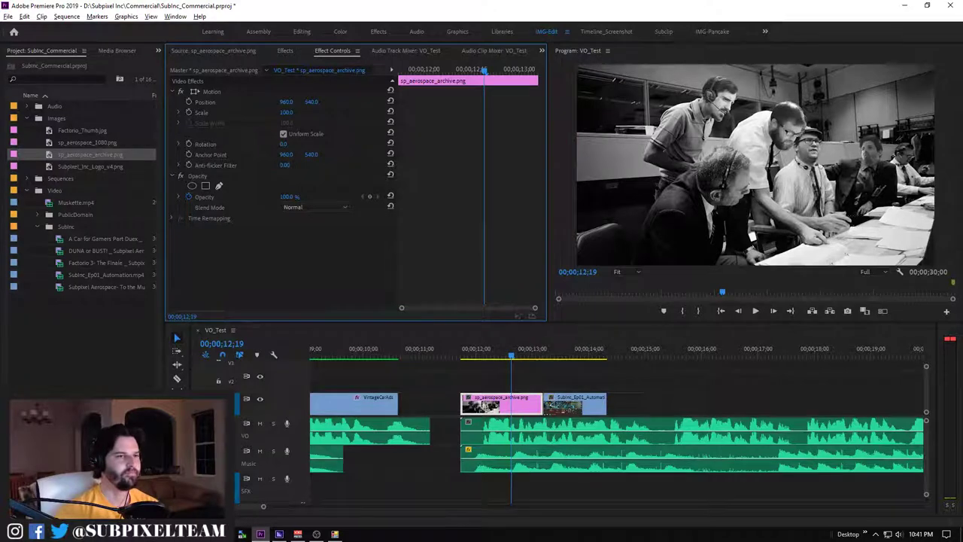
Scale the archive photo to 182, keyframe its starting Position lower-left, and save
left_click_drag(286, 112, 316, 112)
left_click(204, 102)
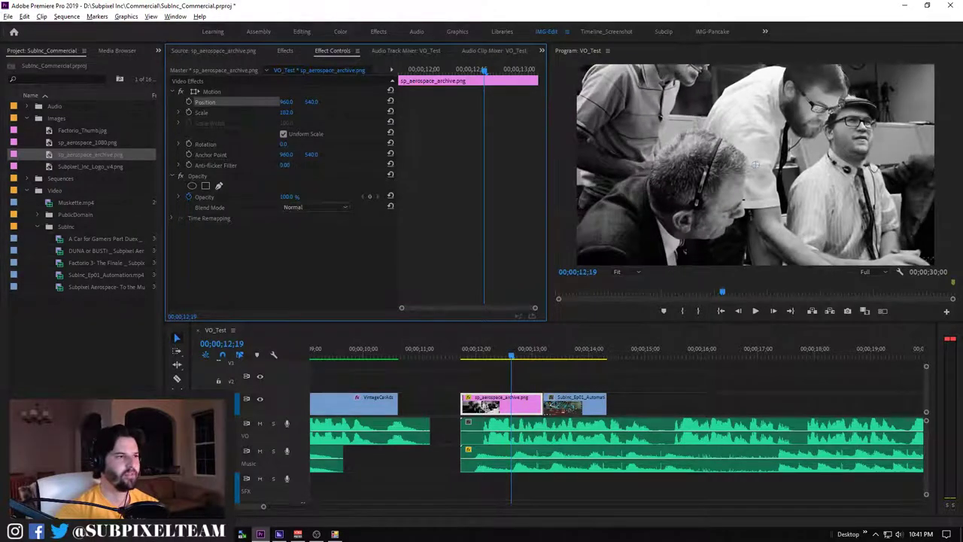
mouse_move(755, 164)
left_mouse_down()
mouse_move(722, 218)
mouse_move(696, 227)
left_mouse_up()
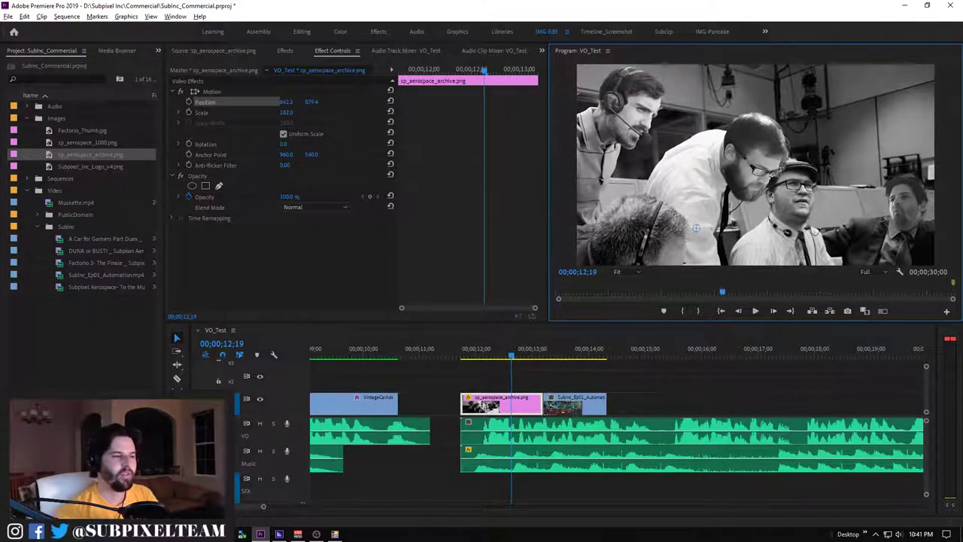
key("Up")
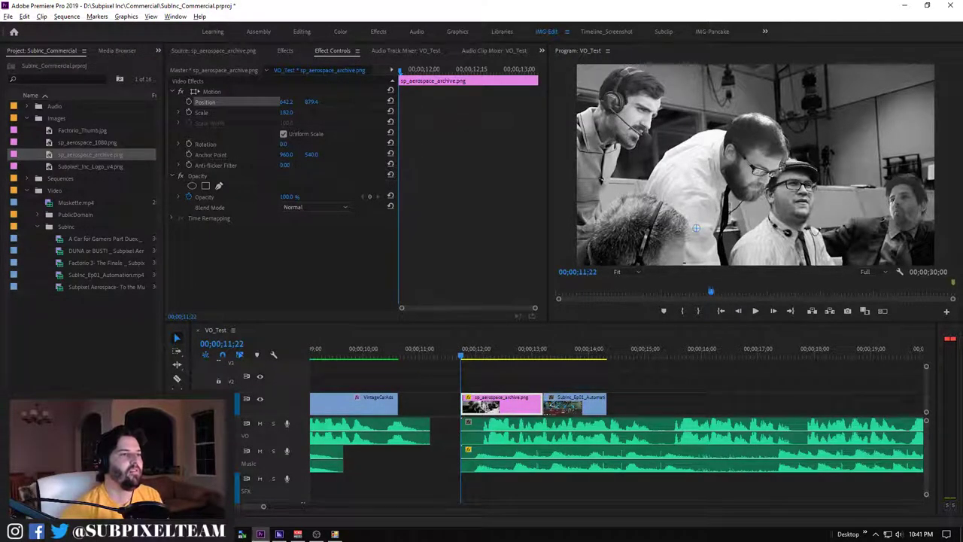
key("ctrl+s")
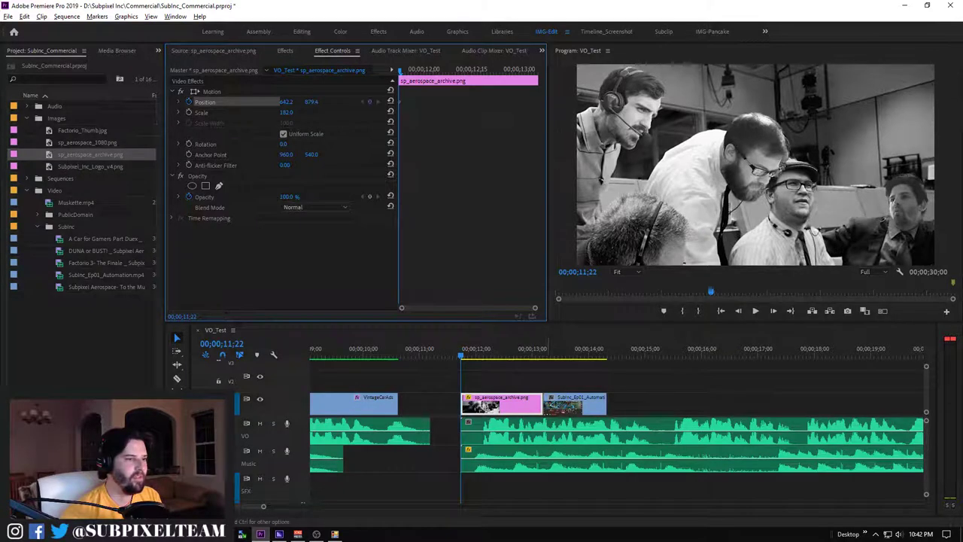
At the photo's end, slide it slightly left for the ending Position keyframe and preview
key("Down")
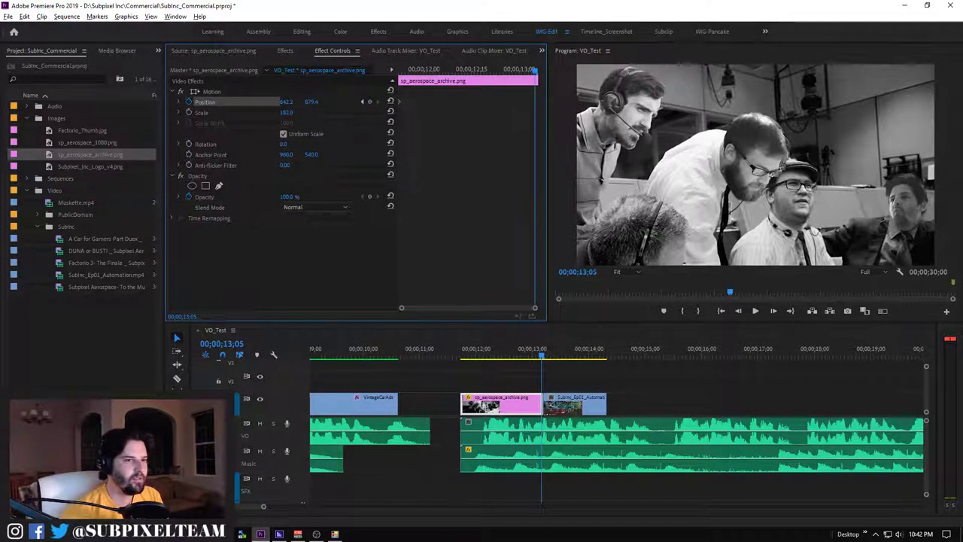
key("shift+4")
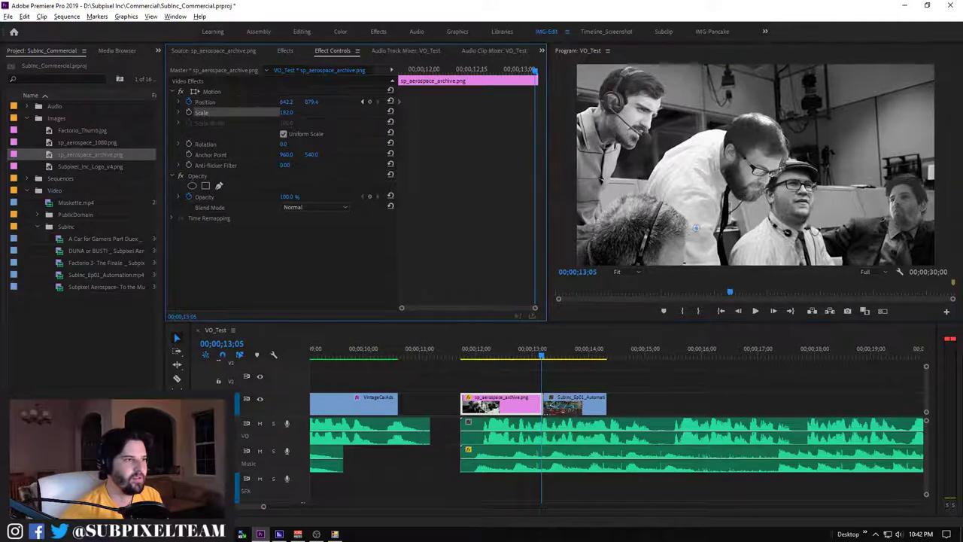
left_click_drag(696, 225, 678, 223)
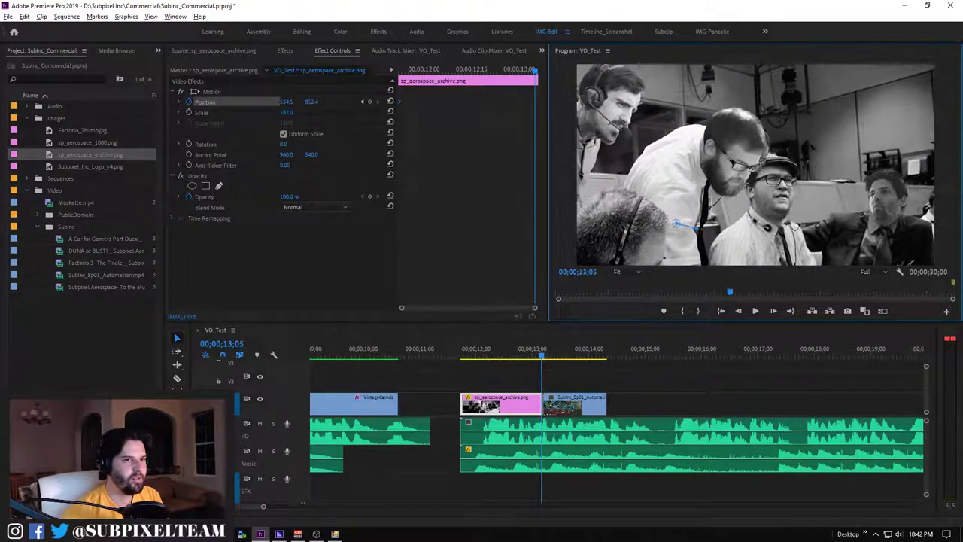
left_click_drag(677, 223, 675, 227)
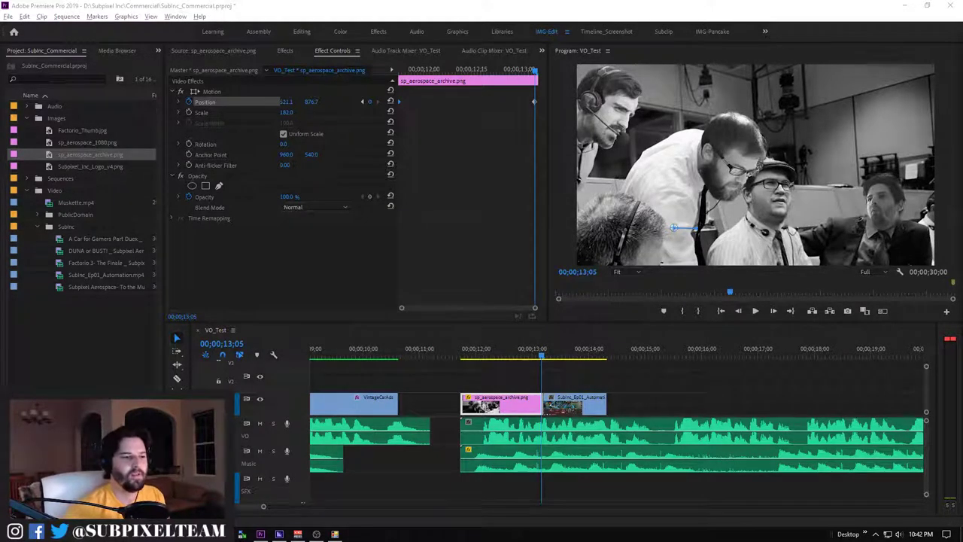
key("space")
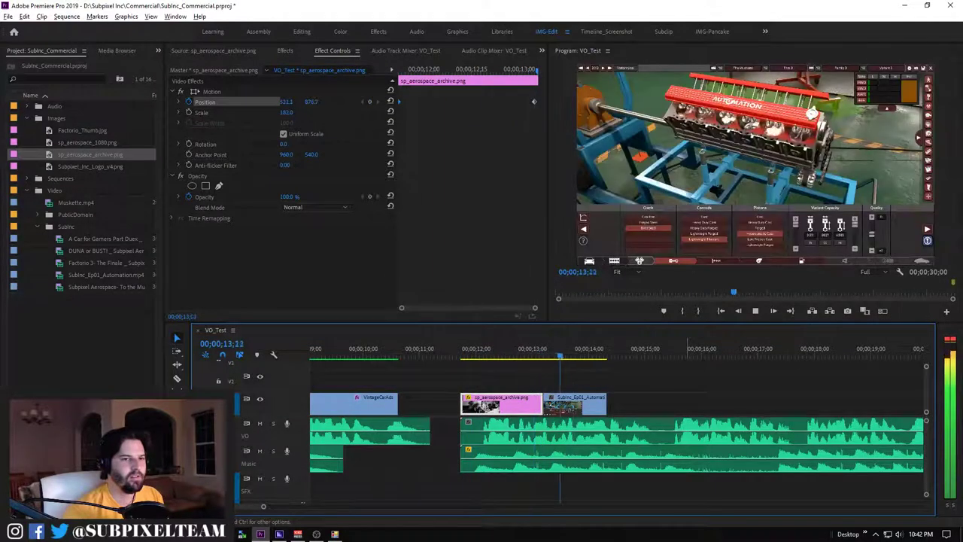
key("space")
Set the ending vertical position to 879.4 and replay the pan to check the motion
key("Left")
key("Left")
key("Left")
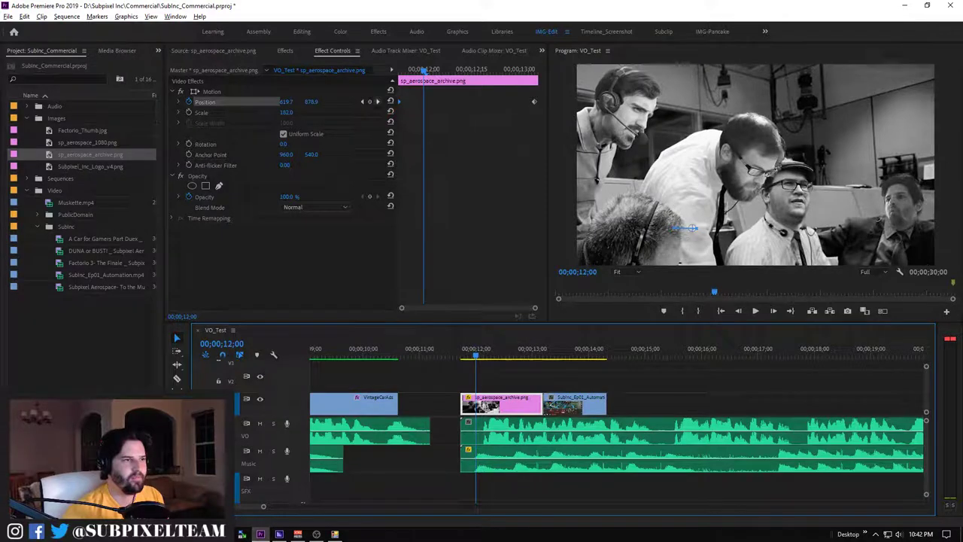
key("Up")
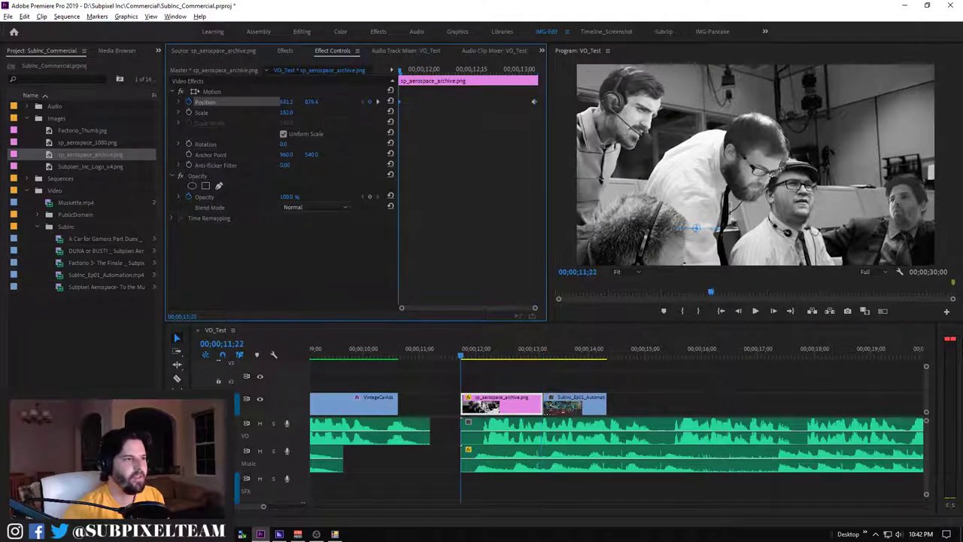
key("Down")
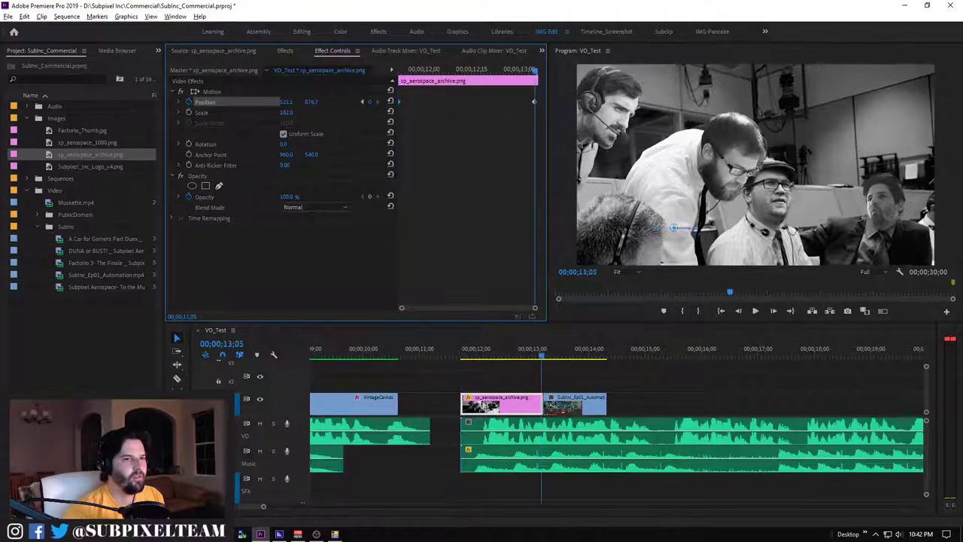
left_click(310, 102)
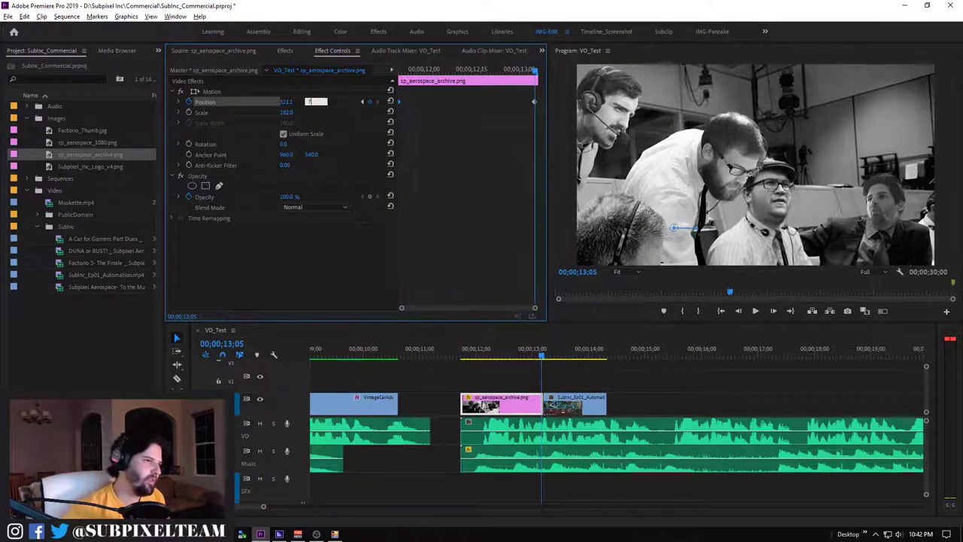
type("879.4")
key("Return")
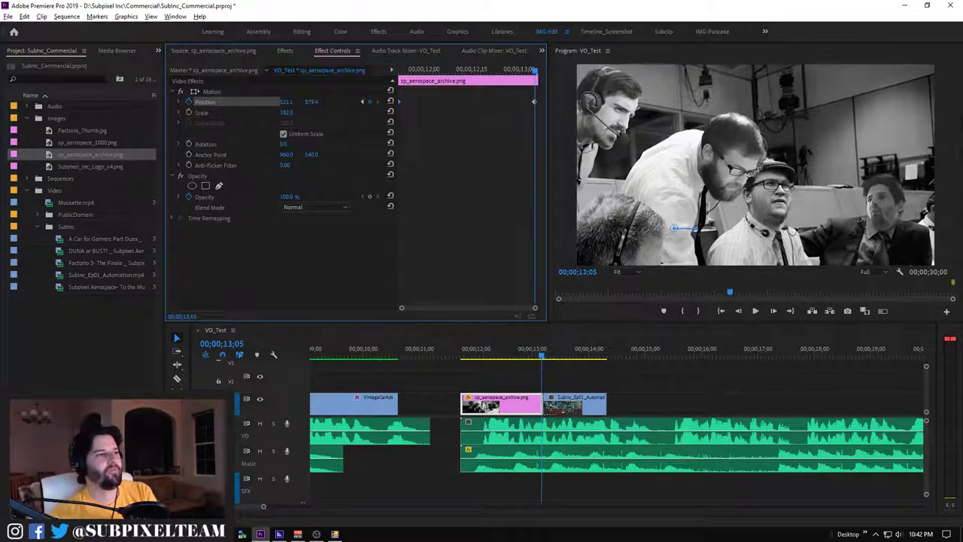
key("Up")
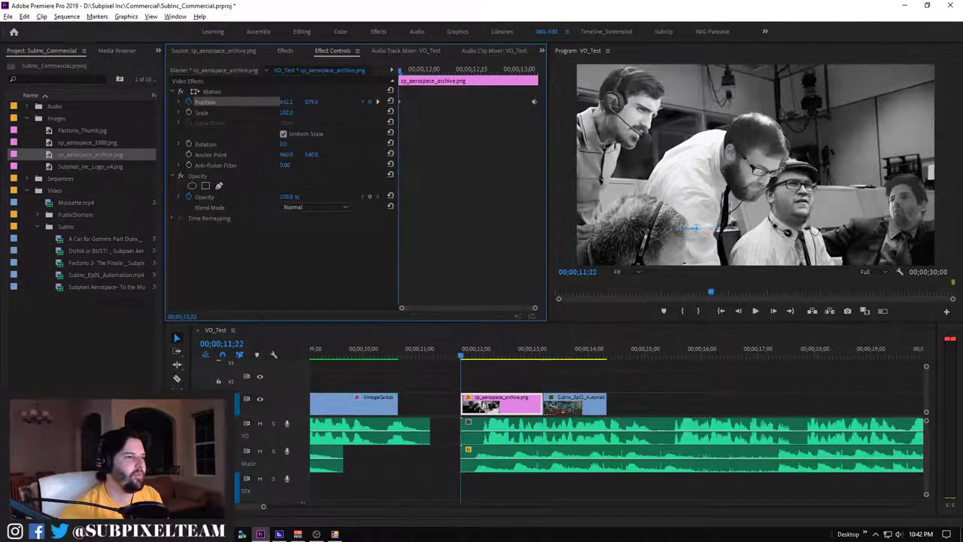
left_click(377, 101)
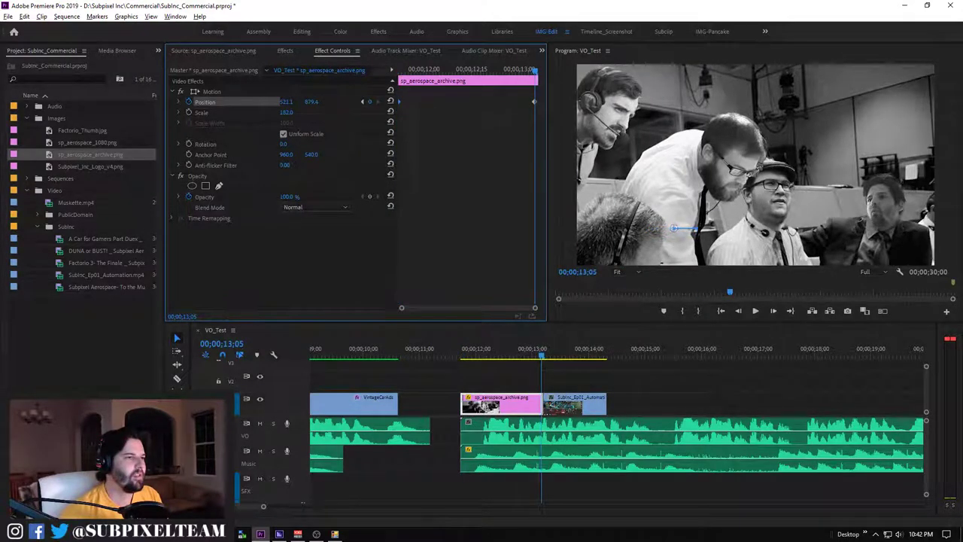
type("560")
key("Return")
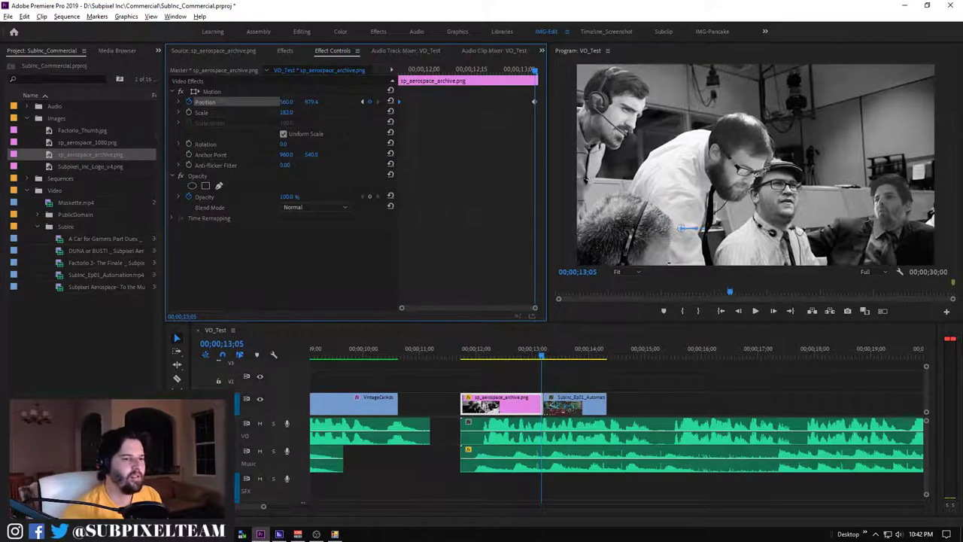
left_click(453, 355)
left_click_drag(453, 355, 541, 354)
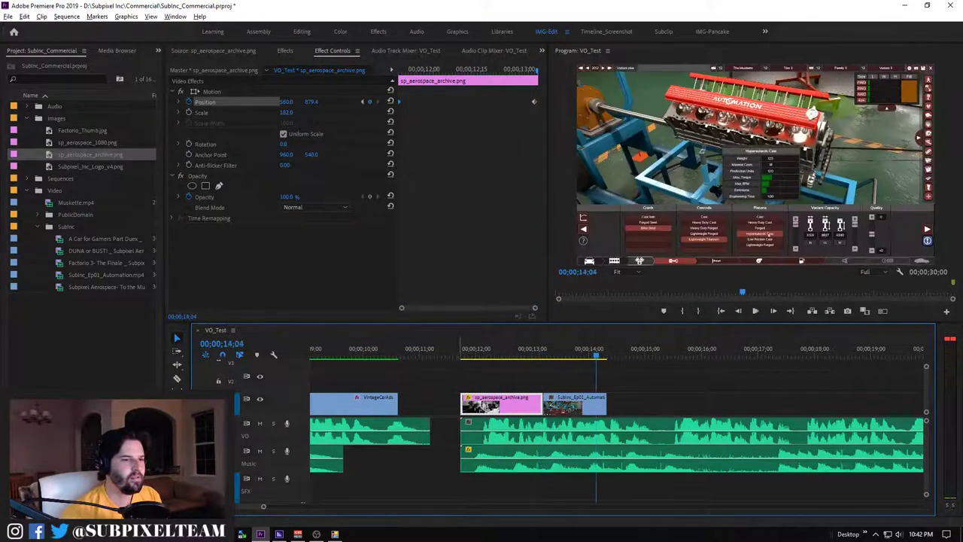
key("space")
key("space")
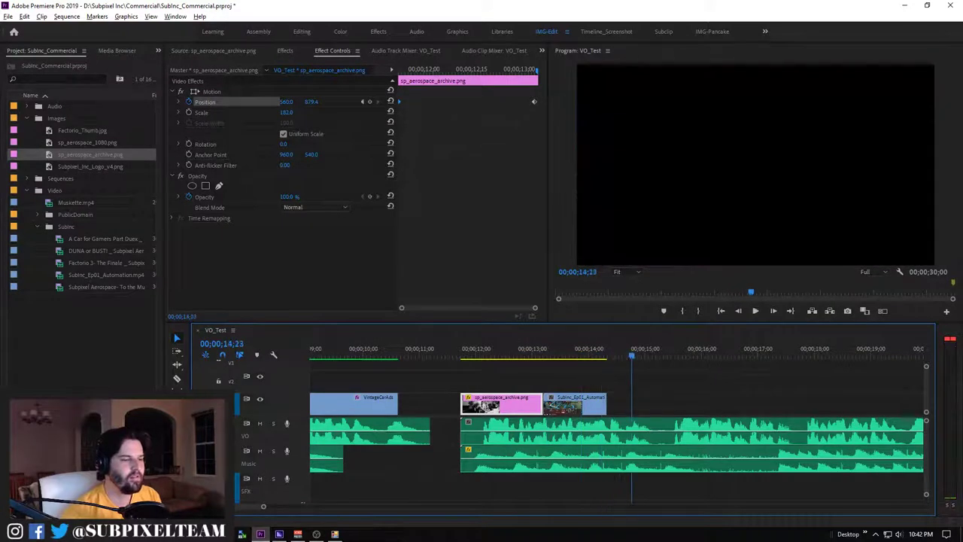
Save, then load SubInc_Ep01_Automation.mp4 in the Source monitor and skim to the gauge display
key("ctrl+s")
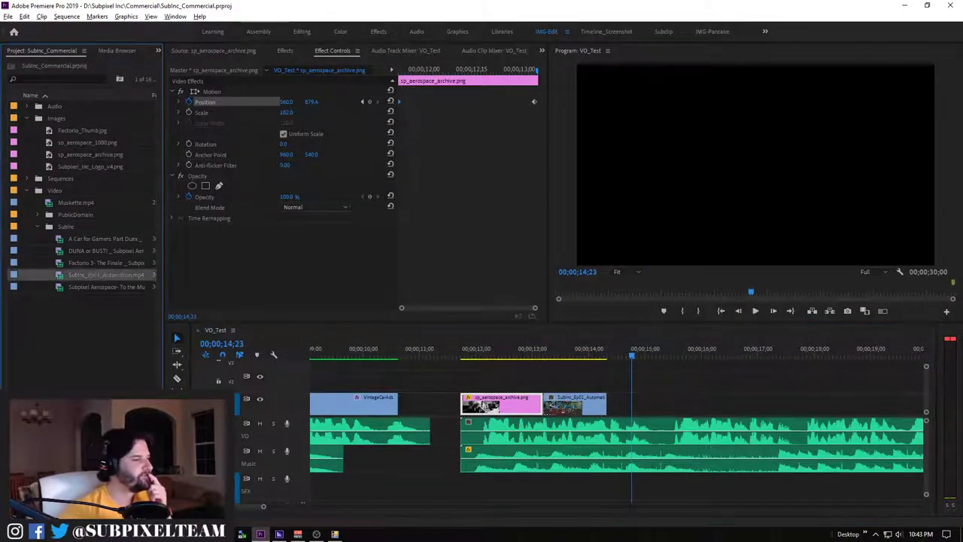
double_click(106, 275)
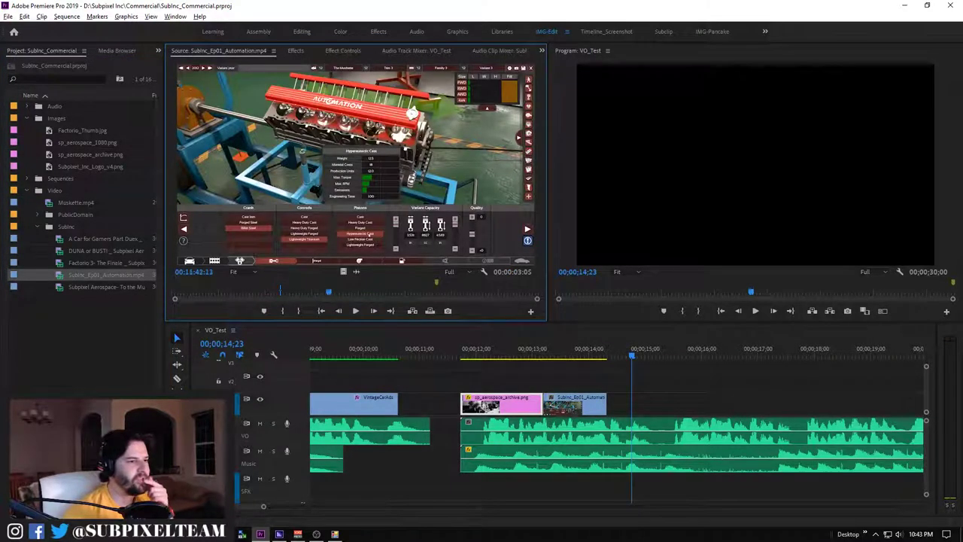
mouse_move(328, 292)
left_mouse_down()
mouse_move(498, 292)
mouse_move(463, 292)
left_mouse_up()
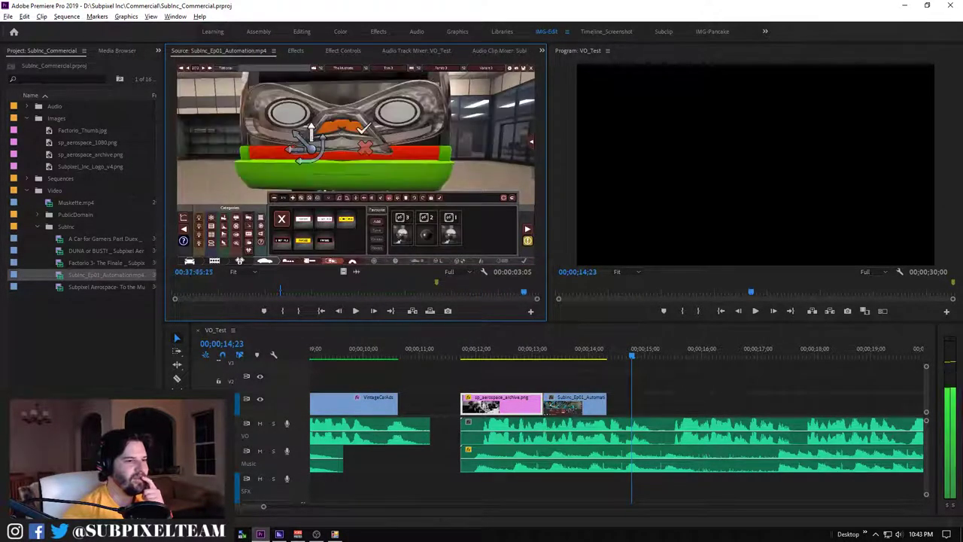
left_click_drag(531, 292, 521, 292)
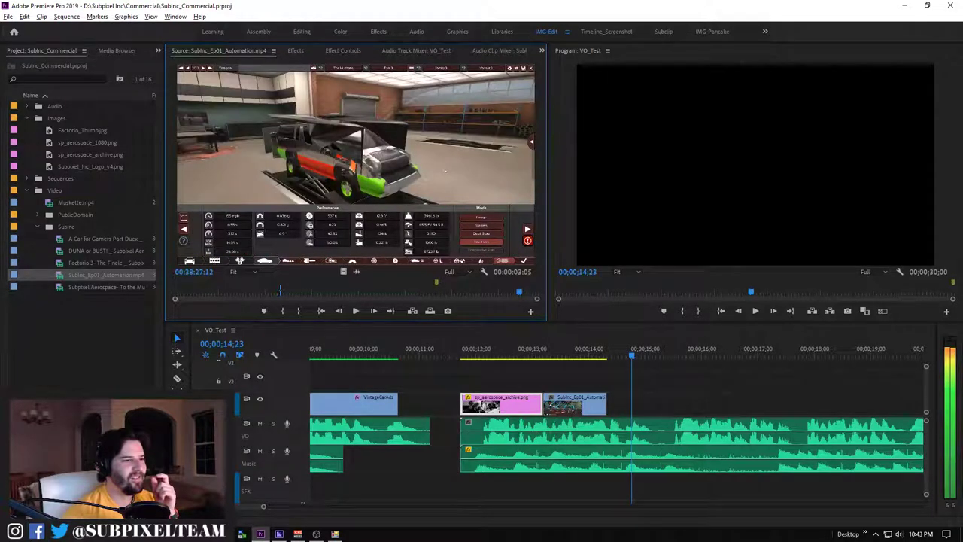
key("Left")
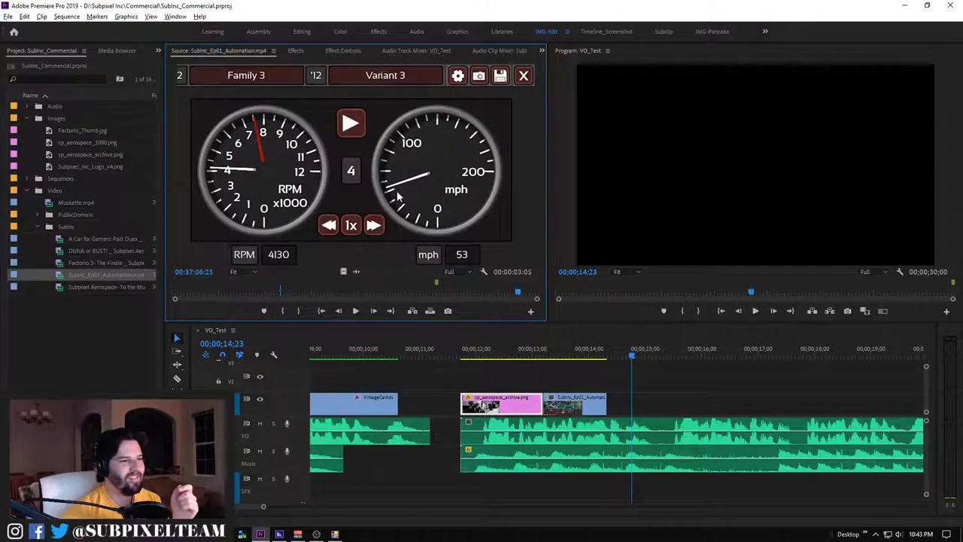
right_click(519, 291)
key("Escape")
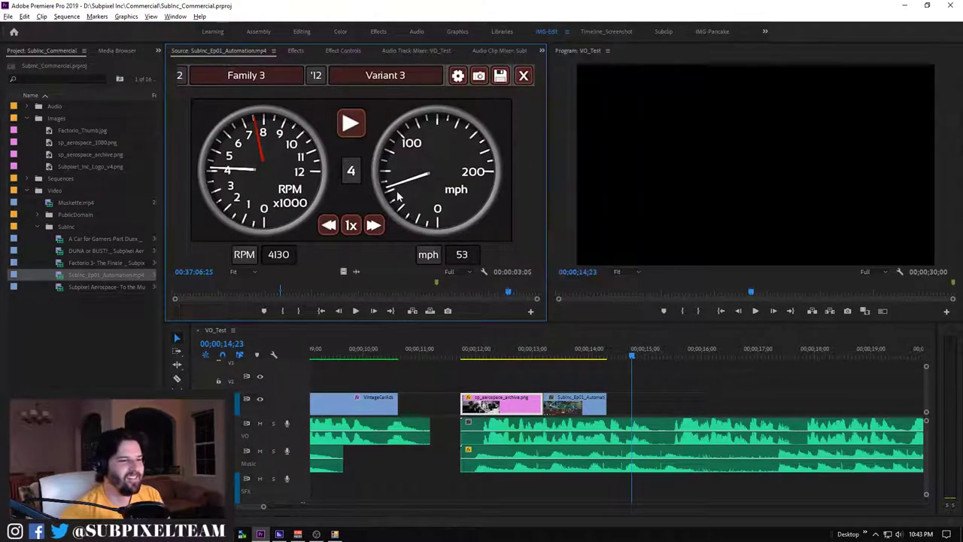
Shuttle back and forth through the Automation footage to reach the van-on-the-lift garage shot
key("j")
key("j")
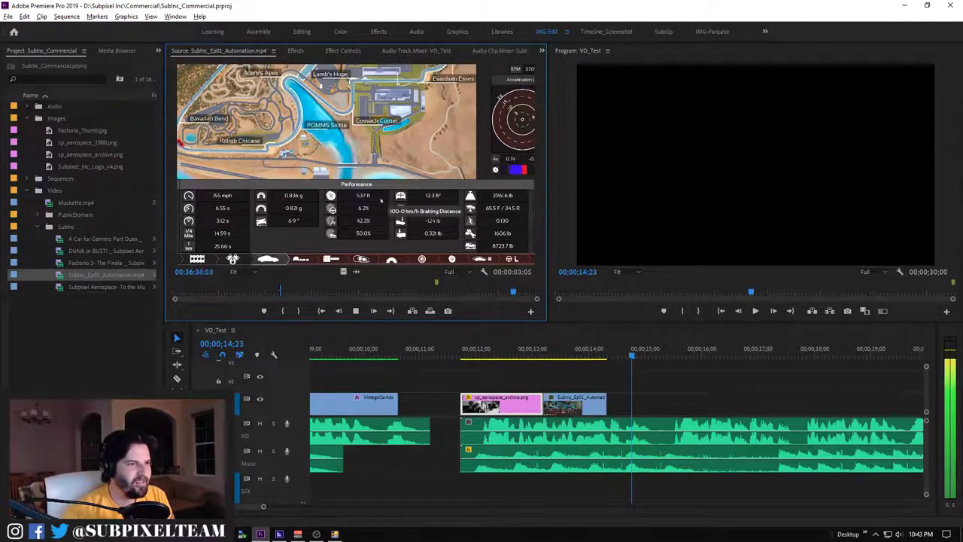
left_click(500, 292)
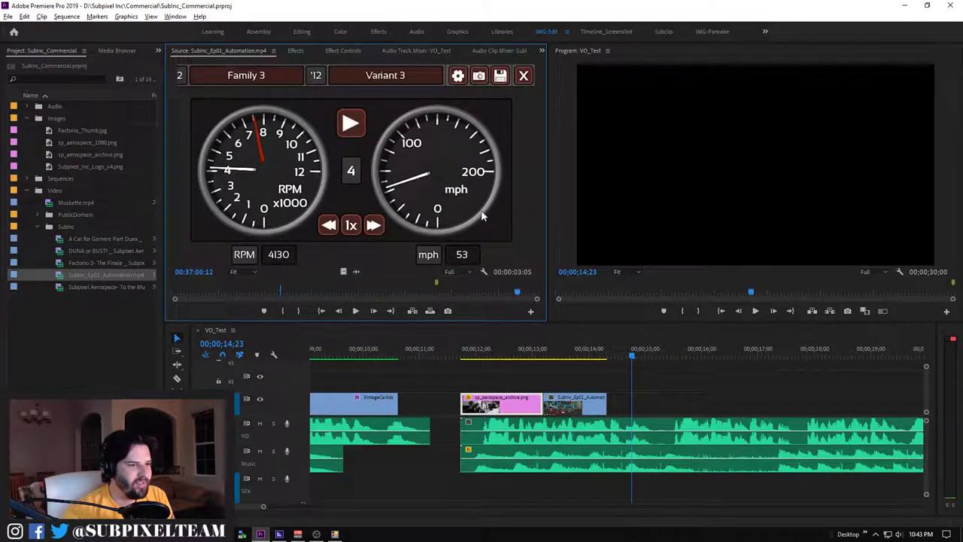
key("j")
key("j")
key("j")
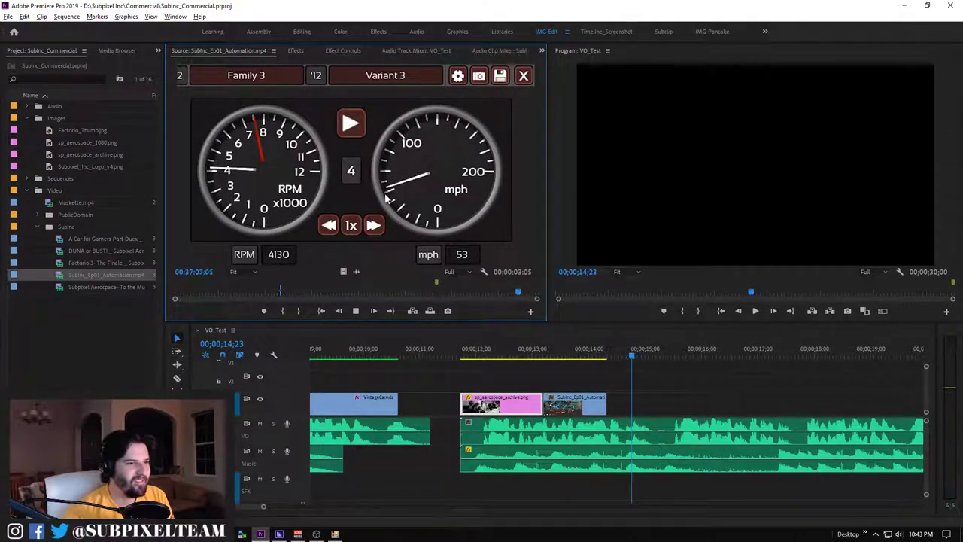
key("space")
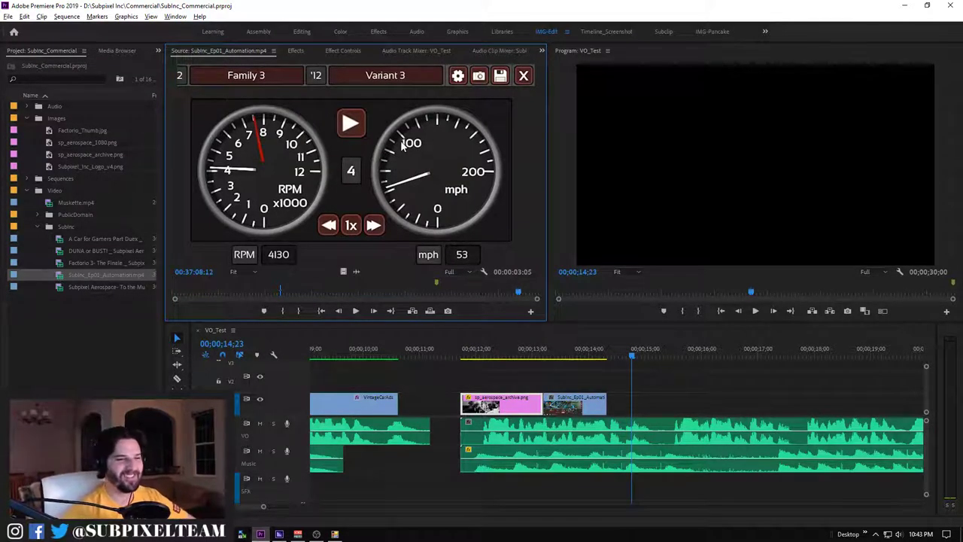
key("Down")
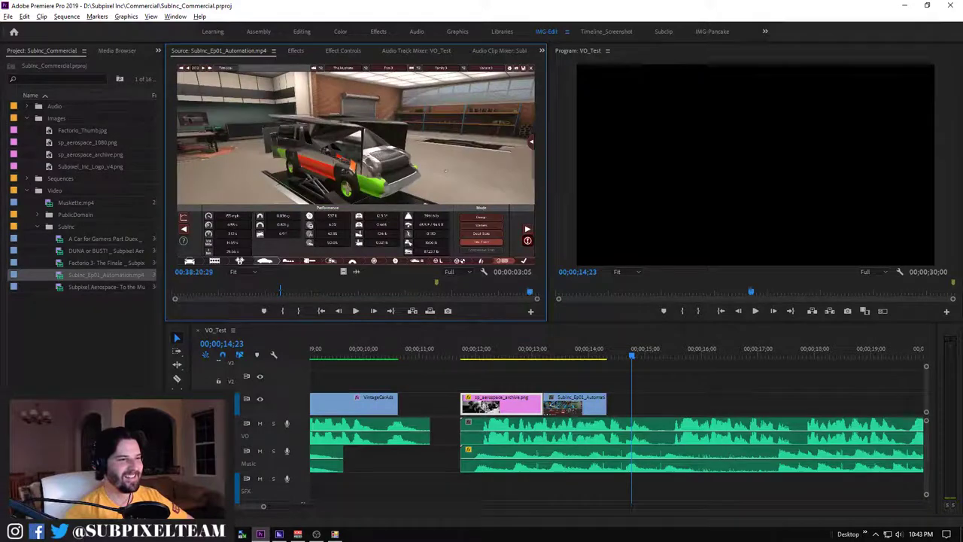
key("Up")
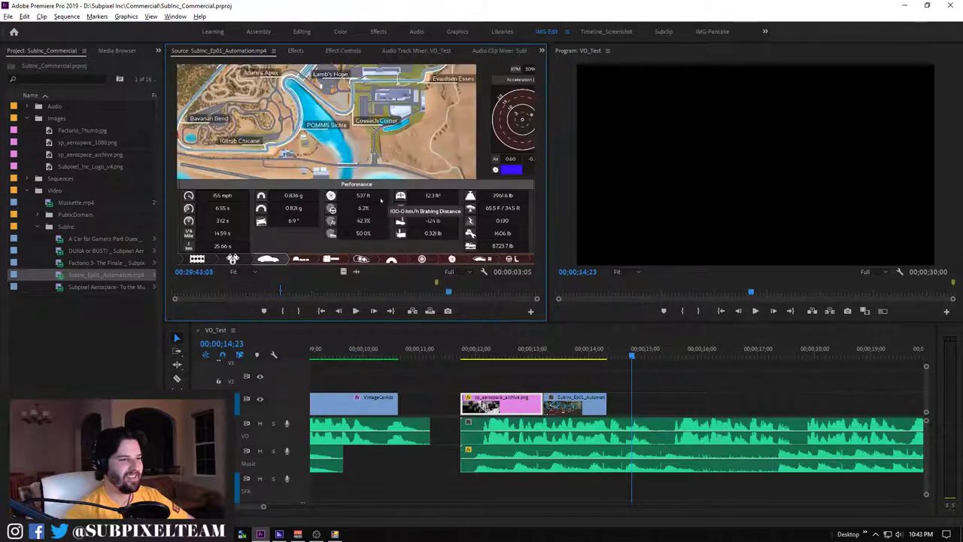
key("Up")
key("Up")
key("Up")
key("Up")
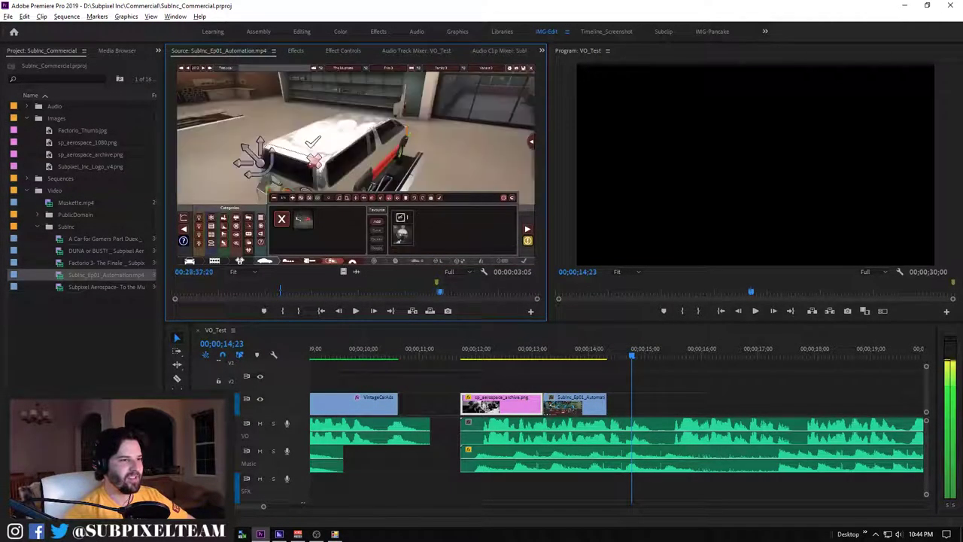
key("Down")
key("Down")
key("Down")
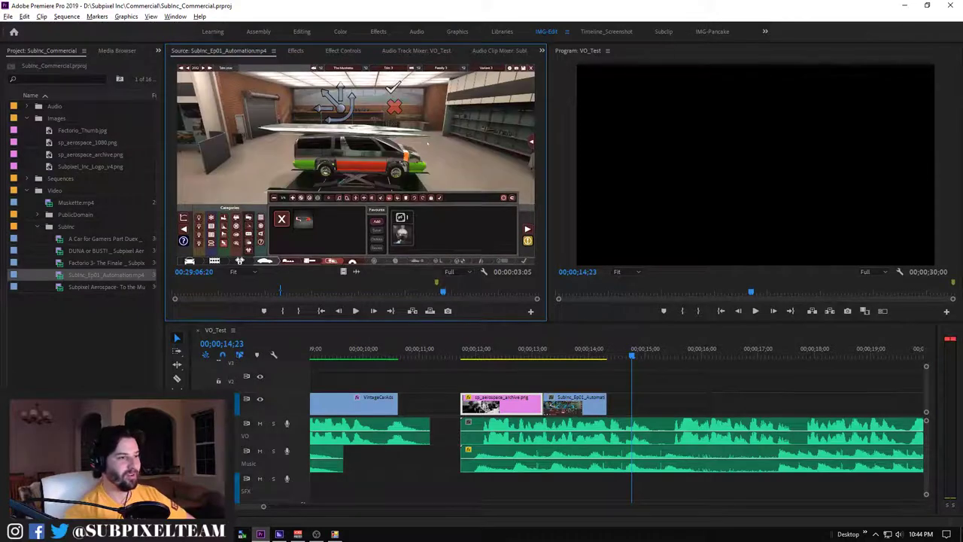
key("grave")
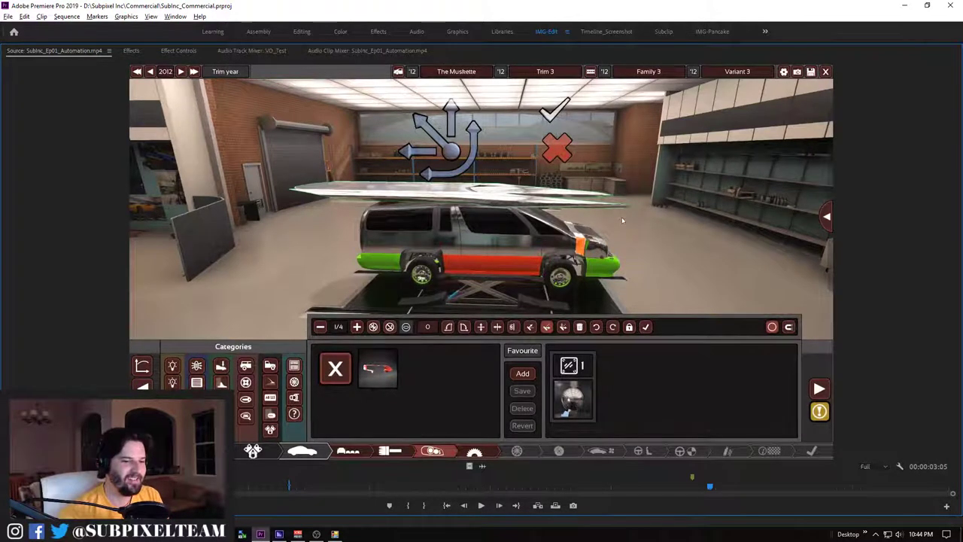
Mark a 00;00;02;02 range around the van garage shot near 00;29;04;13
key("Left")
key("Left")
key("space")
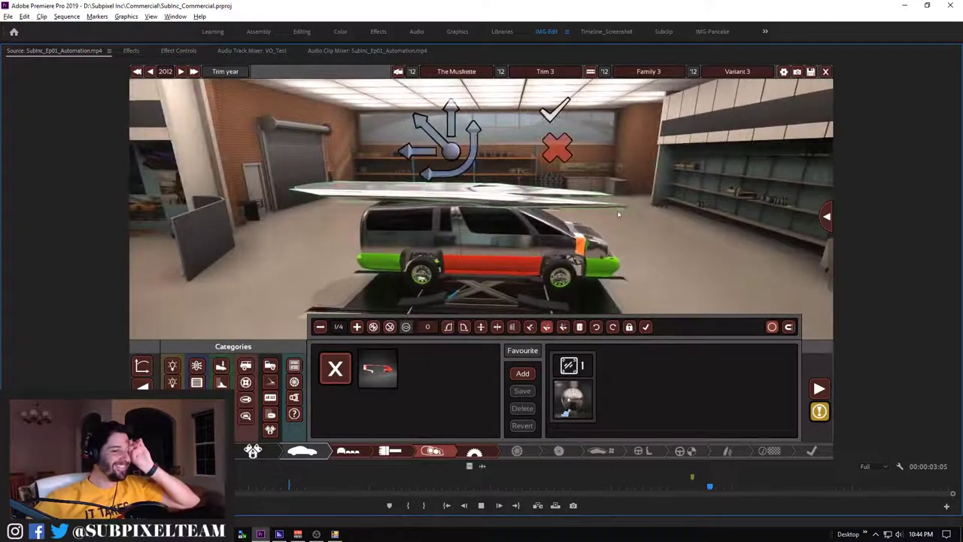
key("space")
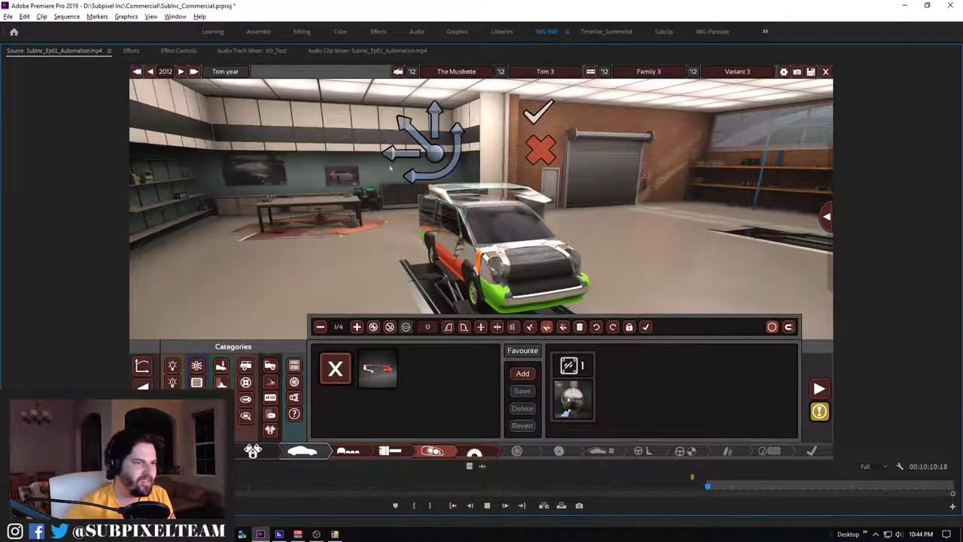
key("space")
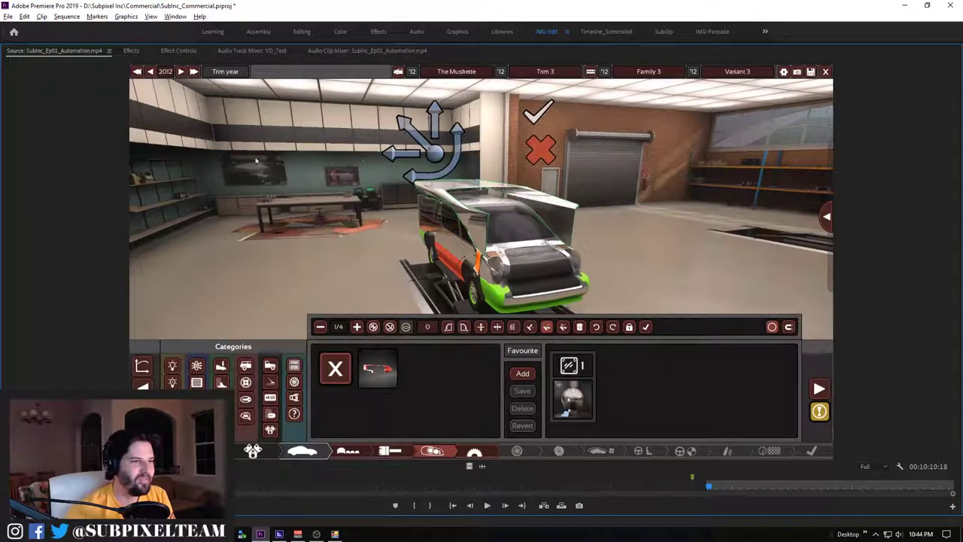
key("o")
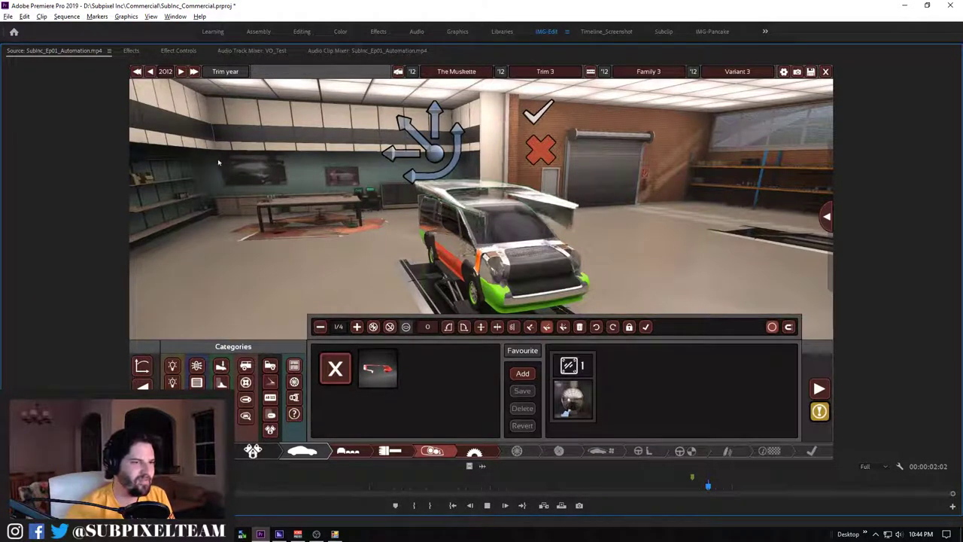
key("space")
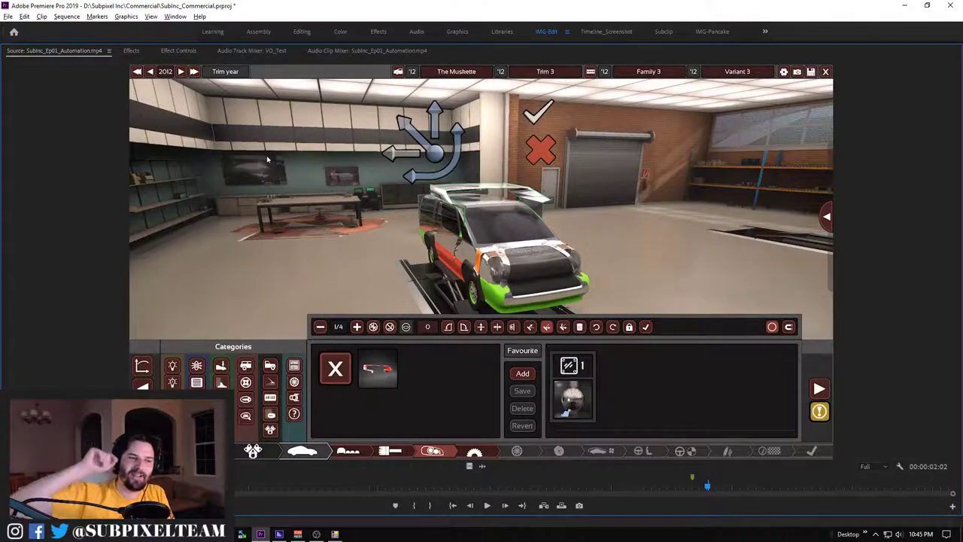
key("space")
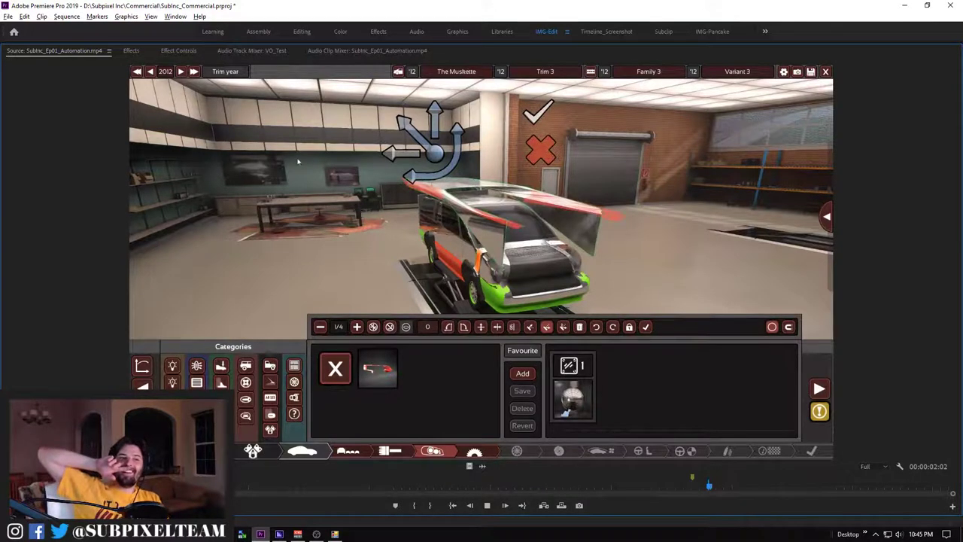
key("space")
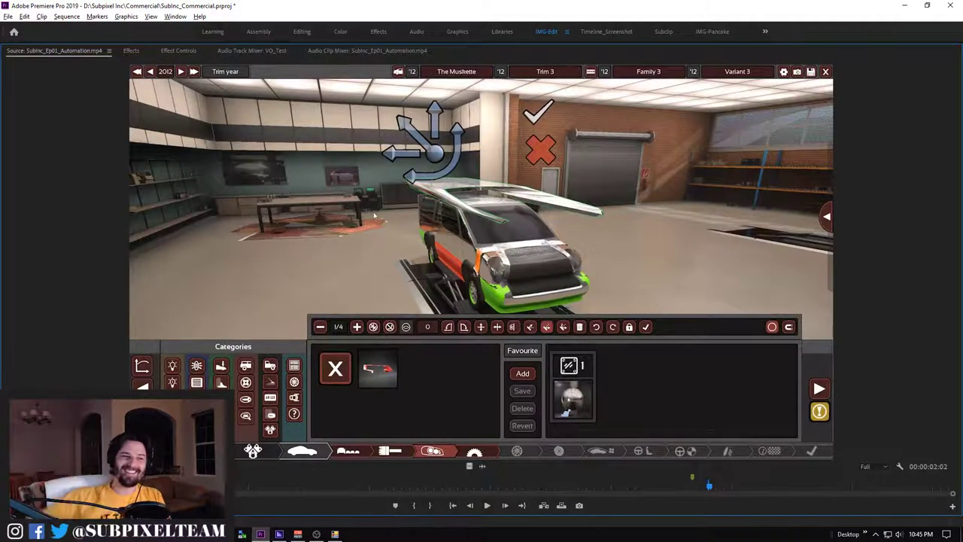
key("grave")
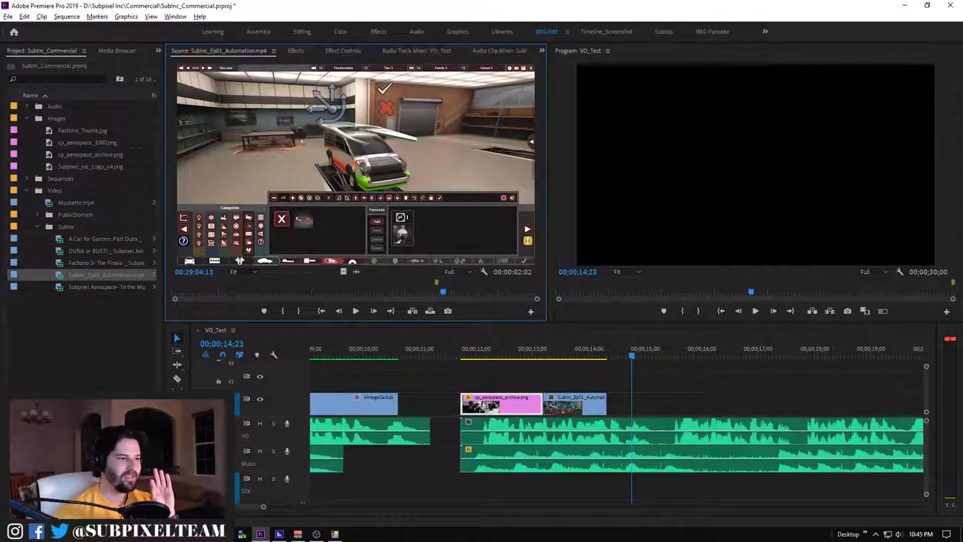
Overwrite the two-second van shot onto V1 after the engine shot, review from 14;01, and save
key("period")
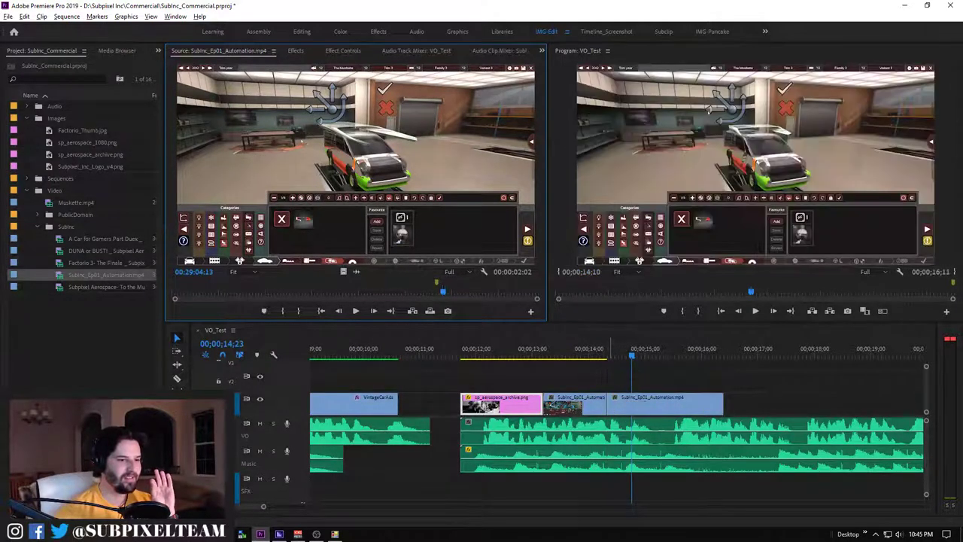
left_click(590, 349)
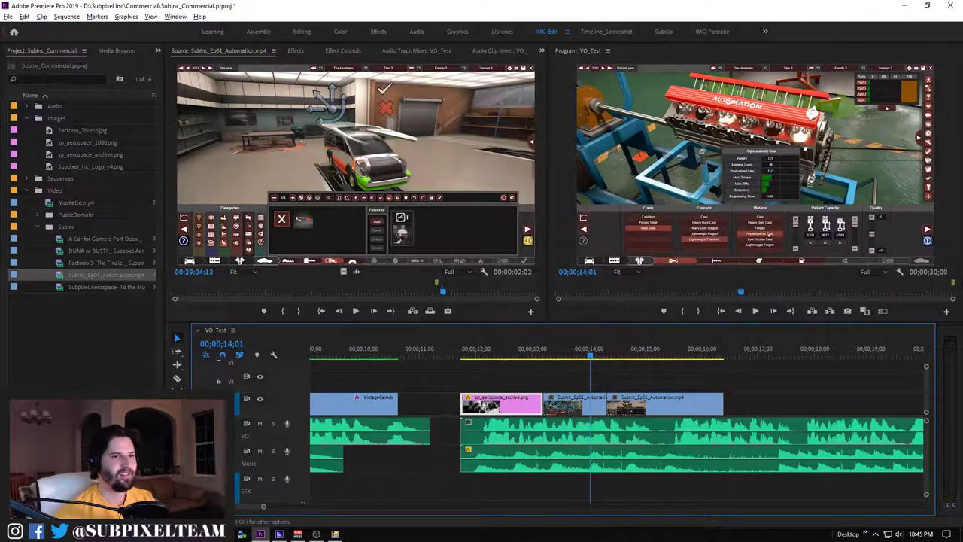
key("ctrl+s")
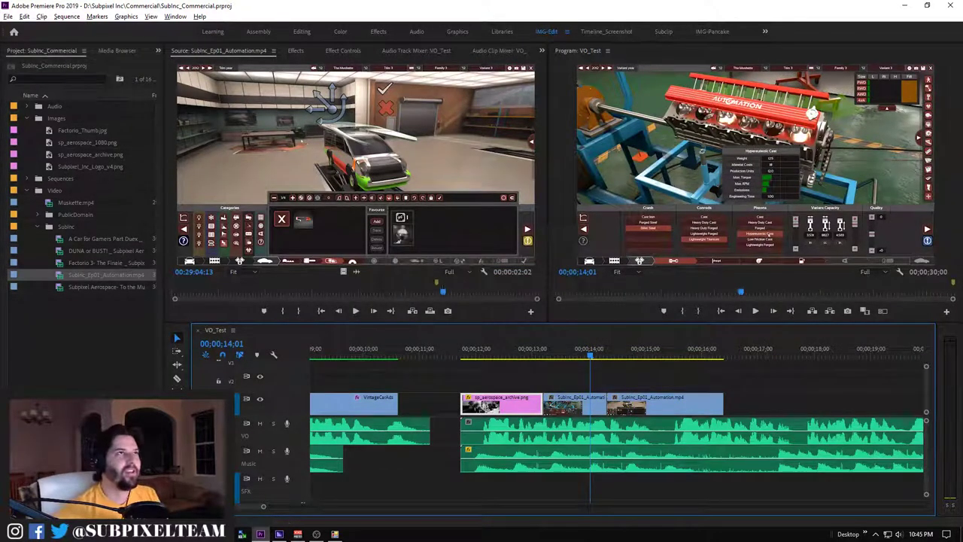
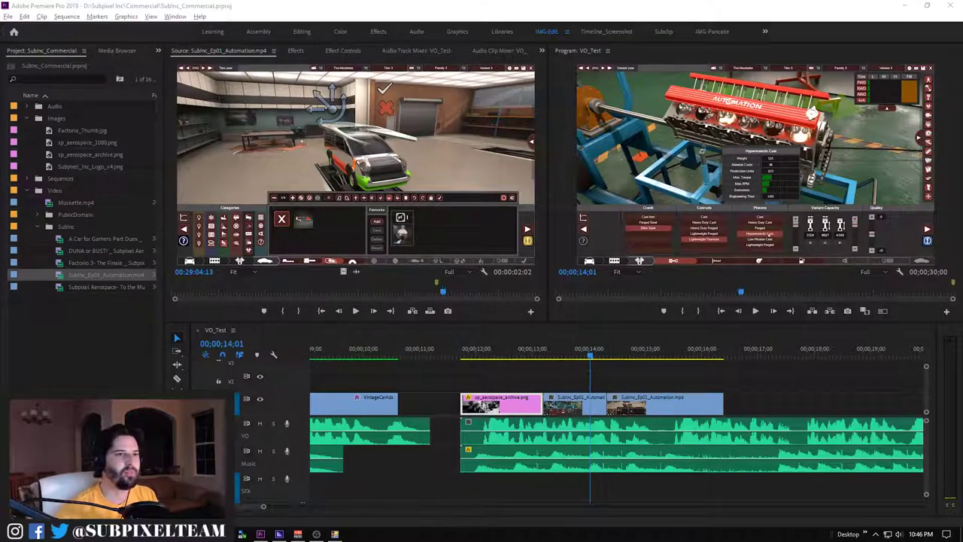
Save the project and review playback from 13;12, stepping back to 14;28
key("ctrl+s")
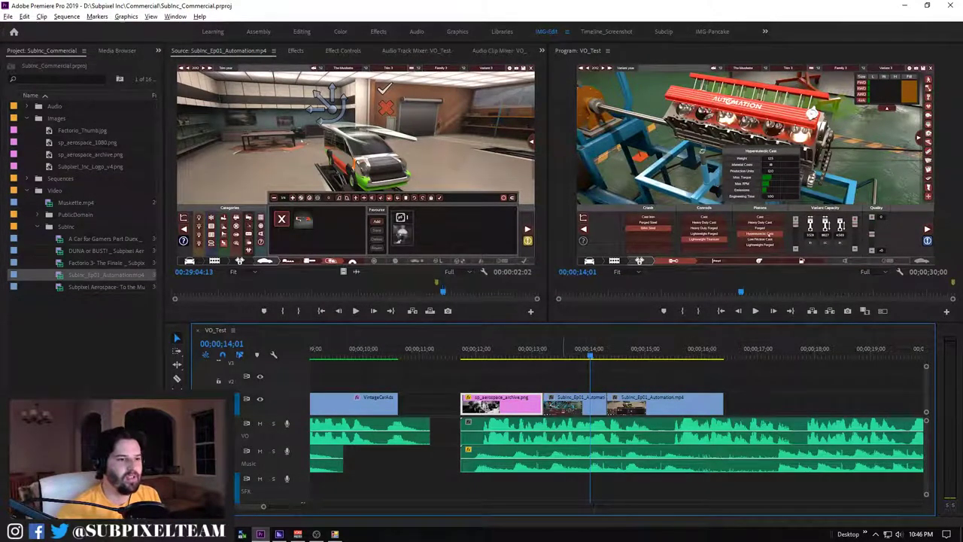
left_click_drag(591, 353, 554, 352)
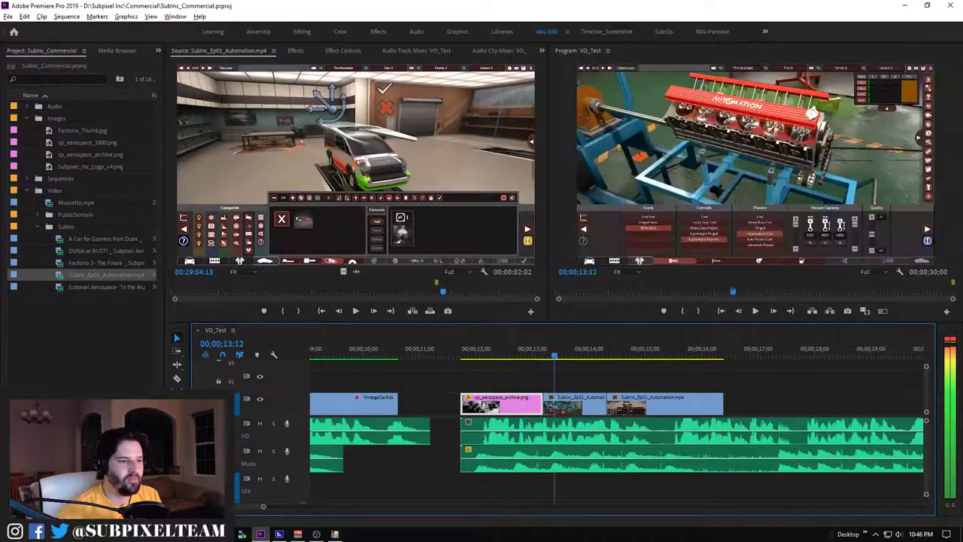
key("ctrl+s")
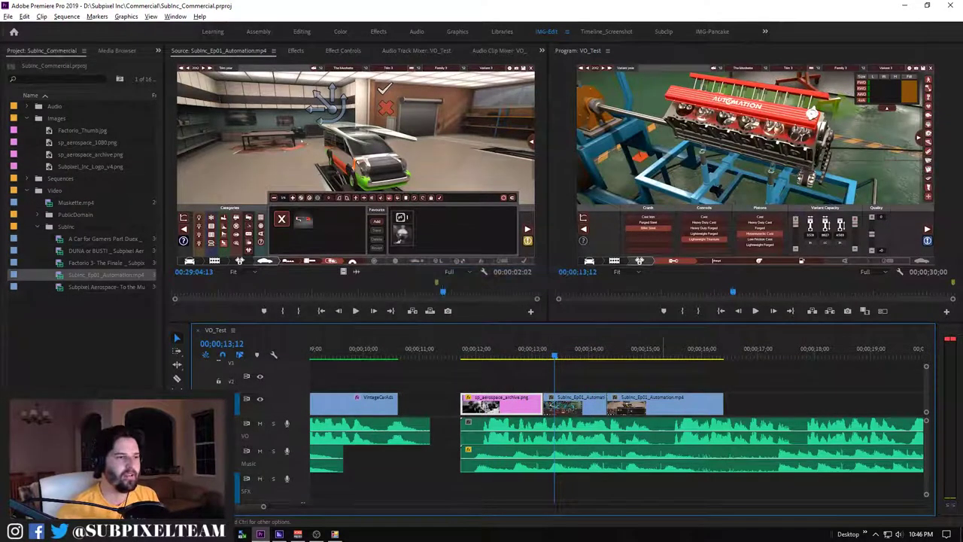
key("space")
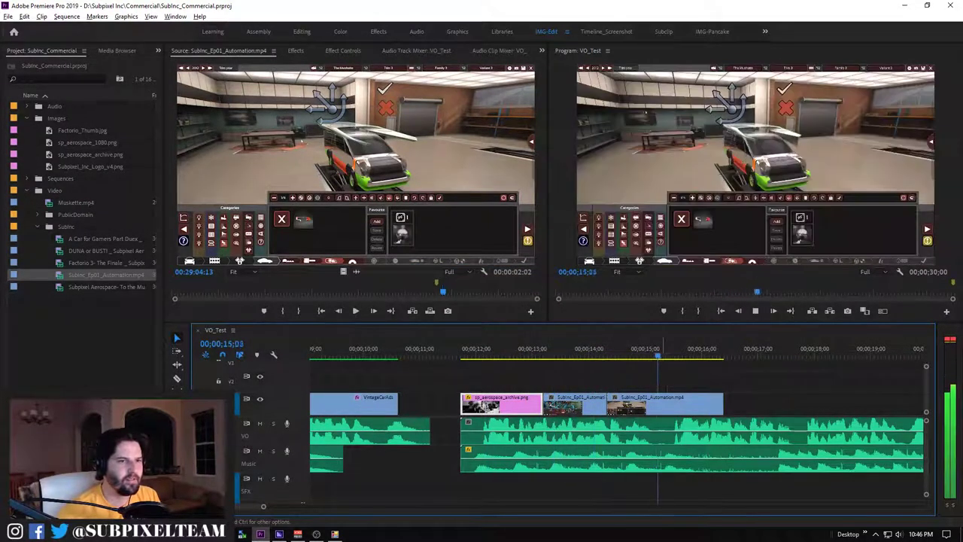
key("space")
key("shift+Left")
key("shift+Left")
key("shift+Left")
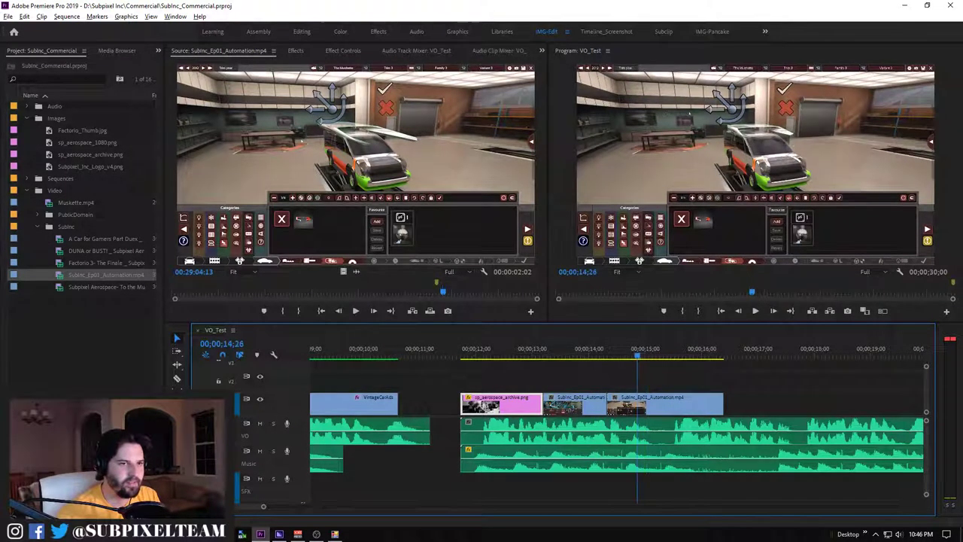
key("p")
Move the last Automation clip earlier on V1 and trim its start
key("v")
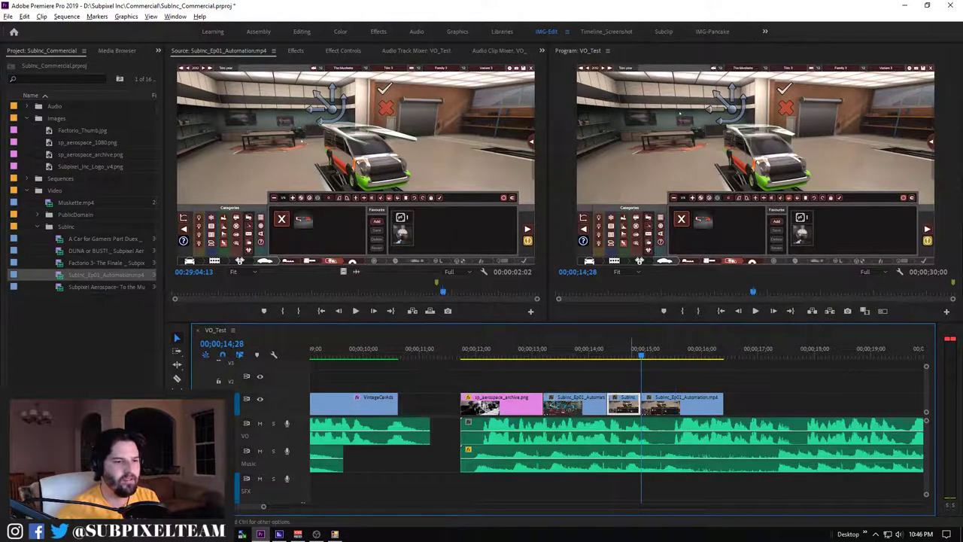
left_click_drag(700, 404, 666, 410)
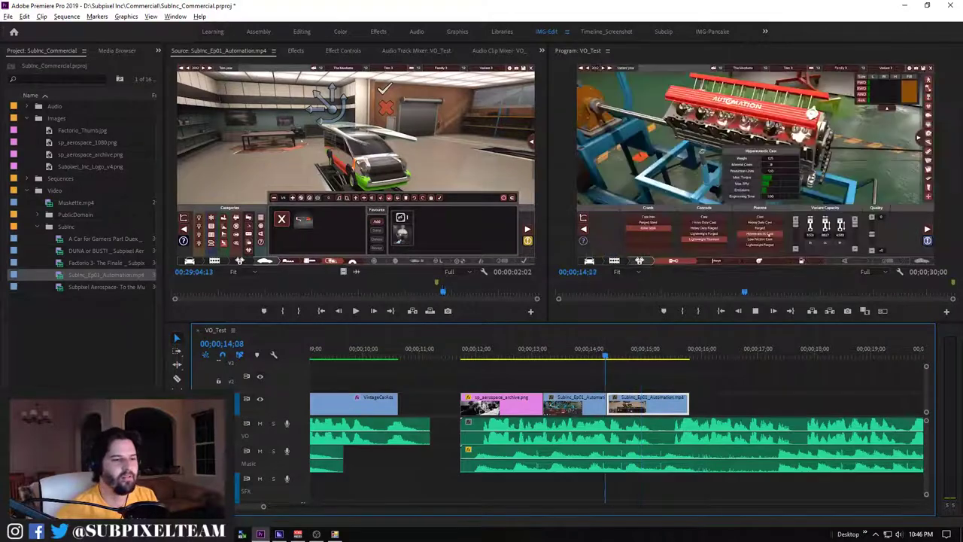
key("space")
key("space")
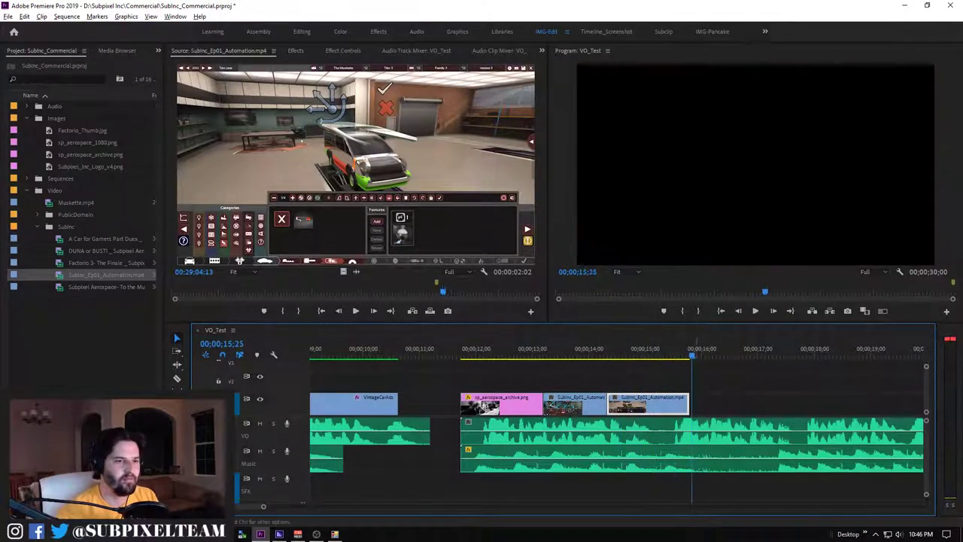
mouse_move(611, 405)
left_mouse_down()
mouse_move(666, 410)
mouse_move(609, 404)
left_mouse_up()
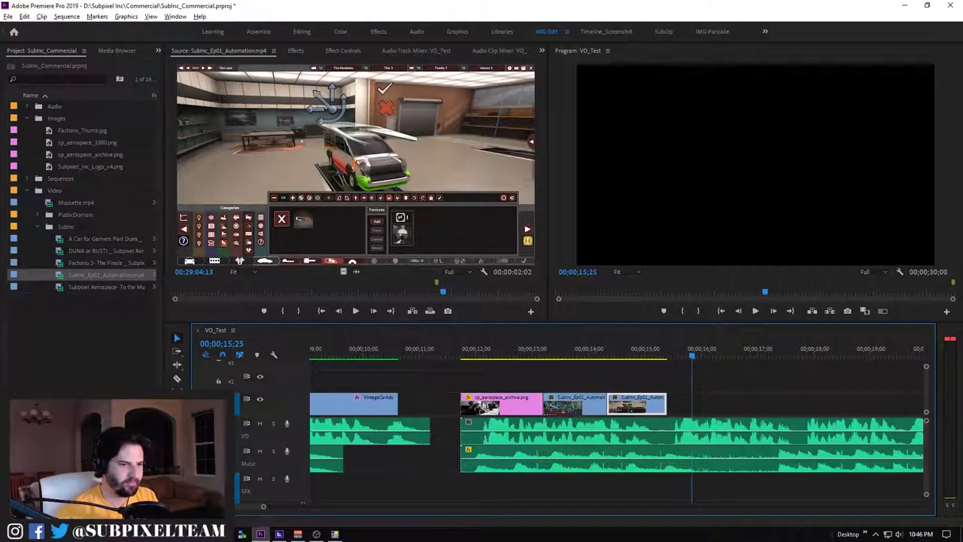
key("space")
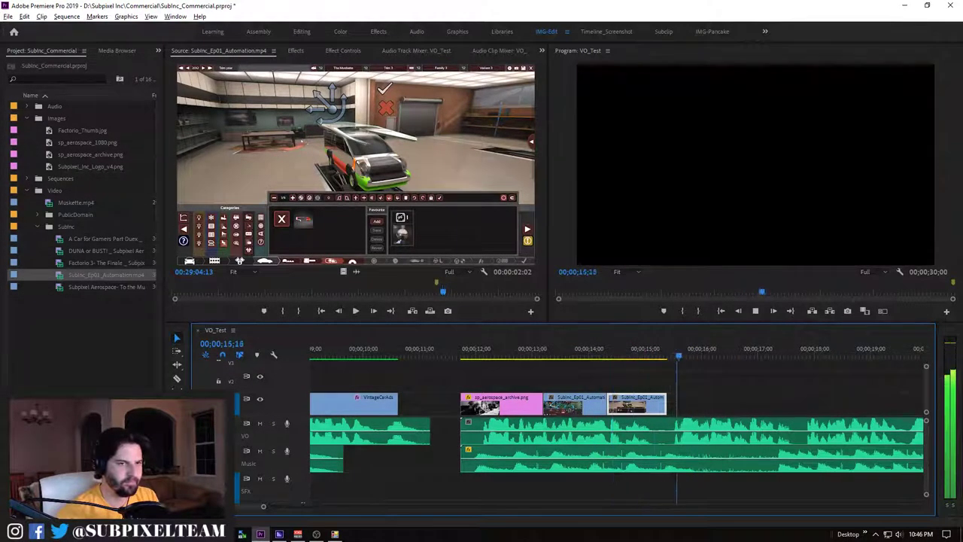
Trim the Automation clip's end to about 15 seconds, replay it, and save
mouse_move(666, 404)
left_mouse_down()
mouse_move(682, 407)
mouse_move(659, 404)
left_mouse_up()
left_click_drag(694, 351, 666, 351)
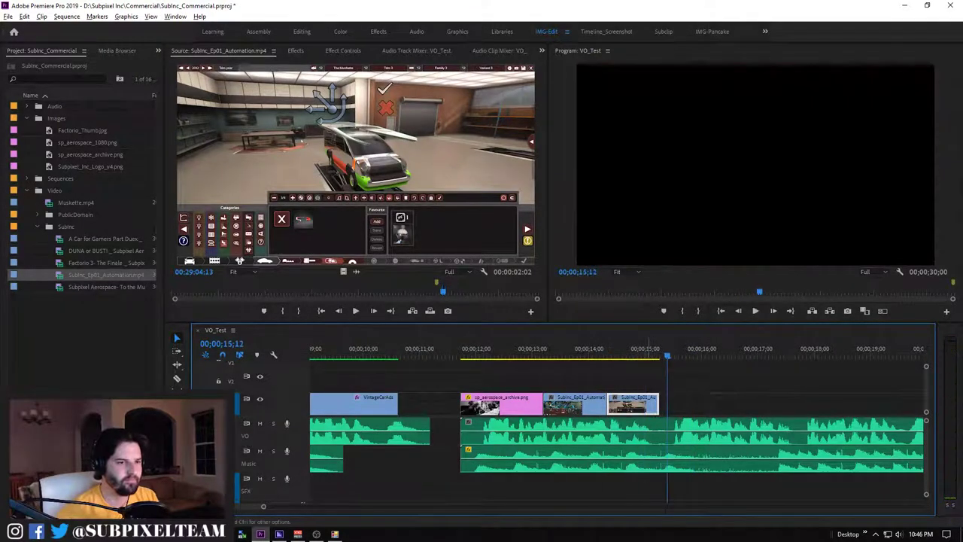
left_click_drag(658, 405, 640, 405)
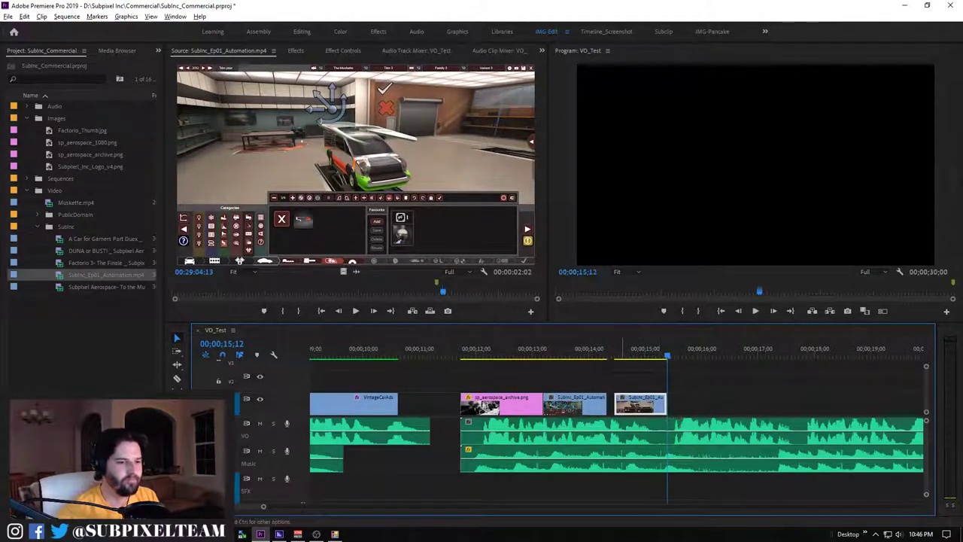
key("Up")
key("space")
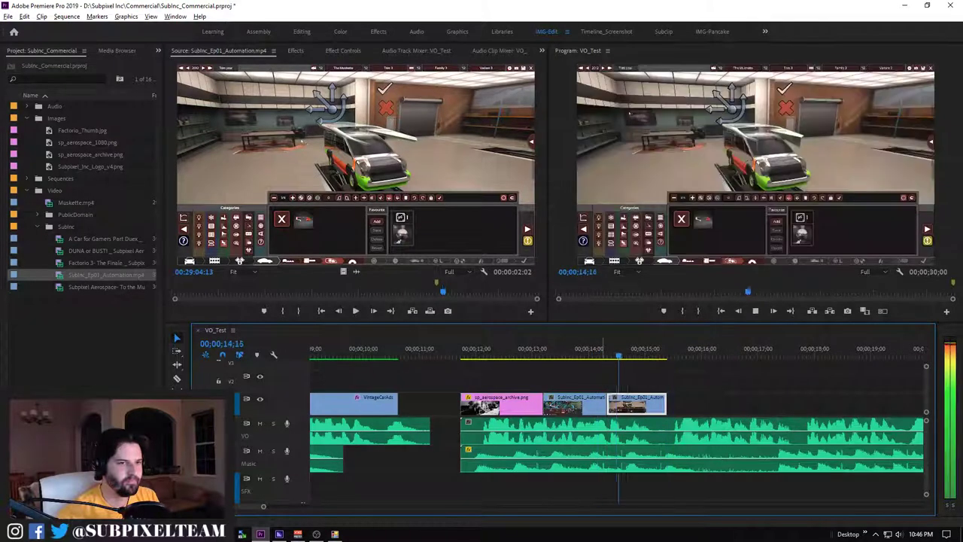
left_click_drag(586, 352, 529, 352)
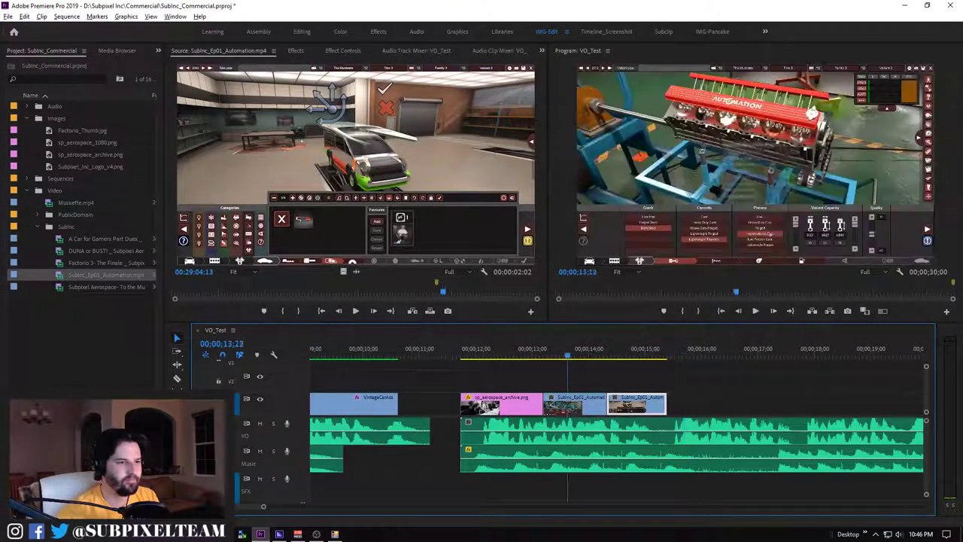
key("ctrl+s")
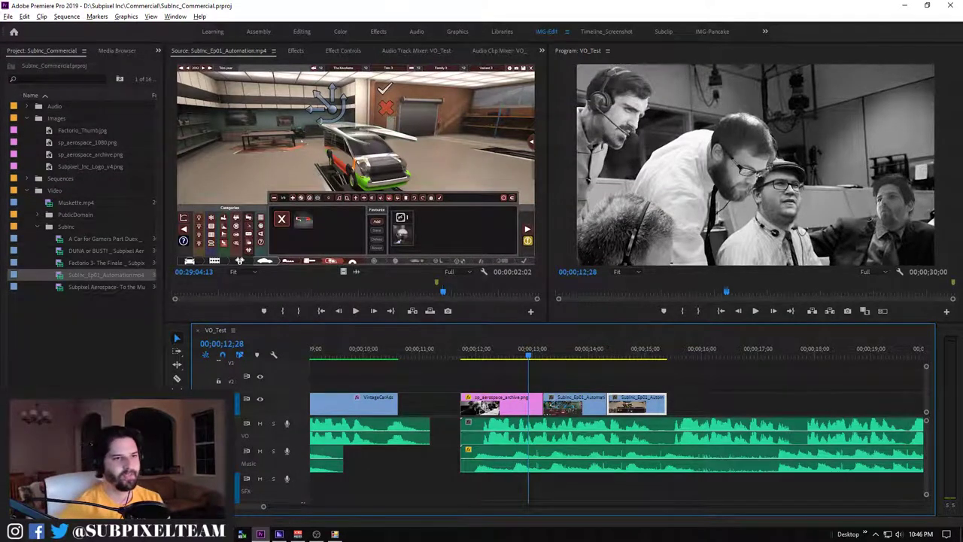
Jump back past the edits at 07;13 and 04;11 to the start, toggling the full-size program view
key("shift+4")
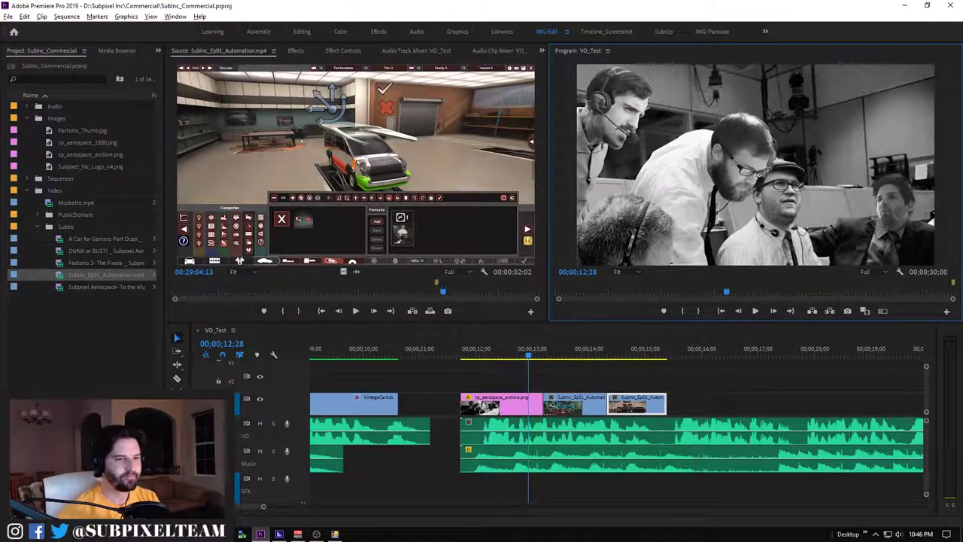
key("shift+3")
key("Up")
key("Up")
key("Up")
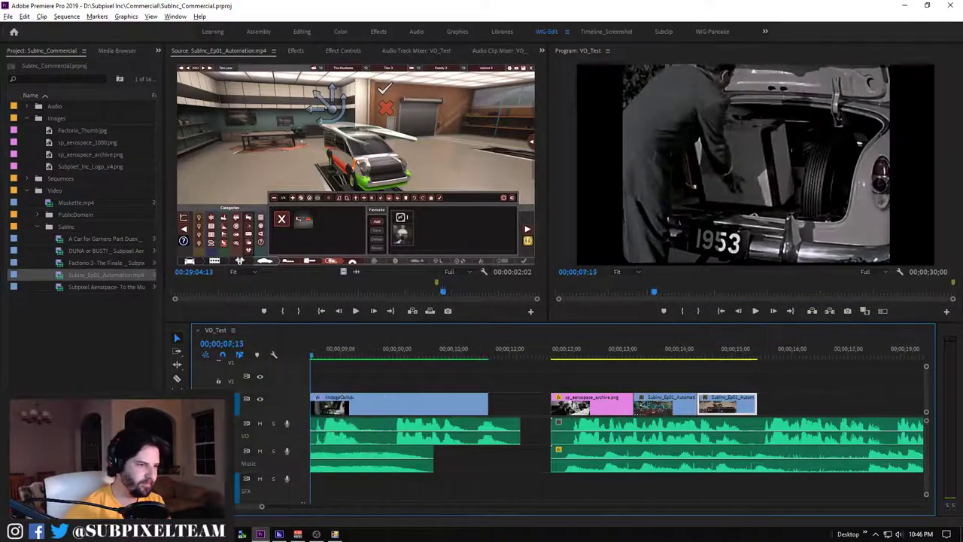
key("Up")
key("minus")
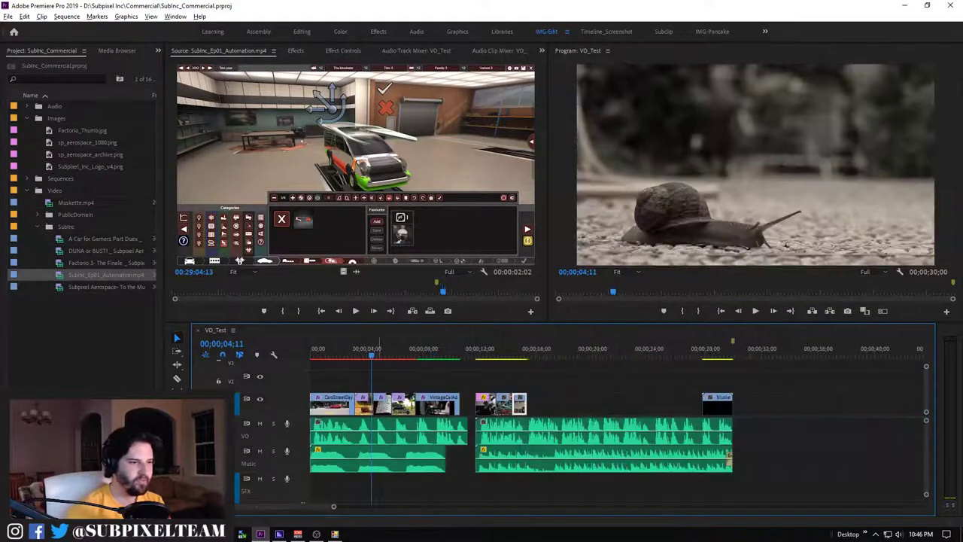
key("Home")
key("shift+4")
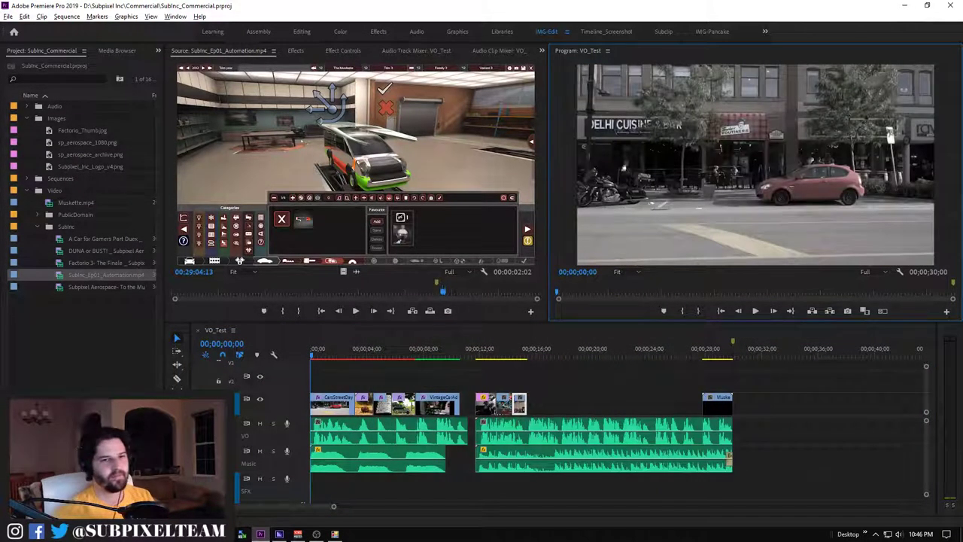
key("grave")
key("grave")
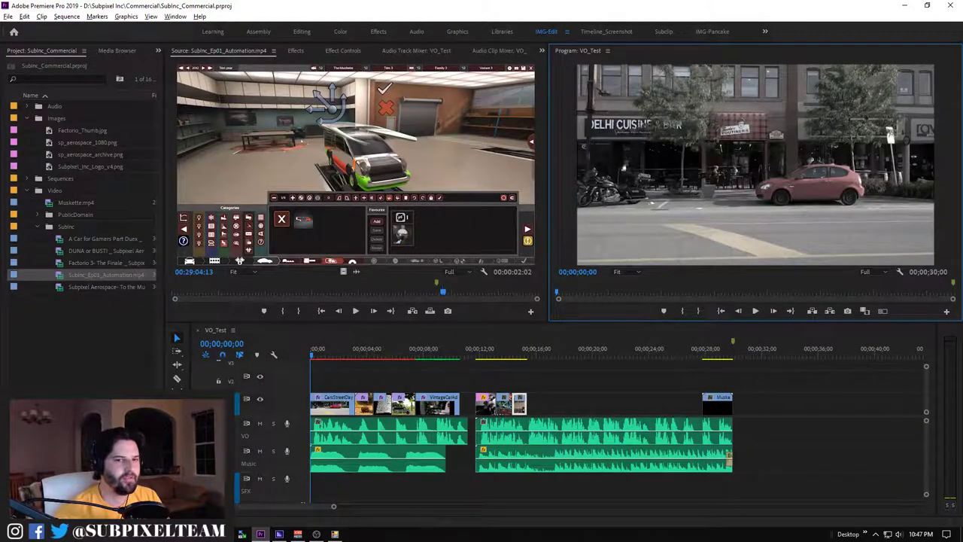
Search effects for 'black', drop Dip to Black on the first V1 clip's start, and open its duration
key("shift+7")
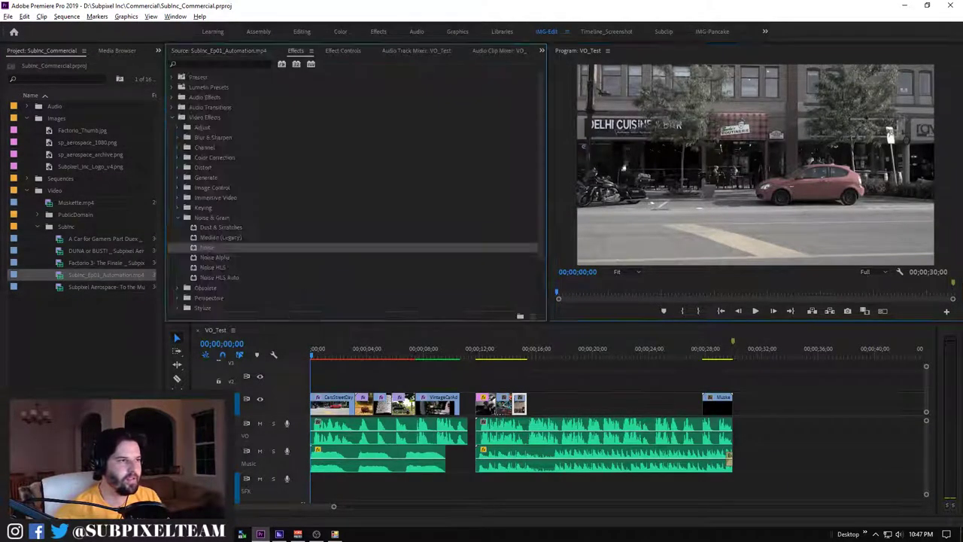
type("black")
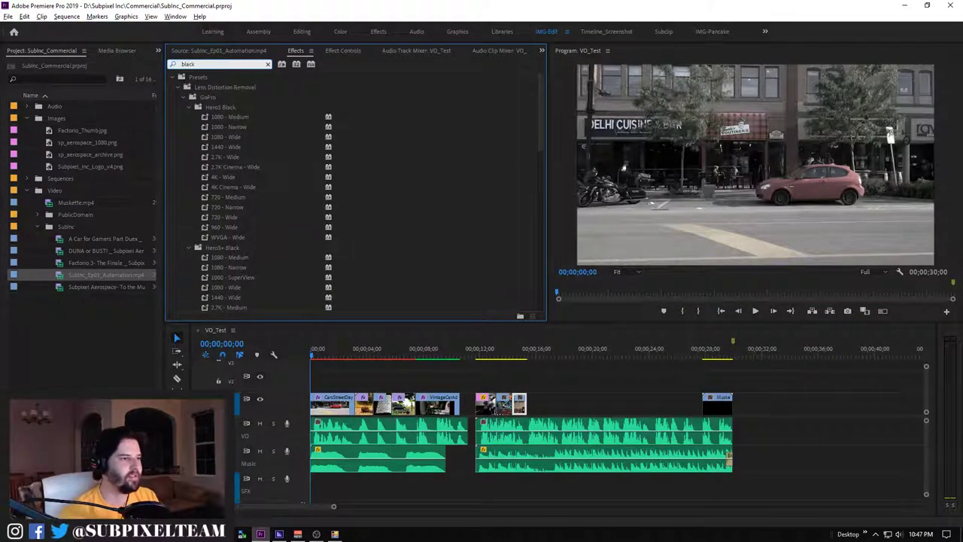
scroll(354, 192, "down", 5)
scroll(353, 192, "down", 5)
scroll(353, 192, "down", 5)
scroll(353, 192, "down", 4)
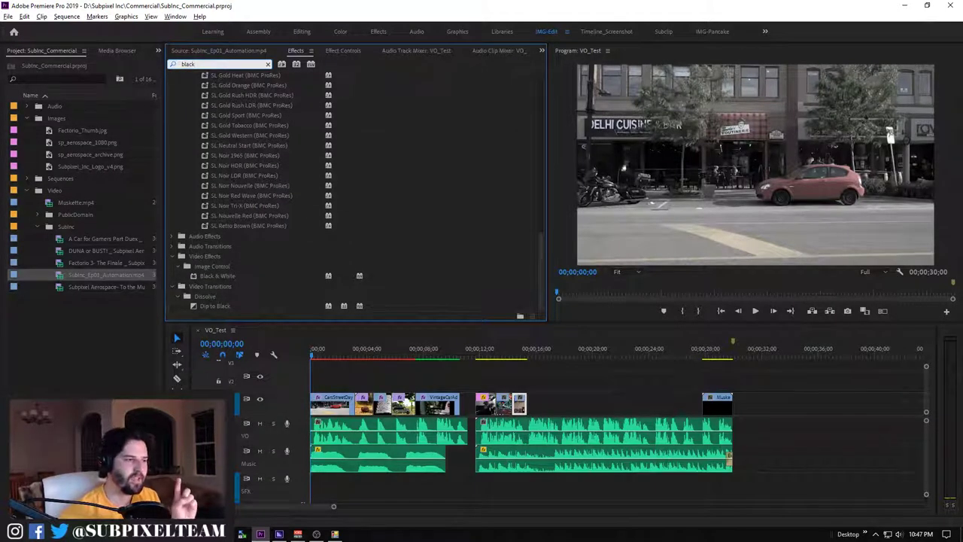
left_click(214, 306)
left_click_drag(215, 305, 317, 406)
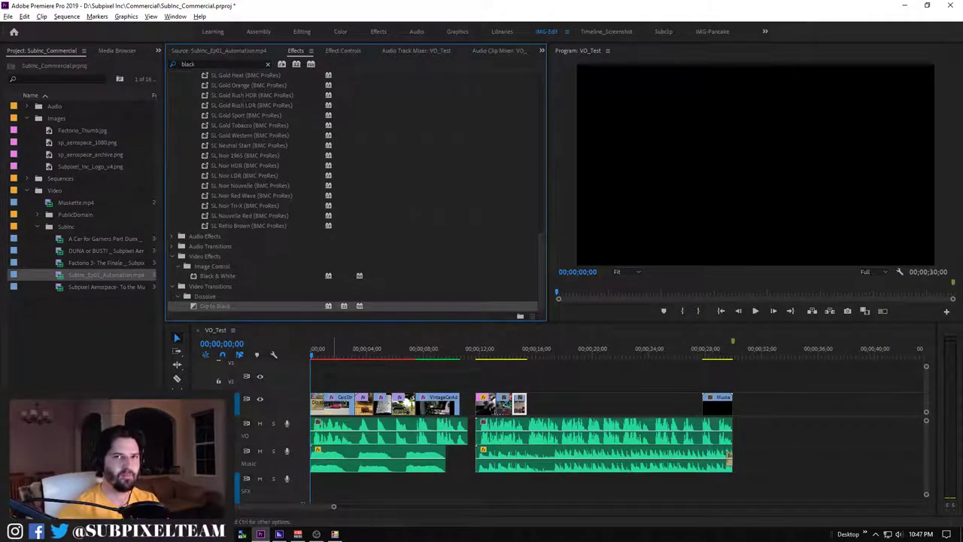
left_click(317, 405)
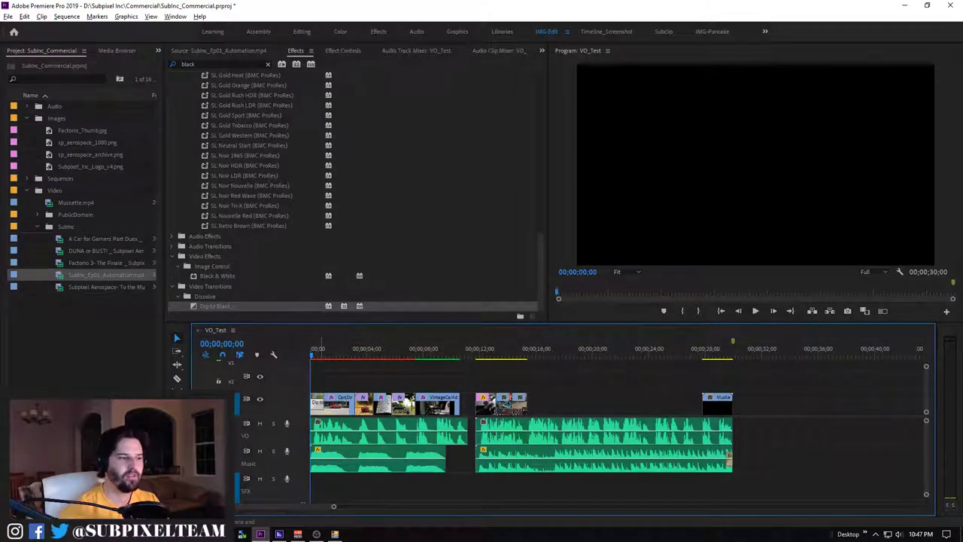
double_click(318, 405)
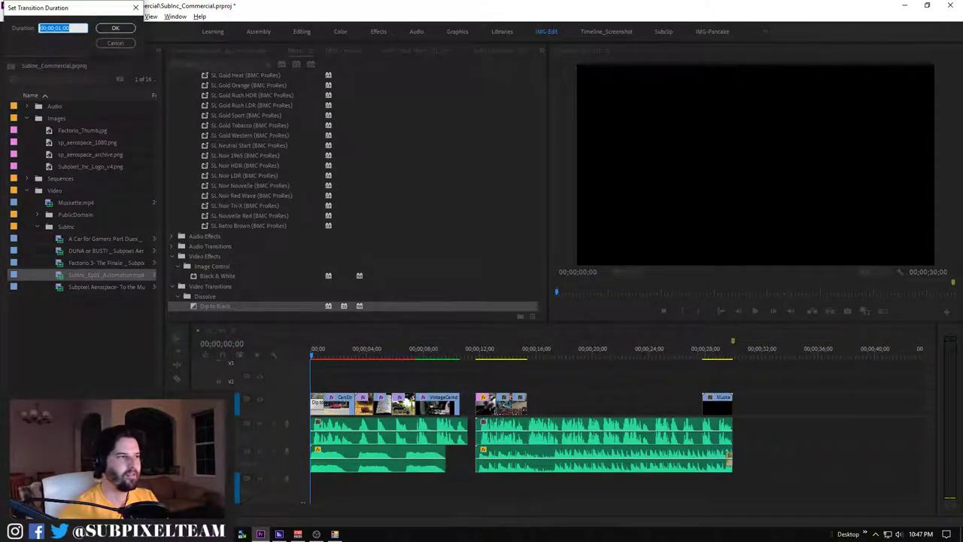
Accept the Dip to Black duration and play VO_Test in a full-window program view
key("Return")
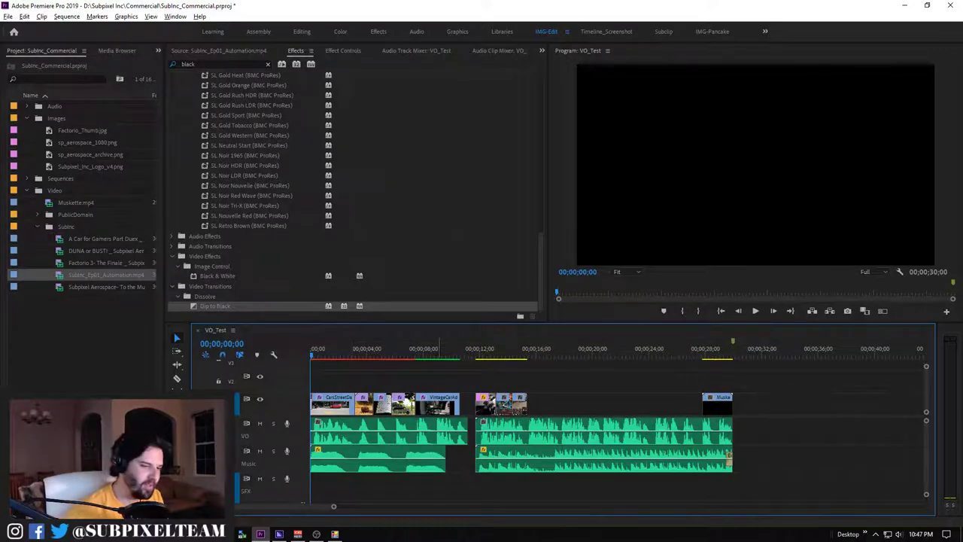
key("space")
key("grave")
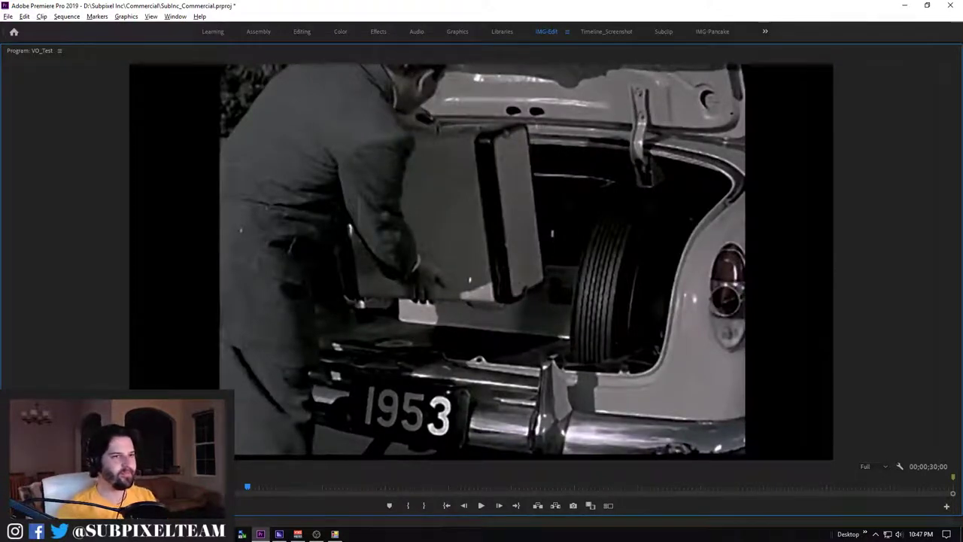
Restore the normal panel layout and save the project
key("grave")
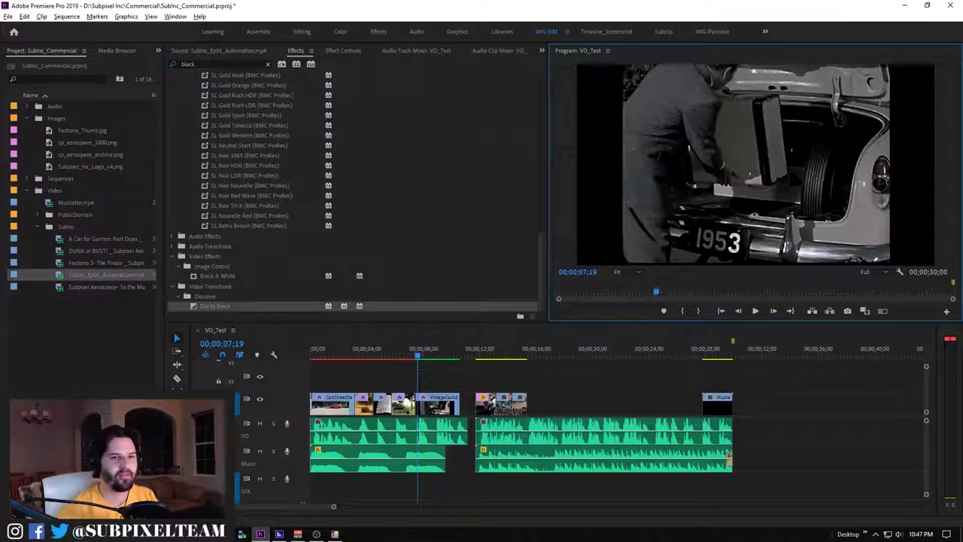
key("ctrl+s")
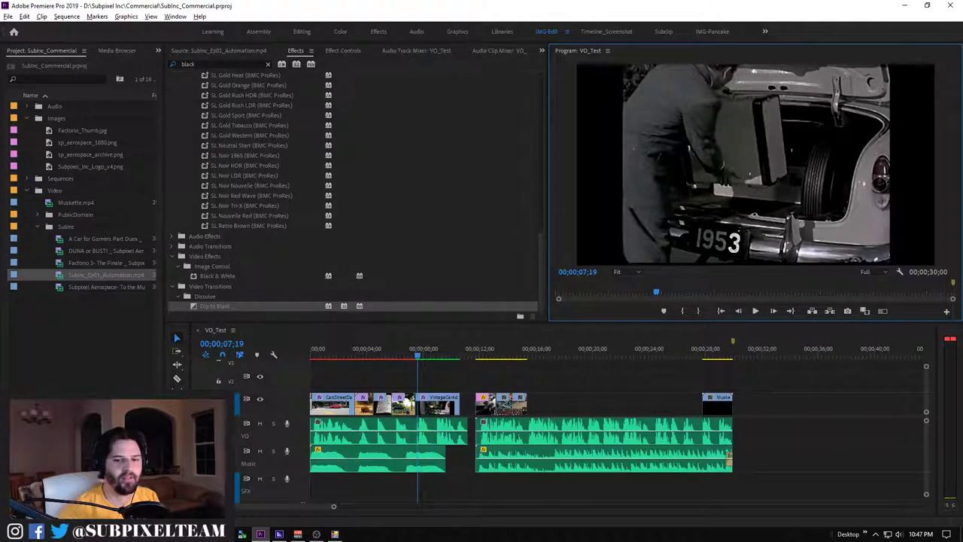
left_click(316, 533)
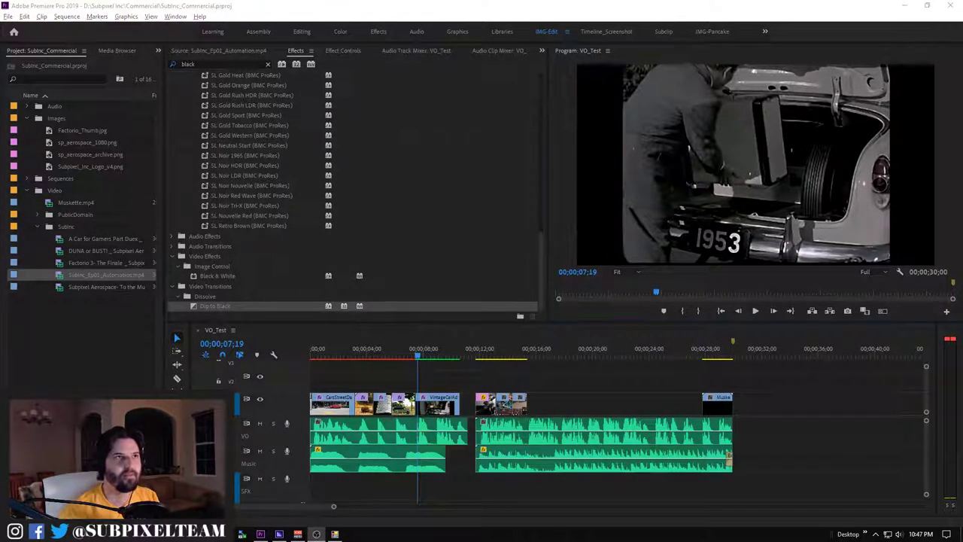
key("alt+Tab")
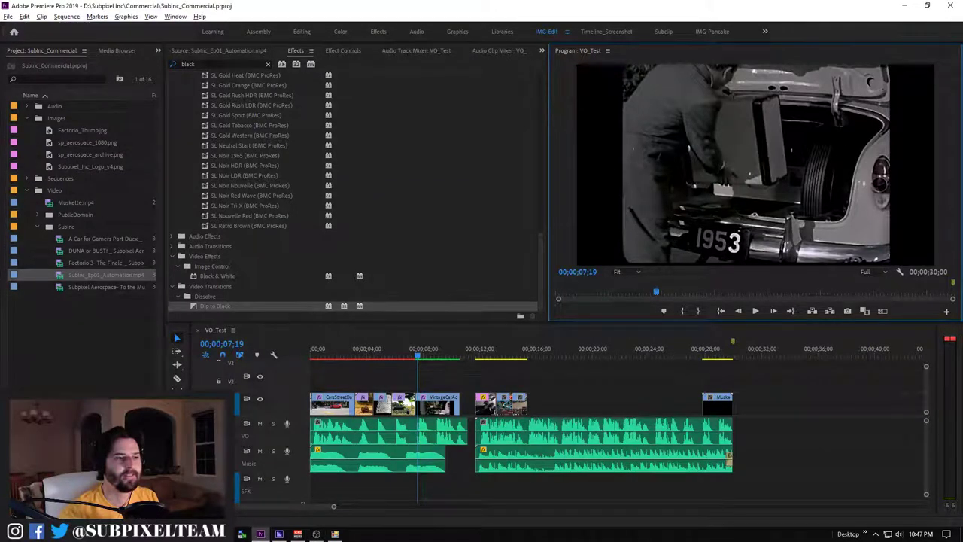
key("ctrl+s")
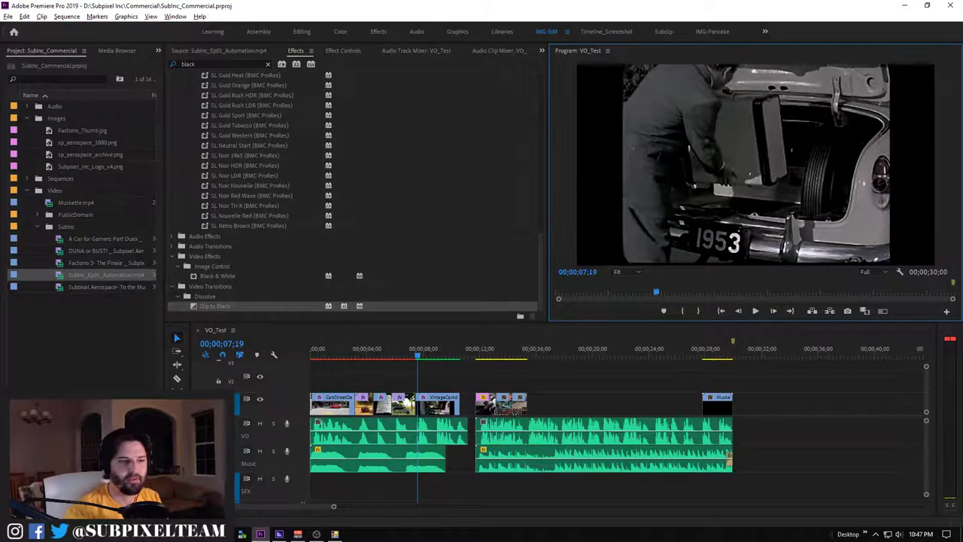
Render previews for VO_Test, then stop playback at the sequence start
key("Return")
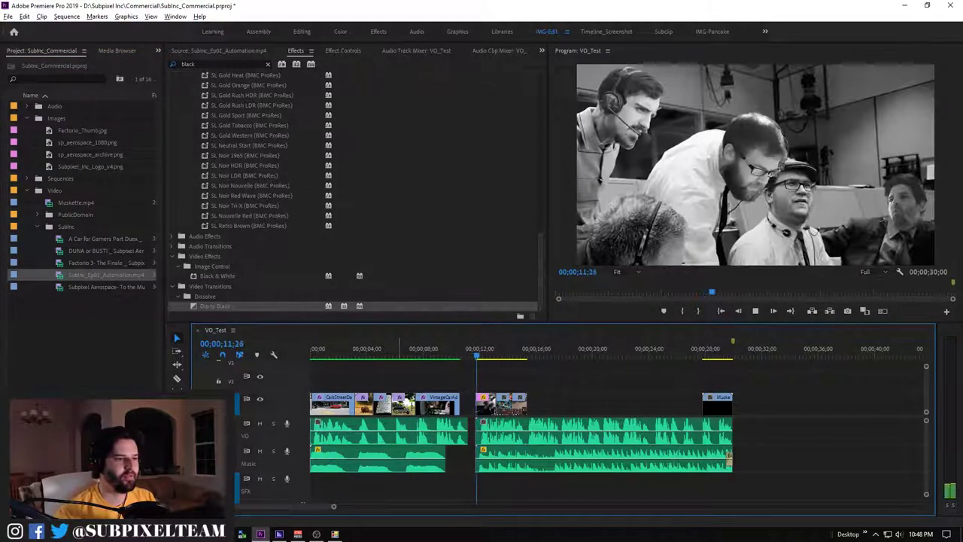
key("space")
key("Home")
Play VO_Test full-window, restore the layout, save, then preview from the gap before the office shot
key("grave")
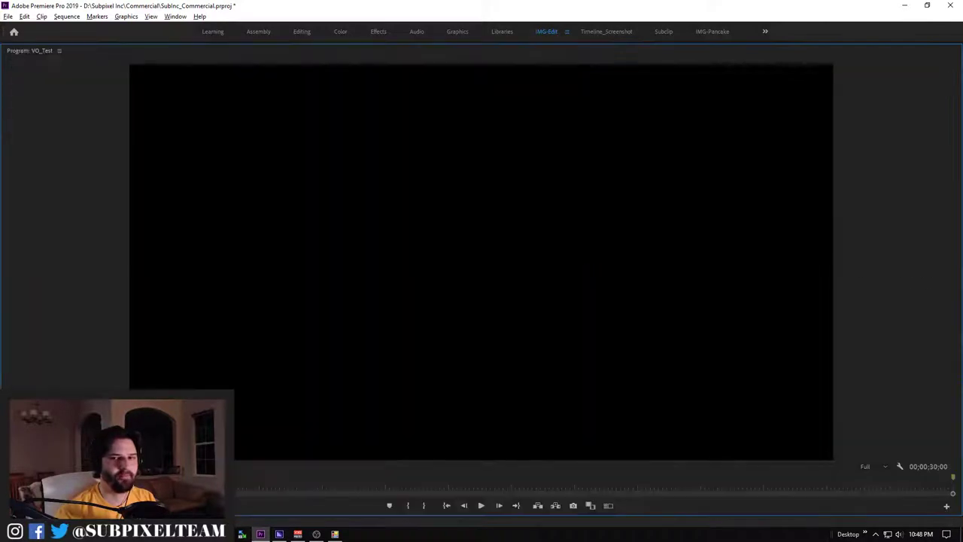
key("space")
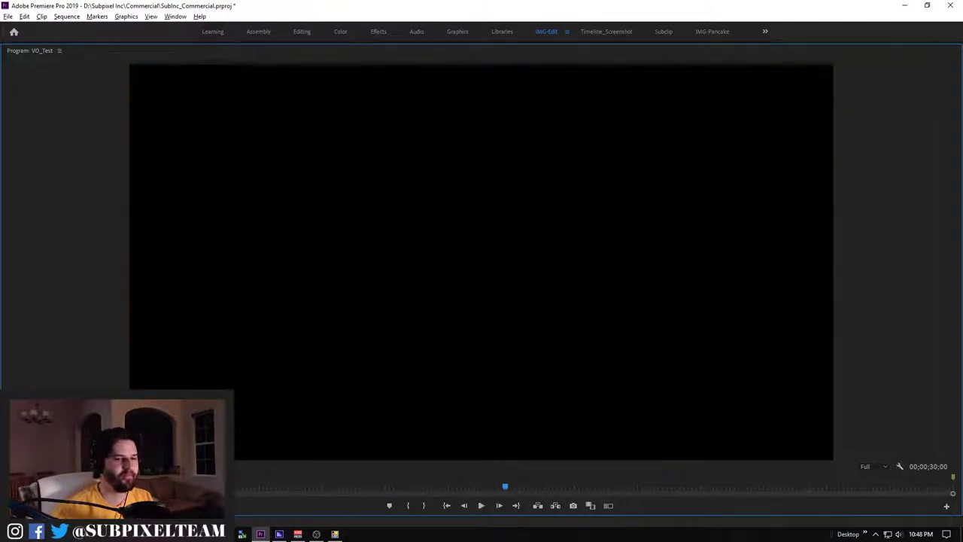
key("space")
key("grave")
key("ctrl+s")
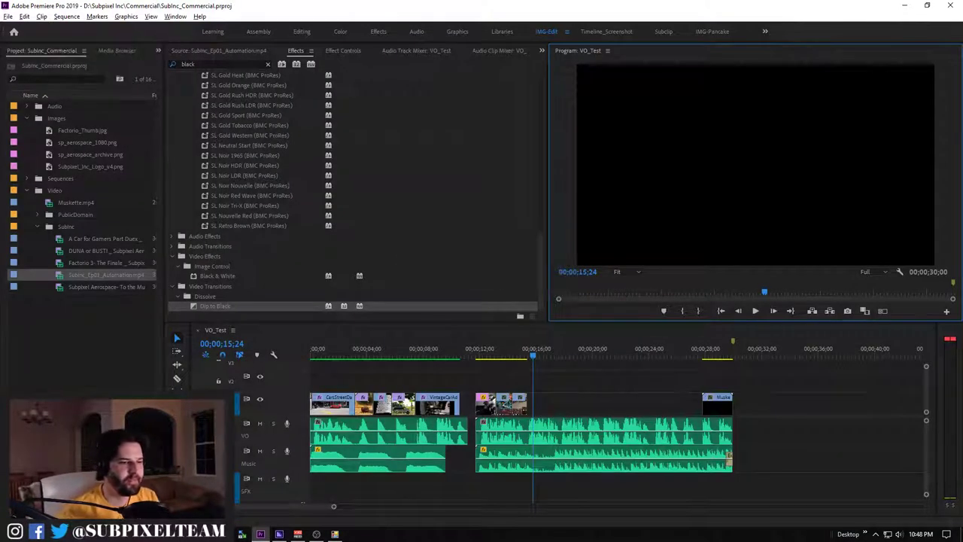
left_click(469, 348)
key("space")
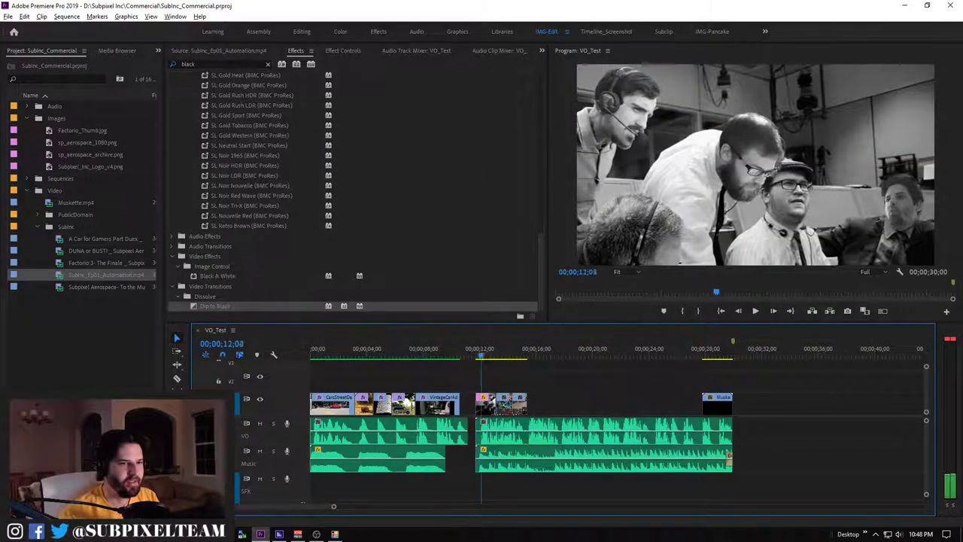
Add Dip to Black with Ctrl+D at the cut into the office shot and preview it
key("space")
key("Down")
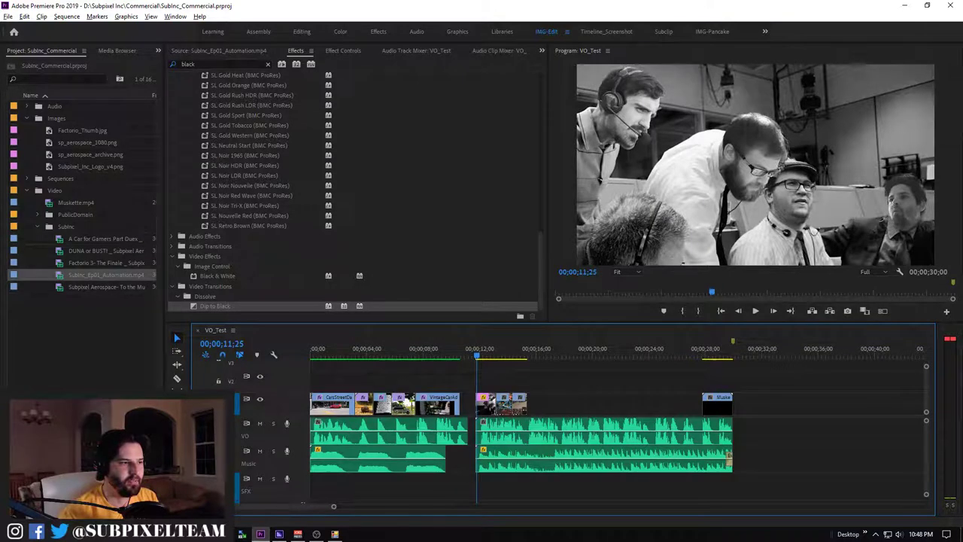
key("shift+7")
key("ctrl+d")
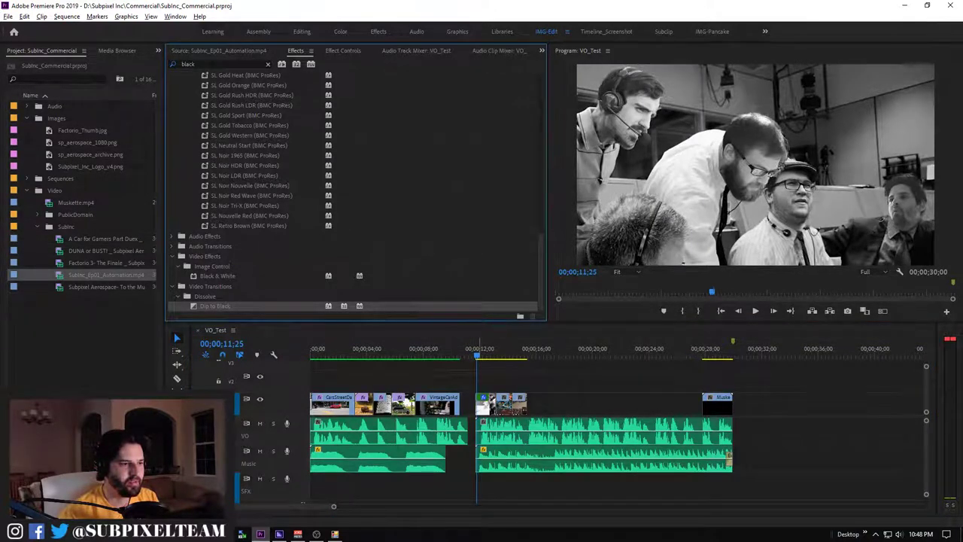
double_click(482, 405)
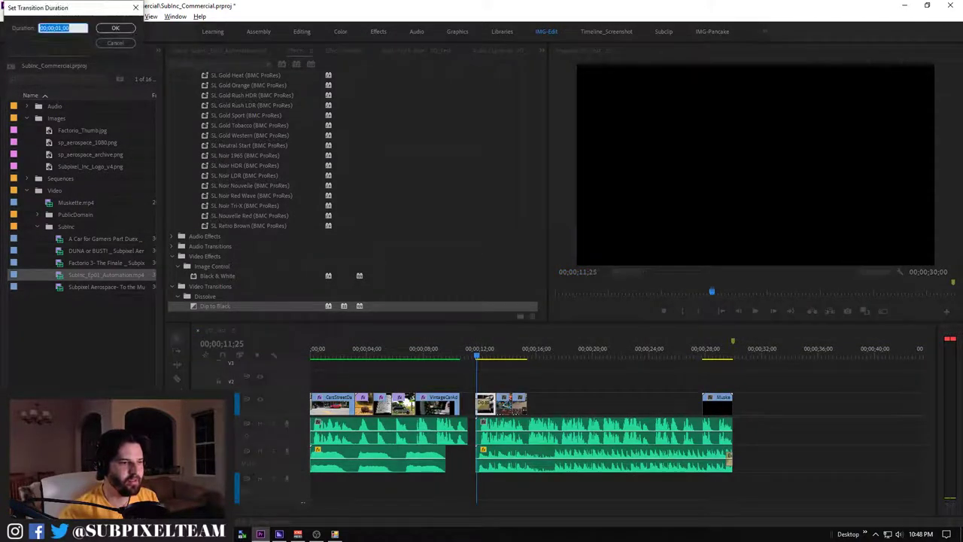
key("Return")
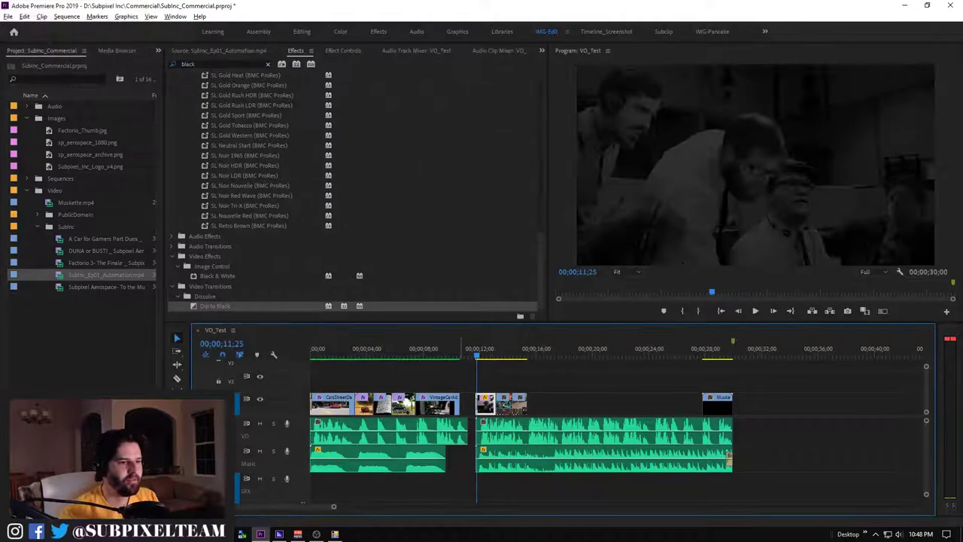
key("Up")
key("space")
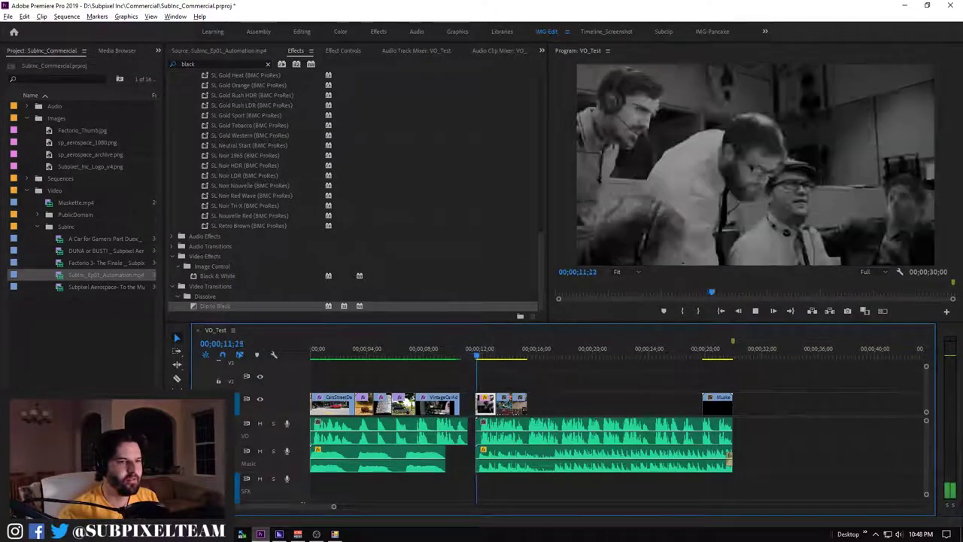
key("space")
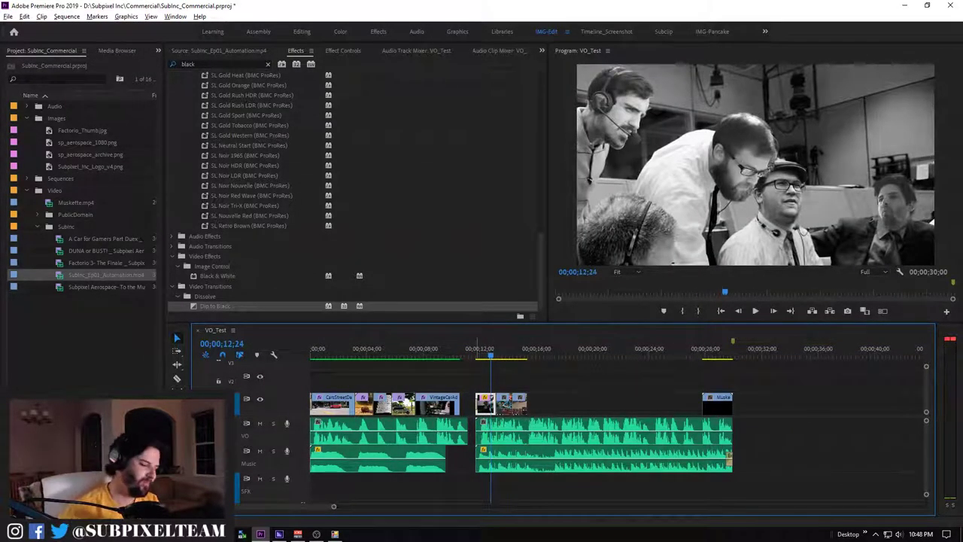
Zoom in, confirm the transition duration again, replay it, and check the office shot full-size
key("equal")
key("ctrl+d")
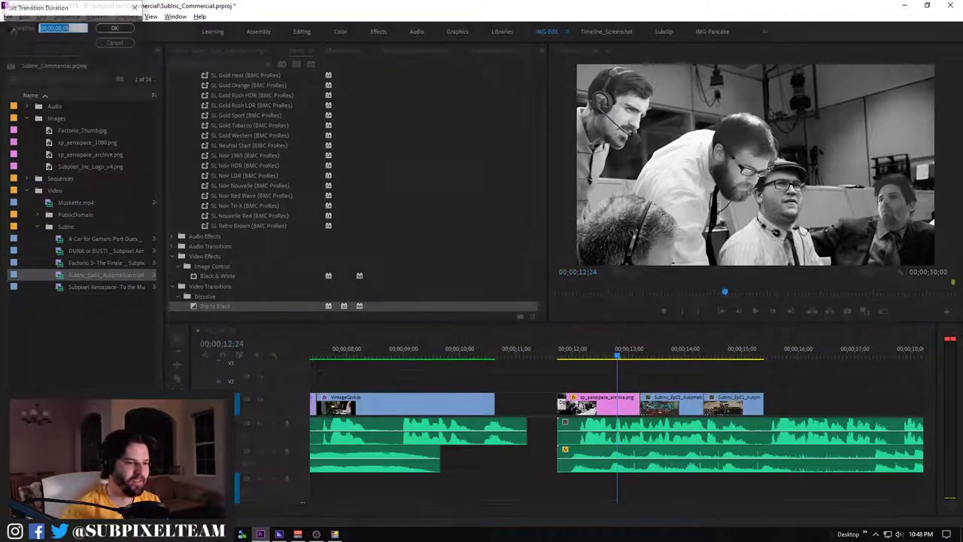
key("Return")
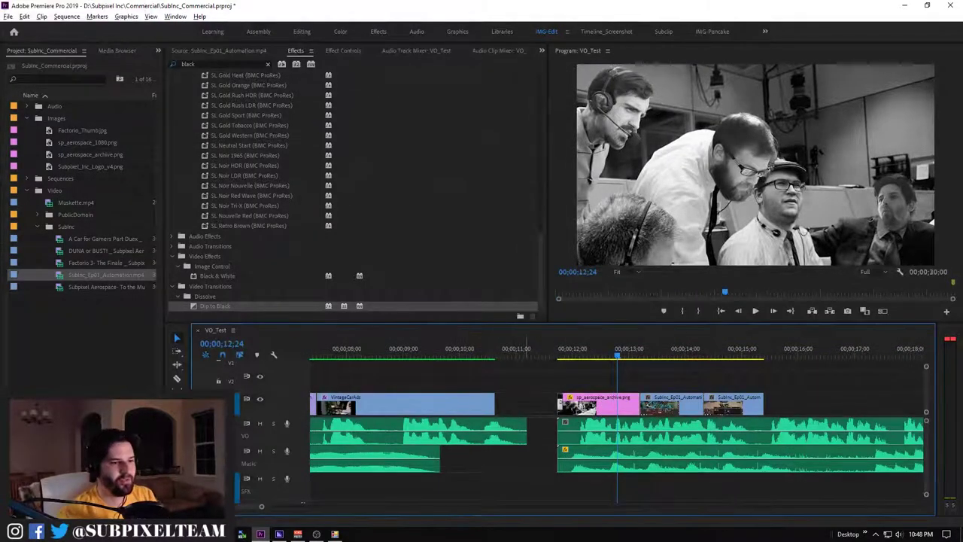
key("Up")
key("space")
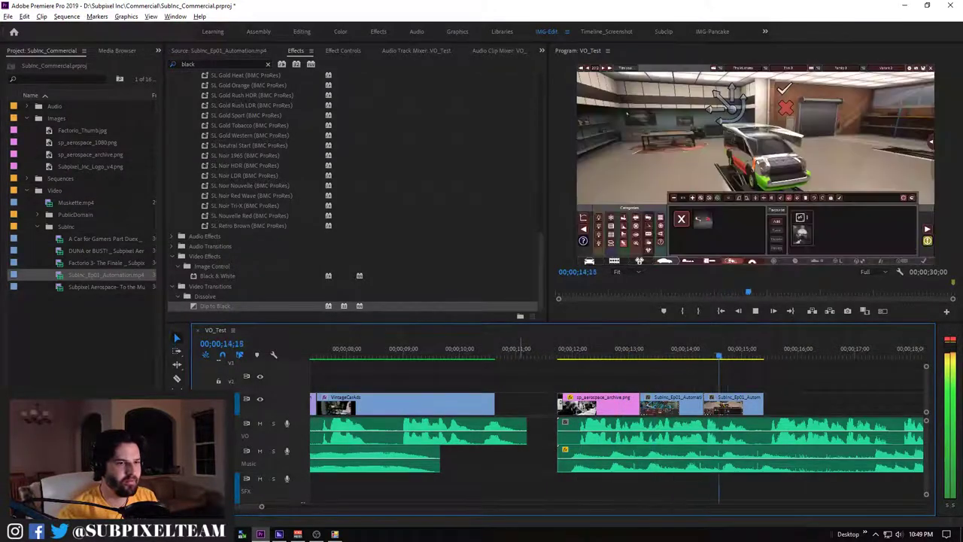
key("space")
key("shift+Left")
key("shift+Left")
key("shift+Left")
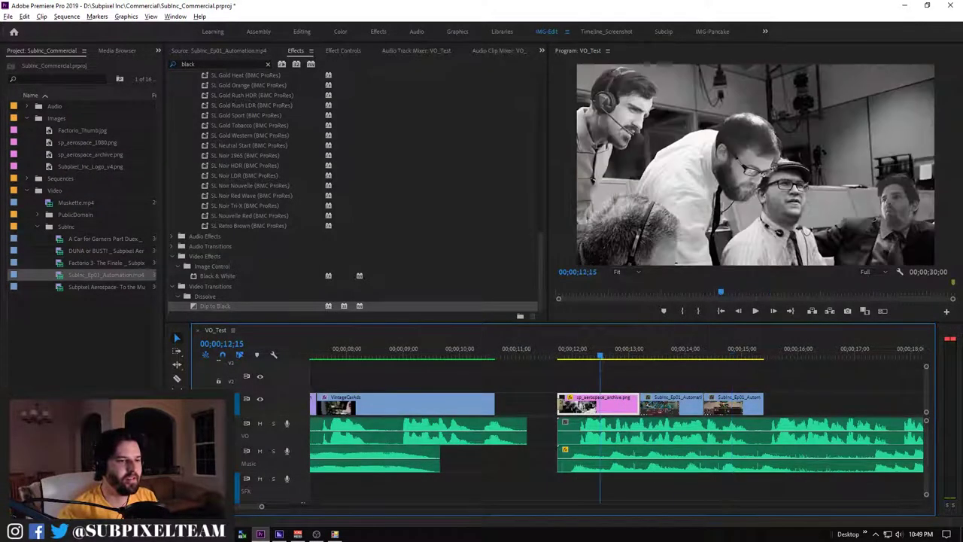
key("shift+grave")
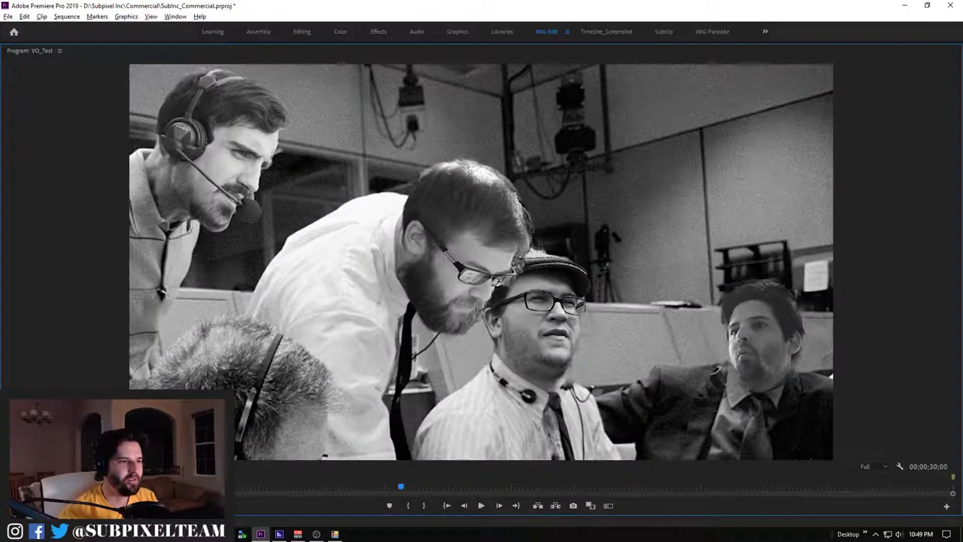
key("shift+grave")
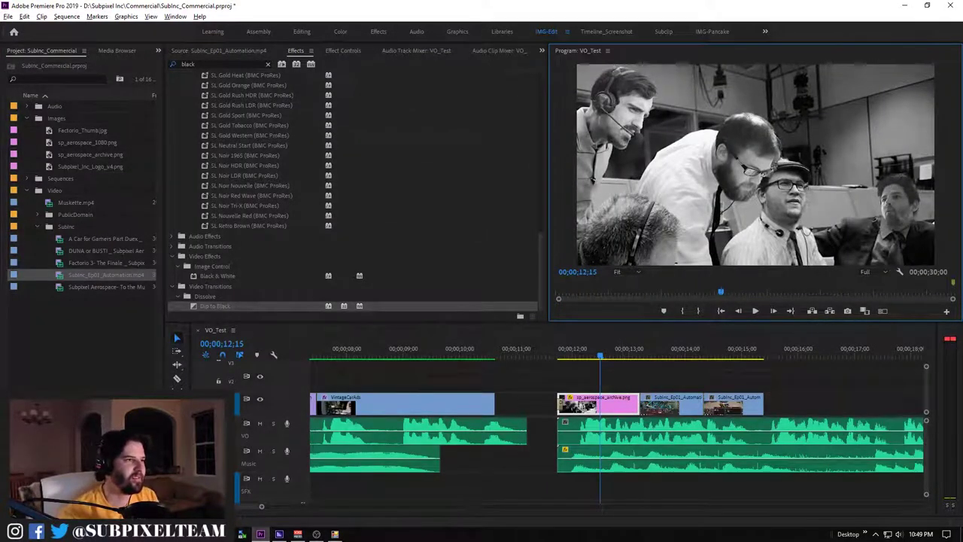
key("shift+7")
Apply the Noise effect from a 'noise' search to sp_aerospace_archive.png and save at 12;08
type("noise")
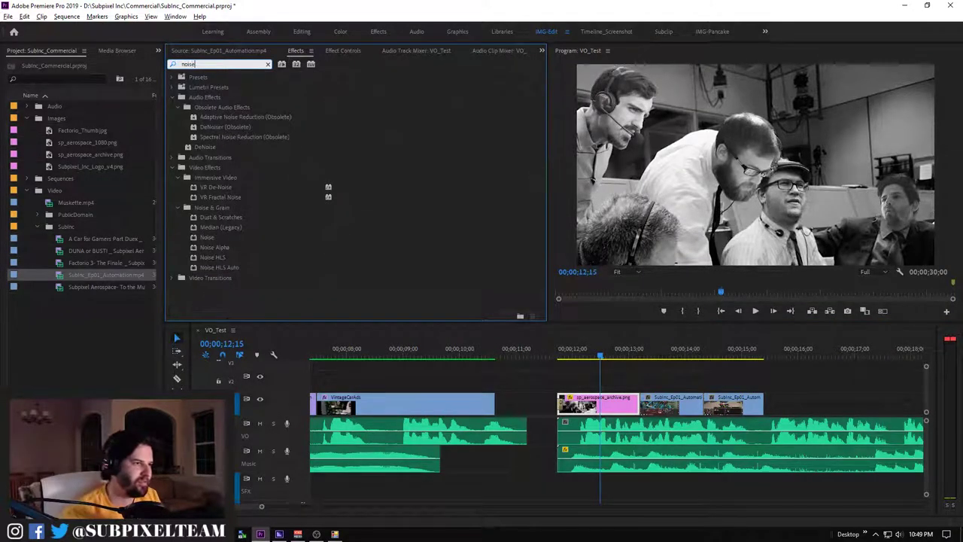
left_click(207, 237)
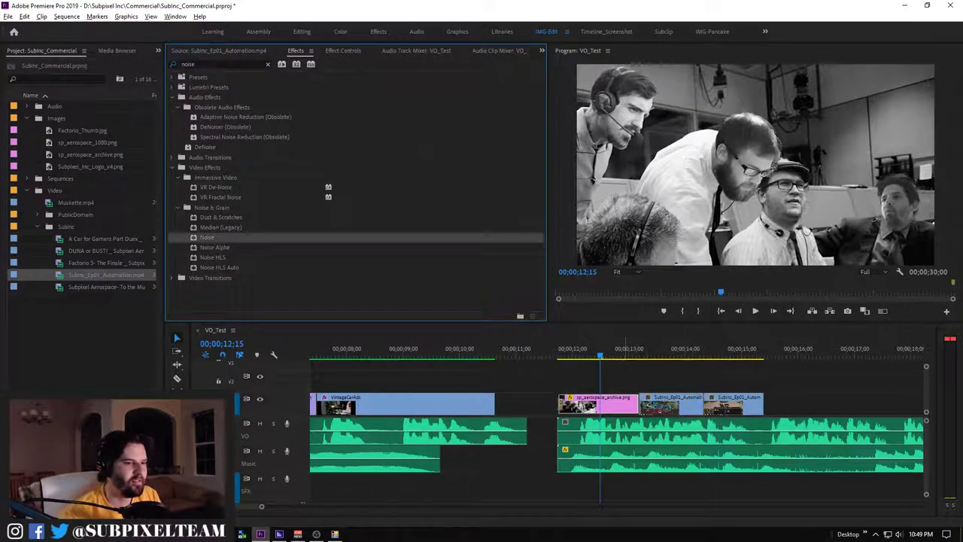
left_click_drag(206, 237, 598, 404)
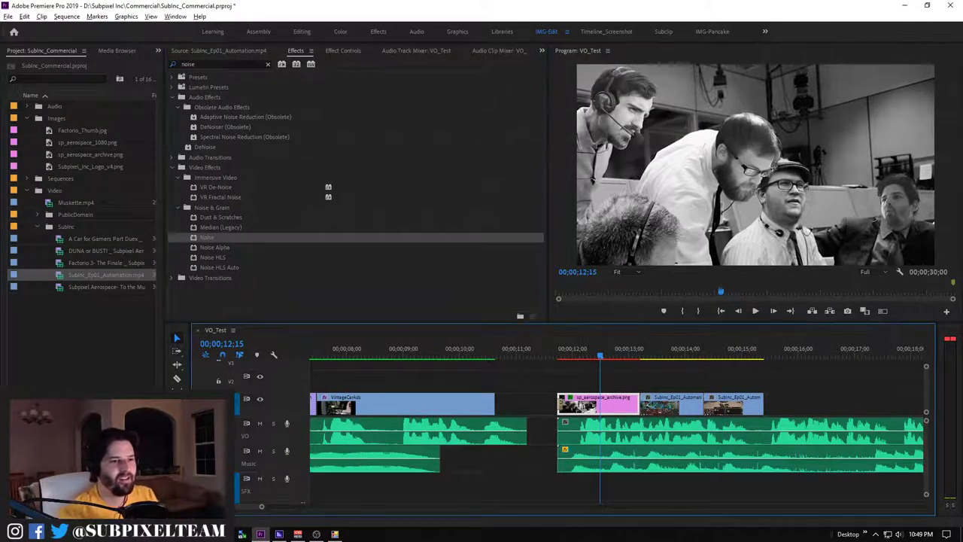
left_click(587, 350)
key("ctrl+s")
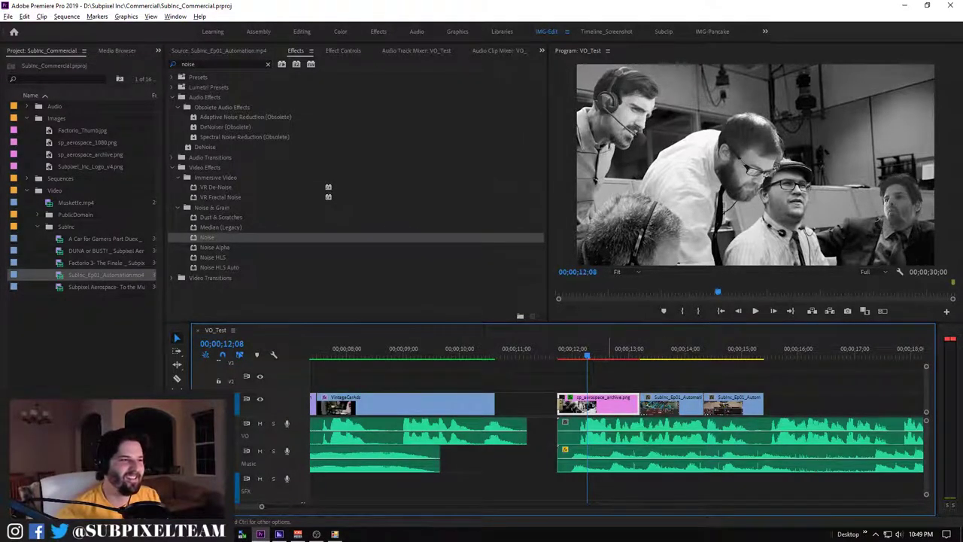
Set the Noise effect's Amount of Noise to 5% and check it in full-window playback
key("shift+5")
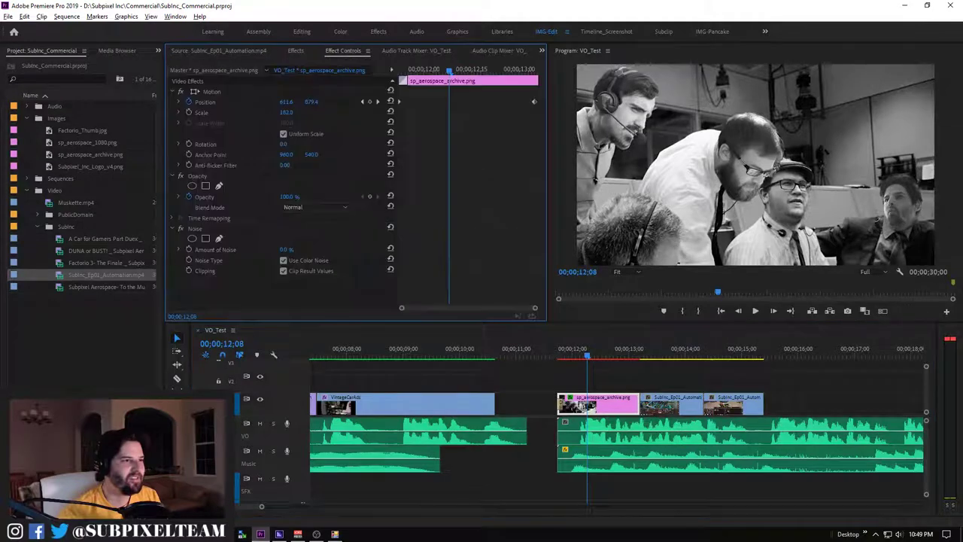
key("ctrl+z")
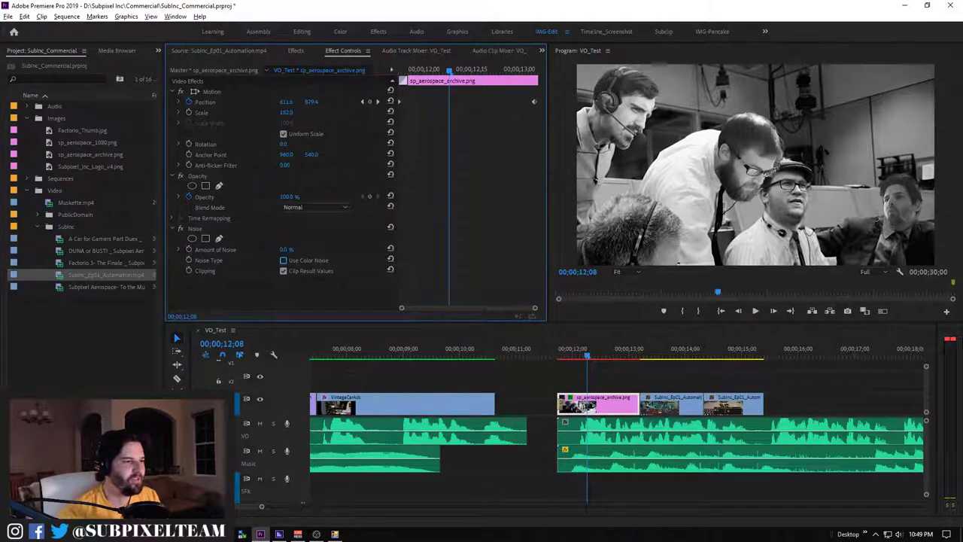
key("ctrl+z")
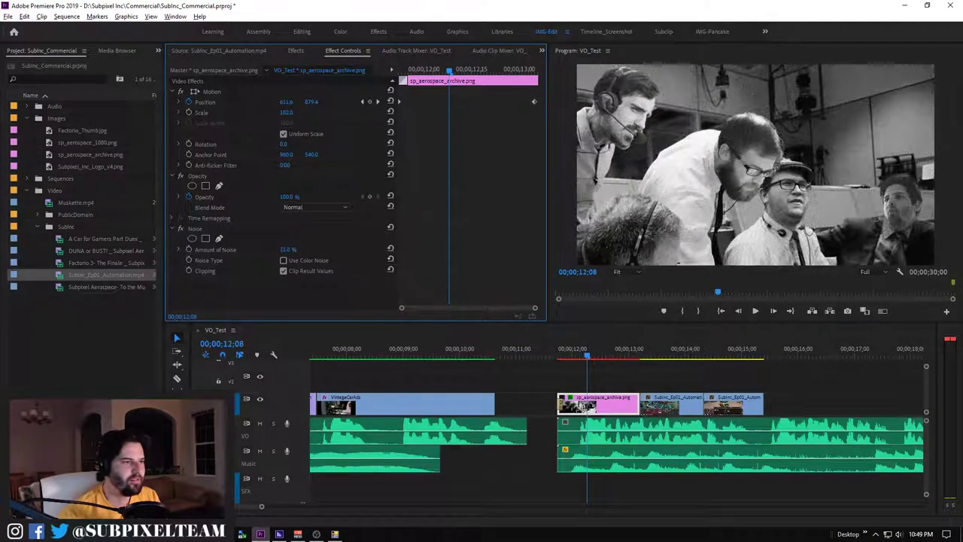
left_click(285, 249)
type("5")
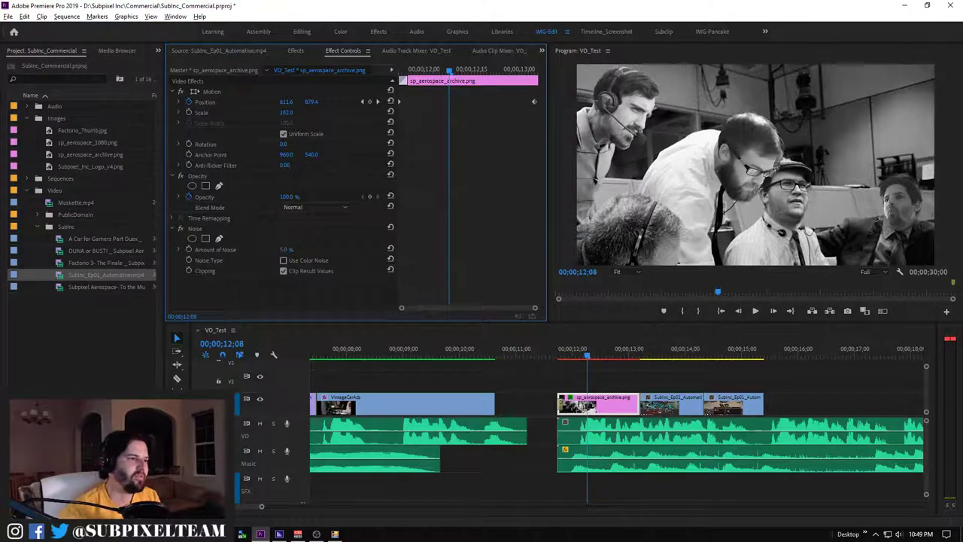
key("Return")
key("grave")
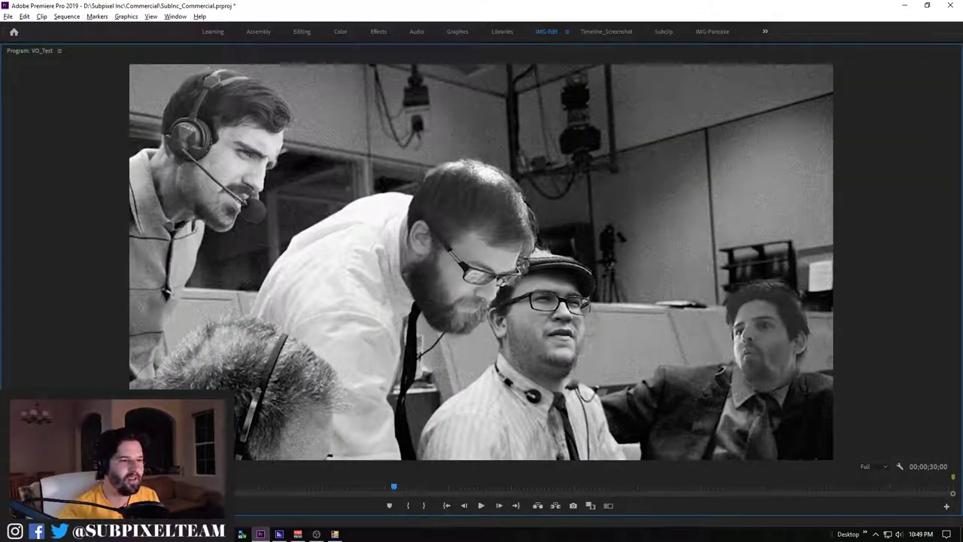
key("space")
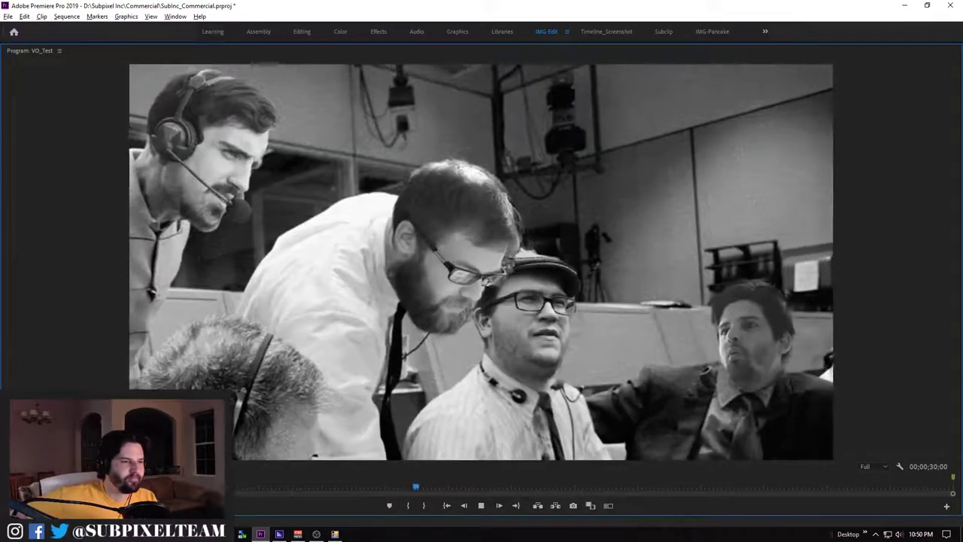
key("space")
key("grave")
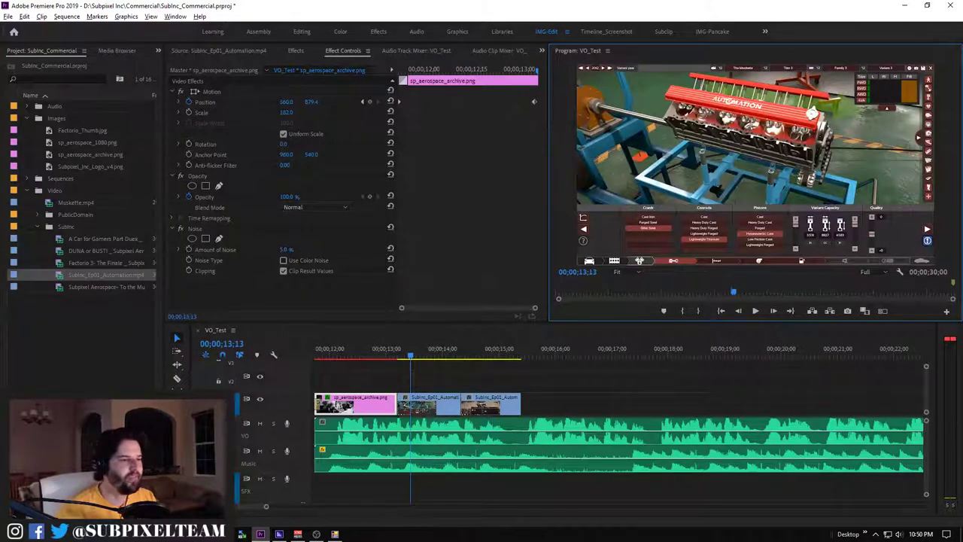
Edit the Amount of Noise value again and replay from 11;28 in the enlarged program view
left_click(287, 249)
type("10")
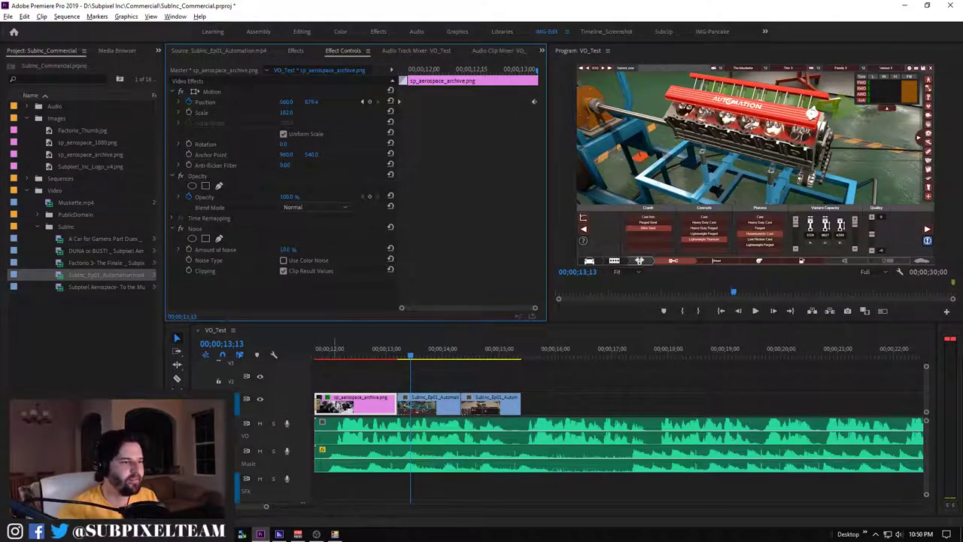
left_click(326, 353)
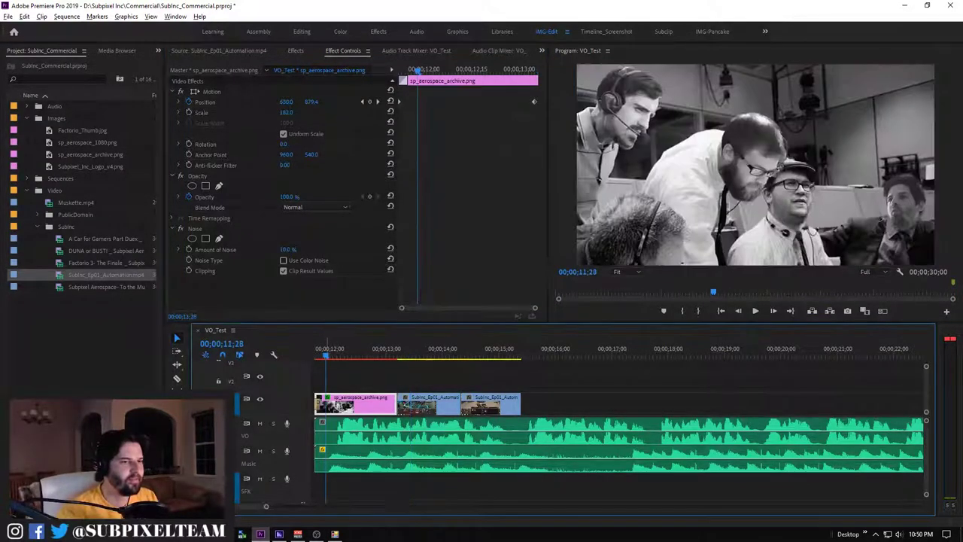
key("grave")
key("grave")
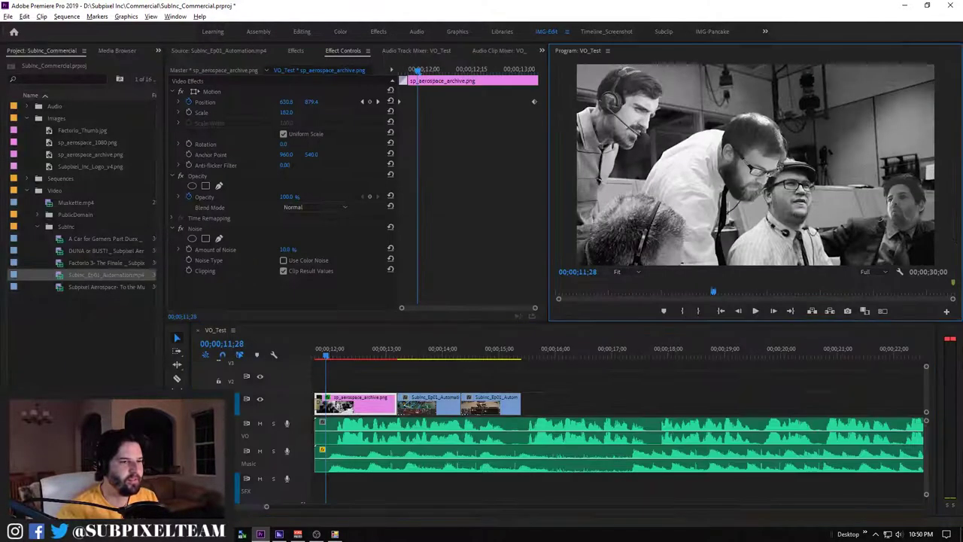
key("grave")
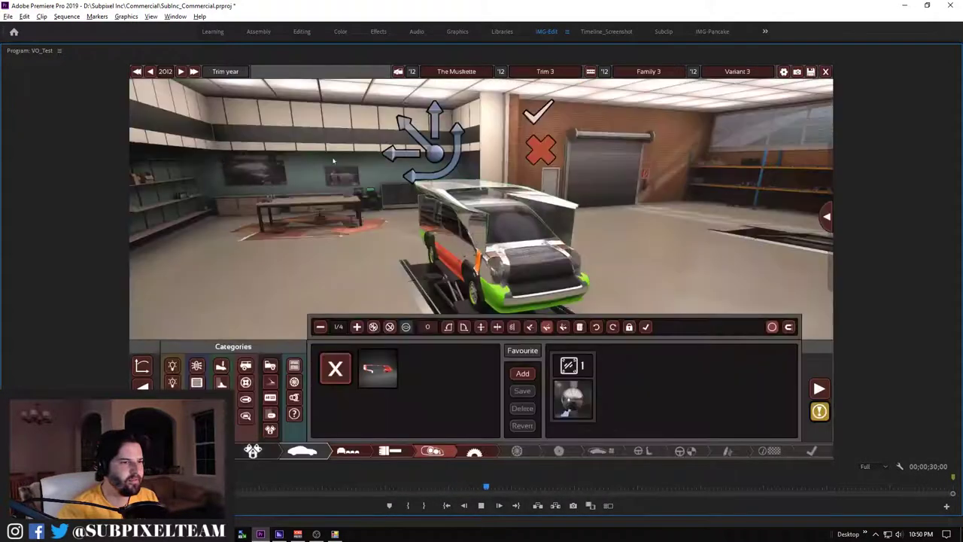
key("space")
key("grave")
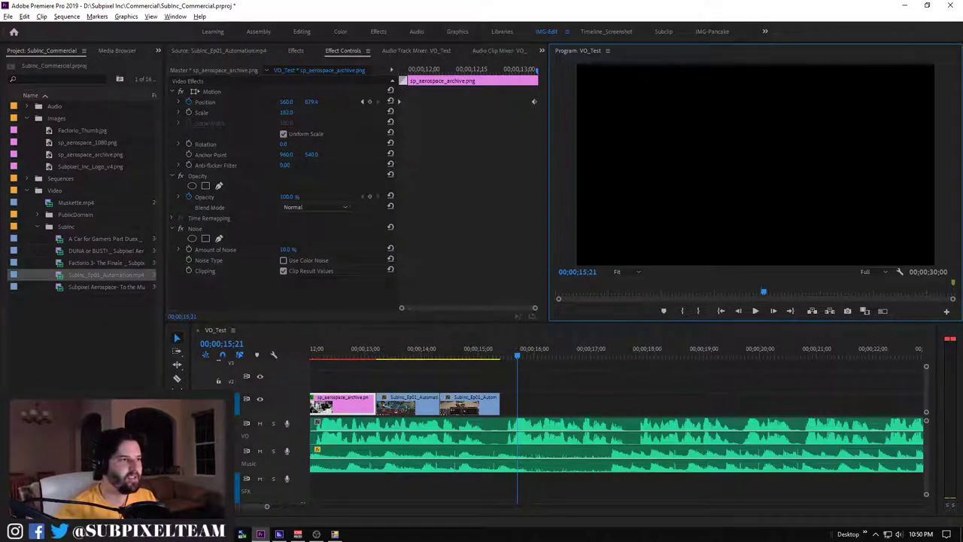
Show the Automation footage in the Source Monitor, then play the sequence and stop at 17;27
key("shift+7")
key("shift+2")
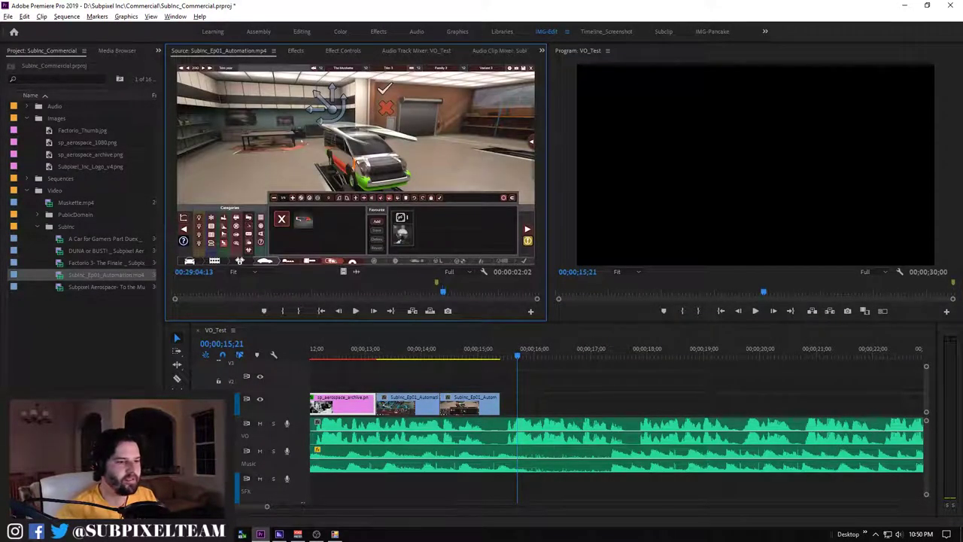
key("shift+3")
key("space")
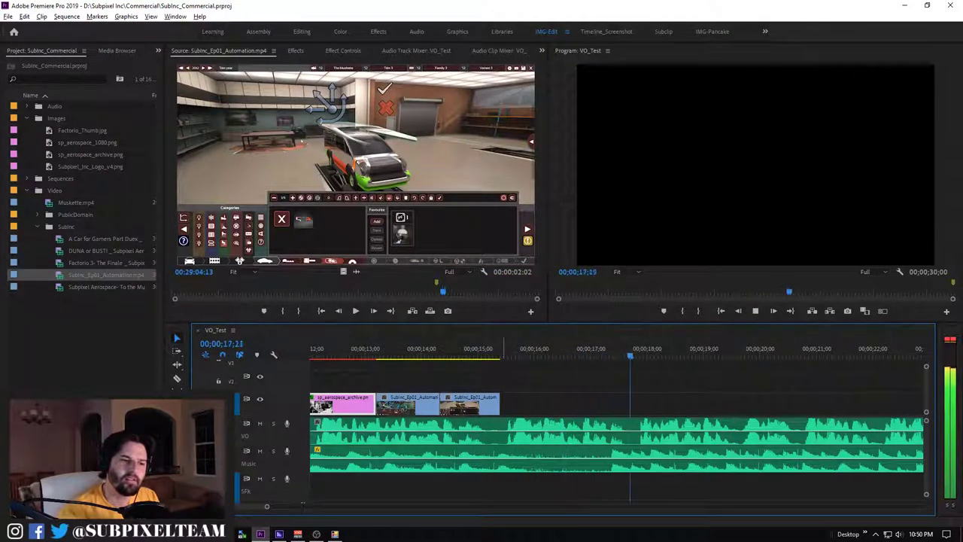
key("space")
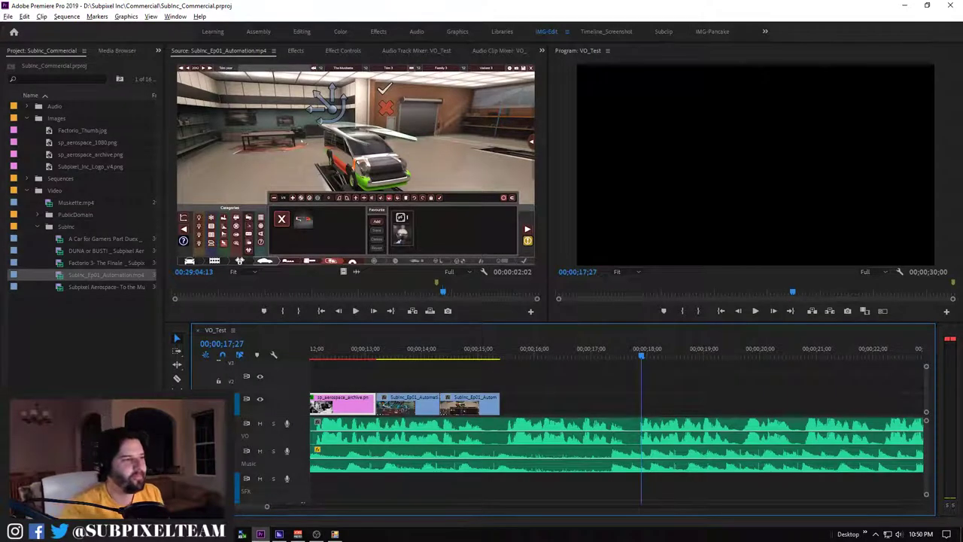
Preview the A Car for Gamers and Automation clips in the Source Monitor, scrubbing through each
left_click(83, 331)
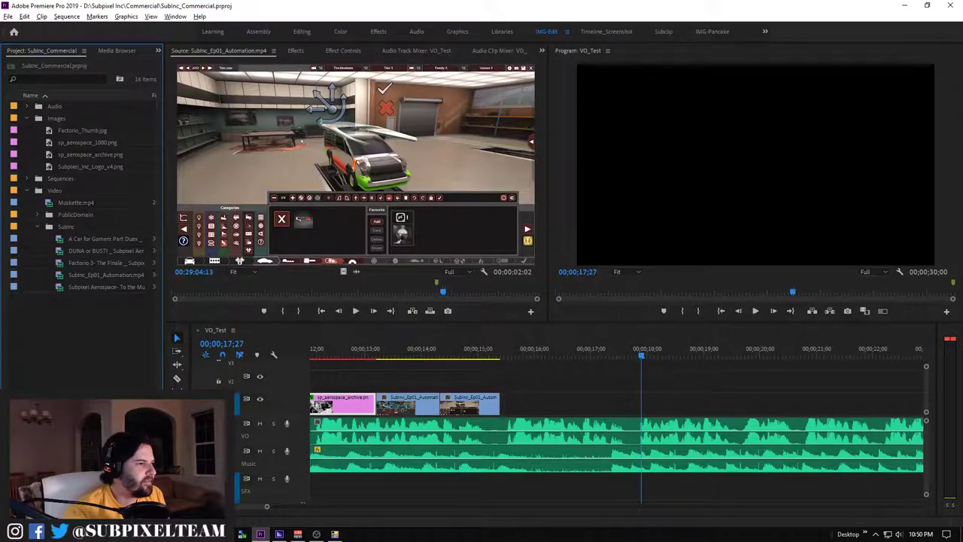
double_click(102, 239)
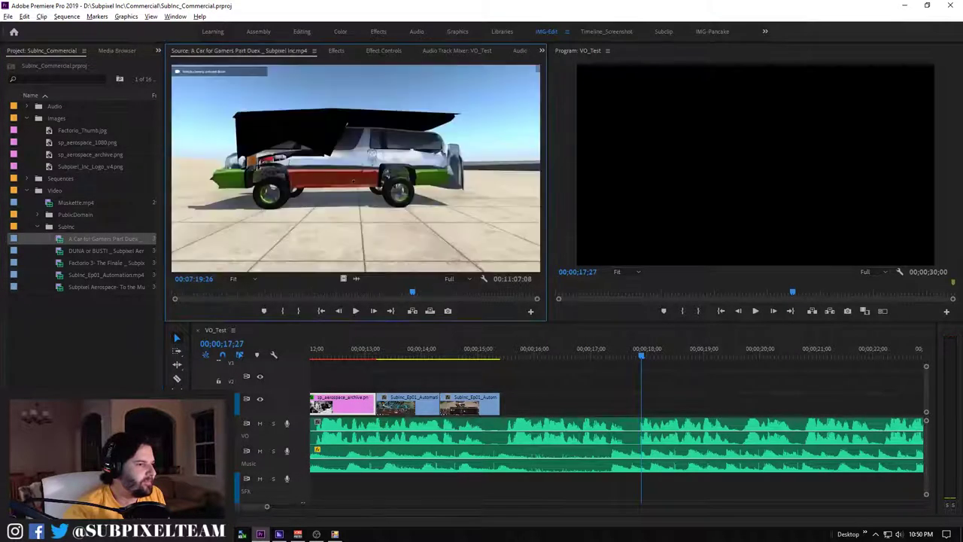
left_click_drag(412, 291, 345, 291)
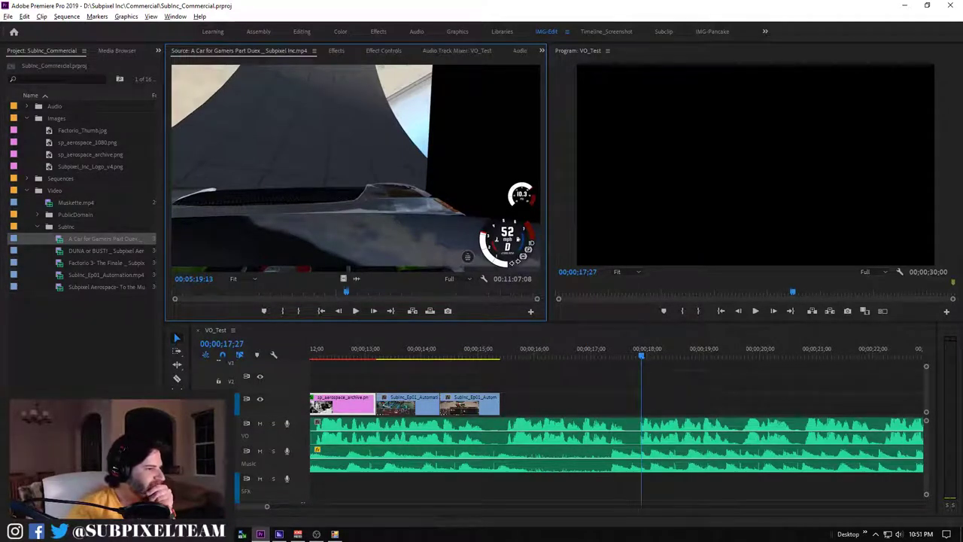
double_click(106, 274)
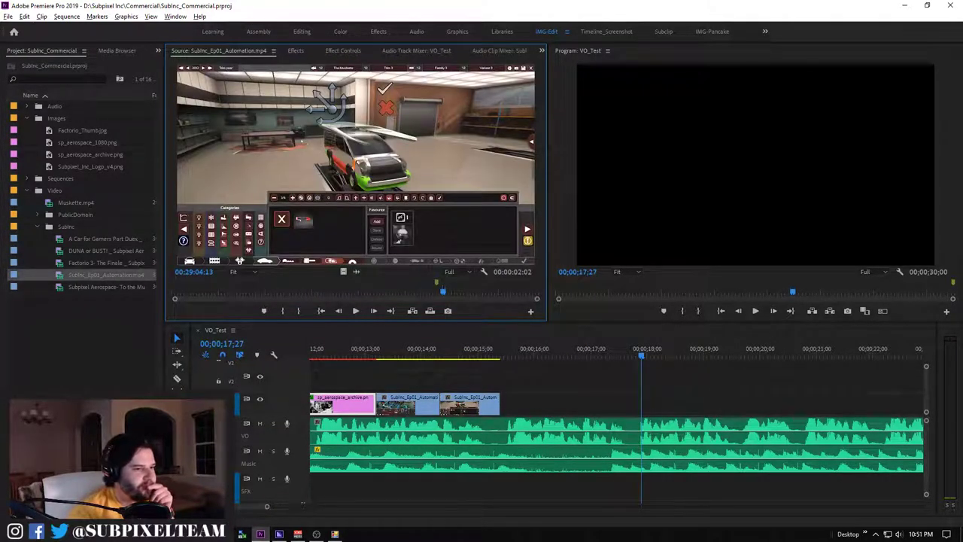
left_click_drag(443, 291, 502, 292)
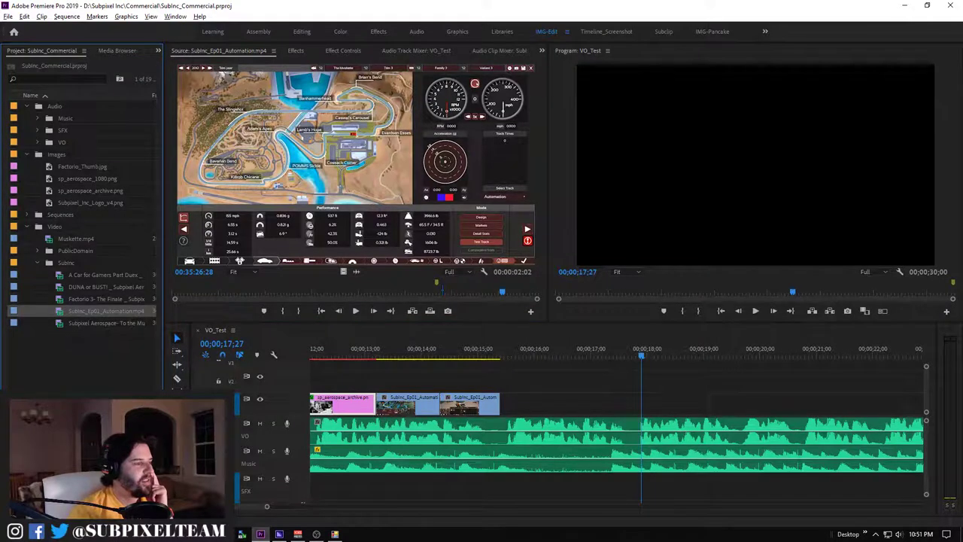
Play the CarEngineRev sound effect, then select A Car for Gamers and cancel its rename
double_click(85, 154)
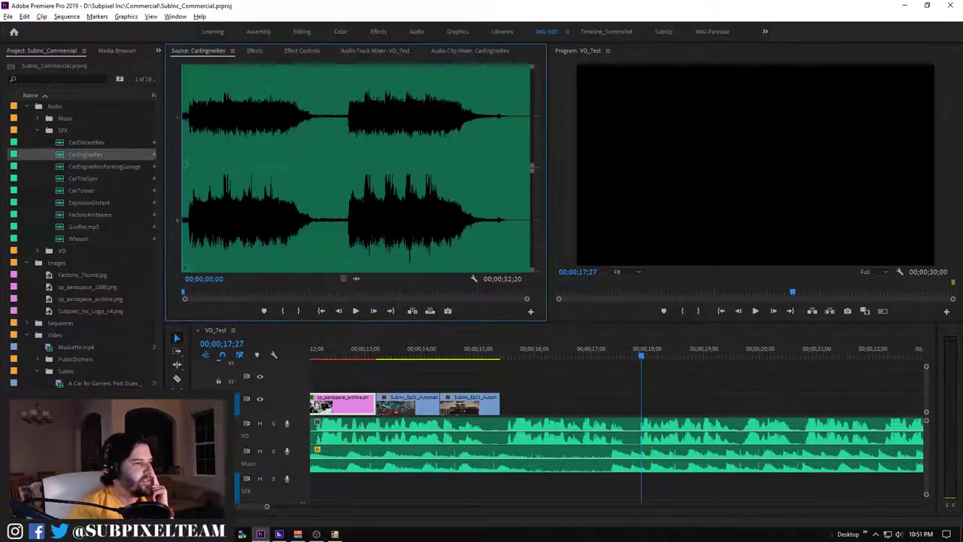
key("space")
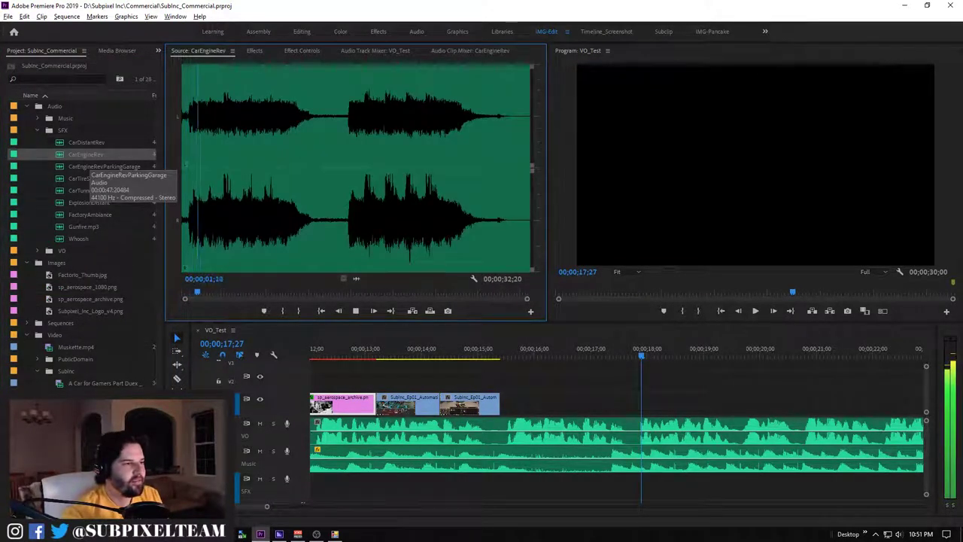
key("space")
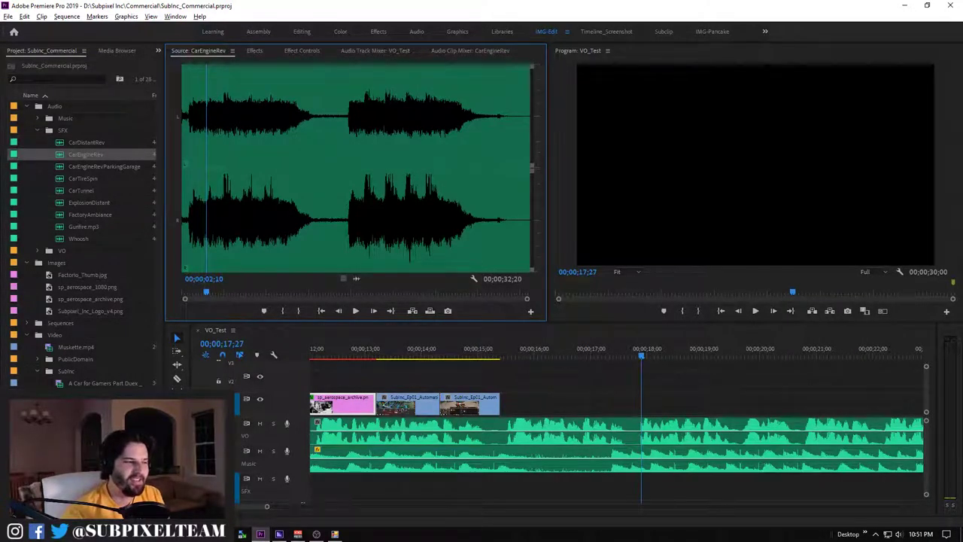
left_click(105, 383)
left_click(106, 383)
key("Escape")
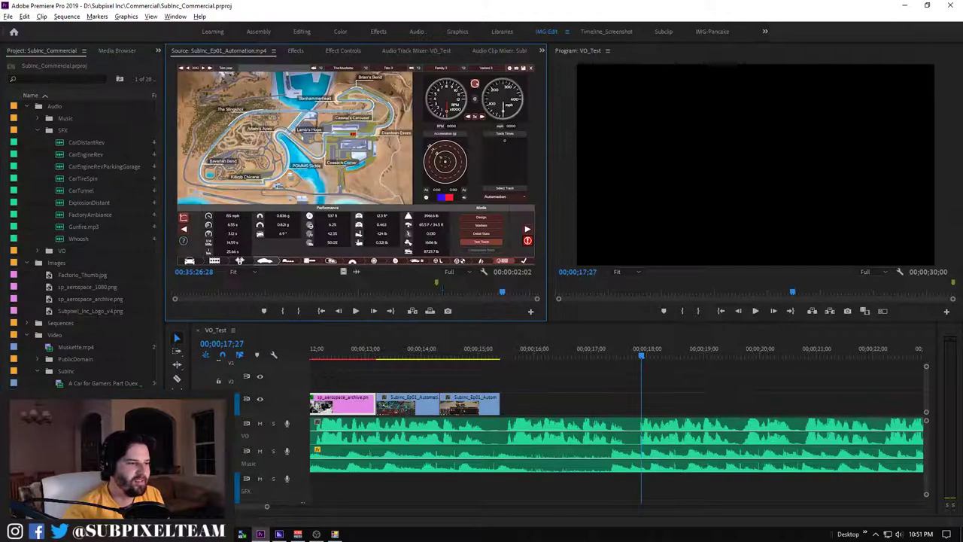
Play the Automation footage in a maximized Source Monitor, pausing and resuming until the Power & Torque screen
key("space")
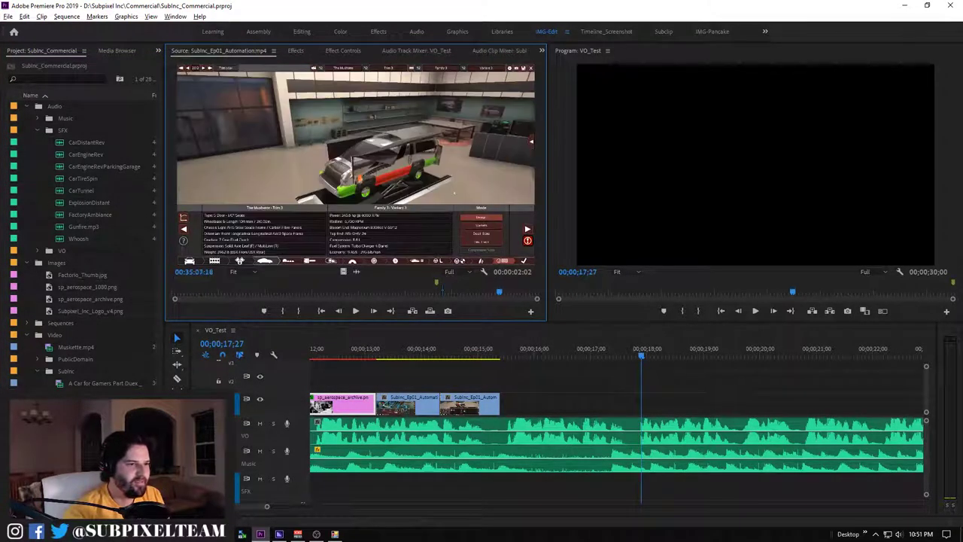
key("grave")
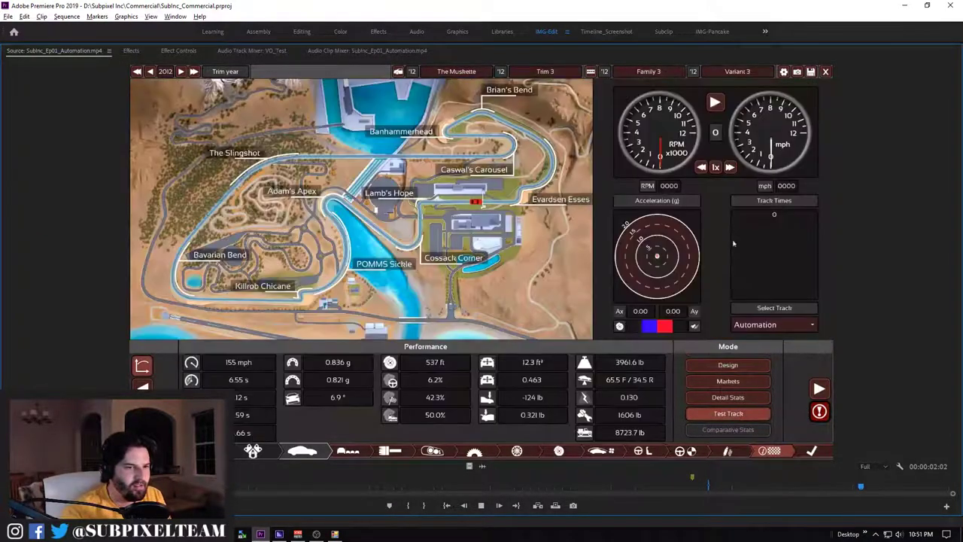
key("space")
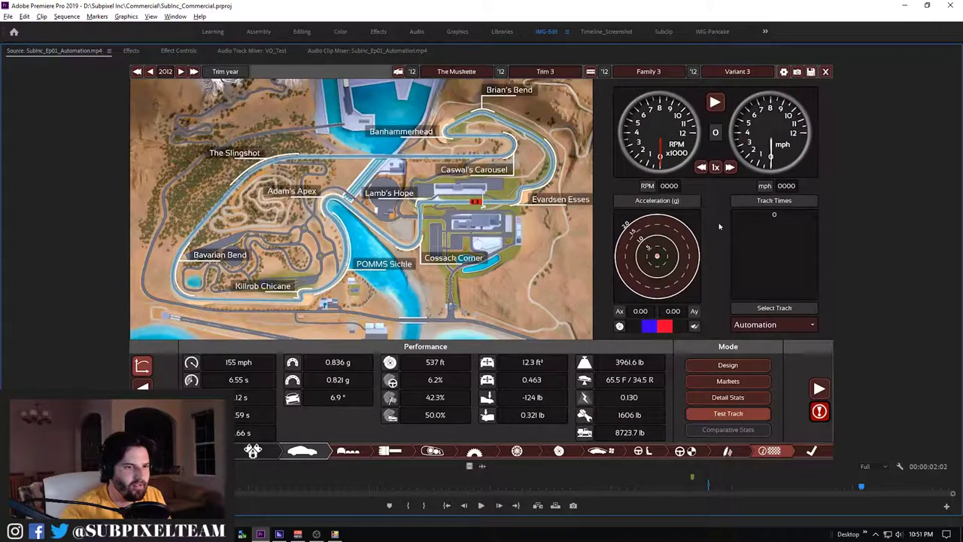
key("space")
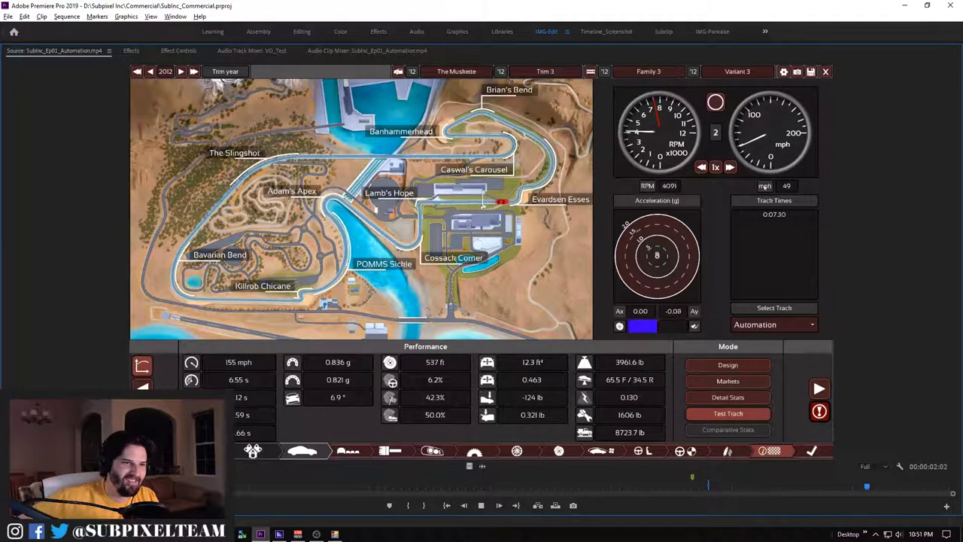
key("space")
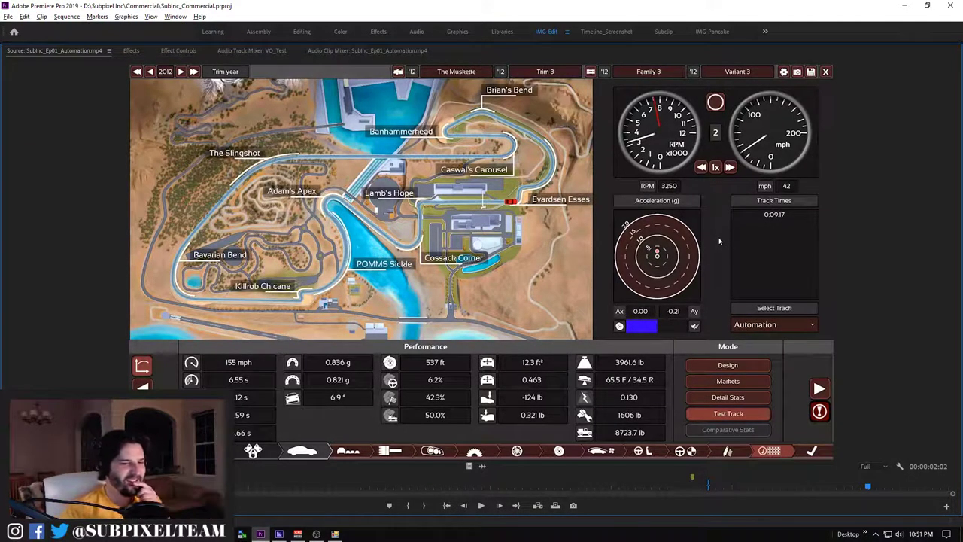
key("space")
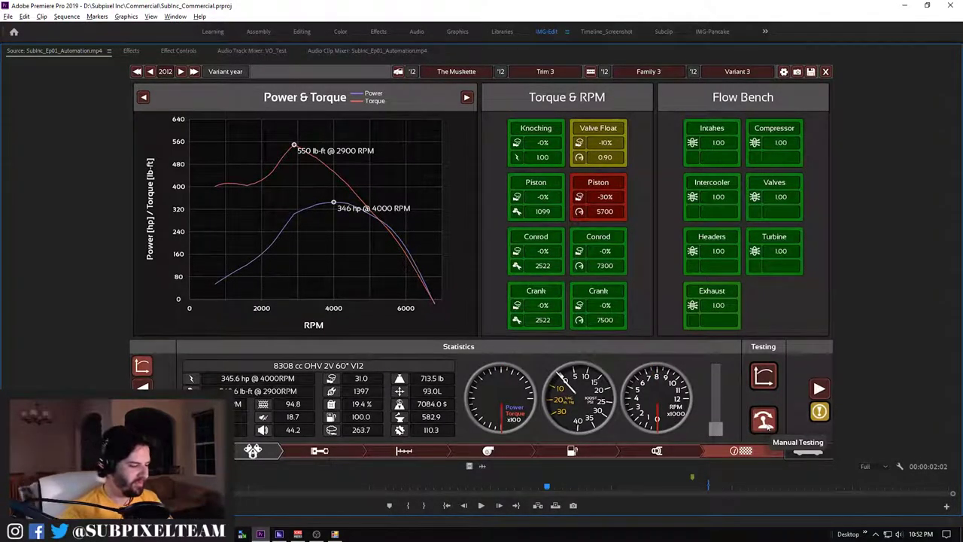
Mark in and out points around the 6600 RPM dyno test, then restore the normal layout
key("space")
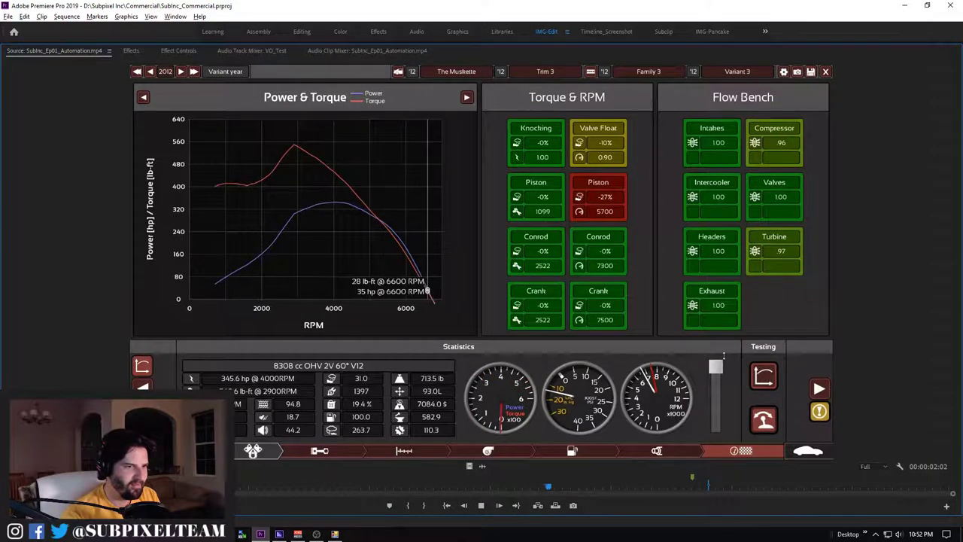
key("space")
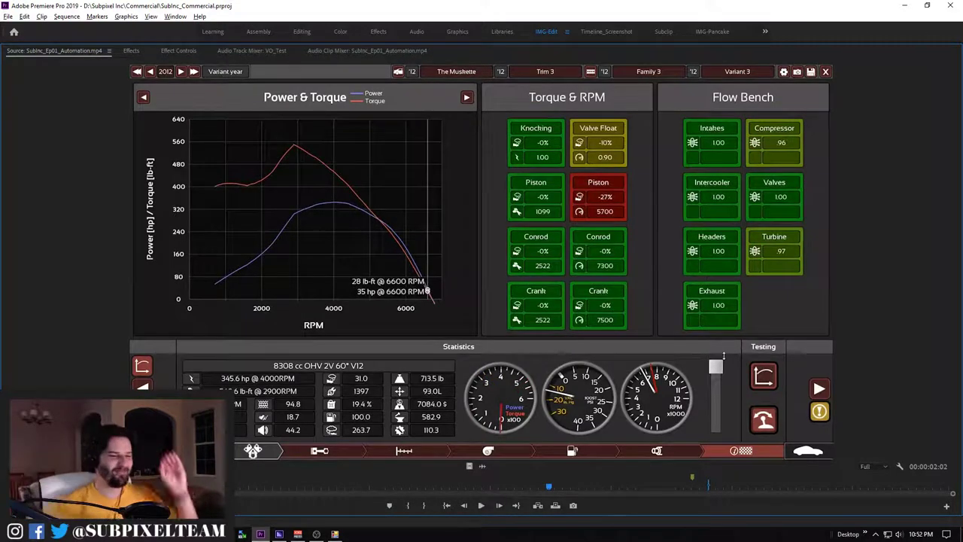
key("o")
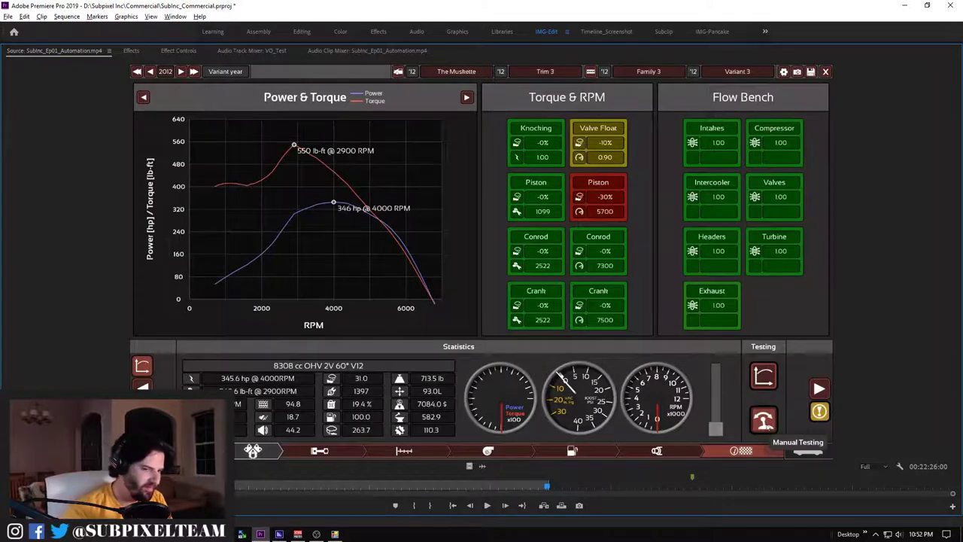
key("i")
key("grave")
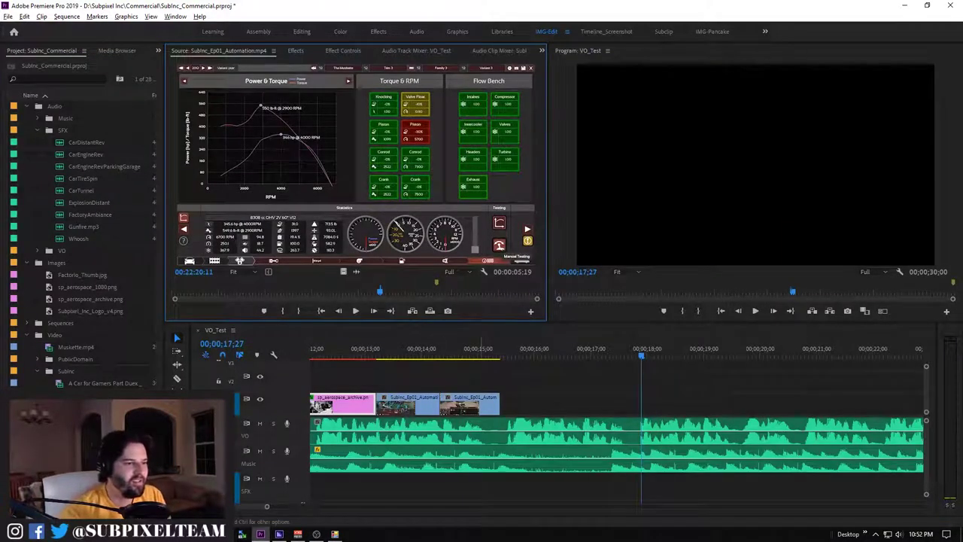
Create a new item in the SFX bin from the marked Automation range
left_click(490, 349)
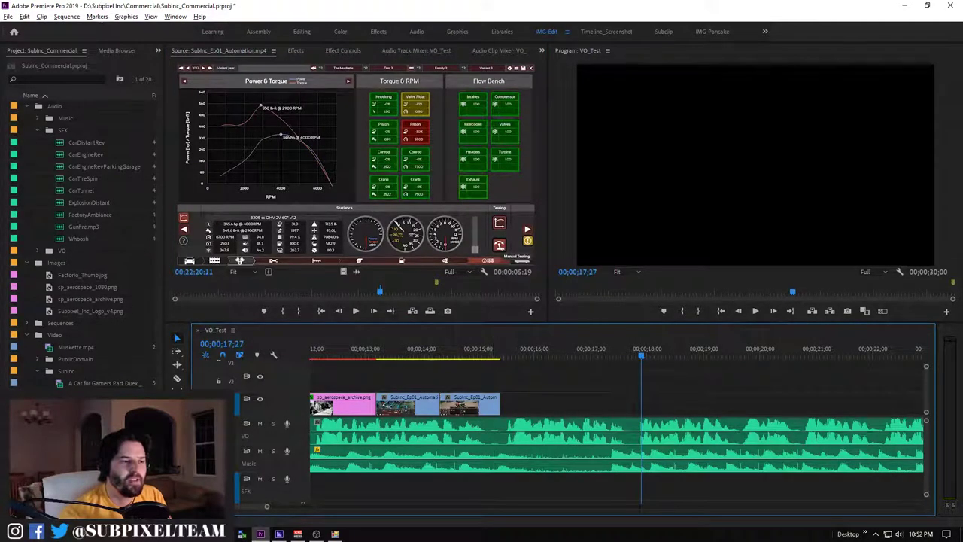
scroll(617, 421, "up", 2)
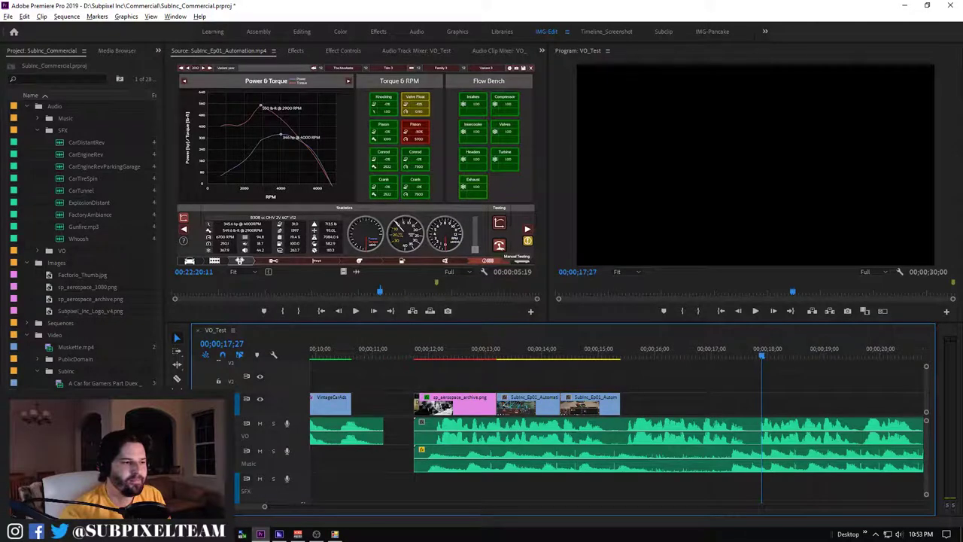
key("shift+2")
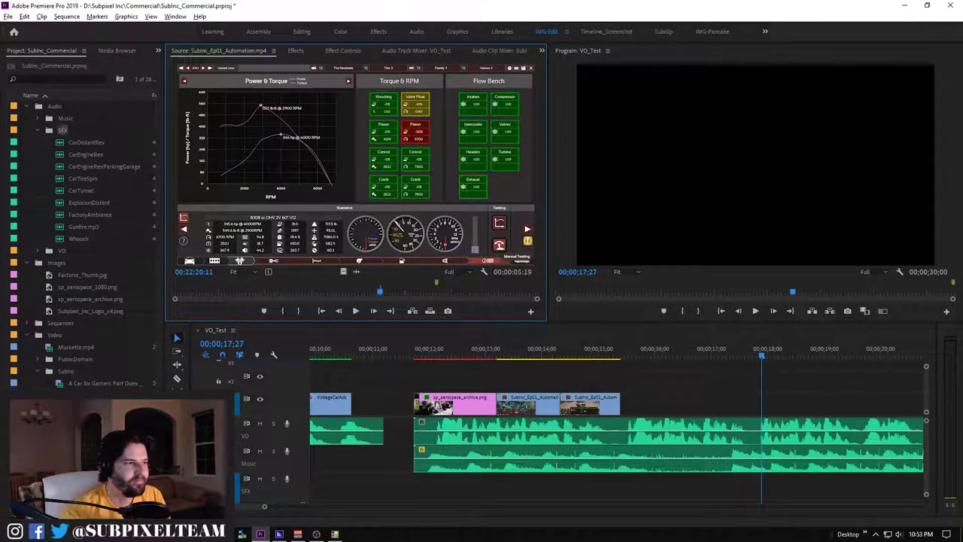
key("ctrl+v")
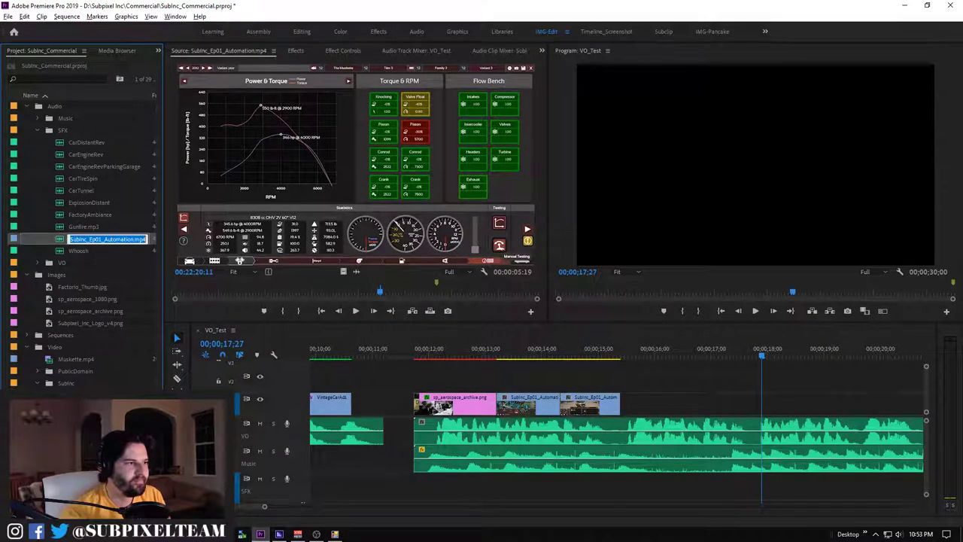
Name the new sound effect item MusketteRev
key("Return")
type("S")
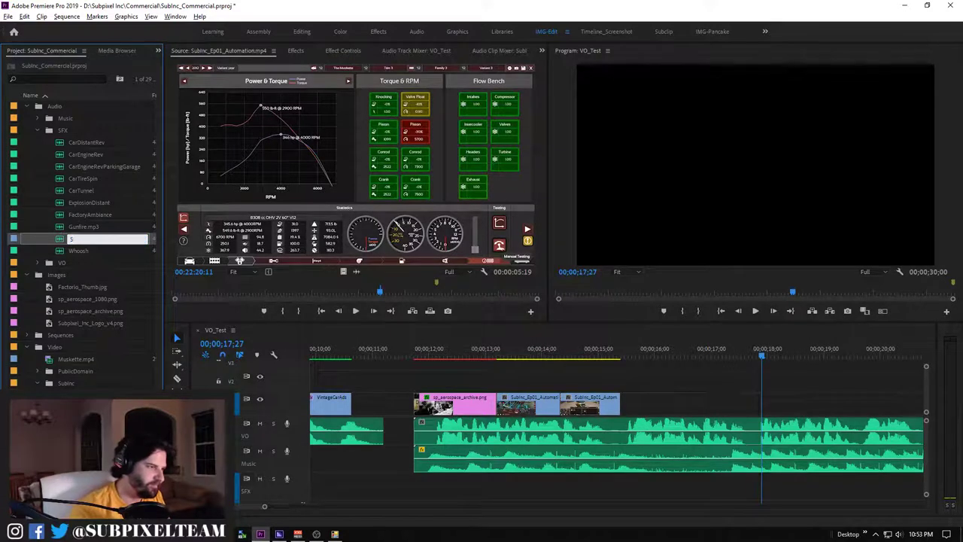
type("Muskette")
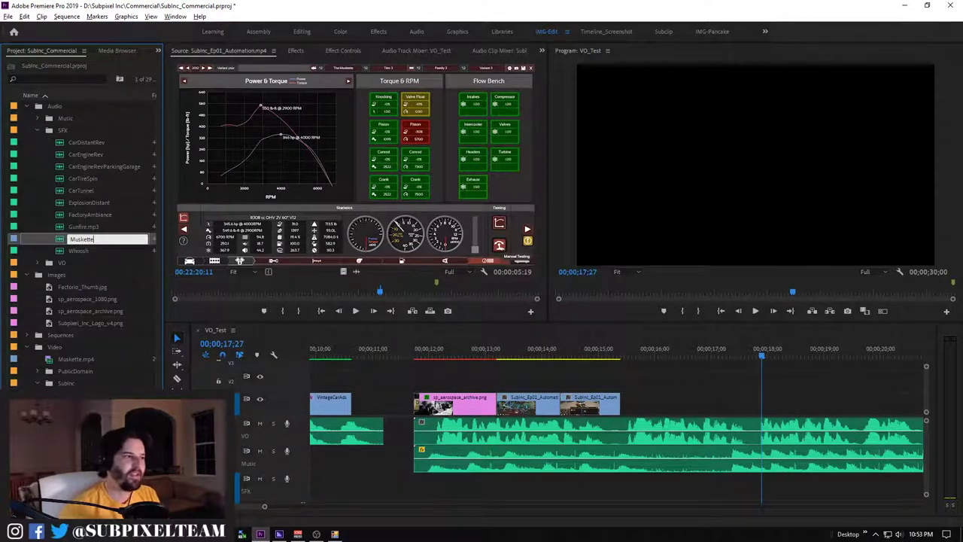
type("Rev")
key("Tab")
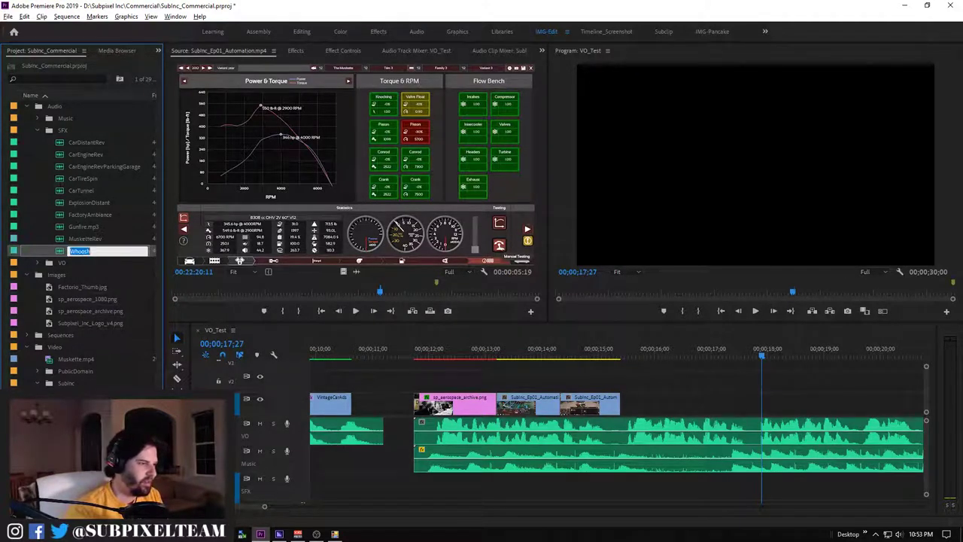
Preview MusketteRev, then place it on the VO_Test SFX track near 00;00;15
double_click(85, 238)
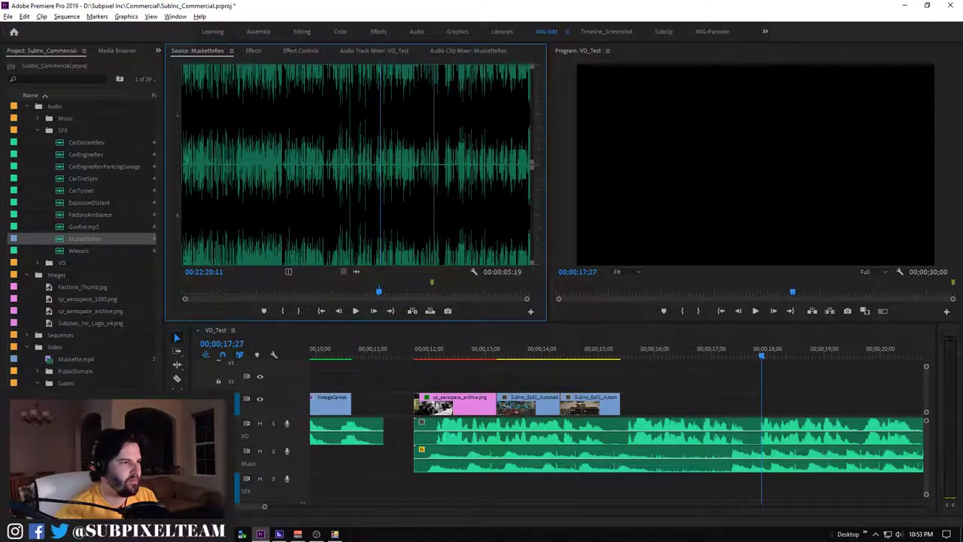
key("space")
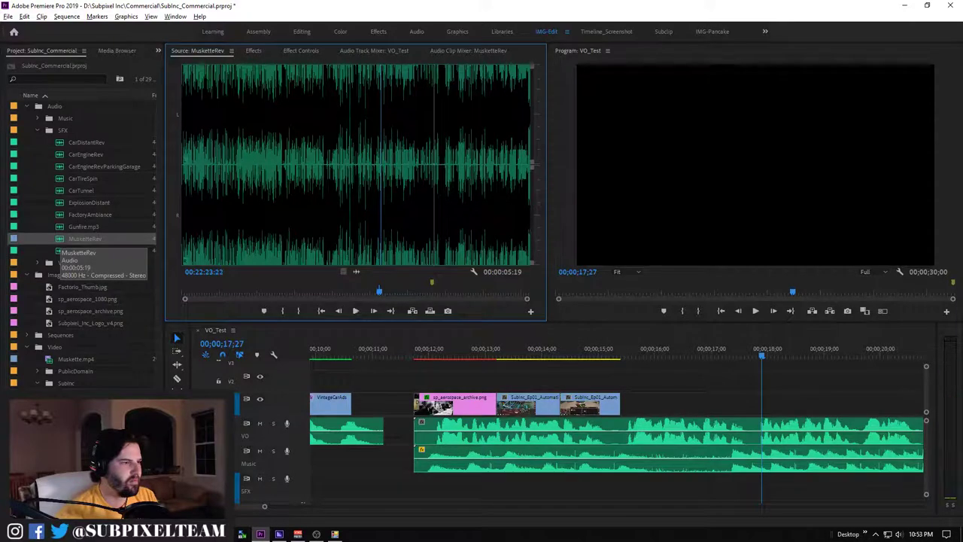
mouse_move(85, 238)
left_mouse_down()
mouse_move(504, 487)
mouse_move(429, 488)
left_mouse_up()
left_click_drag(499, 488, 676, 489)
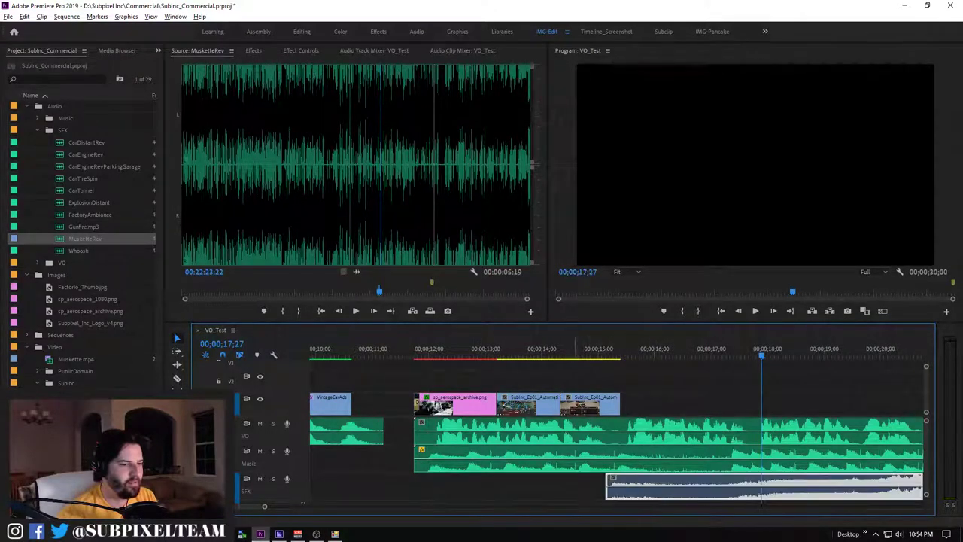
Move MusketteRev earlier along the SFX track, undoing an accidental drop onto the Music track
key("space")
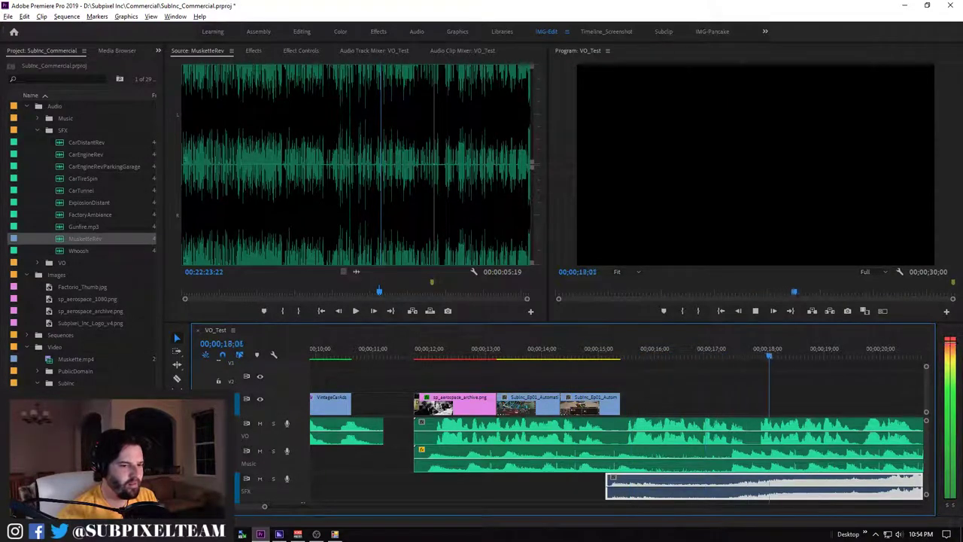
key("space")
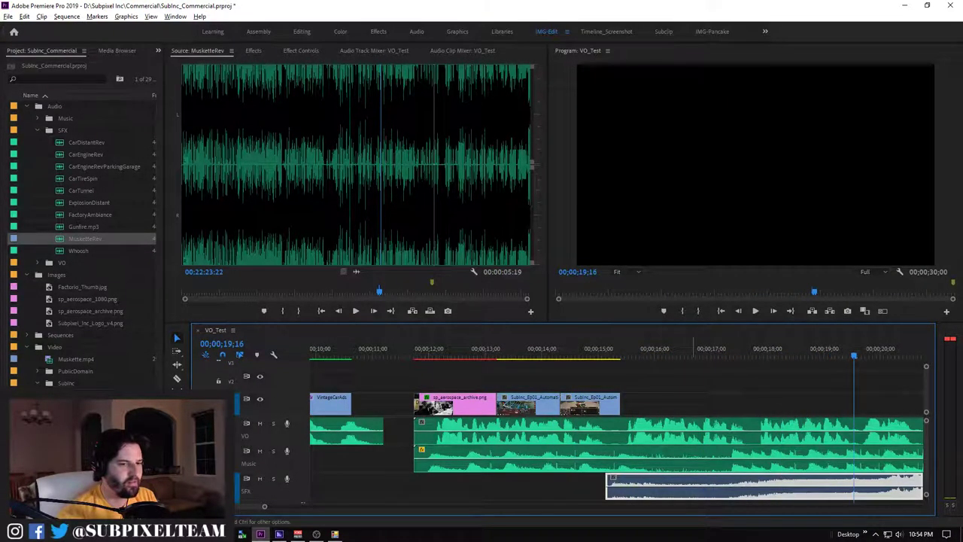
left_click_drag(742, 485, 639, 486)
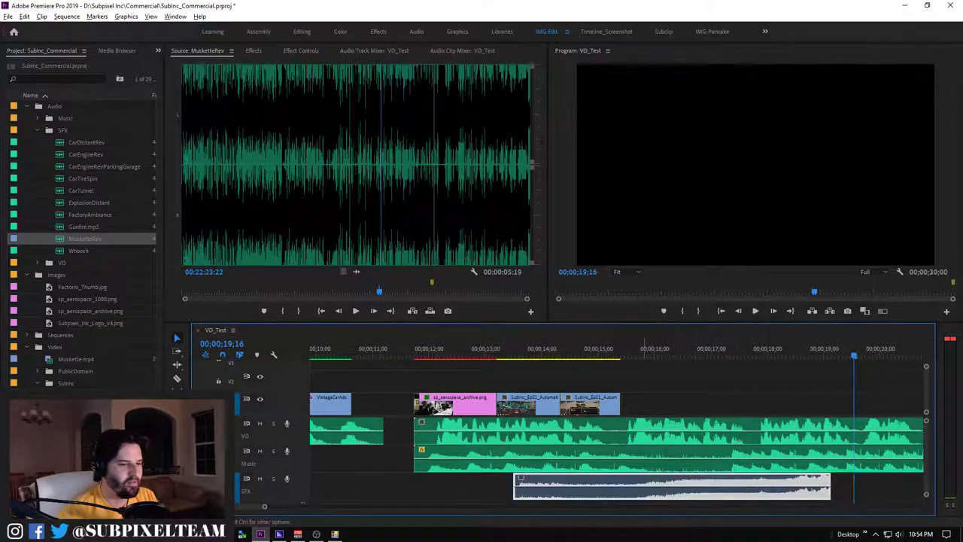
left_click(572, 350)
key("space")
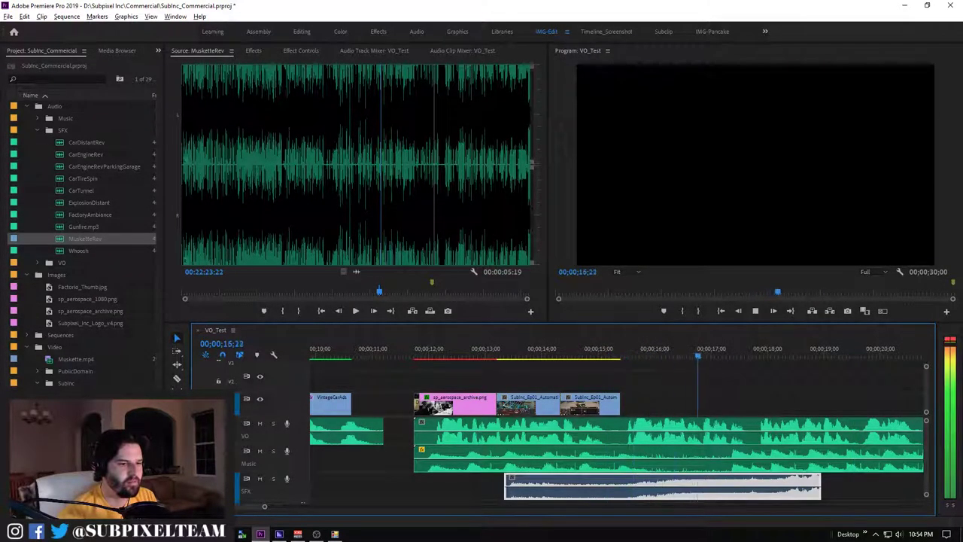
key("space")
left_click_drag(724, 488, 572, 460)
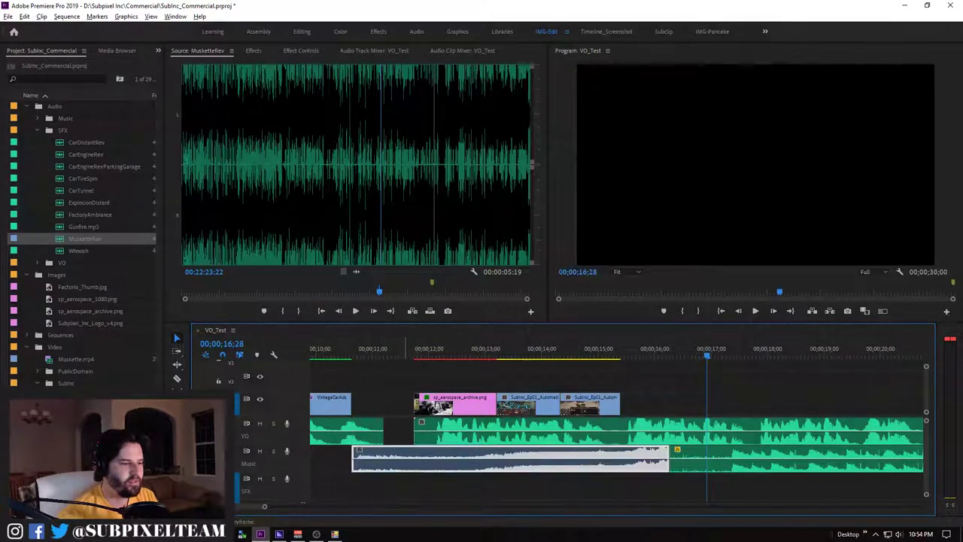
key("ctrl+z")
left_click_drag(724, 486, 572, 485)
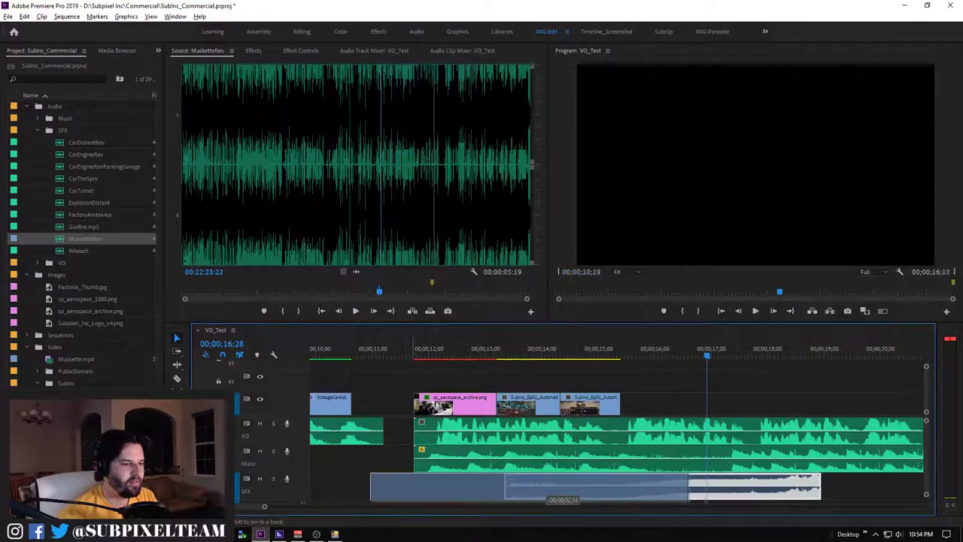
left_click(340, 350)
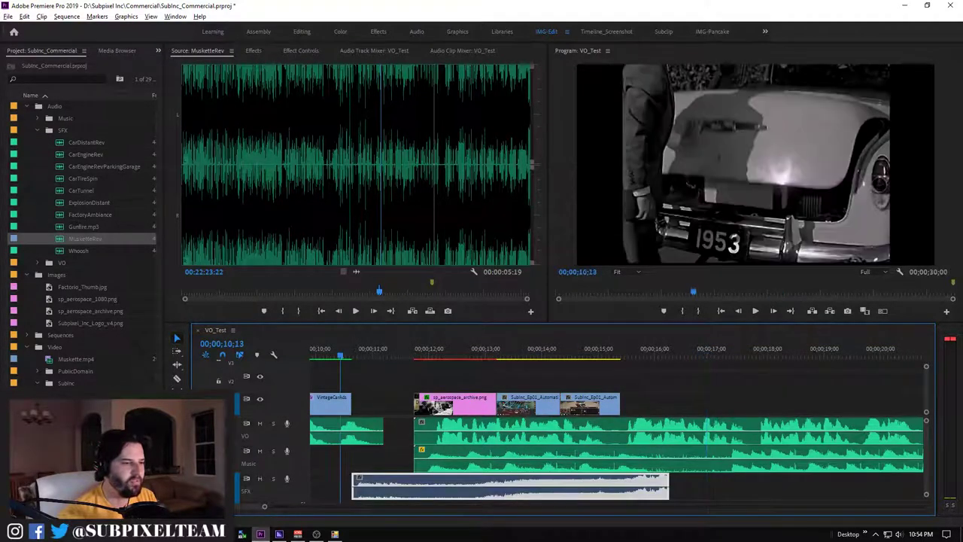
key("shift+k")
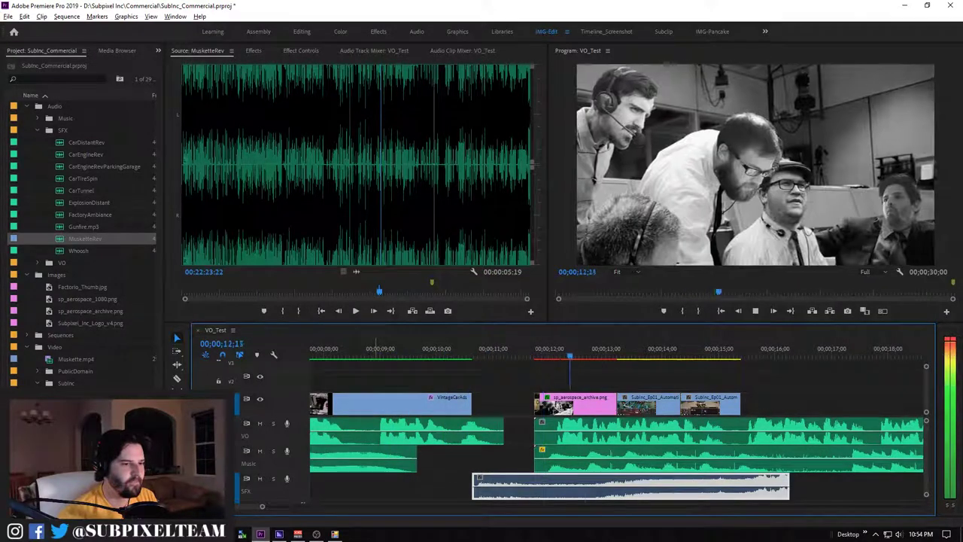
key("space")
Razor out a short middle piece of MusketteRev, close the gap, and replay from 10 seconds
key("c")
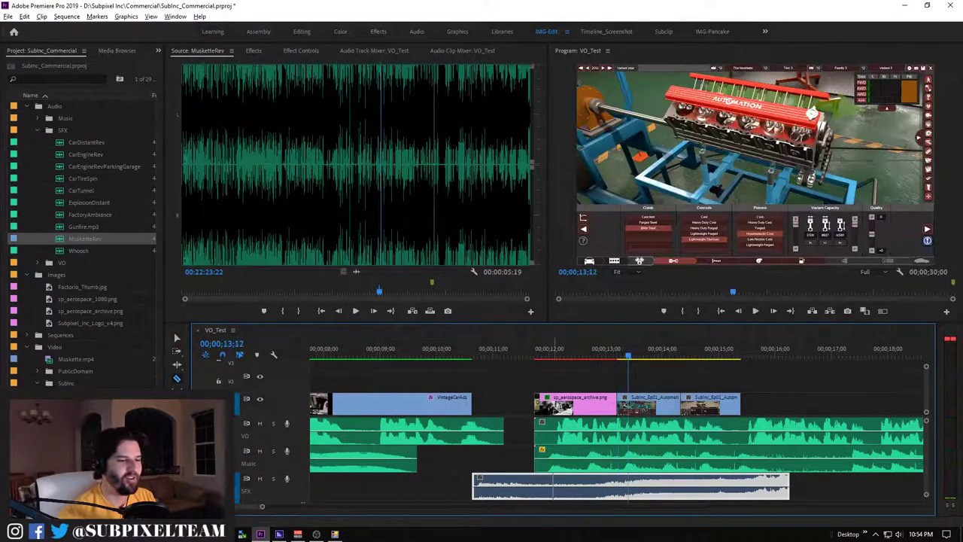
left_click(548, 486)
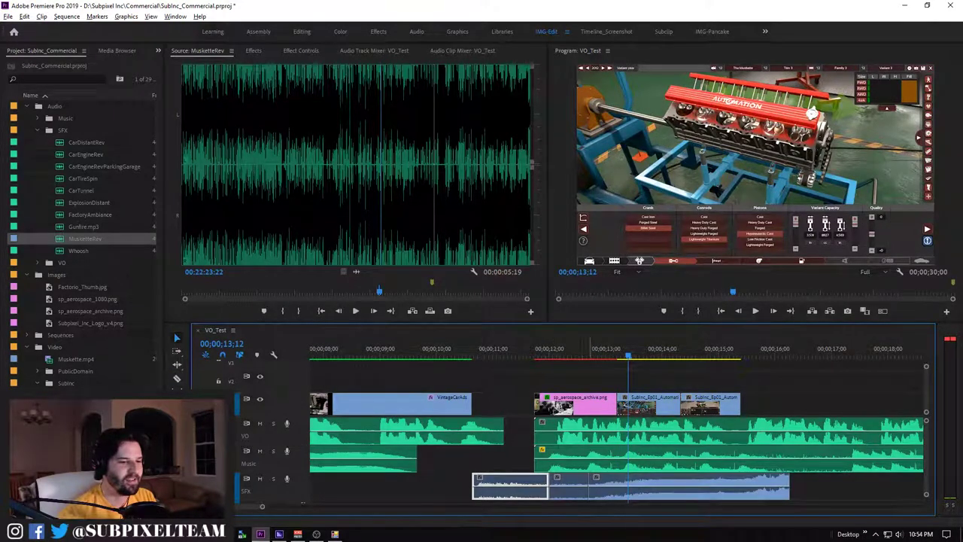
left_click(587, 485)
key("v")
left_click(568, 485)
key("Delete")
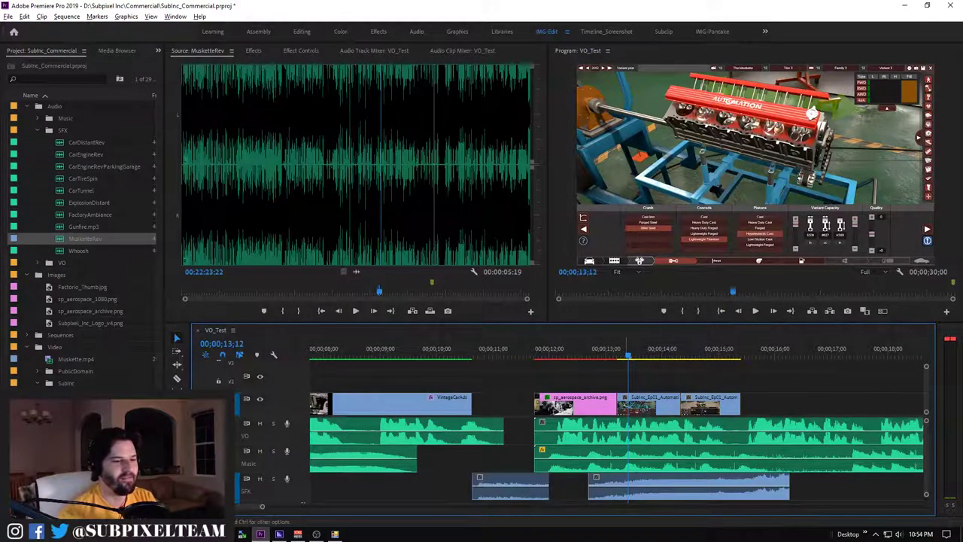
left_click_drag(617, 486, 581, 485)
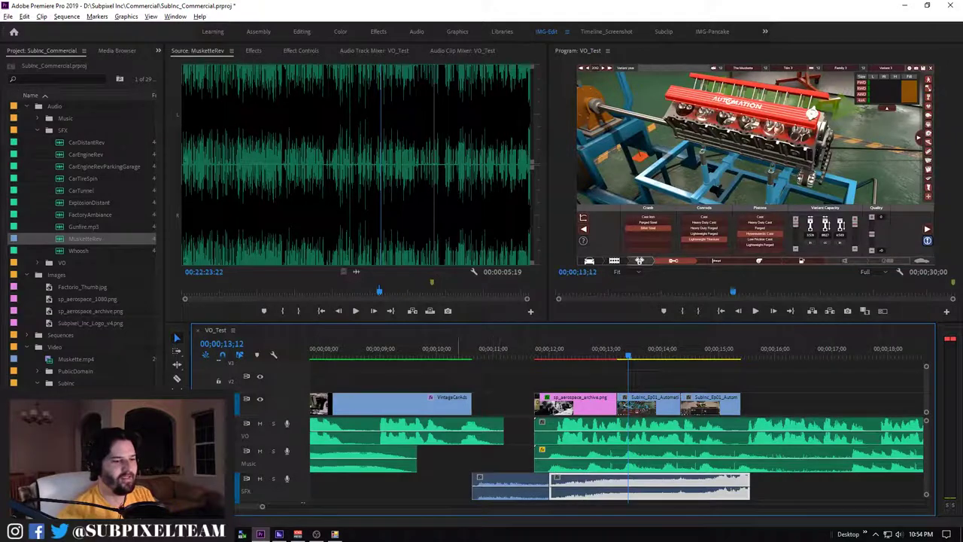
left_click(457, 348)
key("space")
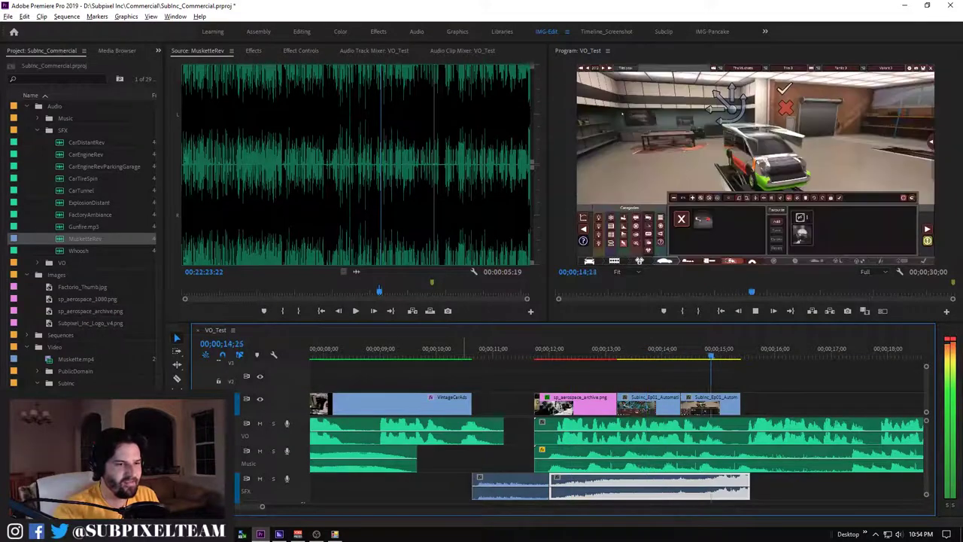
key("space")
Open the Audio Gain dialog from the MusketteRev clip's context menu
right_click(630, 481)
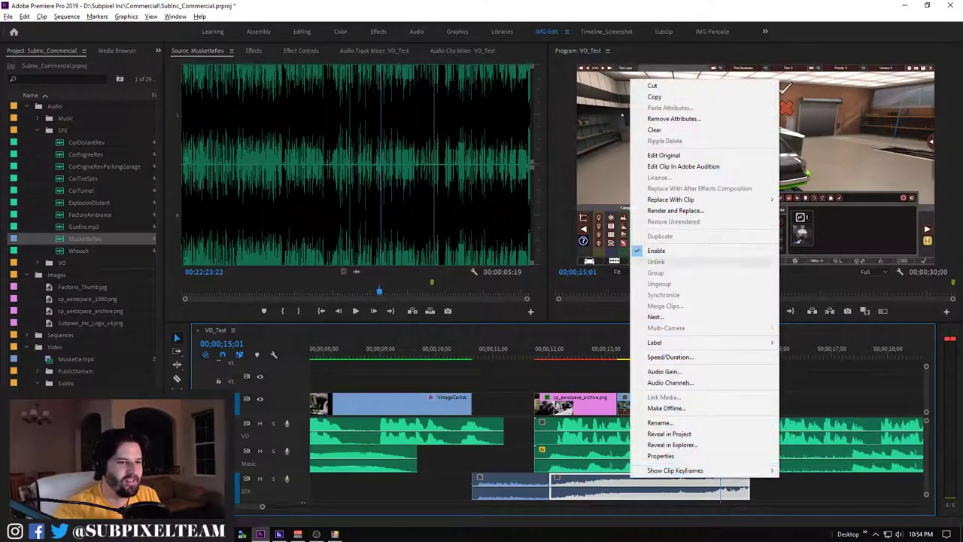
left_click(664, 371)
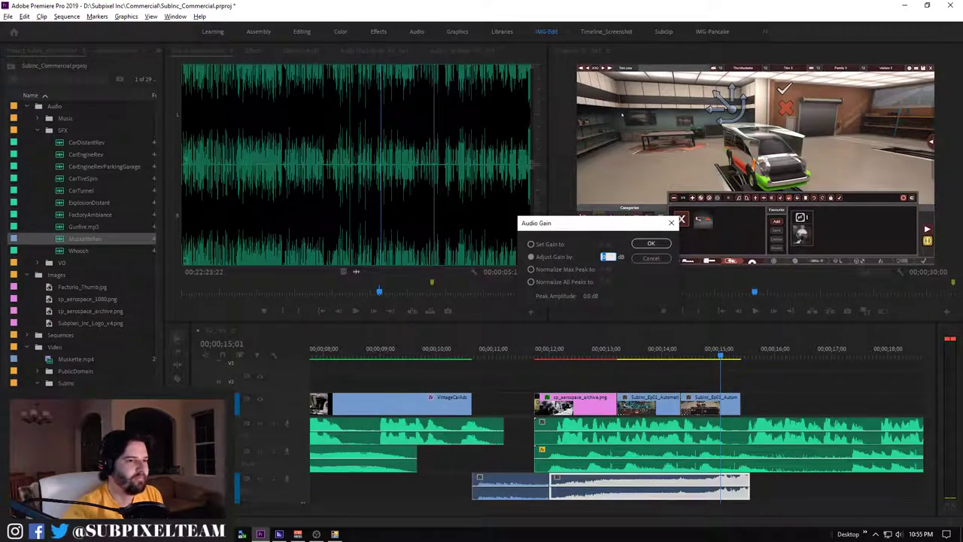
Apply the -5 dB gain and expand Video > PublicDomain in the Project panel
key("Return")
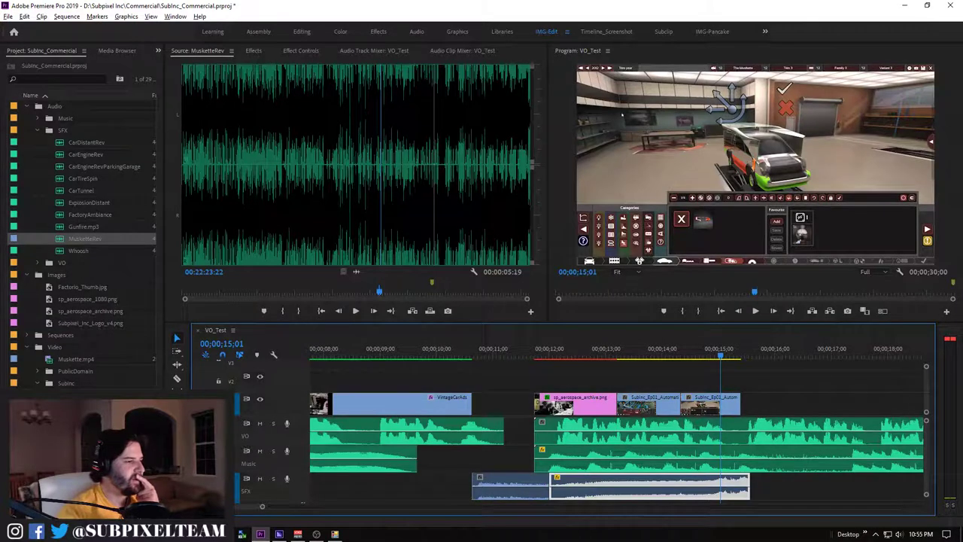
left_click(54, 347)
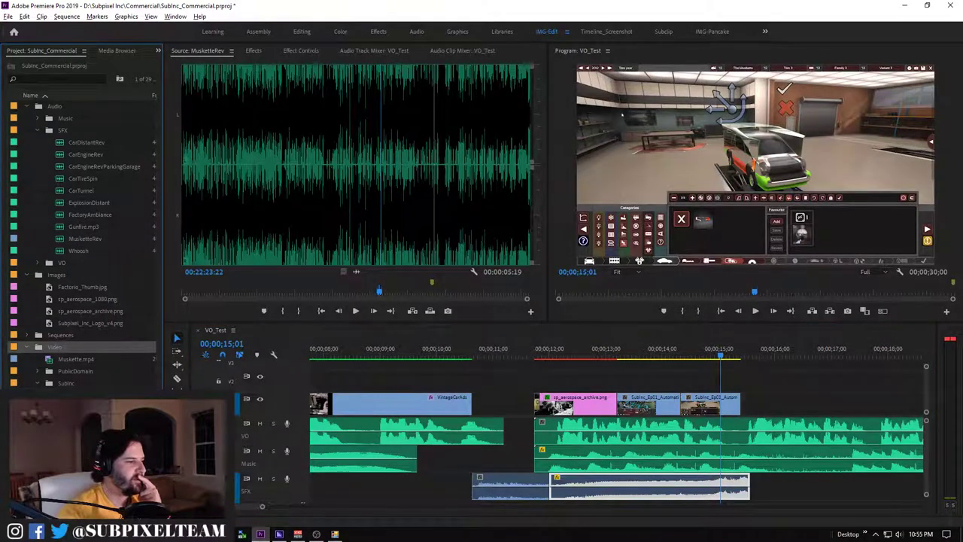
left_click(38, 371)
scroll(83, 263, "down", 5)
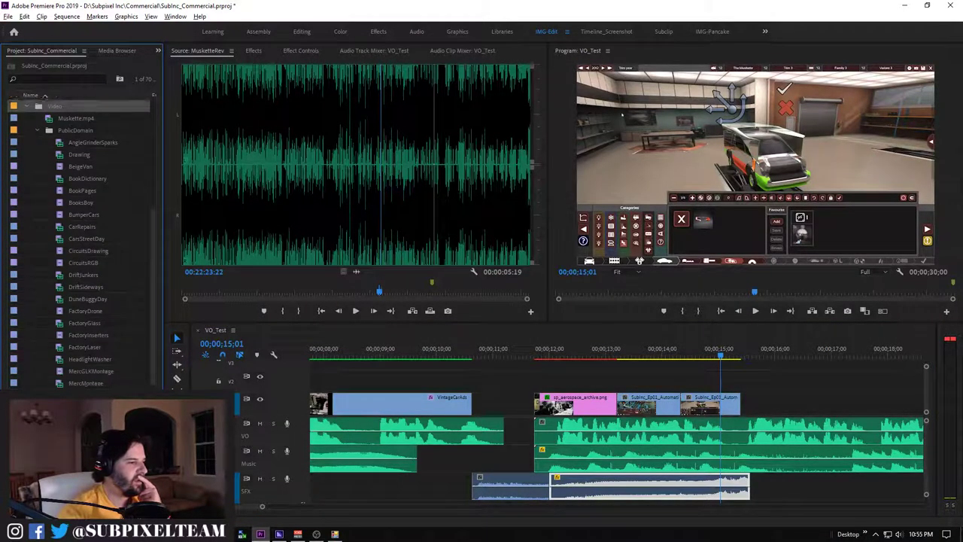
scroll(82, 359, "down", 1)
left_click(83, 359)
Preview the MilitaryInfantry clip in the Source Monitor, rewinding and playing it forward
double_click(88, 383)
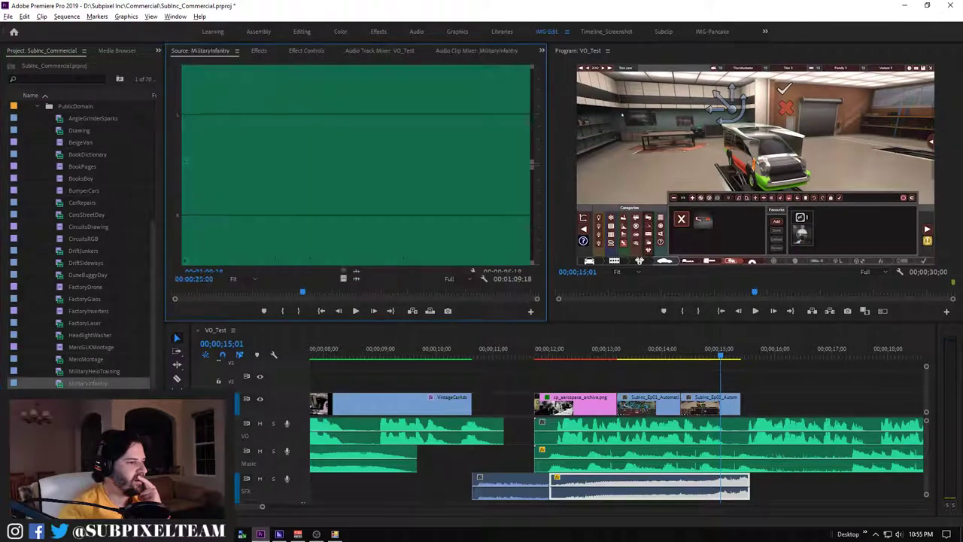
key("space")
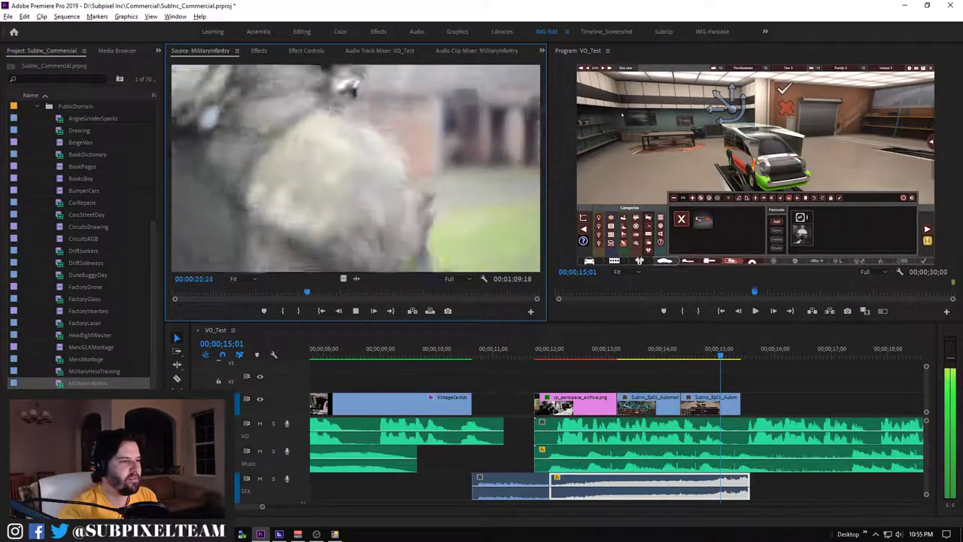
key("j")
key("j")
key("k")
key("l")
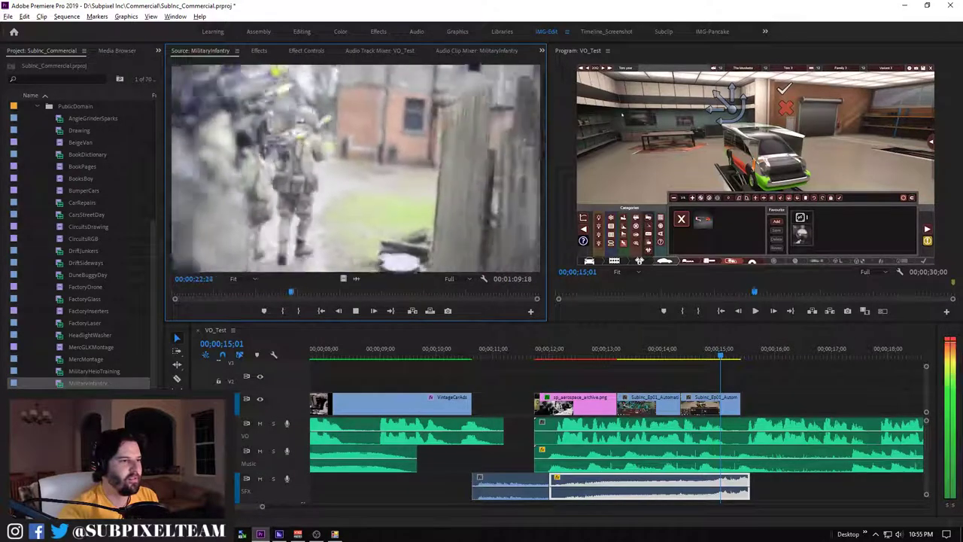
key("k")
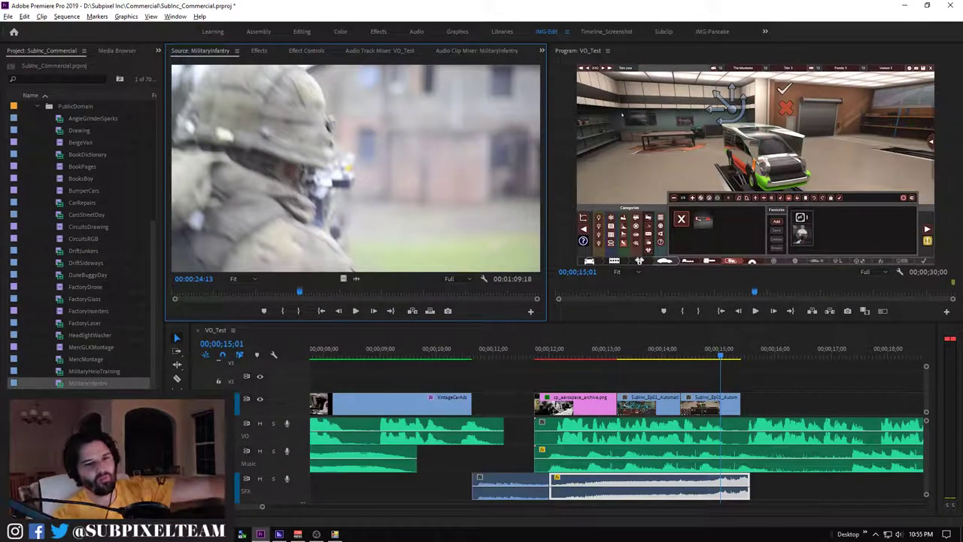
Save, delete the short SFX piece, slide the clip left, and preview from 00;00;10;04
left_click_drag(720, 352, 514, 353)
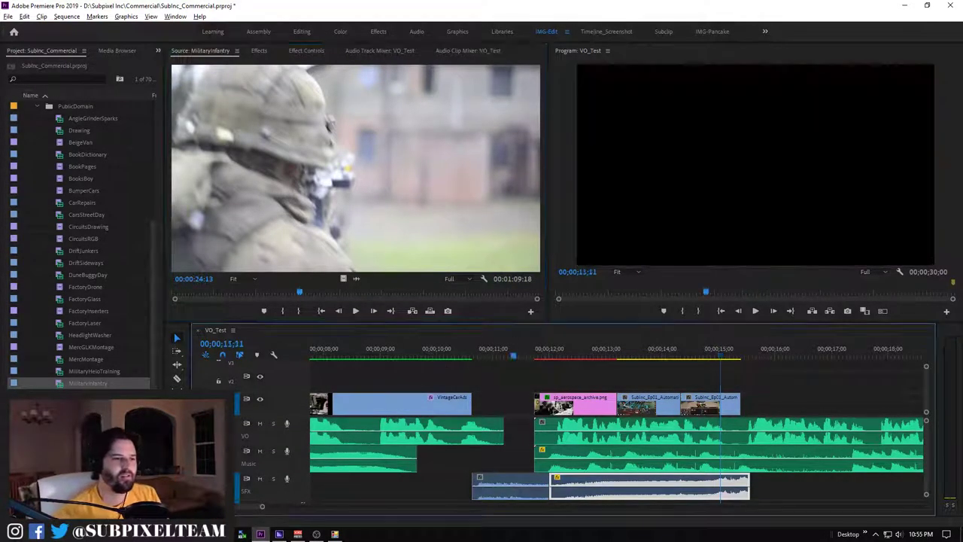
key("ctrl+s")
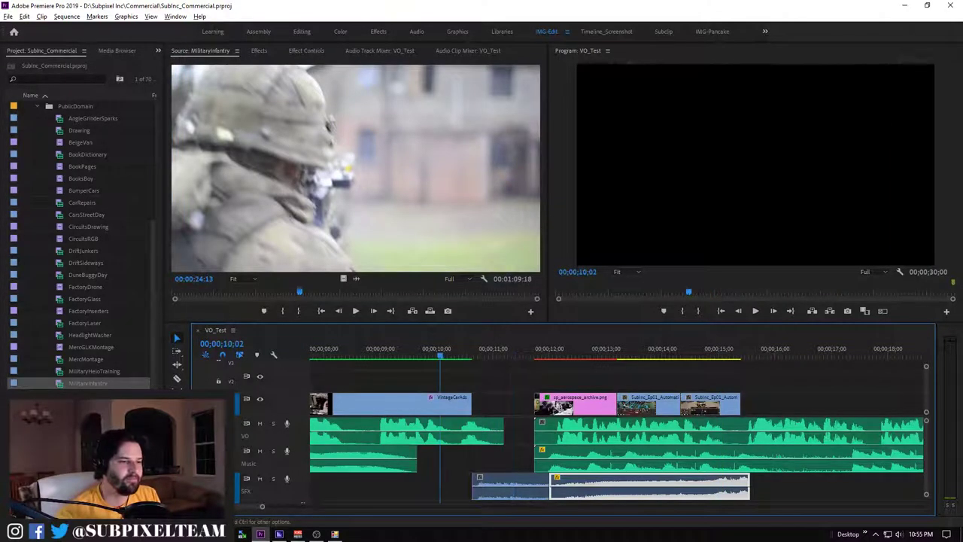
key("space")
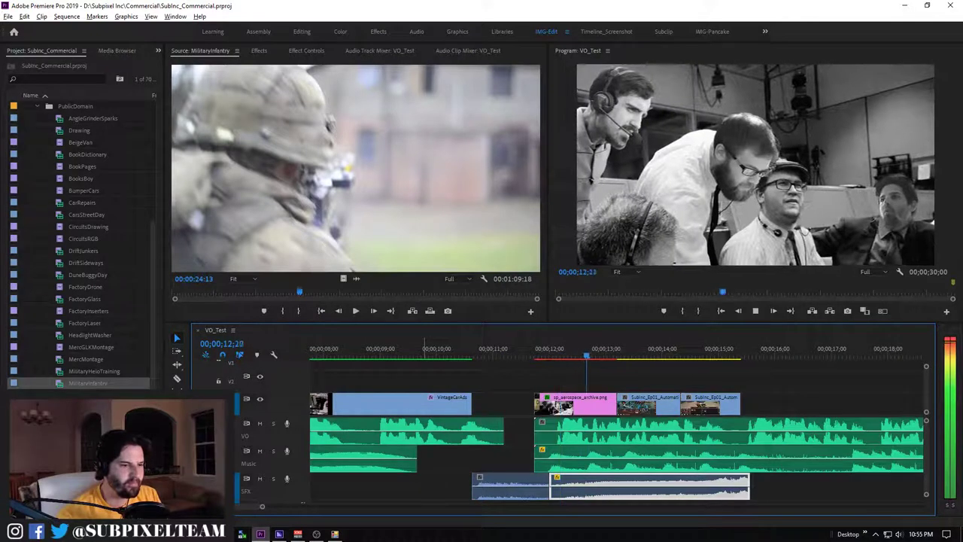
key("space")
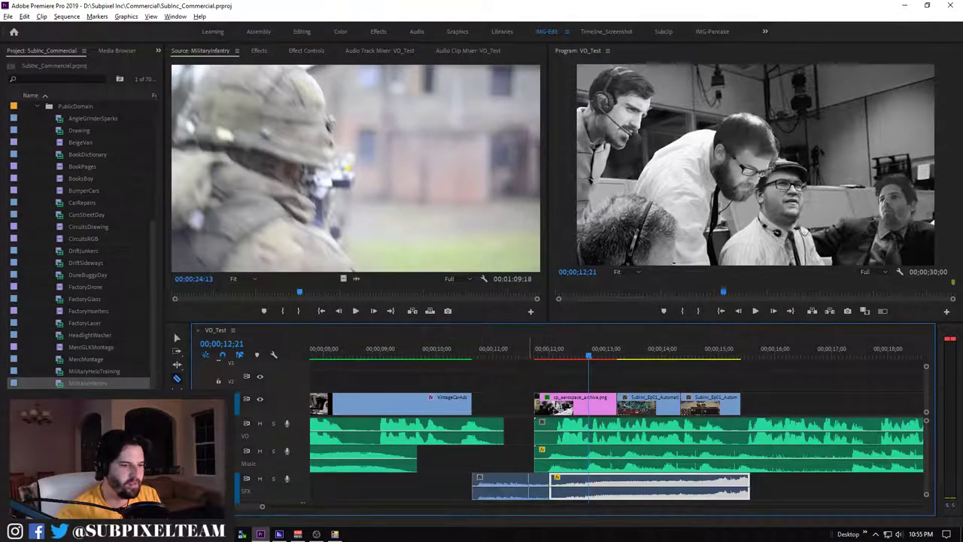
key("v")
key("Delete")
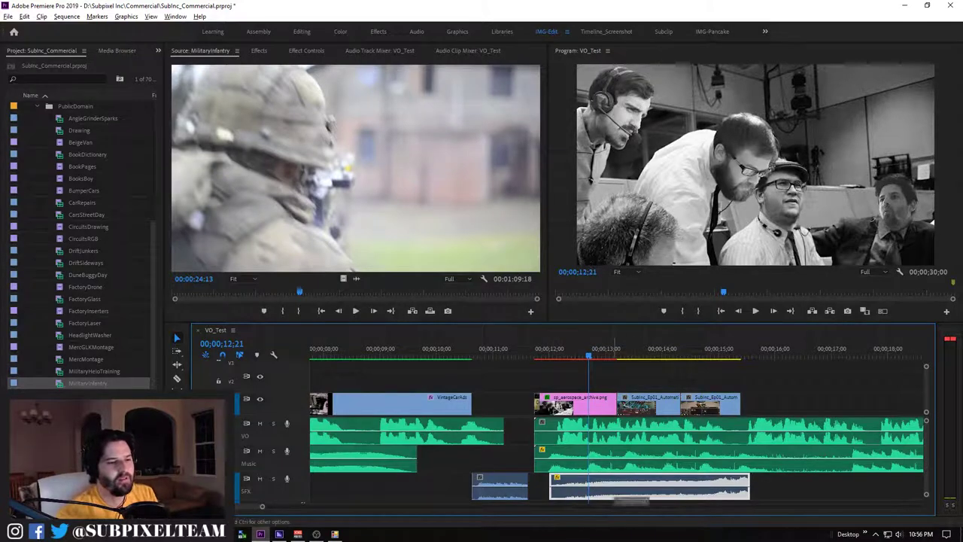
left_click_drag(653, 488, 632, 488)
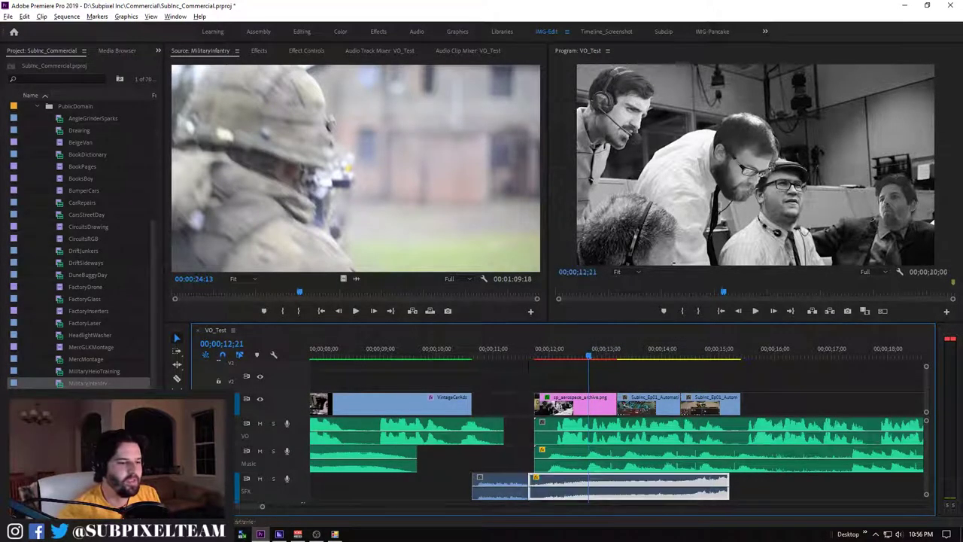
left_click(444, 350)
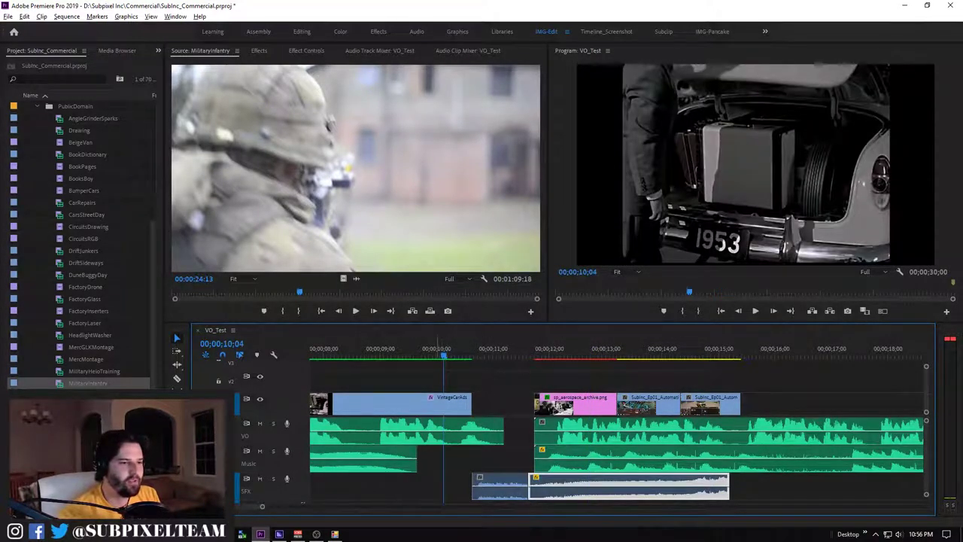
key("space")
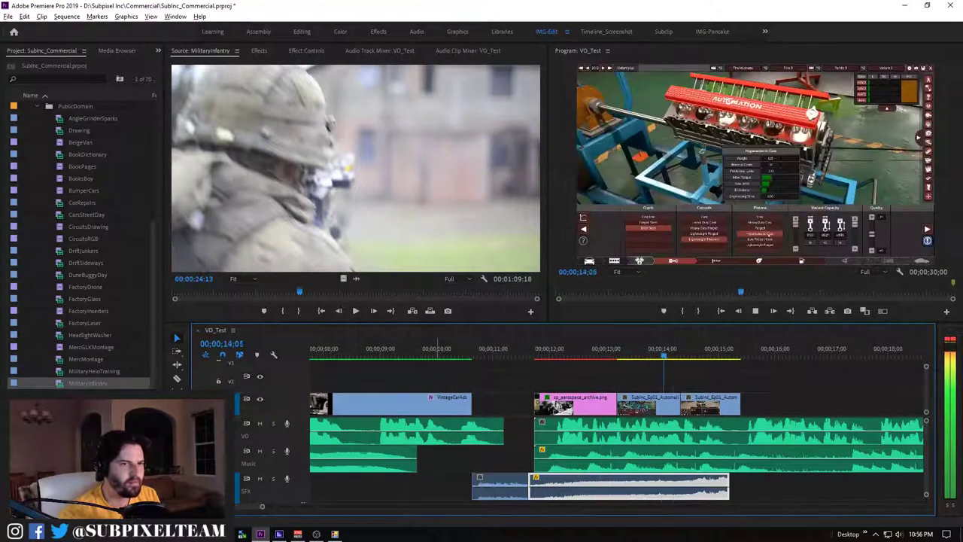
key("space")
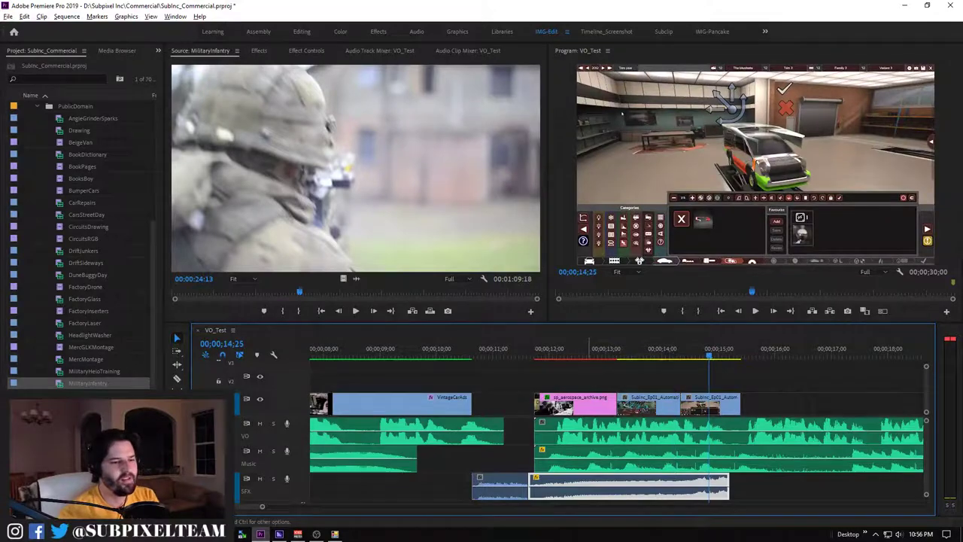
Disable the second MusketteRev part, move it to about 15 seconds, and extend the first
right_click(585, 484)
key("Escape")
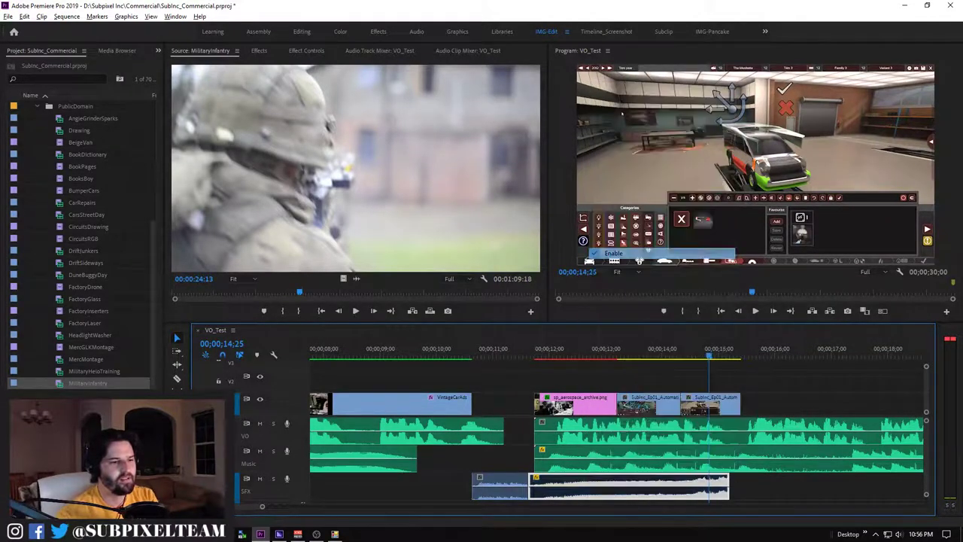
key("shift+e")
left_click_drag(585, 483, 788, 483)
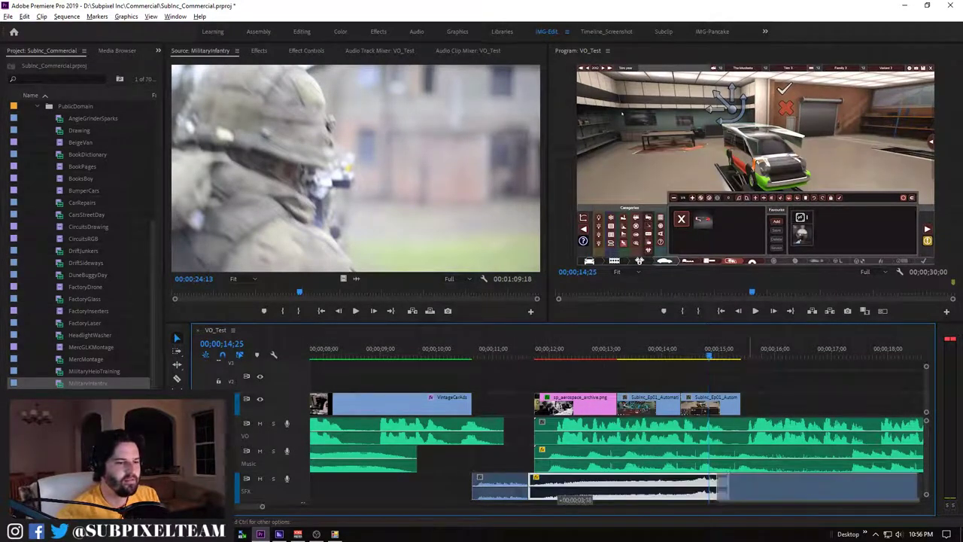
mouse_move(529, 487)
left_mouse_down()
mouse_move(652, 488)
mouse_move(592, 488)
left_mouse_up()
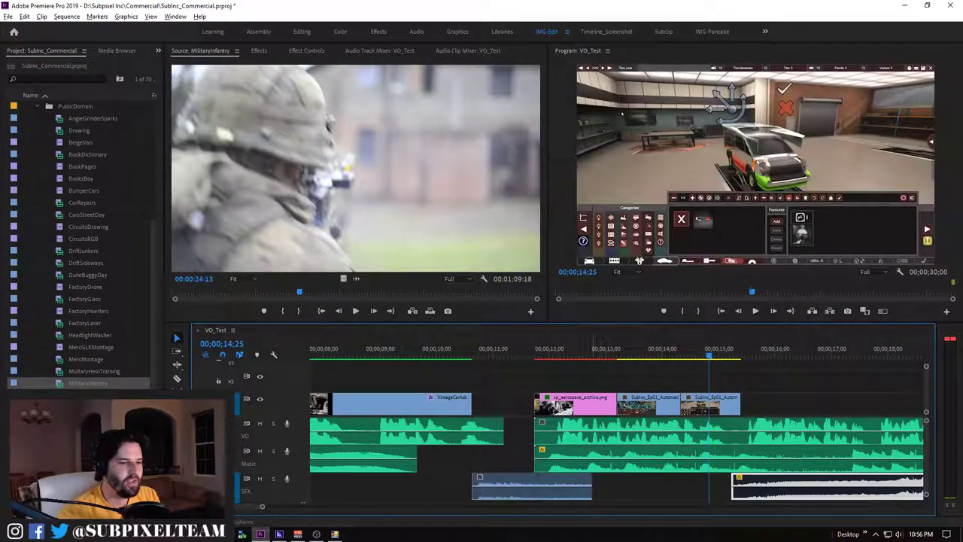
Search the effects for 'gain' and apply Constant Gain to the first SFX clip's end
key("shift+7")
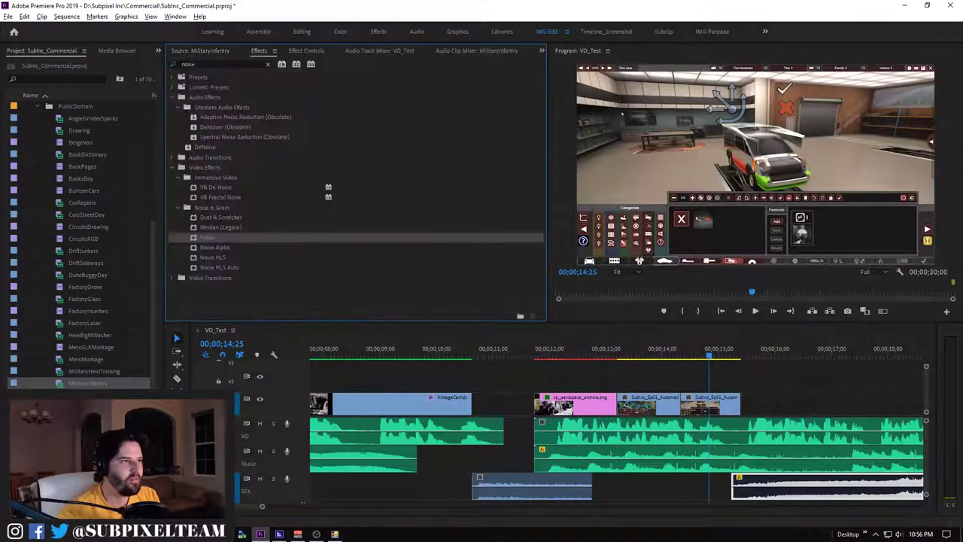
key("shift+f")
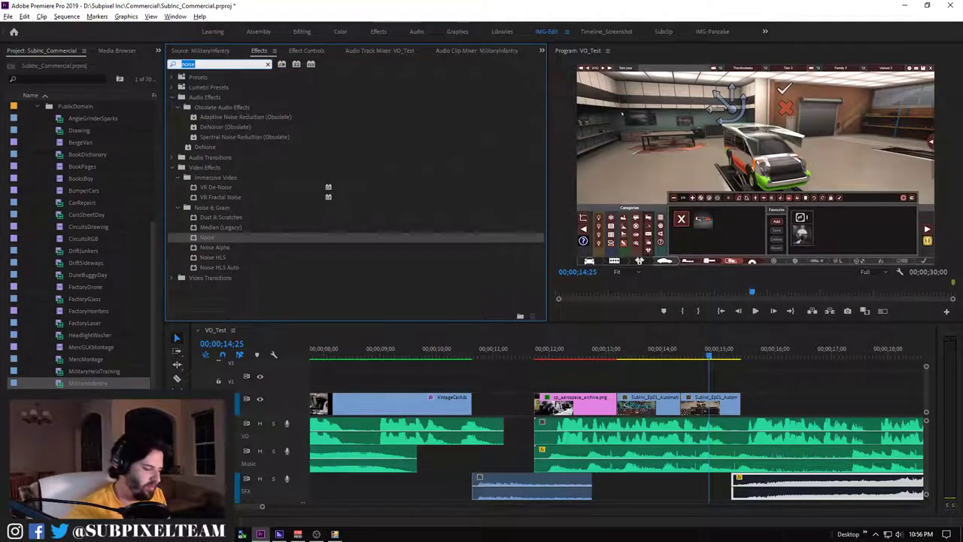
type("gain")
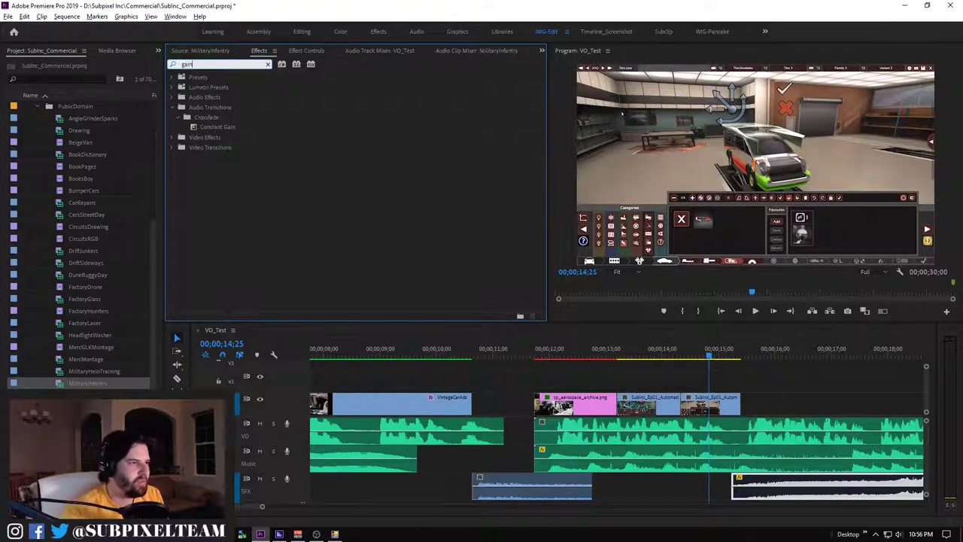
left_click_drag(218, 126, 572, 485)
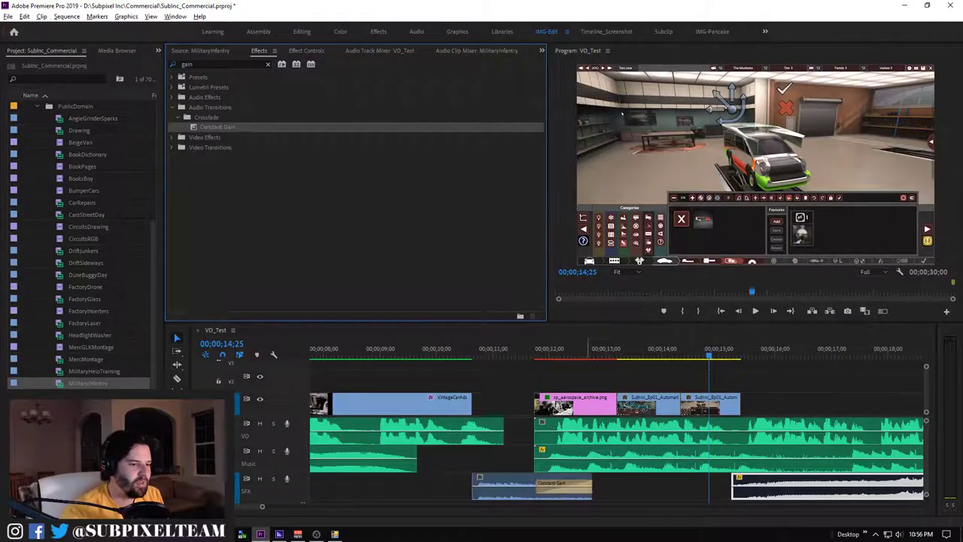
Play back the crossfade section twice and save the project
left_click(532, 348)
key("space")
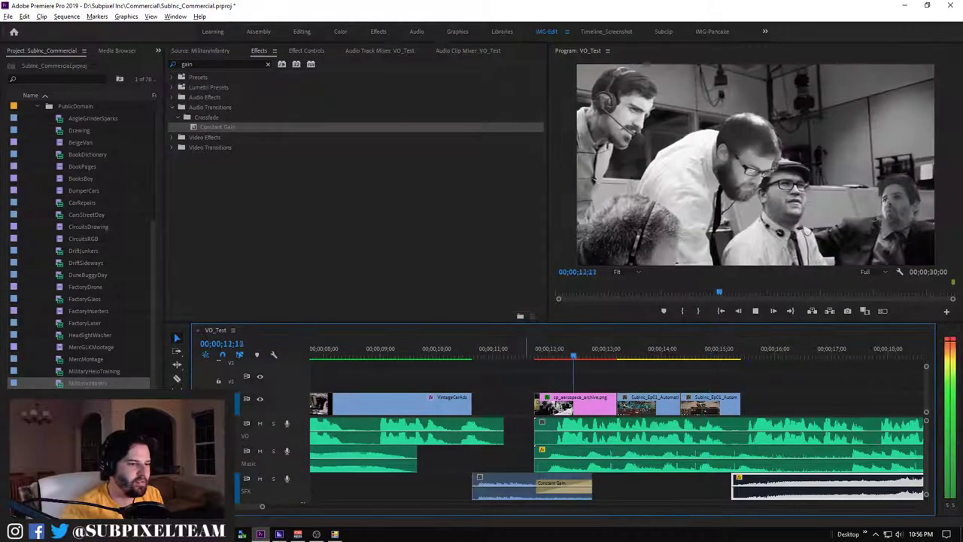
key("space")
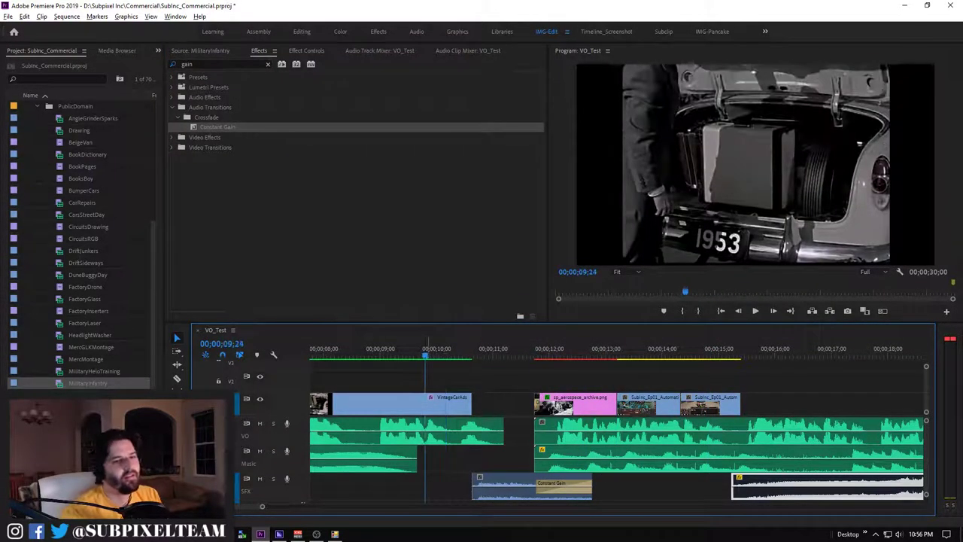
key("ctrl+s")
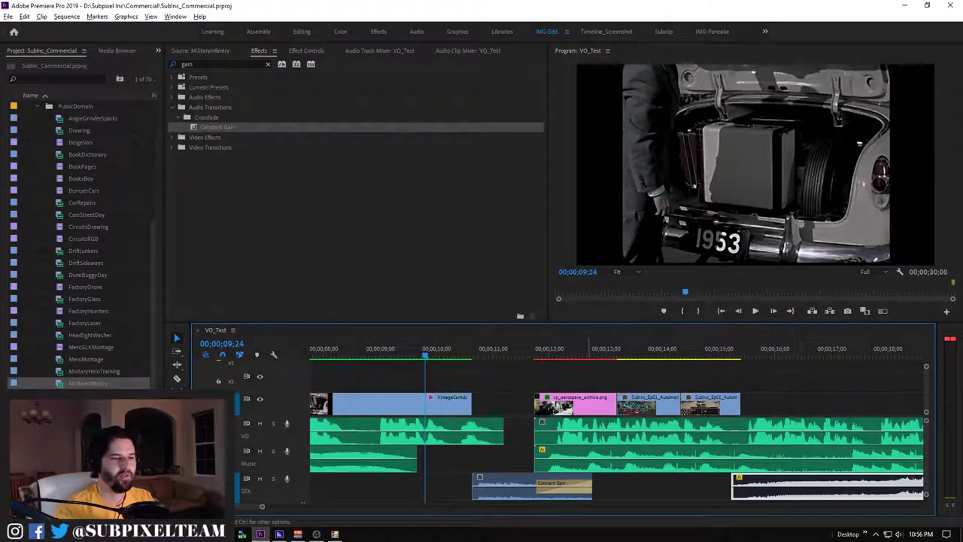
key("space")
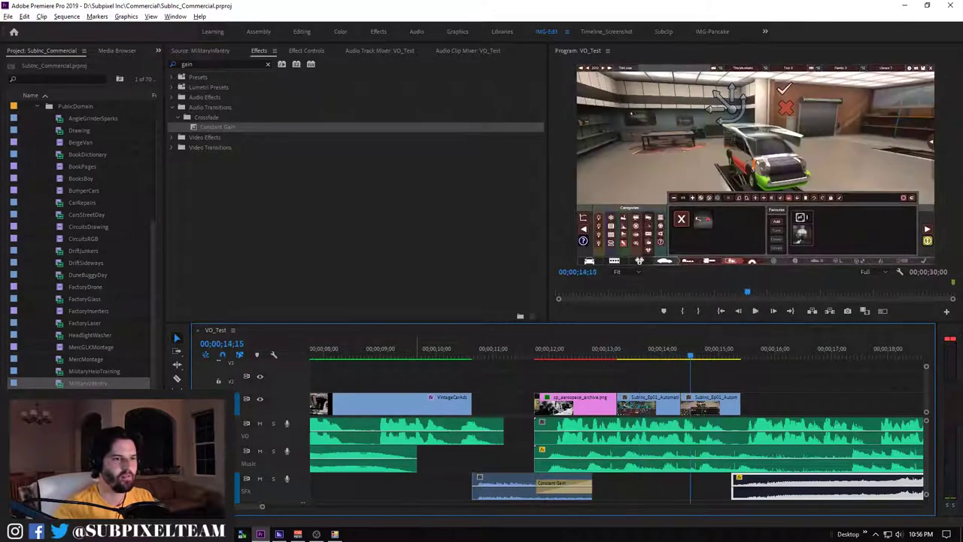
key("ctrl+s")
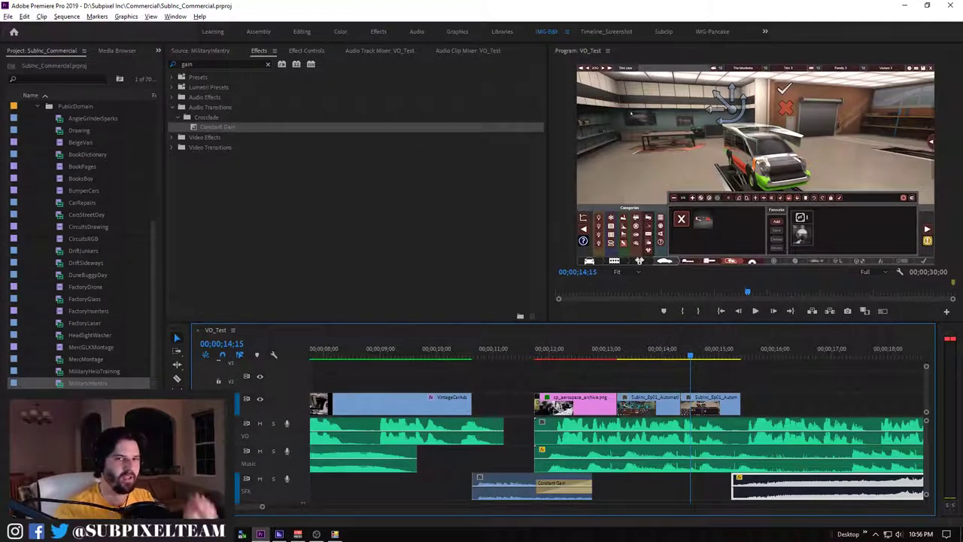
key("space")
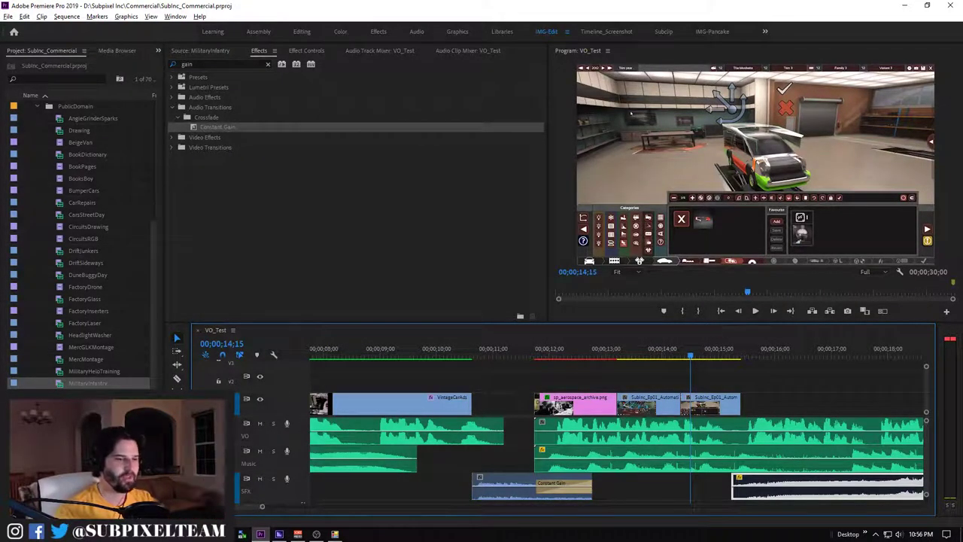
key("shift+4")
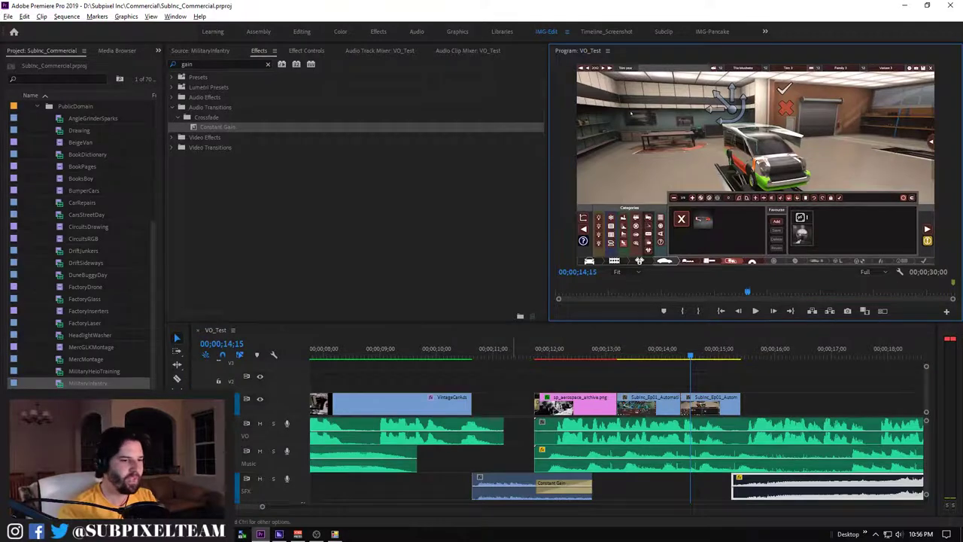
Return to the start of VO_Test with the whole sequence in view and the preview maximized
key("j")
key("j")
key("j")
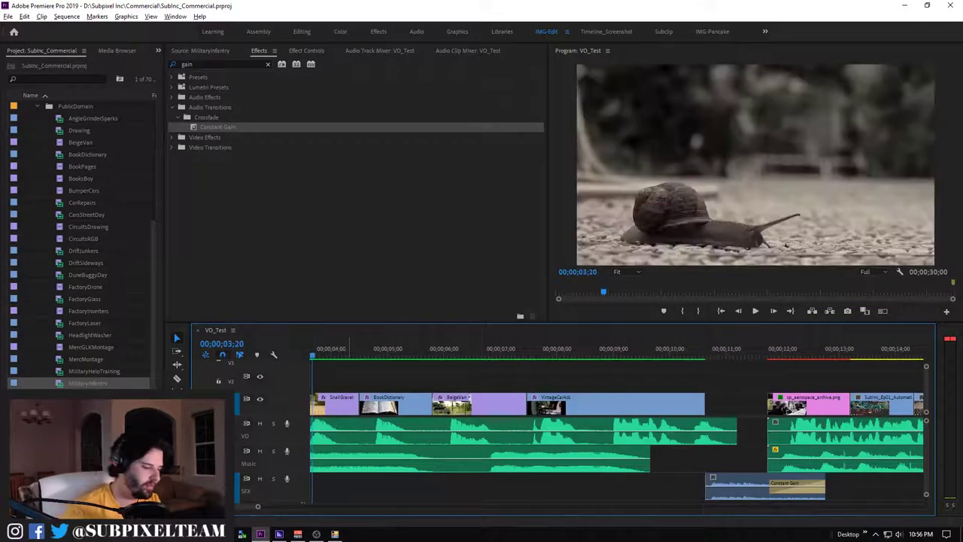
key("minus")
key("minus")
key("Home")
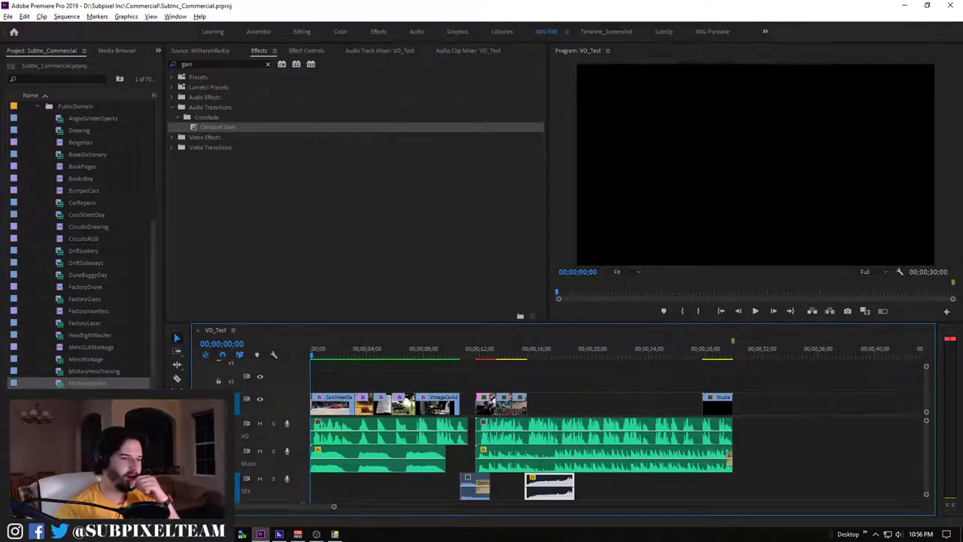
key("grave")
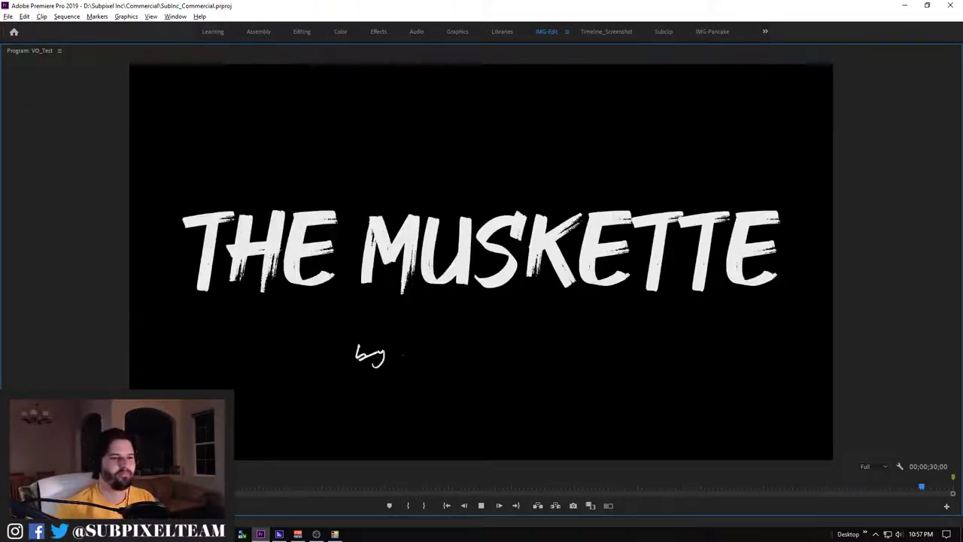
Save the VO_Test project, restore the multi-panel layout, and switch to another application
key("ctrl+s")
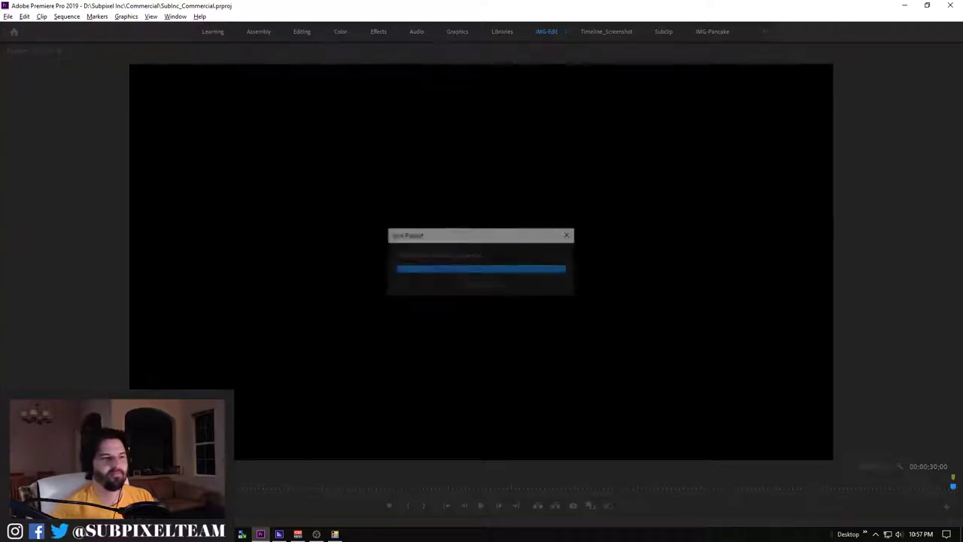
key("grave")
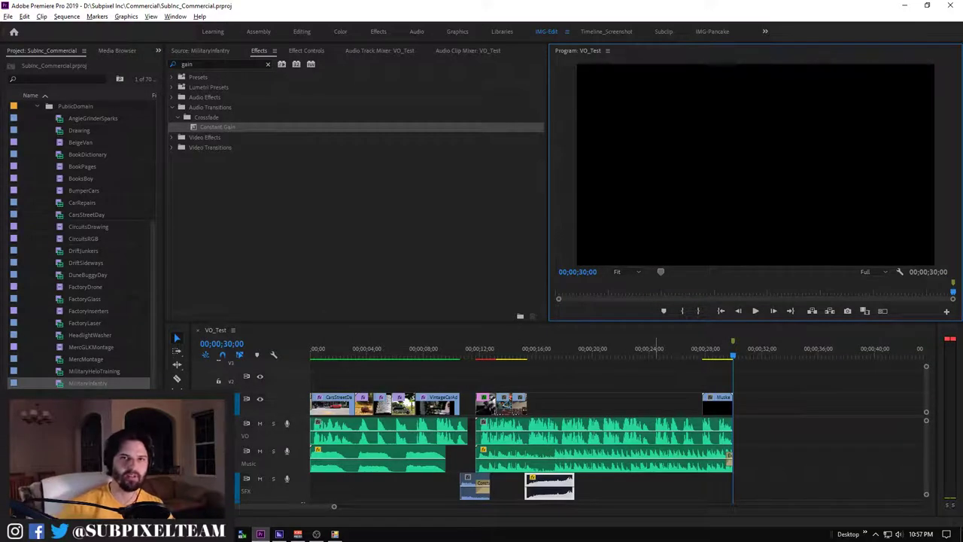
key("ctrl+s")
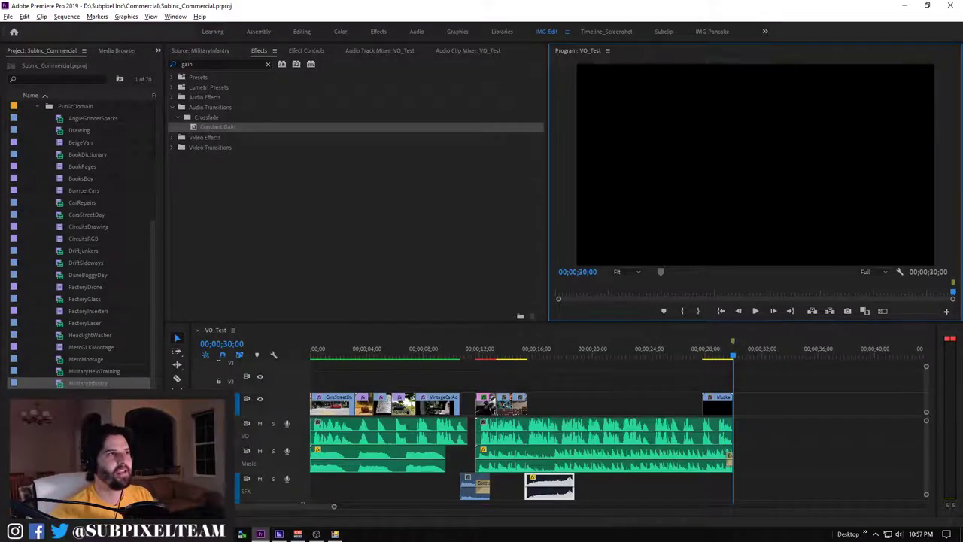
key("alt+Tab")
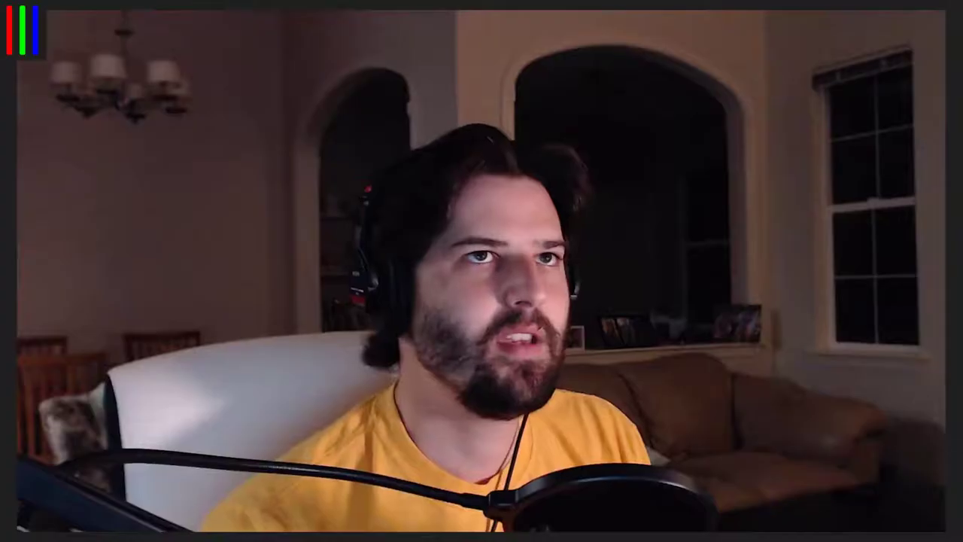